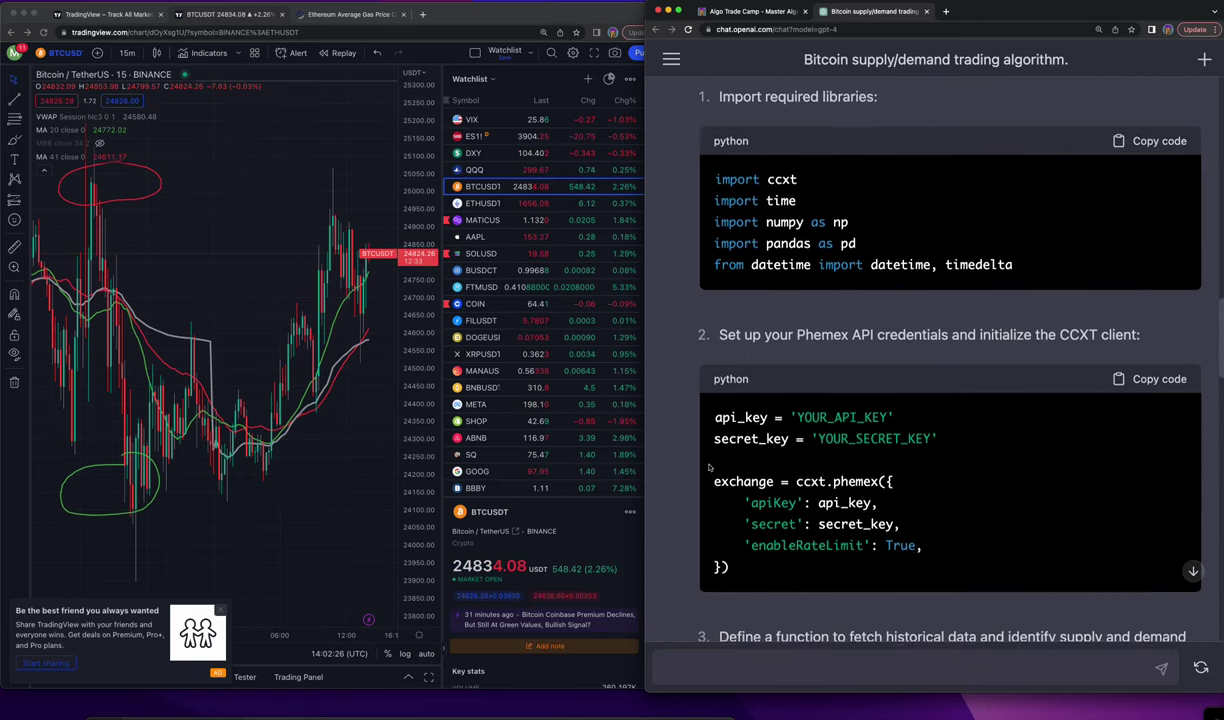
pyautogui.scroll(2, 710, 468)
pyautogui.scroll(5, 715, 472)
pyautogui.scroll(5, 725, 478)
pyautogui.scroll(4, 738, 484)
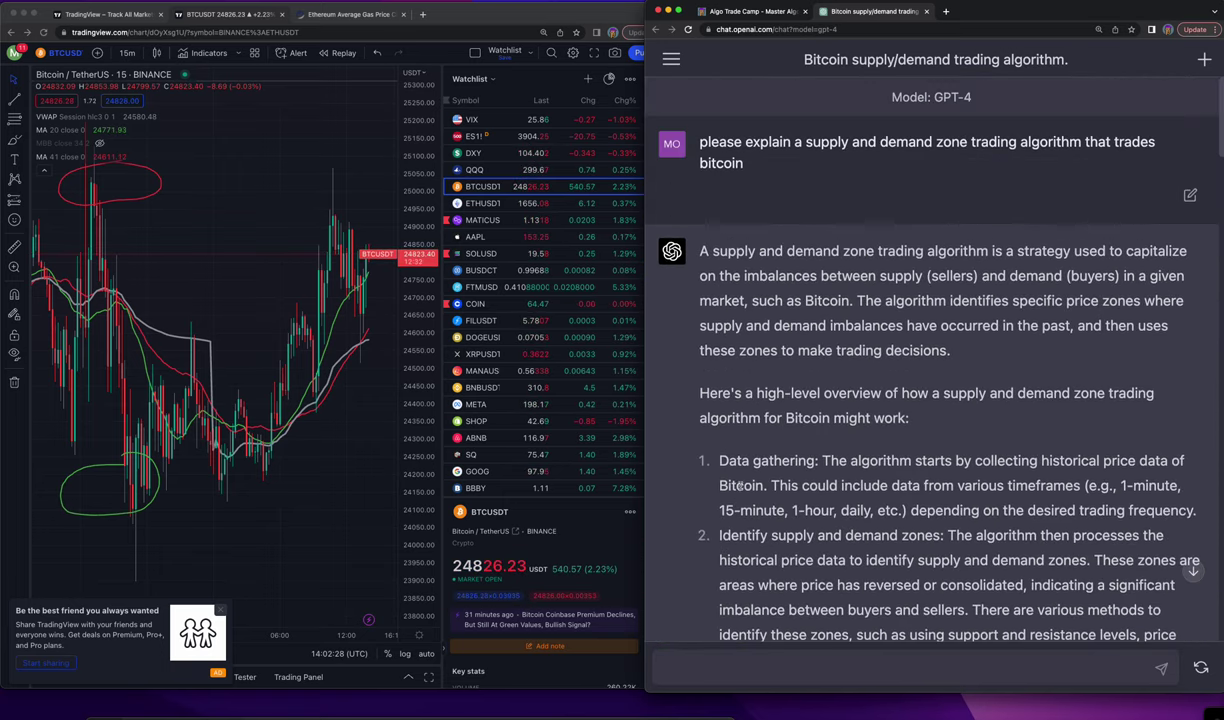
# - Scroll up the ChatGPT conversation and highlight the GPT-4 model name in the header
pyautogui.moveTo(934, 97); pyautogui.dragTo(972, 97)
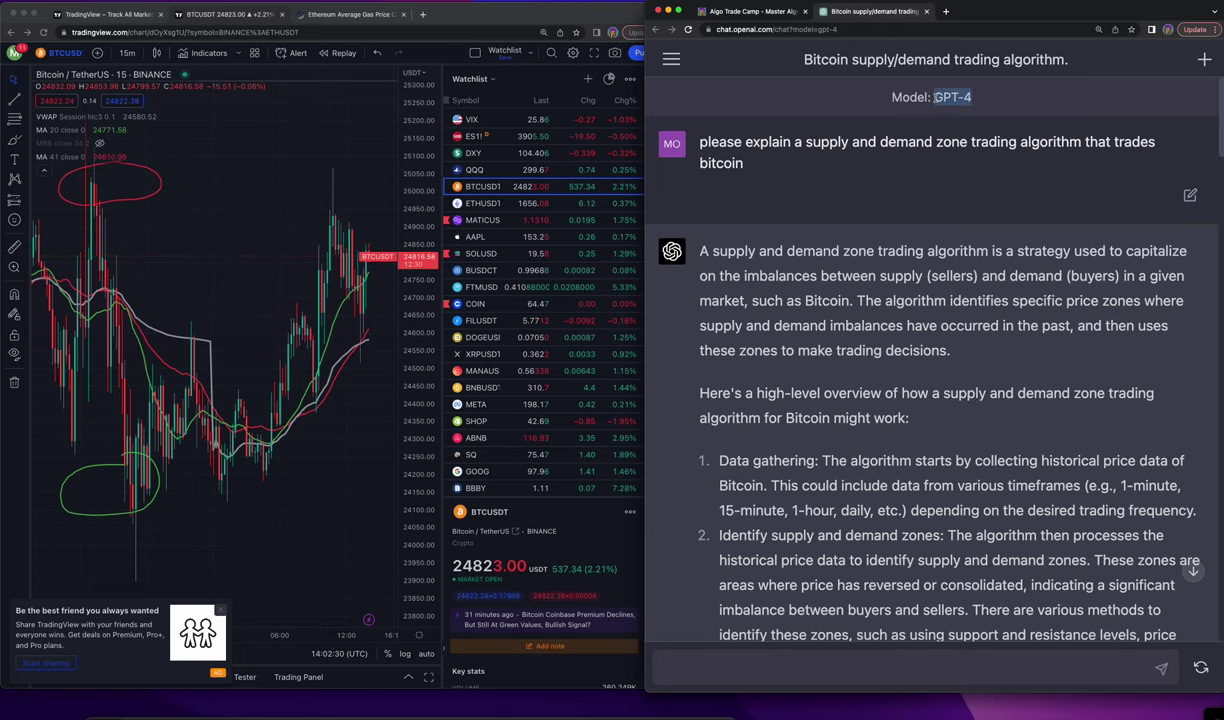
# - Read down the Phemex/CCXT supply-and-demand bot script to its buy/sell trading loop
pyautogui.scroll(-3, 876, 340)
pyautogui.scroll(-1, 876, 340)
pyautogui.scroll(-2, 876, 340)
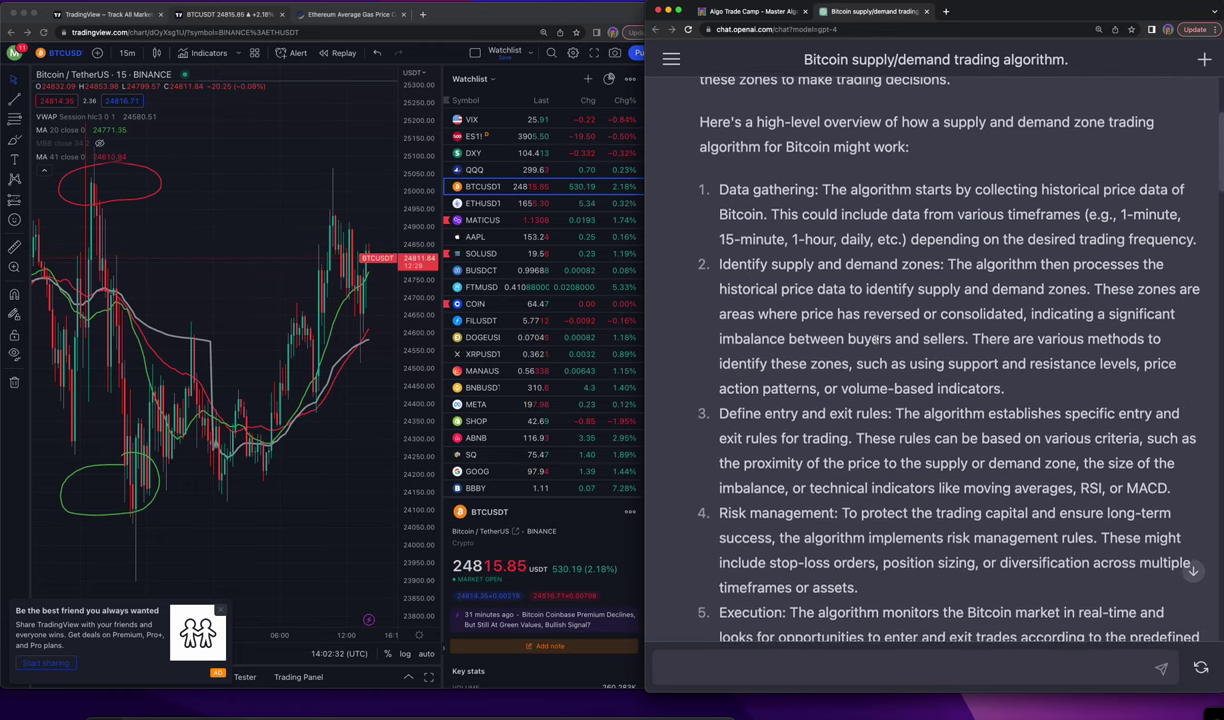
pyautogui.scroll(-4, 876, 340)
pyautogui.scroll(-3, 877, 342)
pyautogui.scroll(-3, 878, 345)
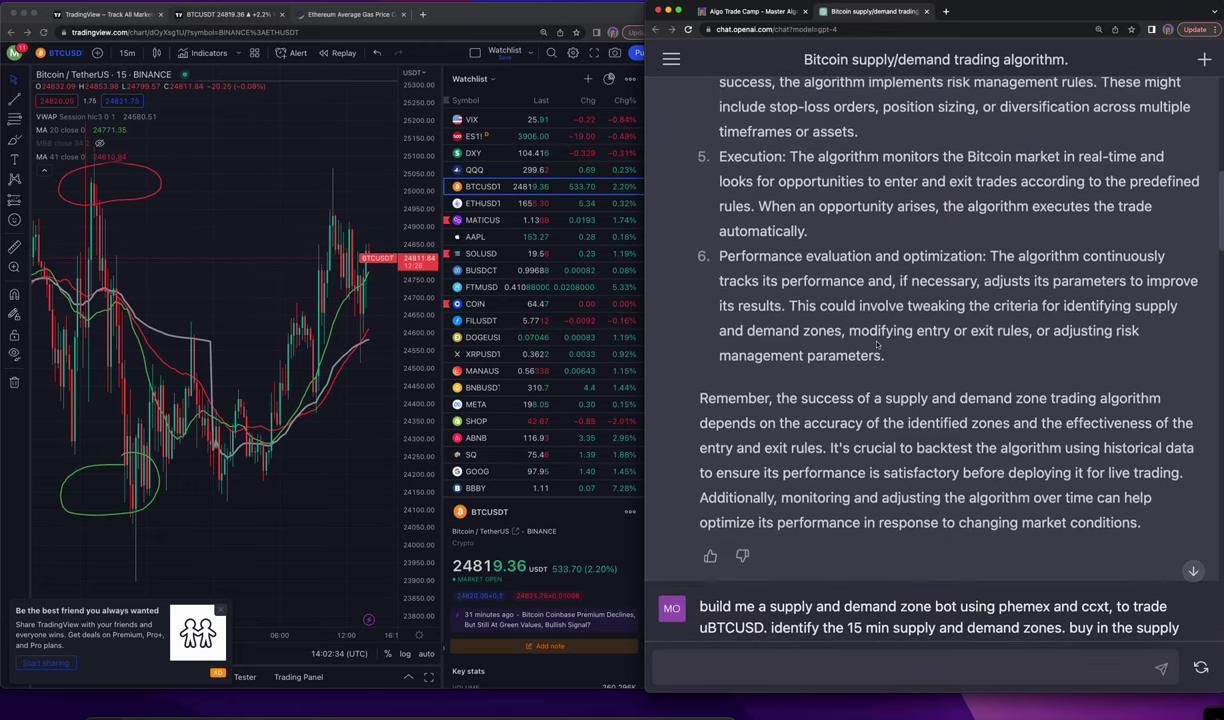
pyautogui.scroll(-1, 877, 345)
pyautogui.scroll(-1, 877, 346)
pyautogui.scroll(-4, 877, 347)
pyautogui.scroll(-5, 877, 349)
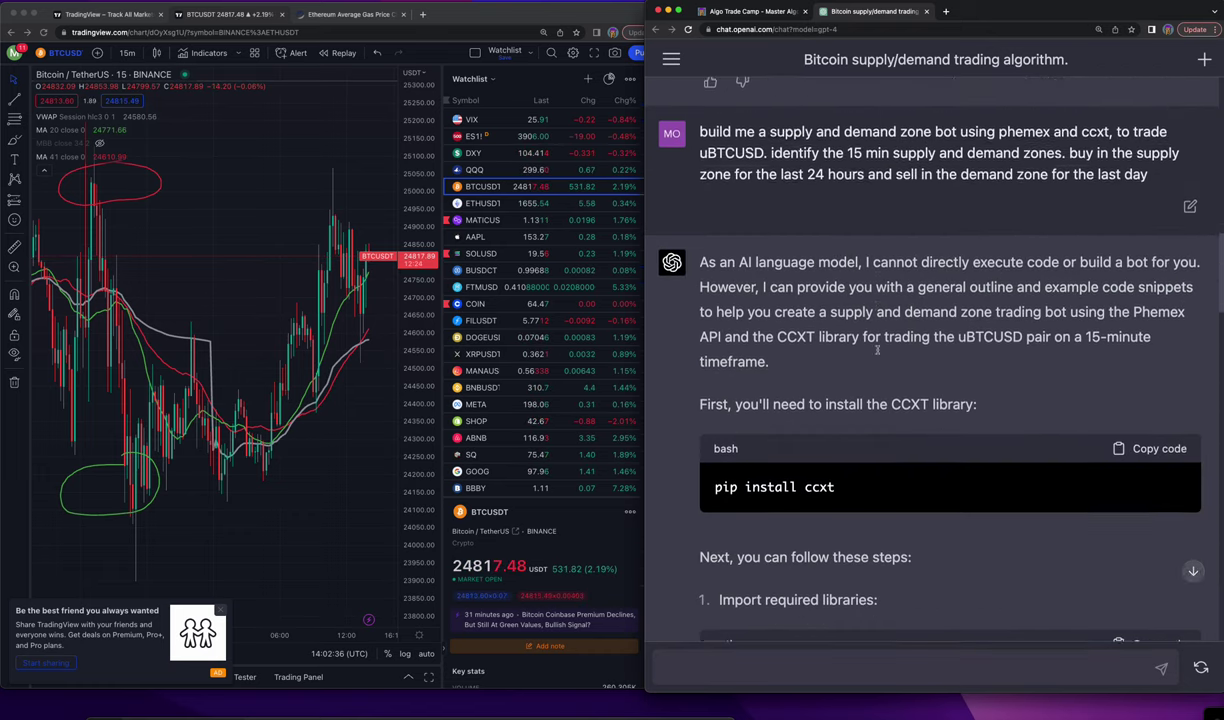
pyautogui.scroll(-3, 877, 349)
pyautogui.scroll(-3, 879, 348)
pyautogui.scroll(-1, 882, 346)
pyautogui.scroll(-4, 886, 344)
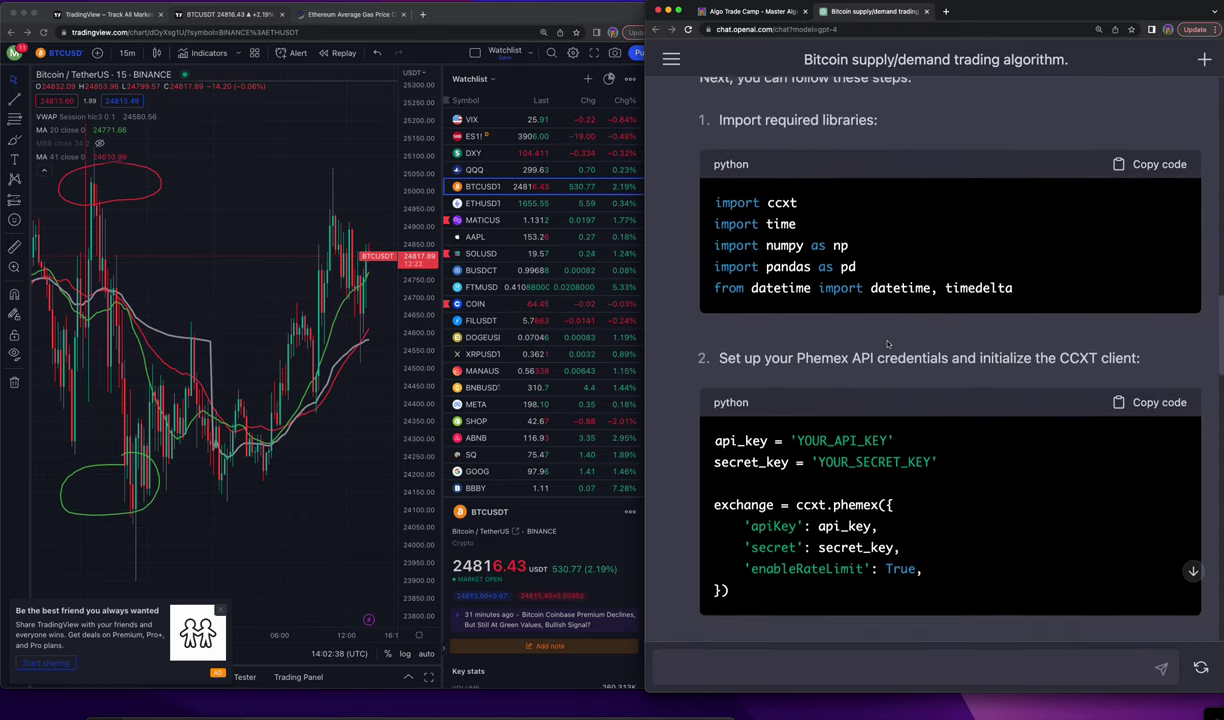
pyautogui.scroll(-3, 884, 344)
pyautogui.scroll(-1, 880, 344)
pyautogui.scroll(-5, 875, 345)
pyautogui.scroll(-2, 870, 345)
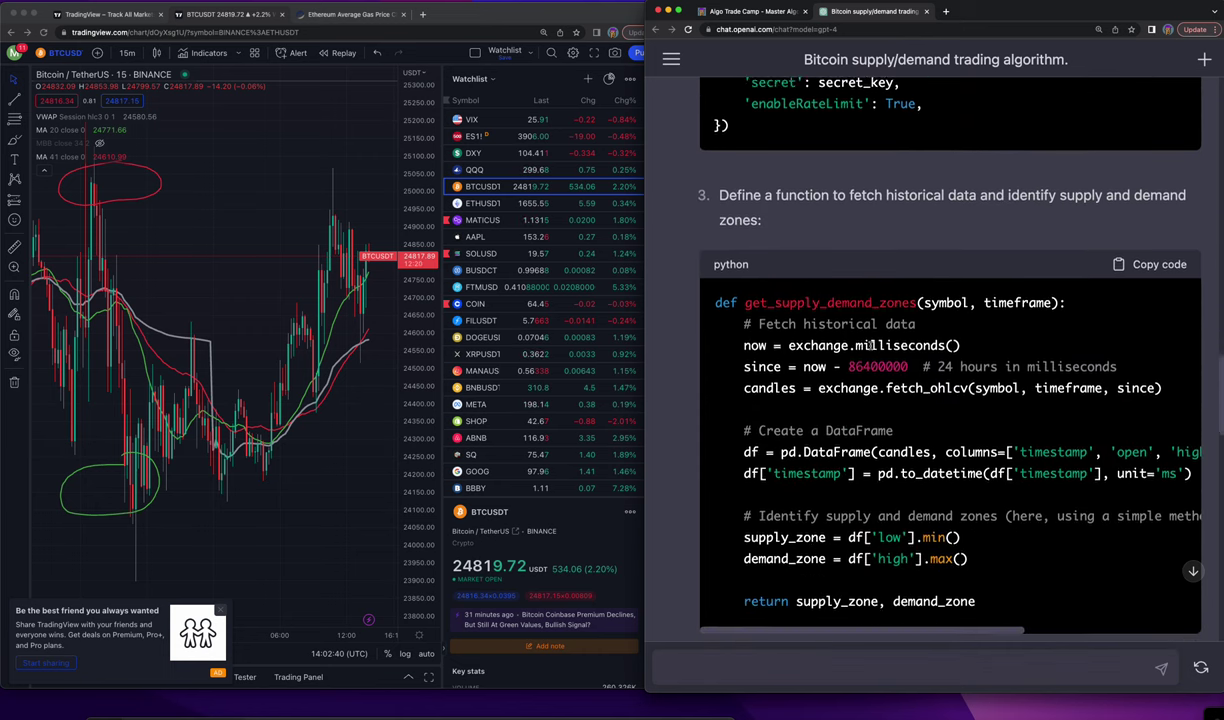
pyautogui.scroll(-2, 870, 345)
pyautogui.scroll(-1, 868, 346)
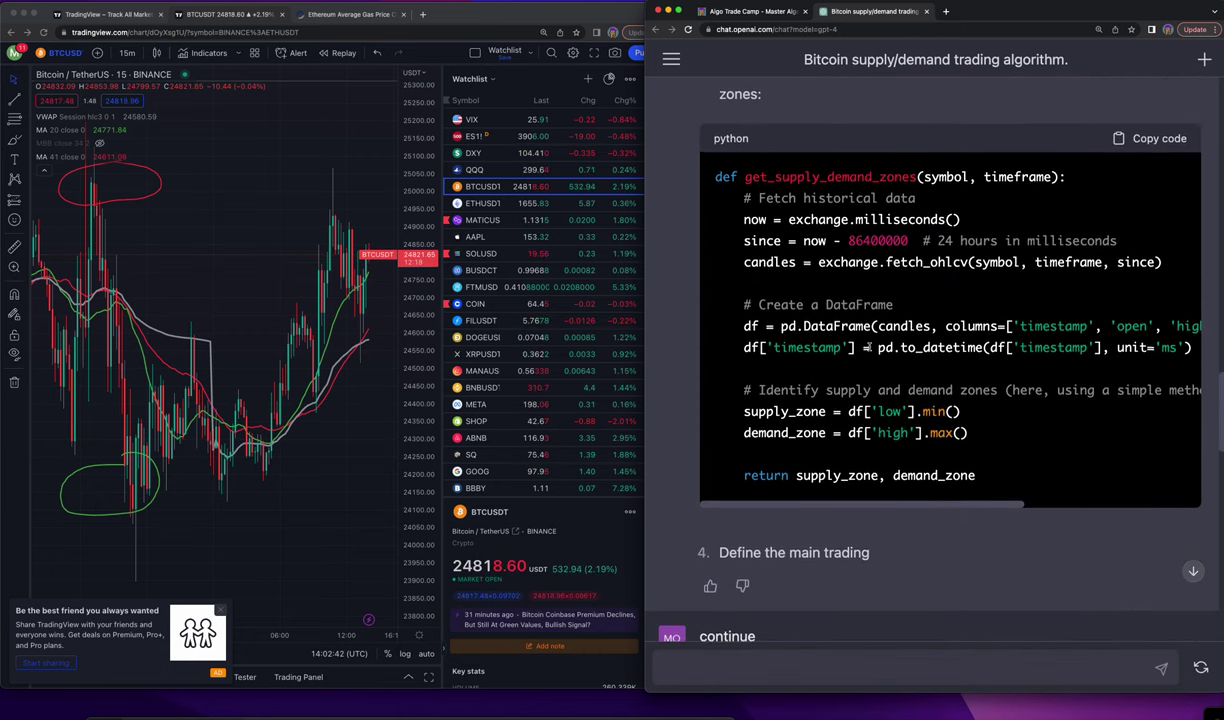
pyautogui.scroll(-2, 867, 347)
pyautogui.scroll(-5, 868, 348)
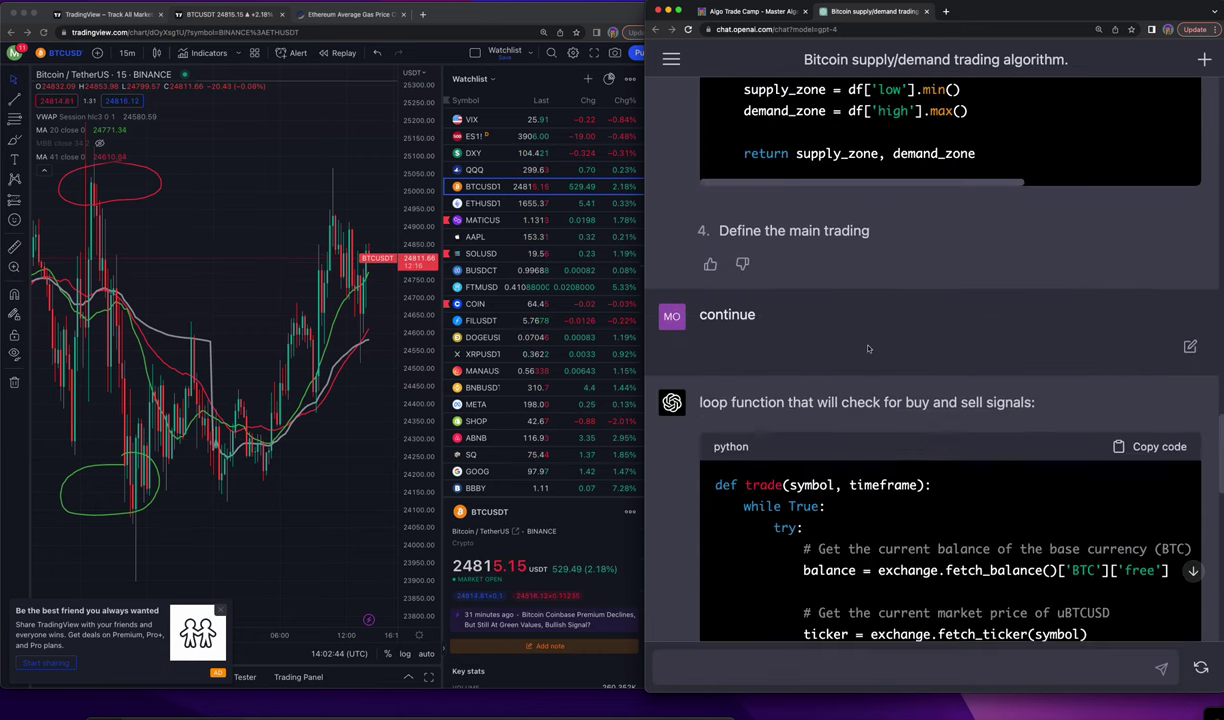
pyautogui.scroll(-6, 868, 348)
pyautogui.scroll(-10, 868, 348)
pyautogui.scroll(-2, 868, 348)
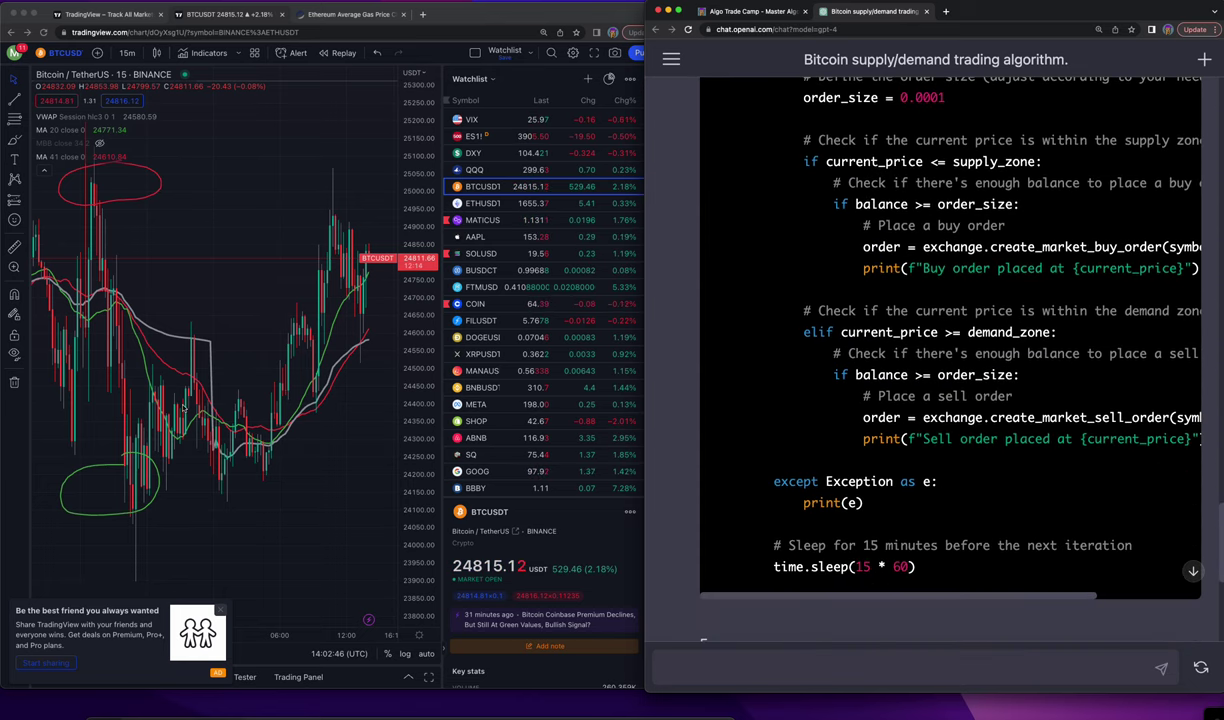
# - Zoom out the BTC/USDT 15-minute TradingView chart and shift its window down slightly
pyautogui.click(245, 320)
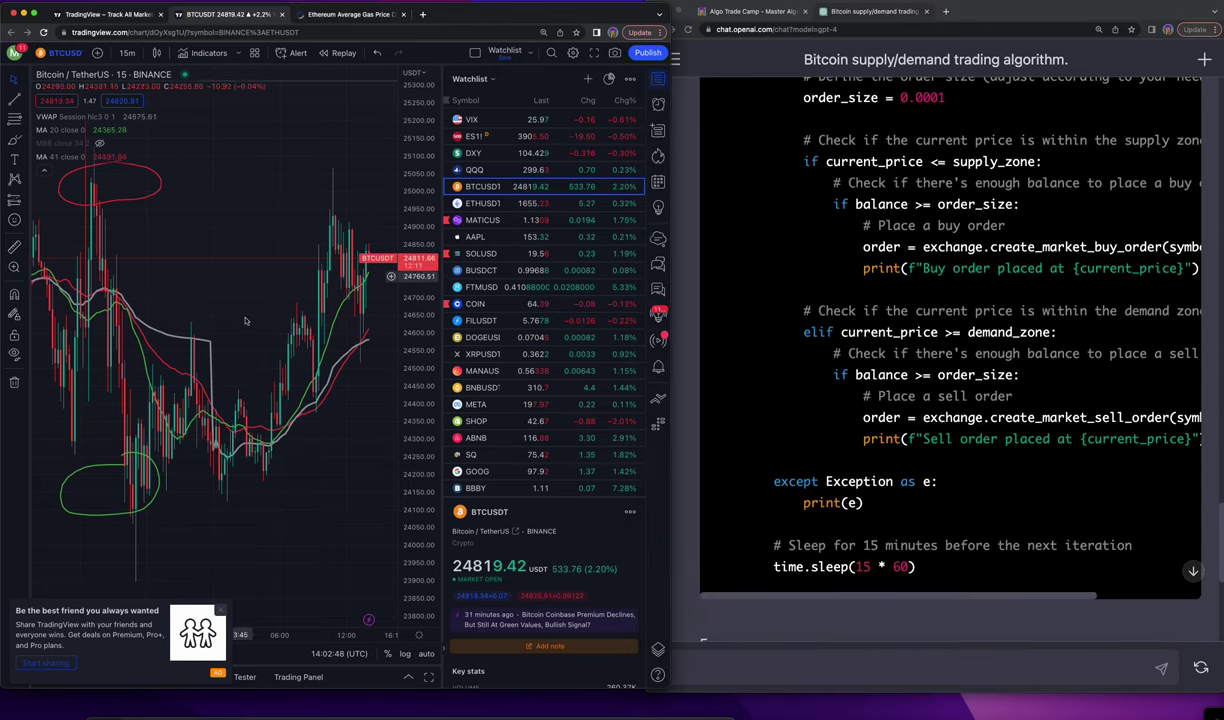
pyautogui.scroll(-2, 225, 430)
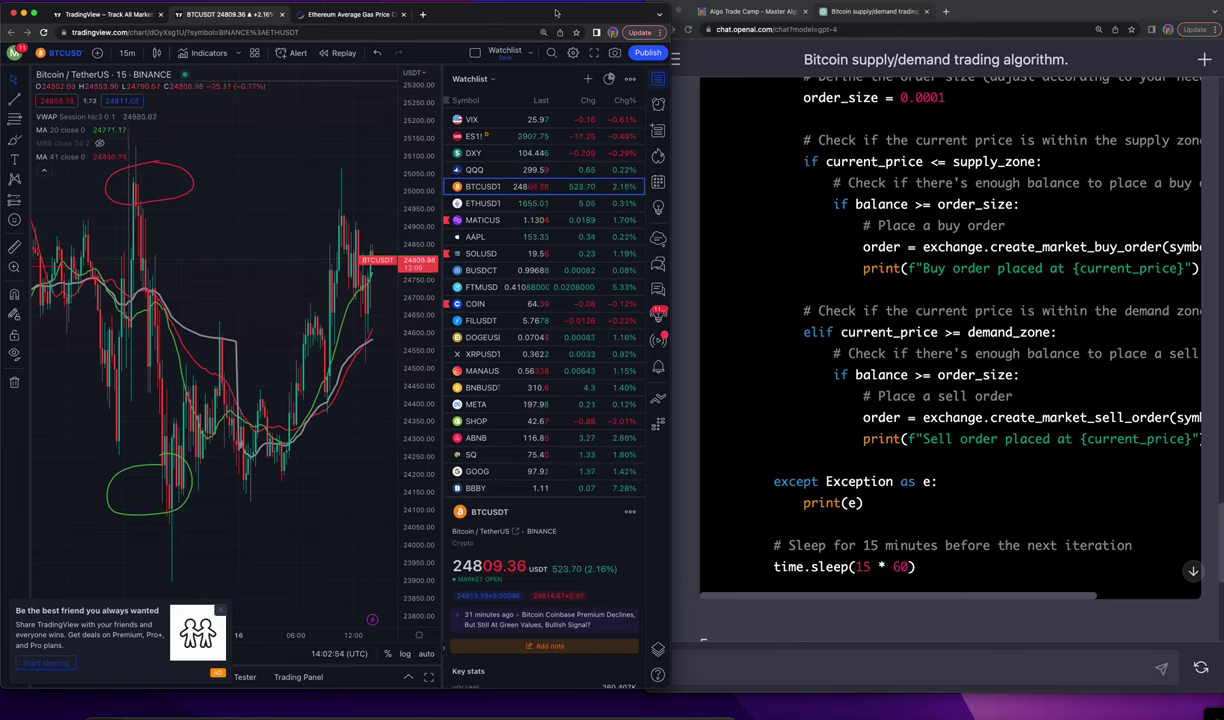
pyautogui.moveTo(556, 12); pyautogui.dragTo(579, 31)
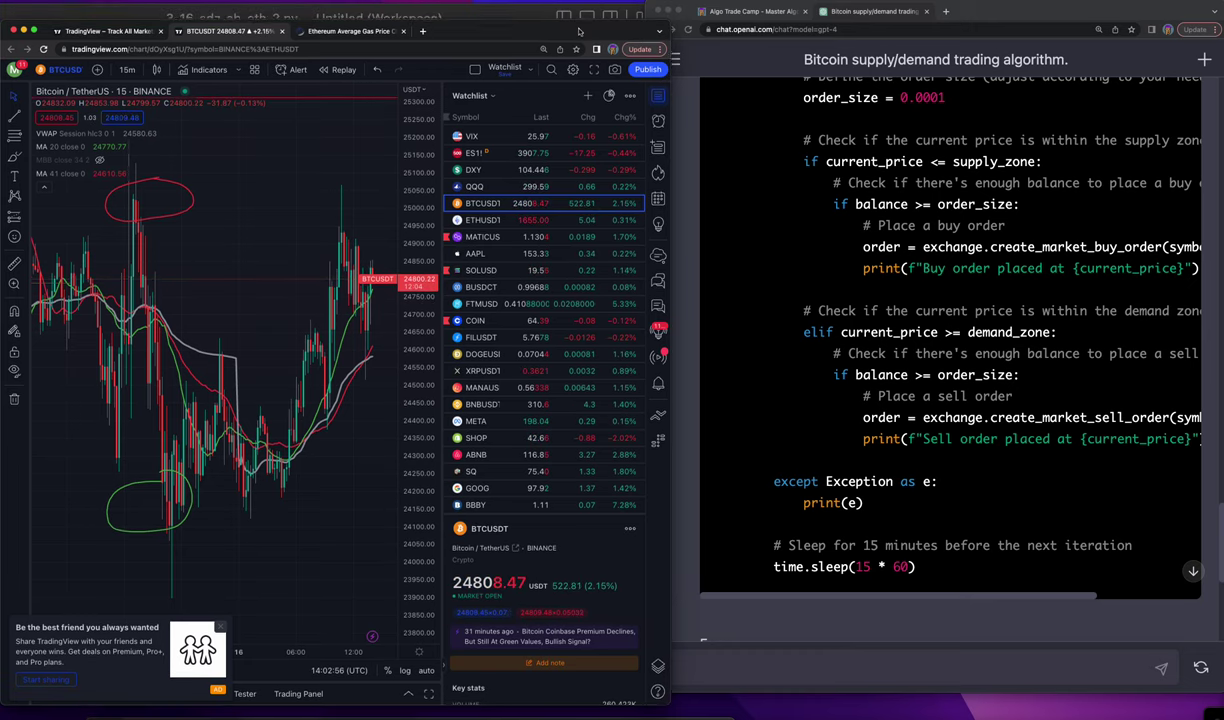
# - Bring 3-16-sdz-ob-eth-2.py forward and scroll to its settings and pos_info function
pyautogui.click(511, 11)
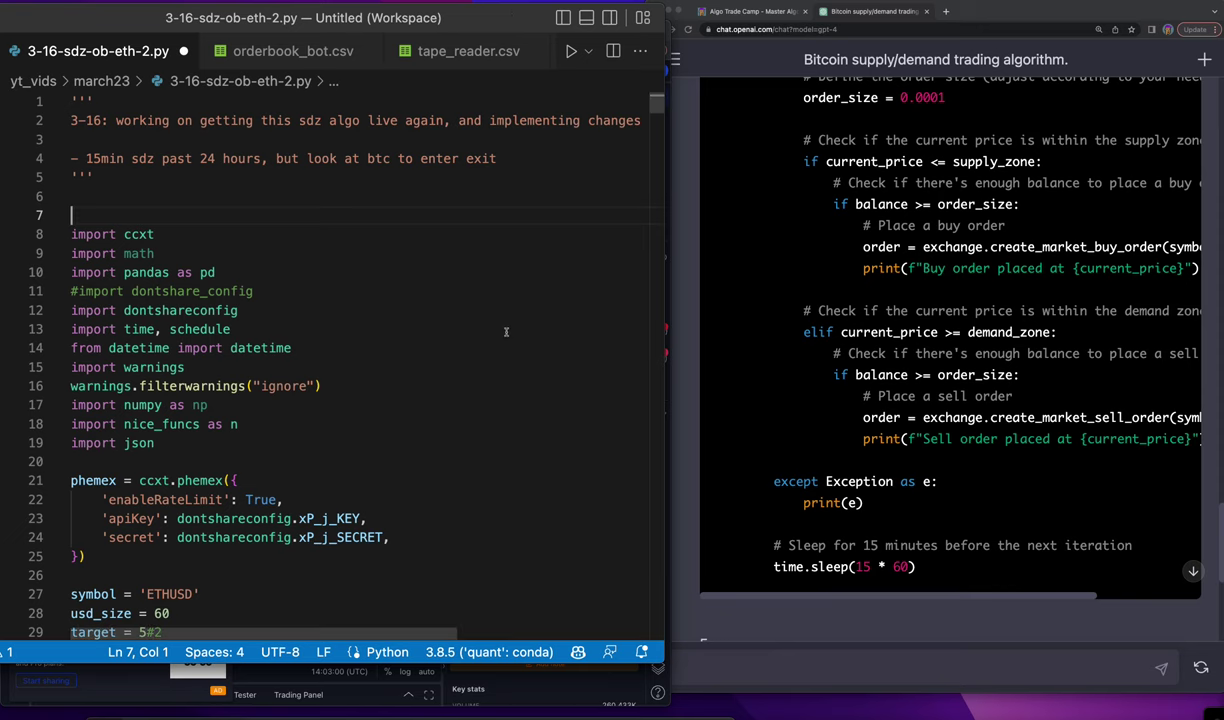
pyautogui.scroll(-2, 505, 330)
pyautogui.scroll(-5, 505, 330)
pyautogui.scroll(-1, 505, 330)
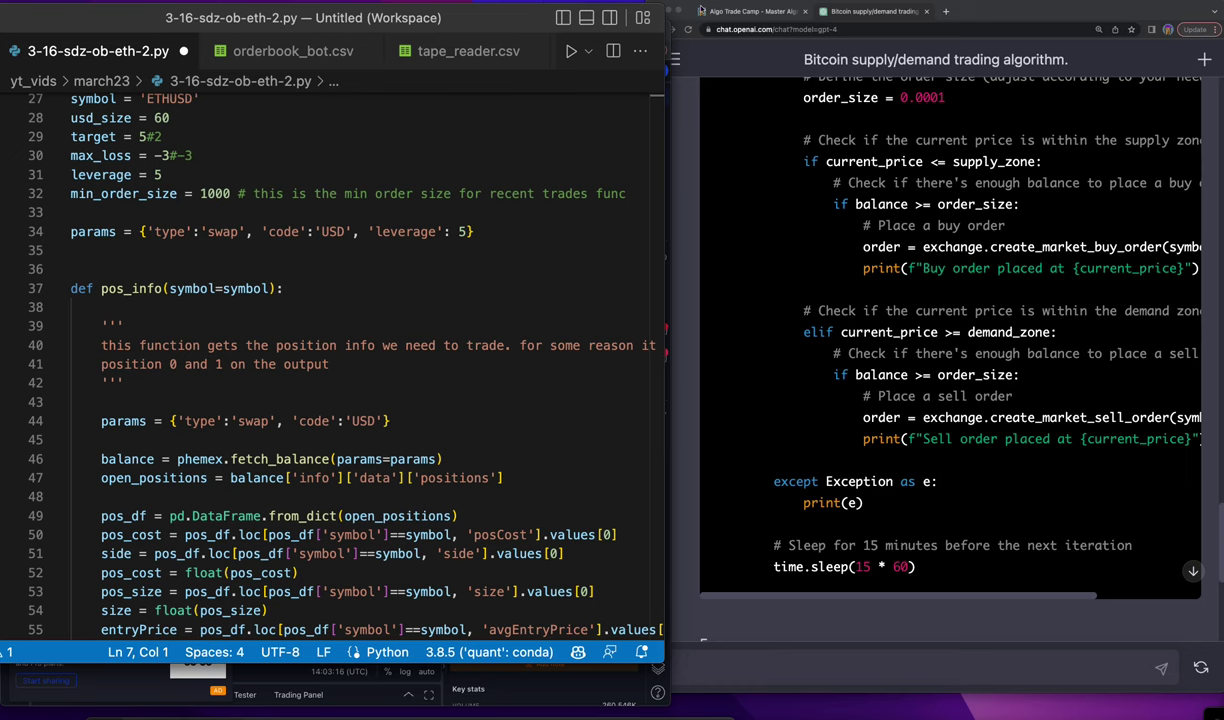
# - Show the Algo Trade Camp sales page down to its ten-lesson list and bundled algorithms
pyautogui.click(730, 12)
pyautogui.scroll(-2, 1064, 331)
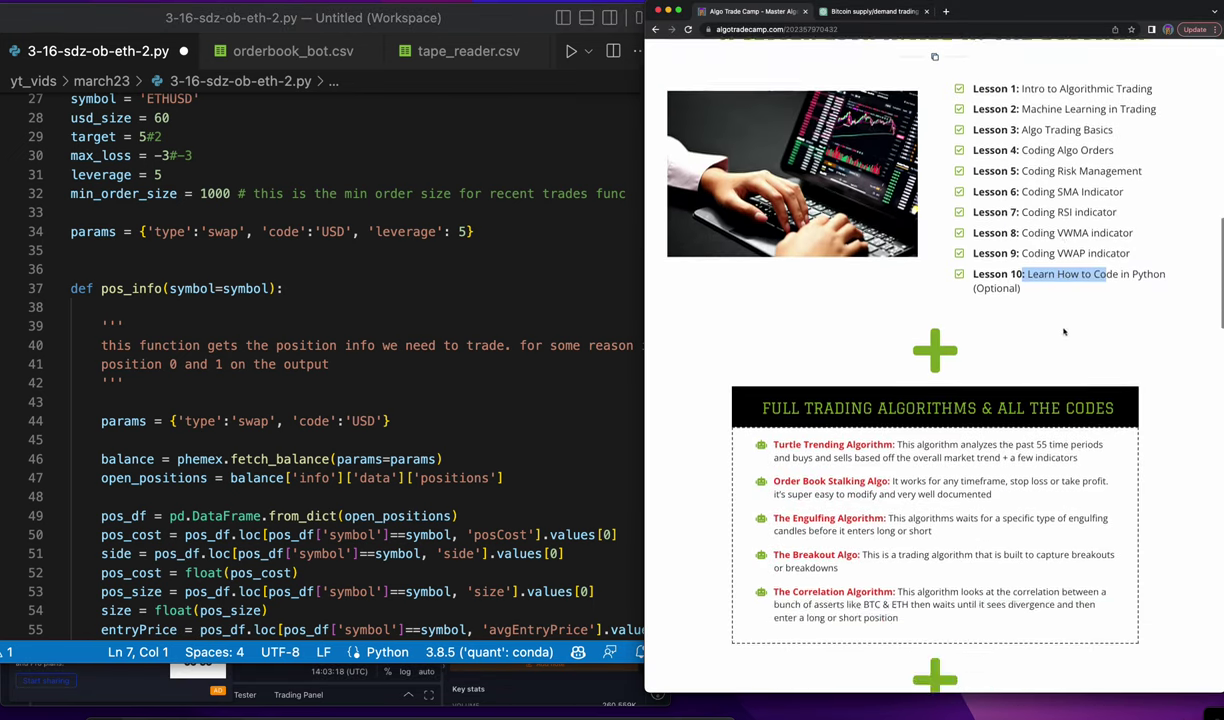
pyautogui.scroll(-8, 1064, 331)
pyautogui.scroll(1, 1064, 331)
pyautogui.scroll(10, 1064, 331)
pyautogui.scroll(10, 1066, 330)
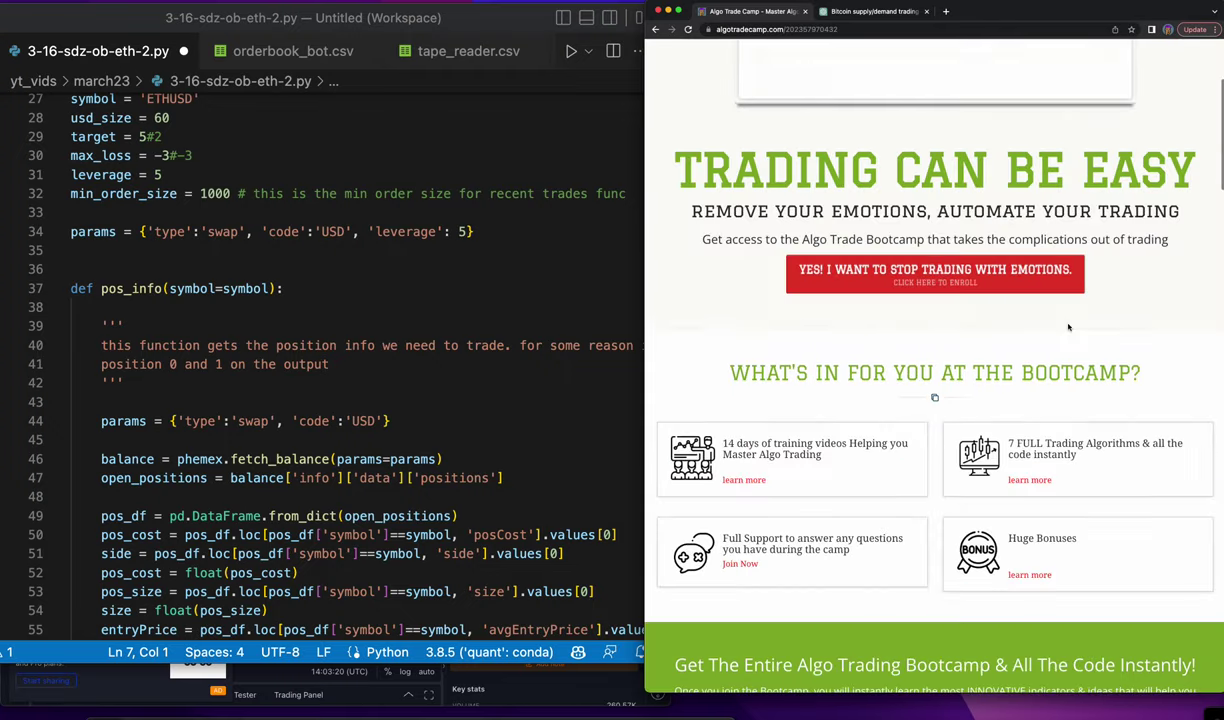
pyautogui.scroll(5, 1068, 328)
pyautogui.scroll(-1, 1068, 328)
pyautogui.scroll(-5, 1000, 360)
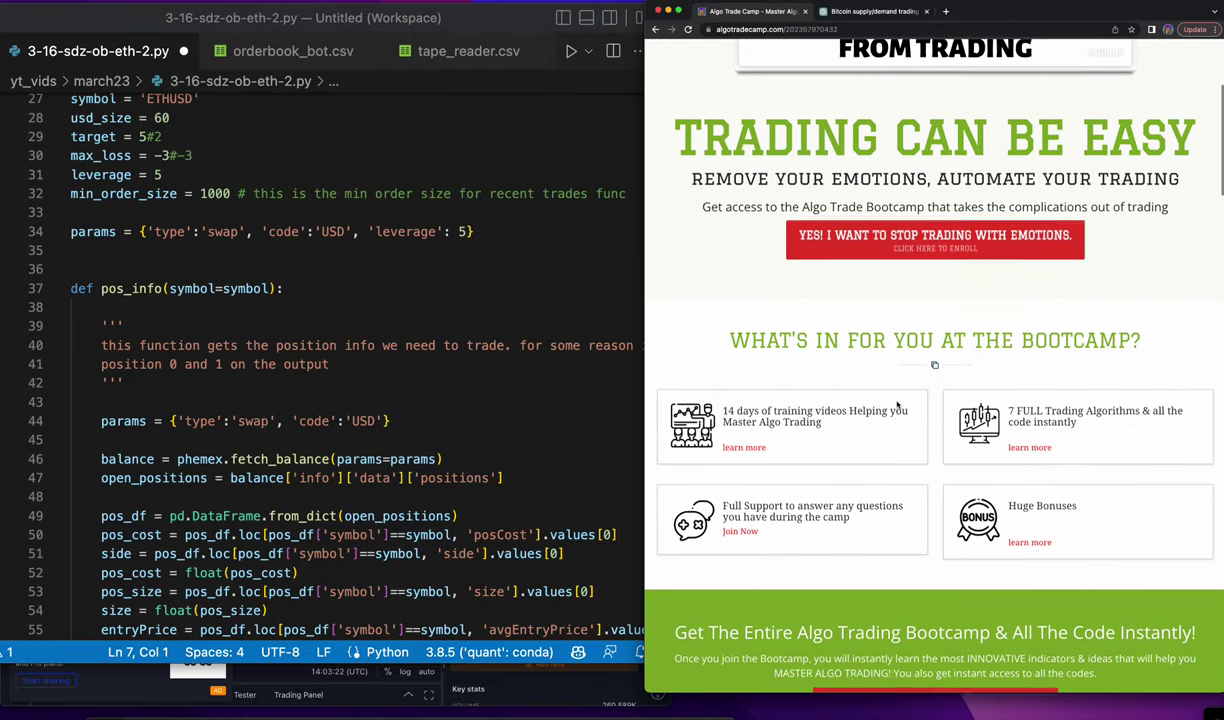
pyautogui.scroll(-4, 901, 407)
pyautogui.scroll(-1, 901, 407)
pyautogui.scroll(-3, 910, 405)
pyautogui.scroll(-3, 925, 403)
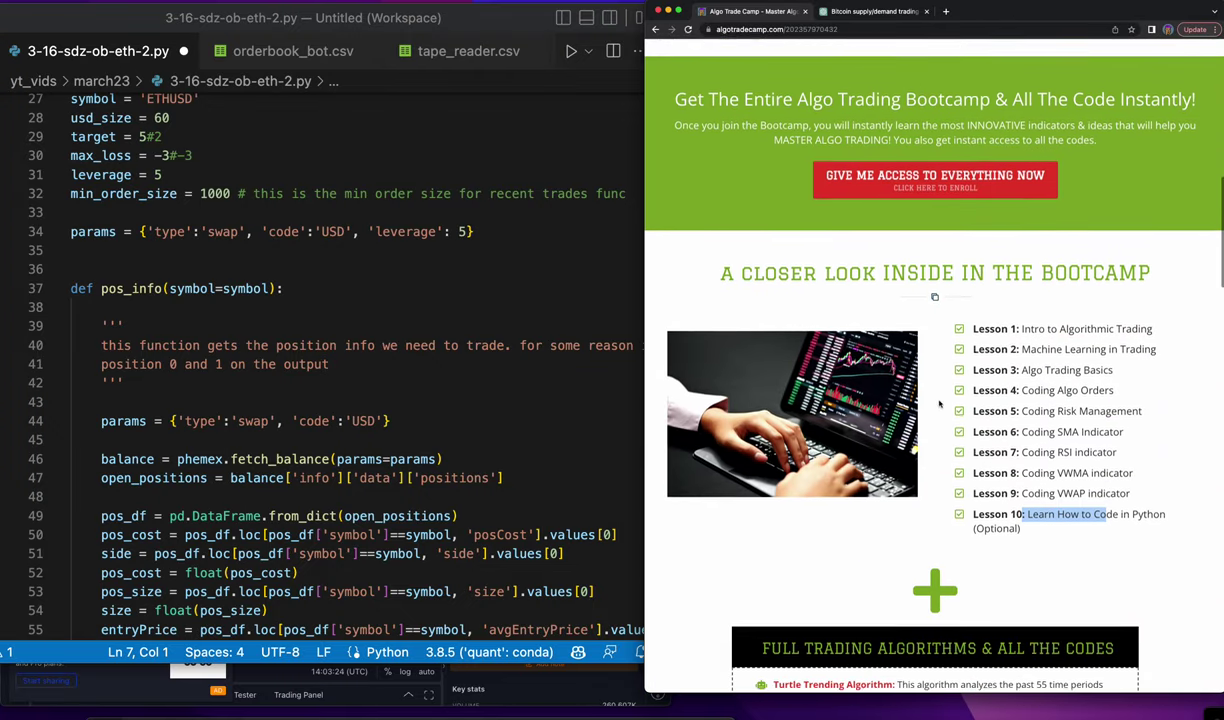
pyautogui.scroll(-3, 938, 402)
pyautogui.scroll(-2, 938, 402)
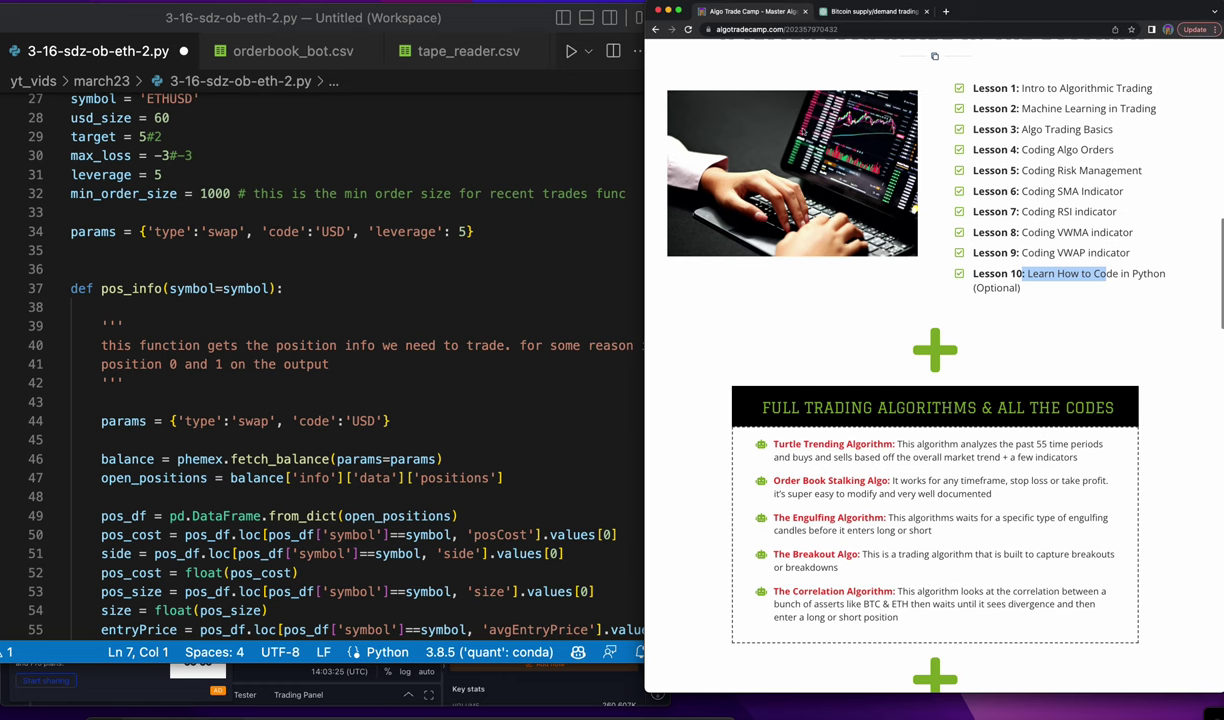
# - Focus the sdz script in VS Code and look over its settings near line 28
pyautogui.click(880, 12)
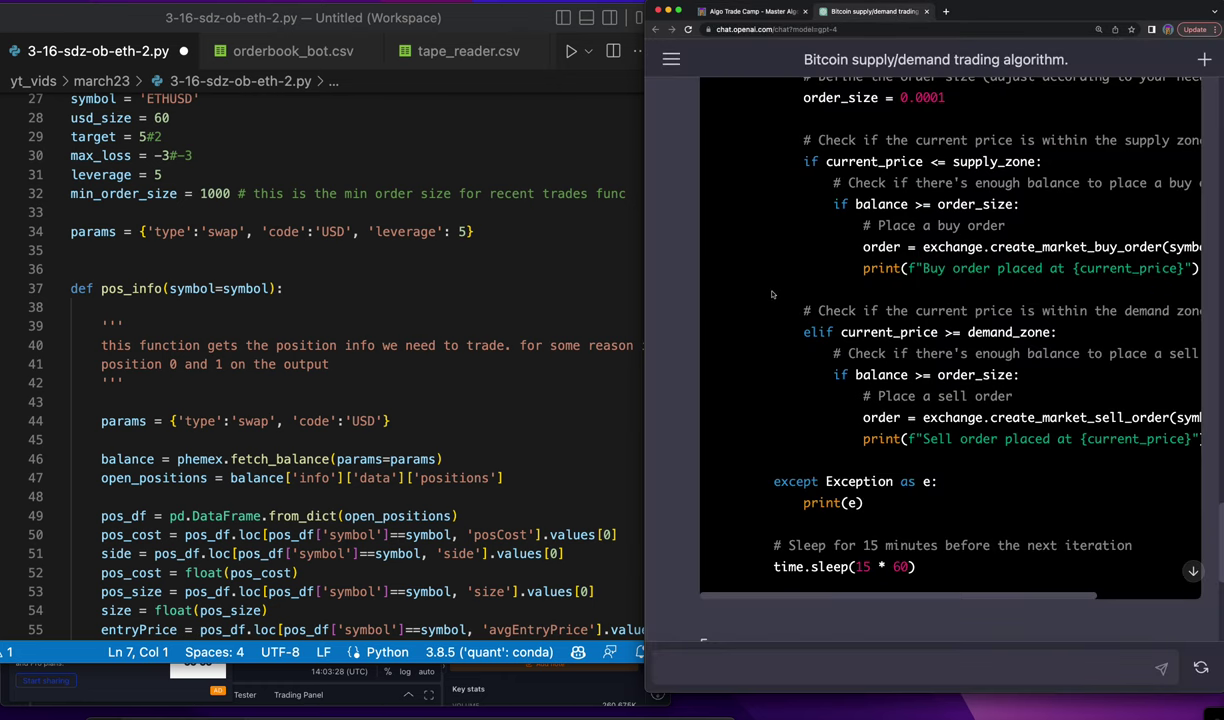
pyautogui.click(315, 345)
pyautogui.scroll(-7, 340, 365)
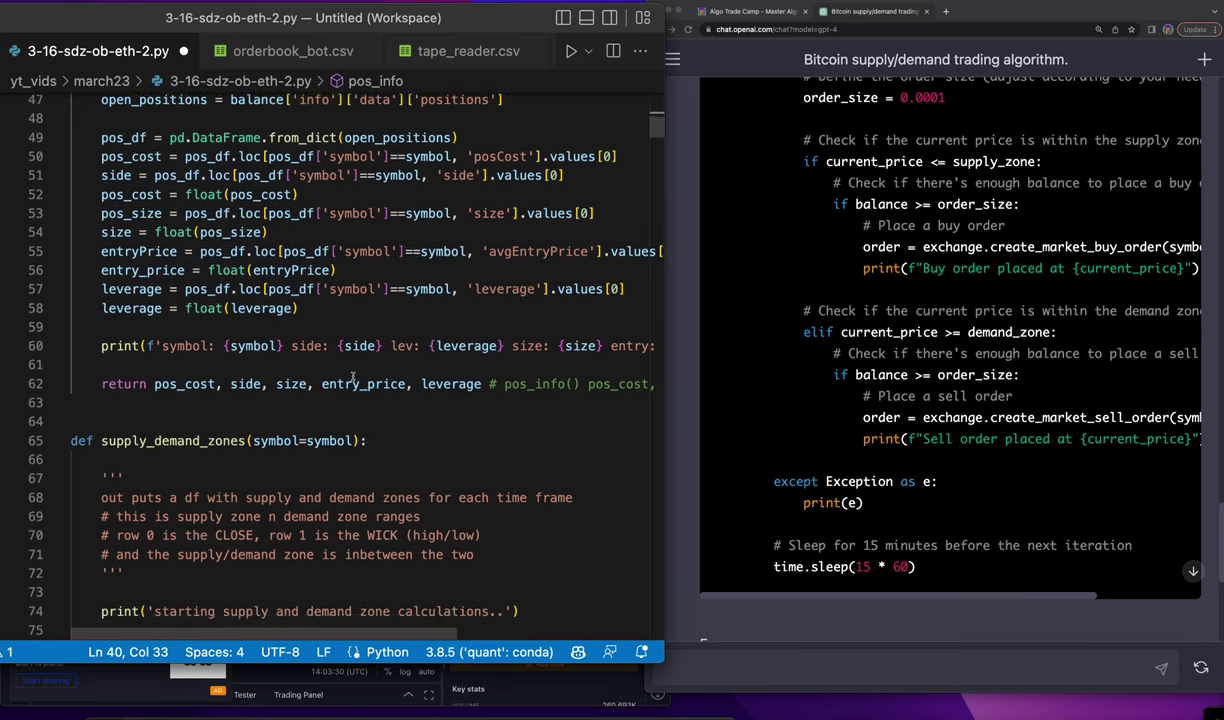
pyautogui.scroll(-1, 345, 370)
pyautogui.scroll(-4, 351, 376)
pyautogui.scroll(-6, 351, 376)
pyautogui.scroll(-1, 352, 374)
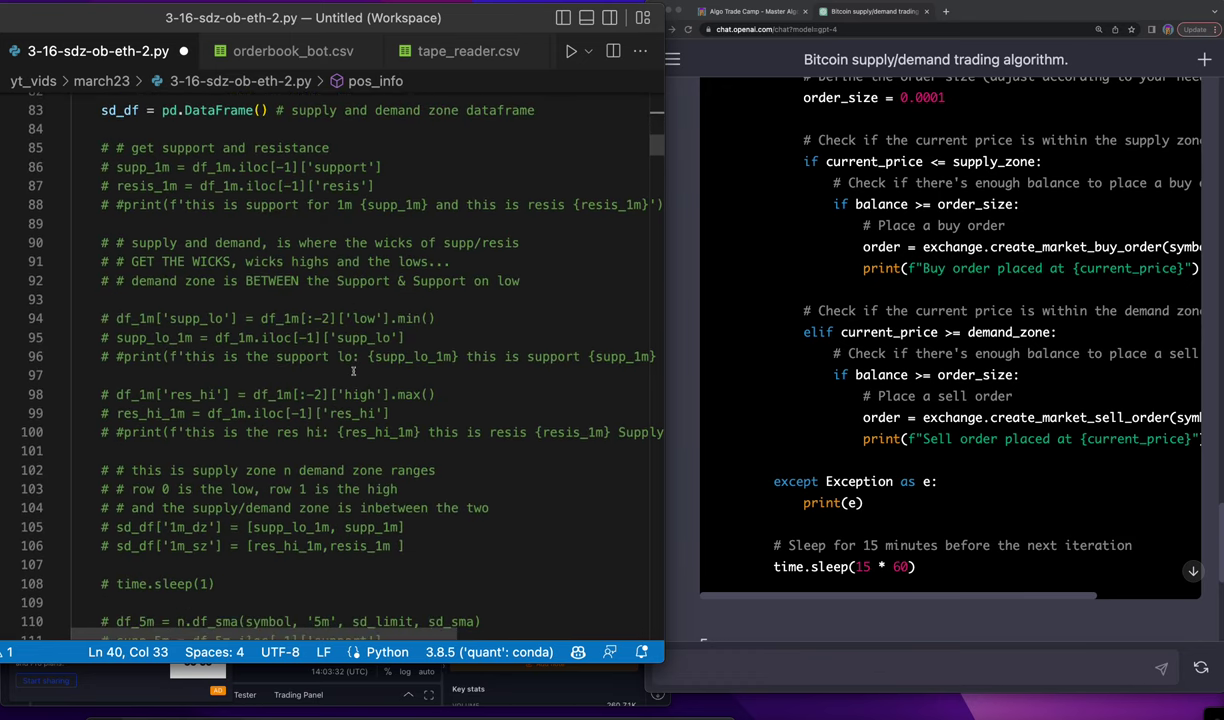
pyautogui.scroll(11, 353, 372)
pyautogui.scroll(8, 354, 371)
pyautogui.scroll(9, 354, 371)
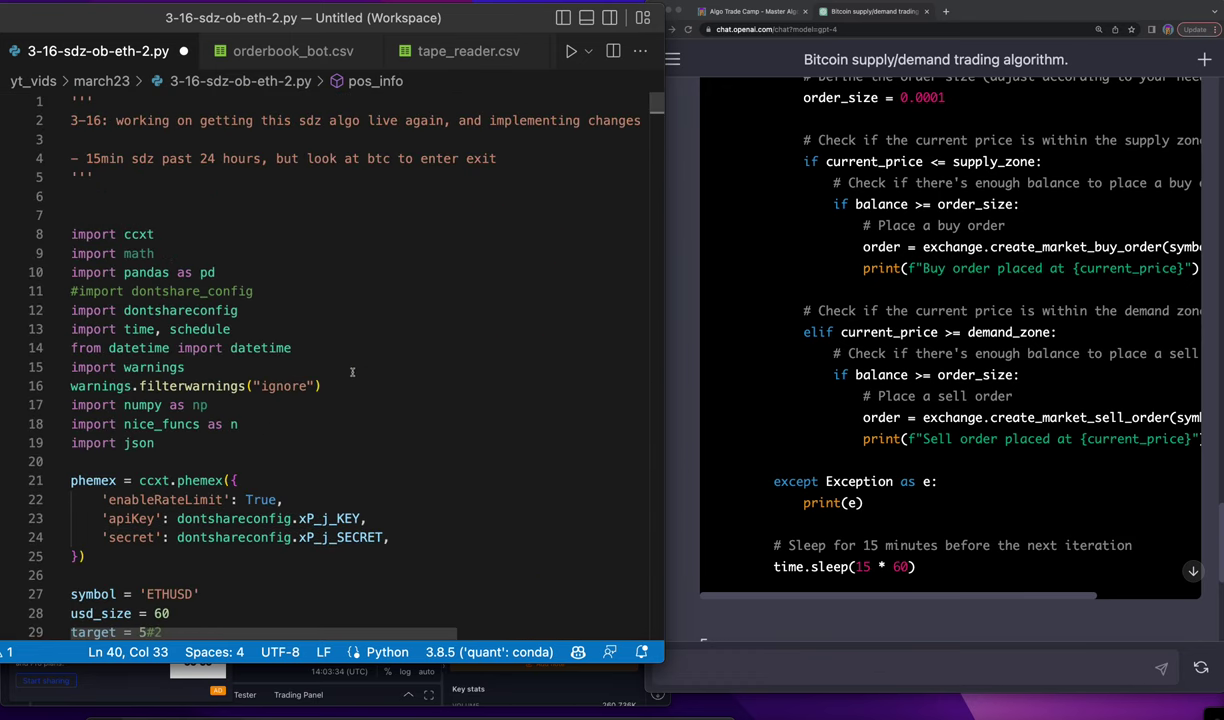
pyautogui.scroll(-4, 415, 413)
pyautogui.scroll(-3, 422, 412)
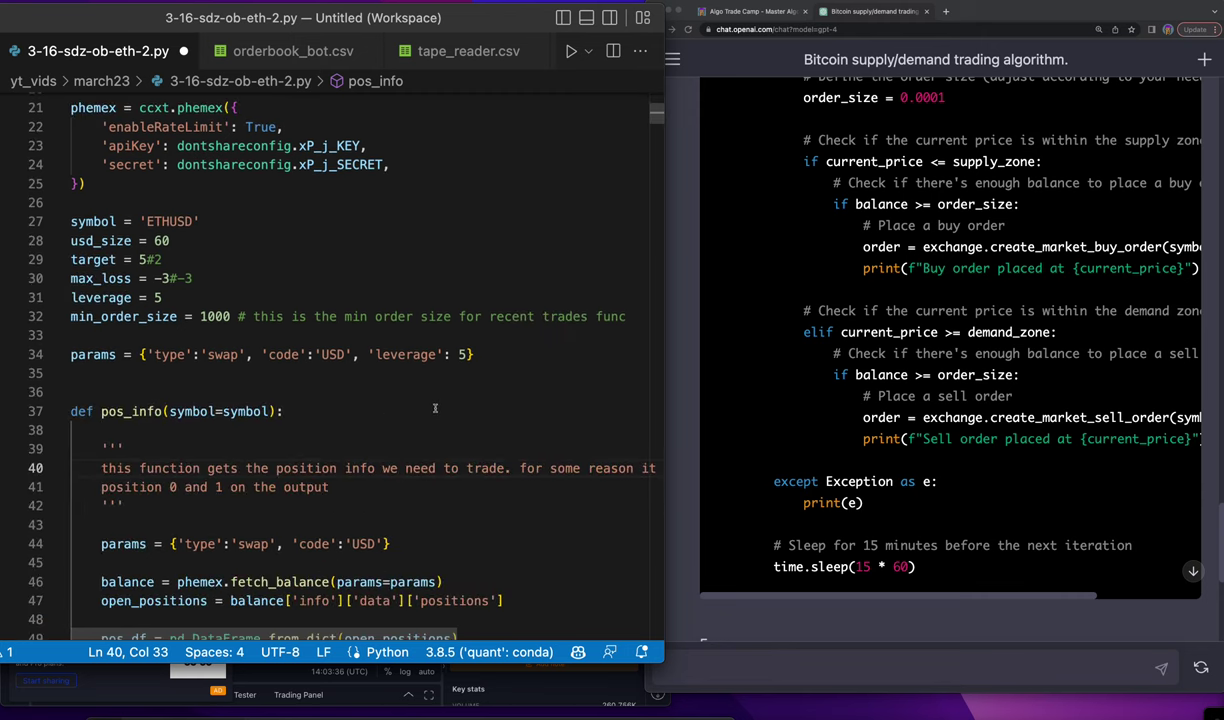
pyautogui.scroll(-6, 435, 407)
pyautogui.scroll(1, 417, 390)
pyautogui.scroll(-7, 417, 390)
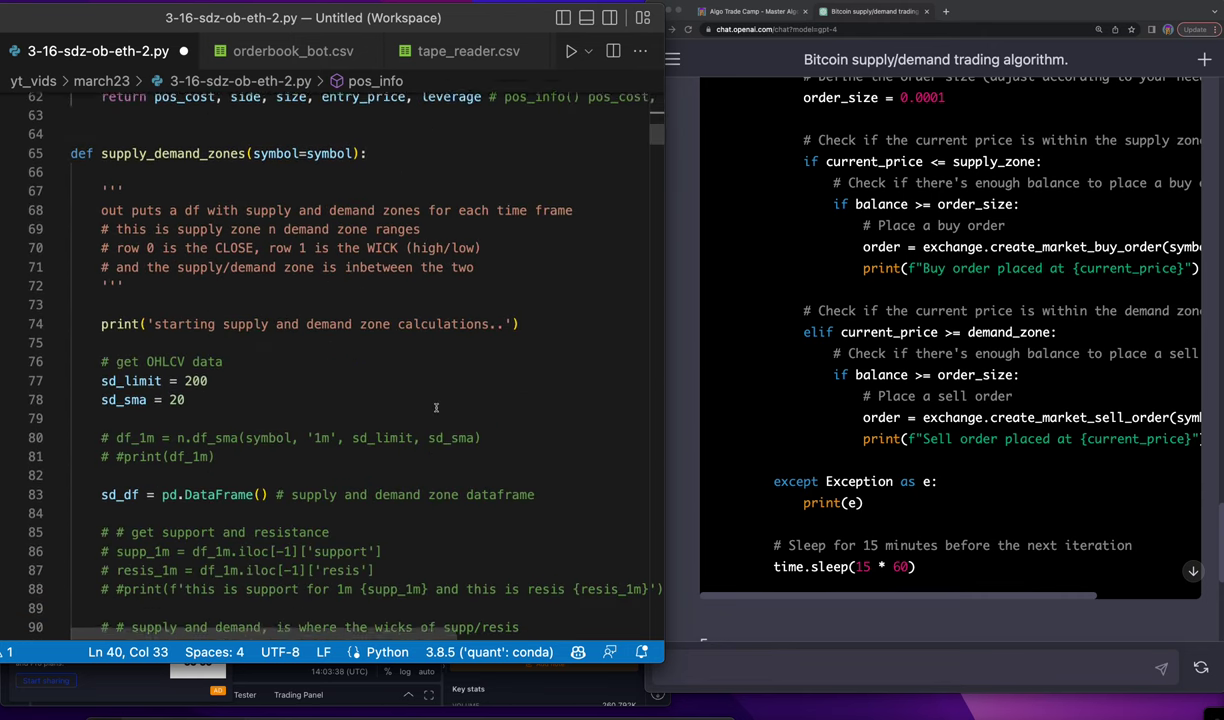
pyautogui.scroll(9, 438, 403)
pyautogui.scroll(10, 437, 401)
# - Review ChatGPT's step-by-step bot reply, then place the script beside it
pyautogui.click(727, 226)
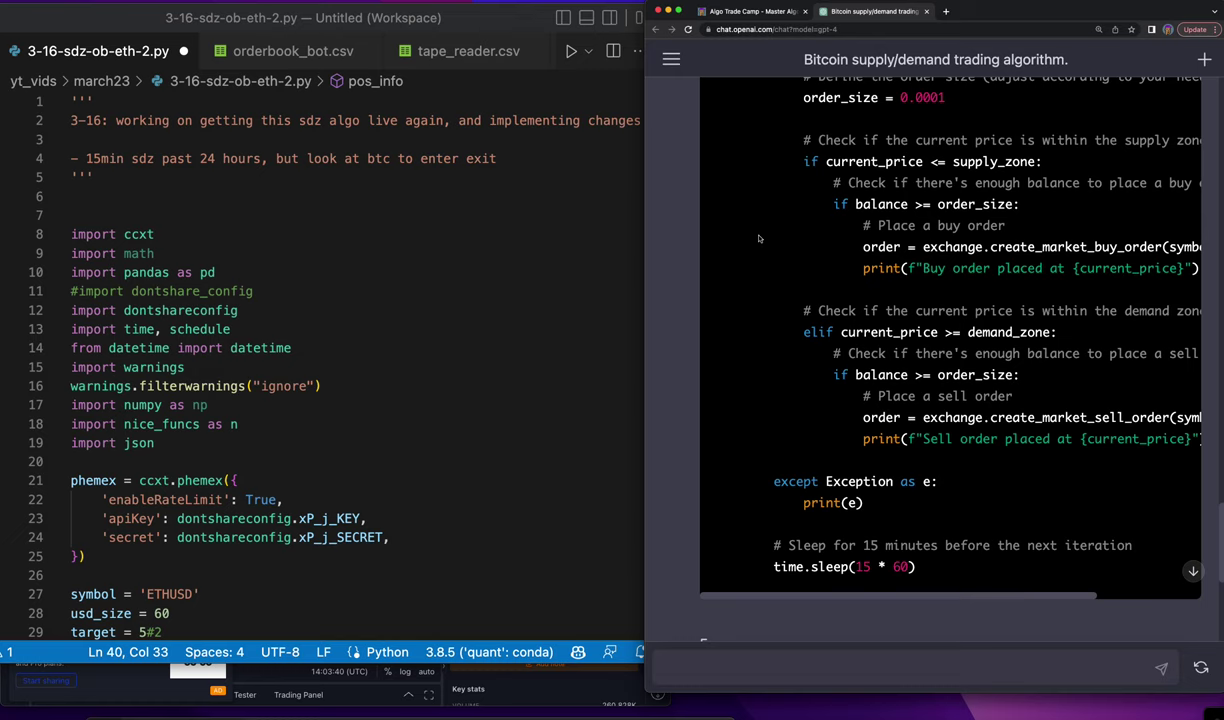
pyautogui.scroll(5, 759, 238)
pyautogui.scroll(3, 759, 238)
pyautogui.scroll(4, 759, 238)
pyautogui.scroll(-15, 759, 238)
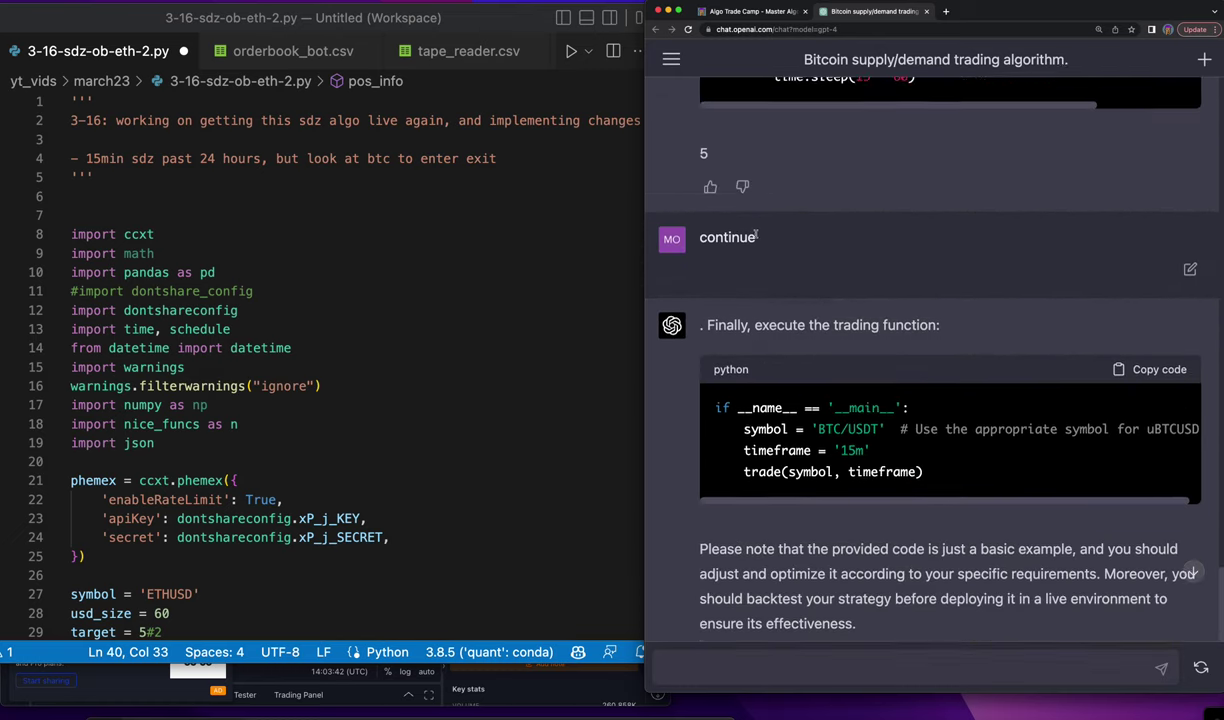
pyautogui.scroll(-3, 757, 240)
pyautogui.scroll(-3, 757, 240)
pyautogui.scroll(5, 762, 236)
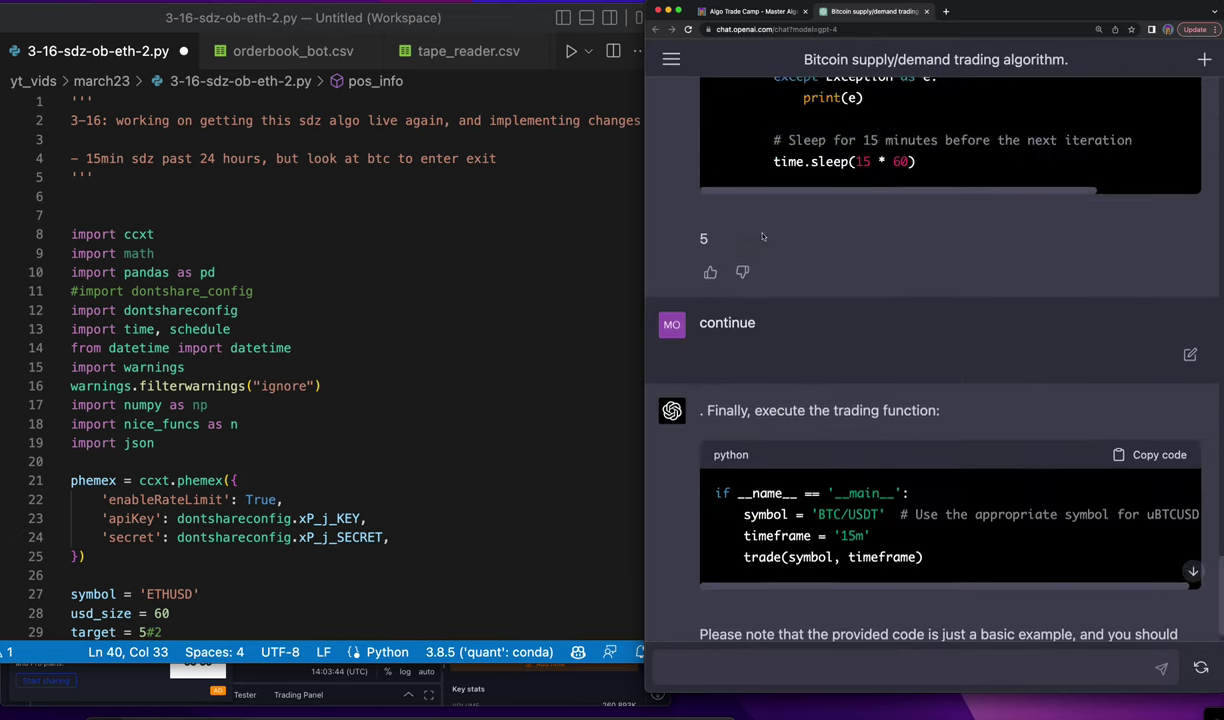
pyautogui.scroll(5, 760, 238)
pyautogui.scroll(5, 756, 240)
pyautogui.scroll(8, 752, 242)
pyautogui.scroll(3, 751, 243)
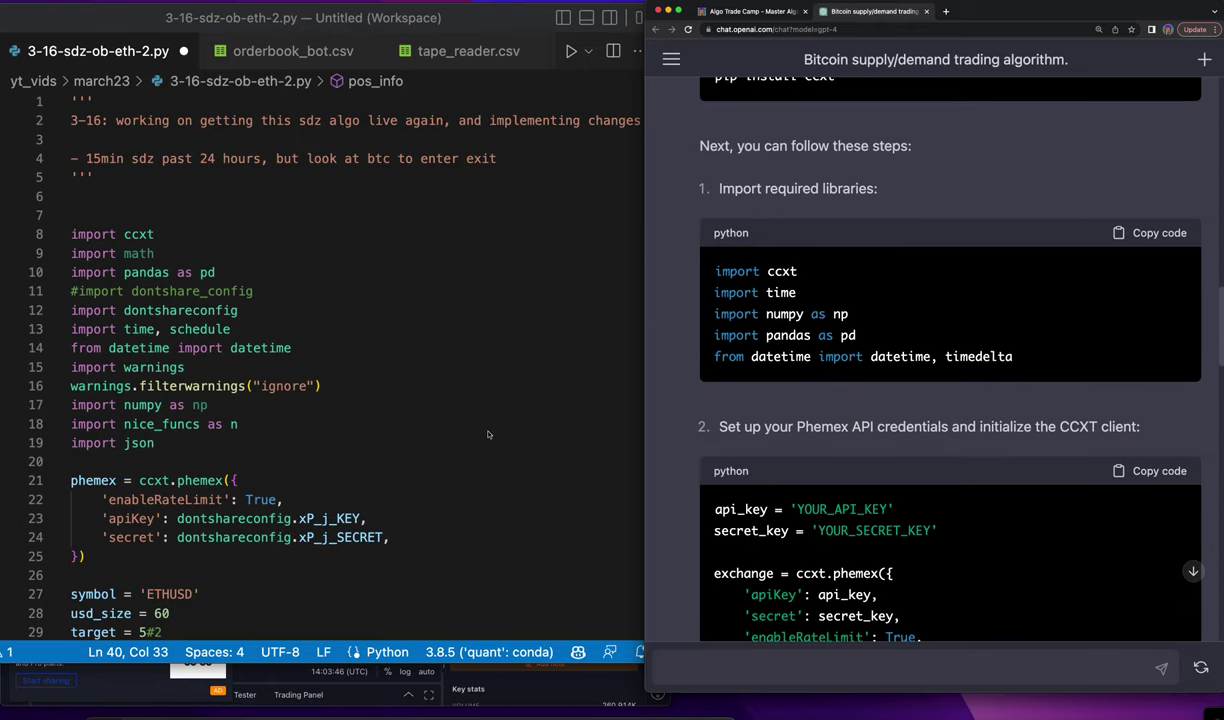
pyautogui.click(470, 424)
pyautogui.scroll(-10, 518, 236)
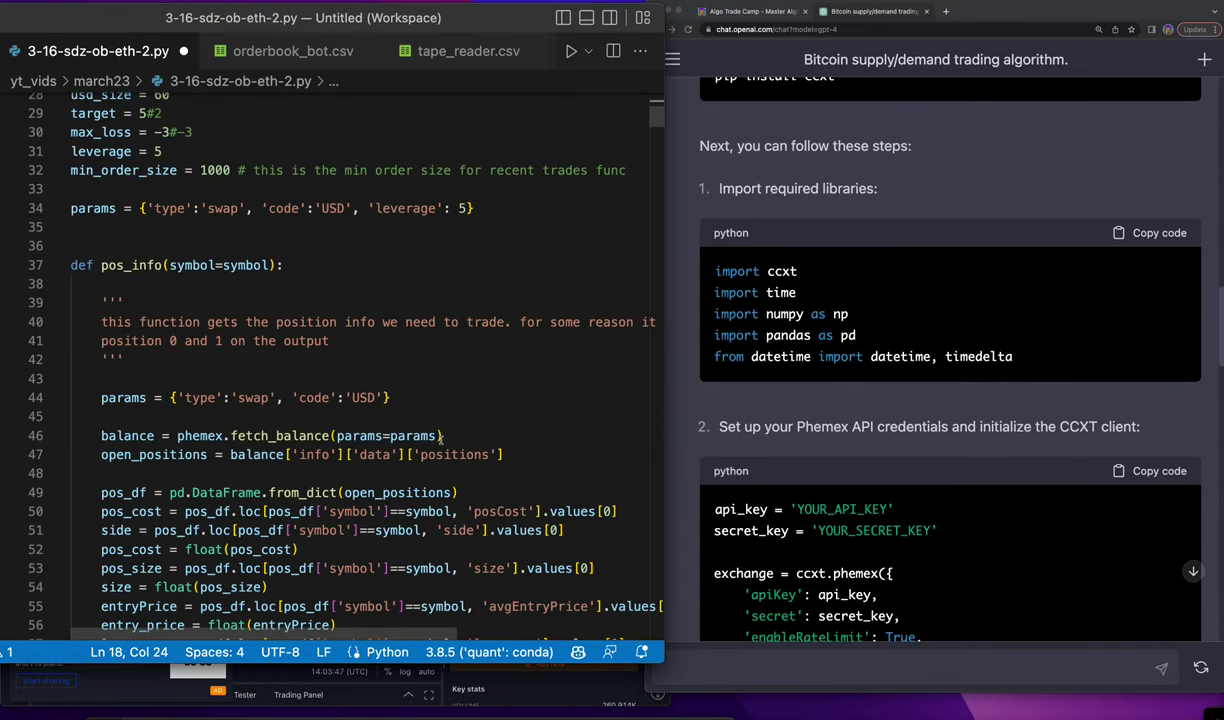
# - Run the sdz script, hit the pandas ParserError, and select its full traceback
pyautogui.click(568, 52)
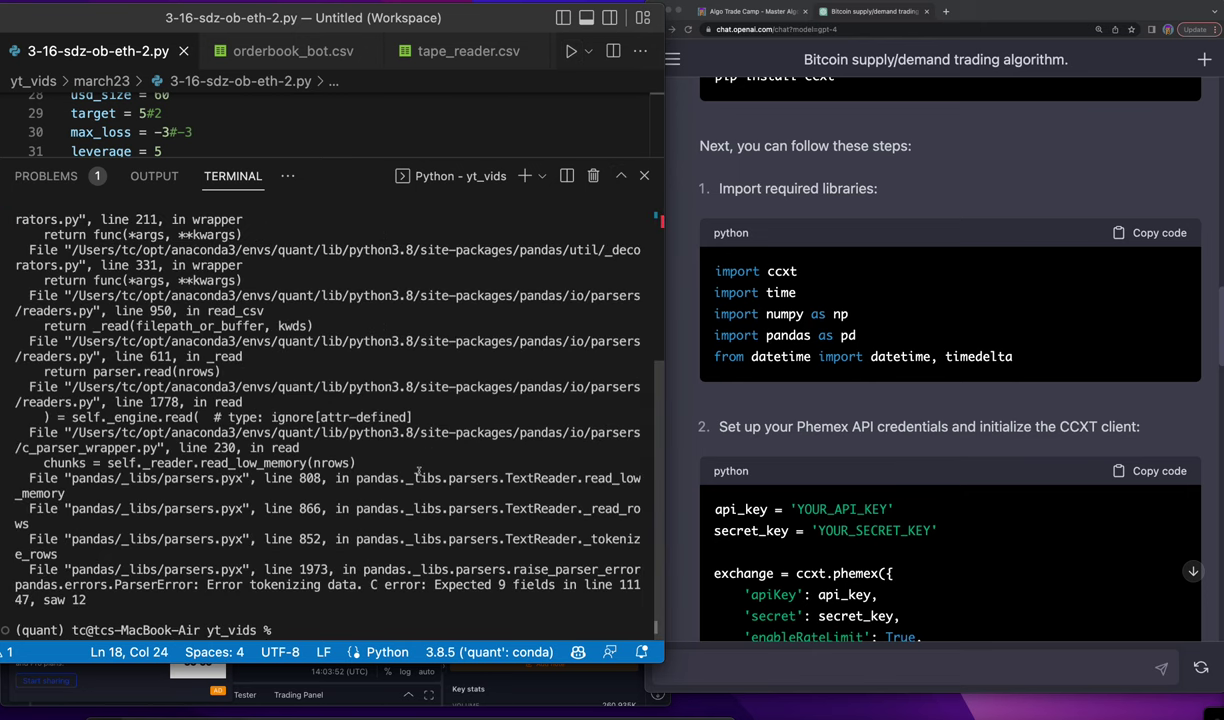
pyautogui.scroll(5, 415, 478)
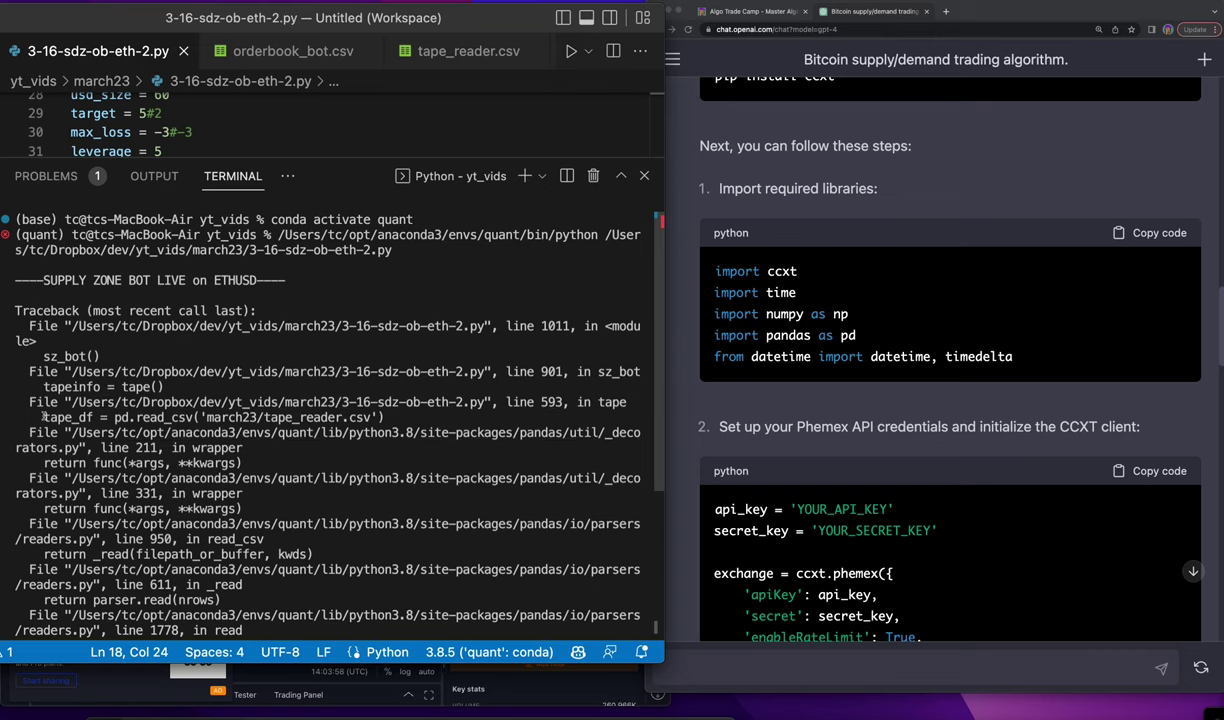
pyautogui.scroll(-5, 103, 422)
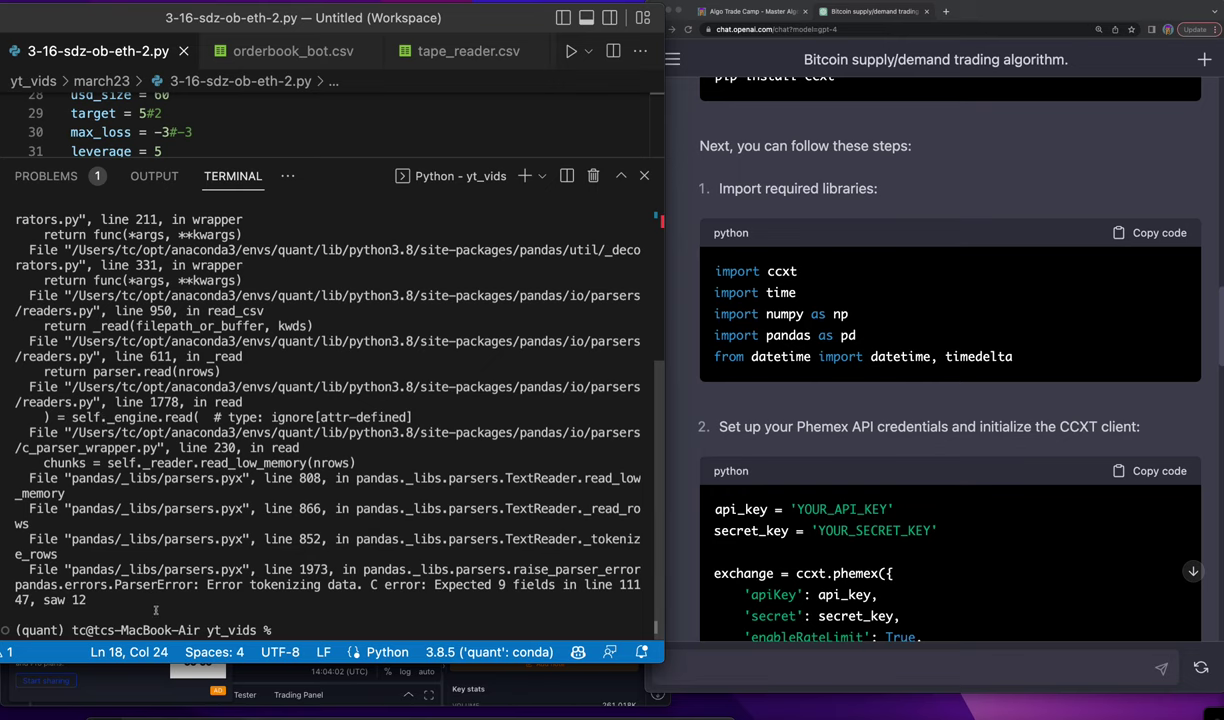
pyautogui.moveTo(137, 598)
pyautogui.mouseDown()
pyautogui.moveTo(25, 203)
pyautogui.moveTo(13, 311)
pyautogui.mouseUp()
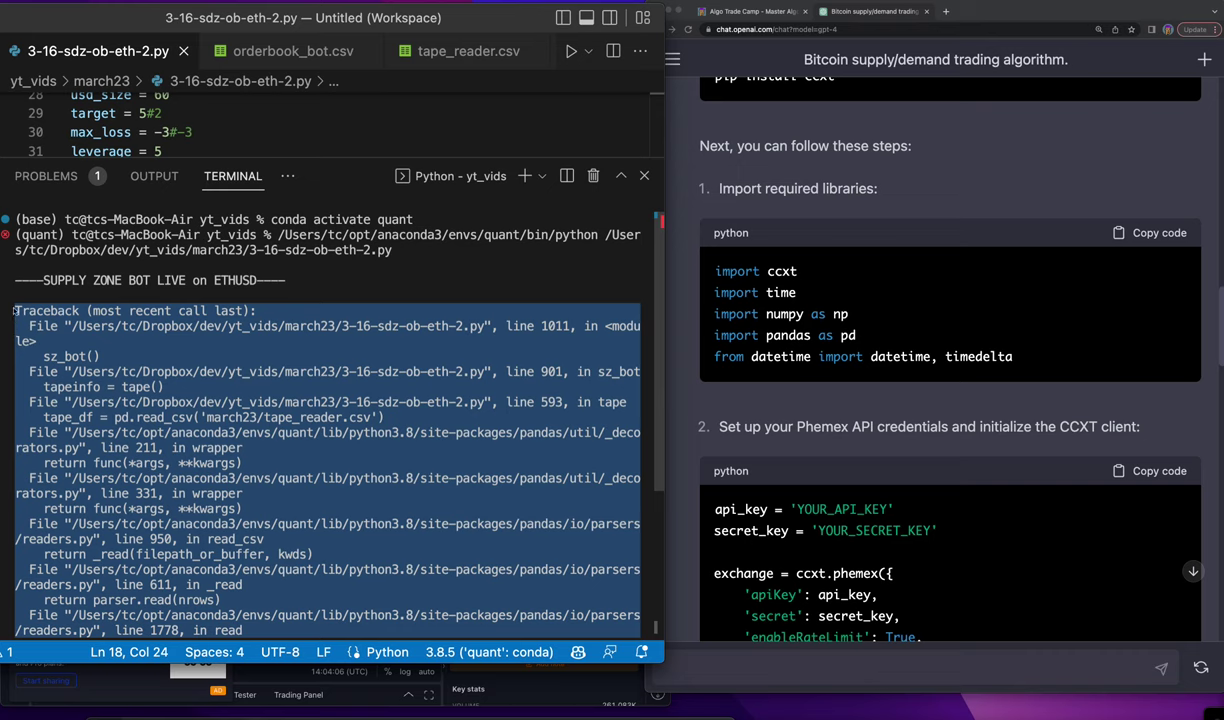
# - Ask ChatGPT how to fix the error, with the copied ParserError traceback pasted in
pyautogui.click(855, 667)
pyautogui.write('how do i fix this error? please')
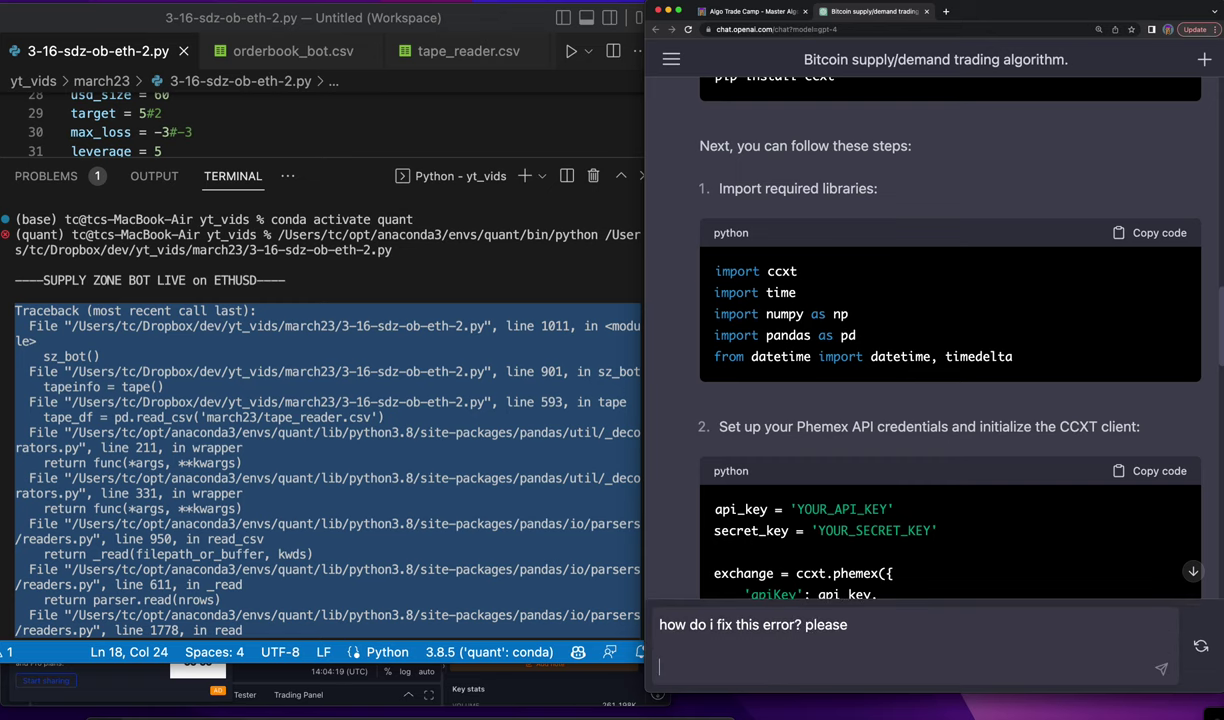
pyautogui.press('super+v')
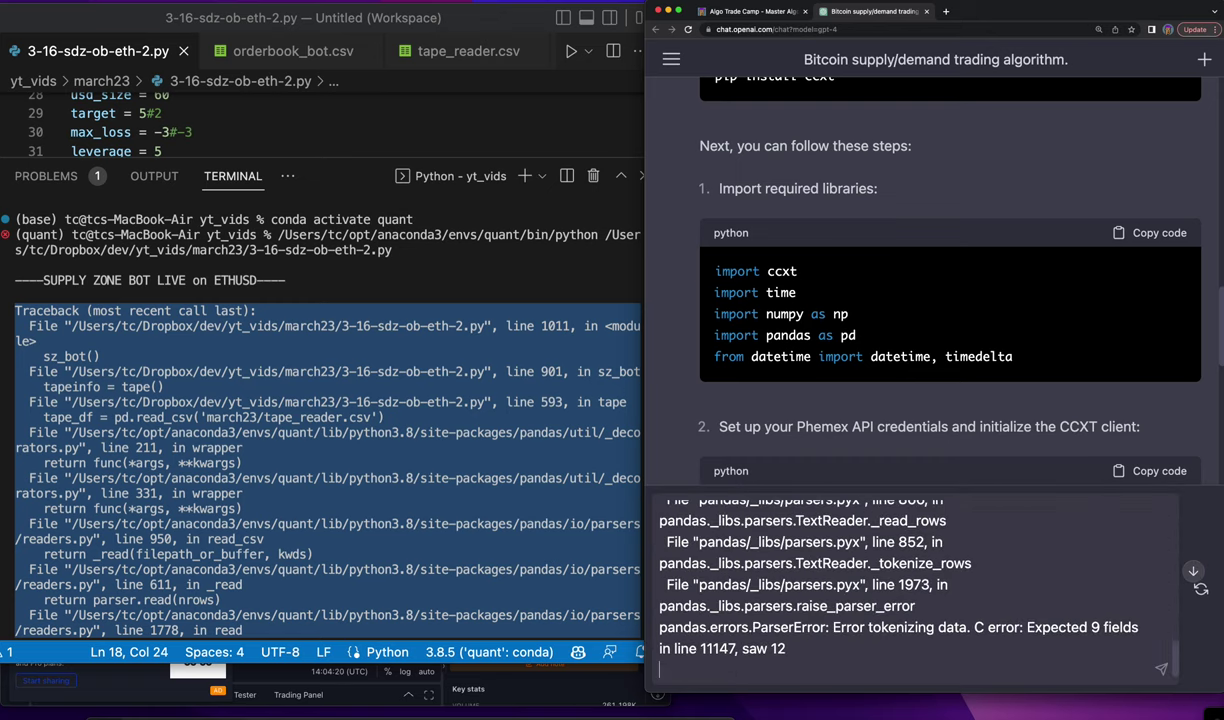
pyautogui.press('Return')
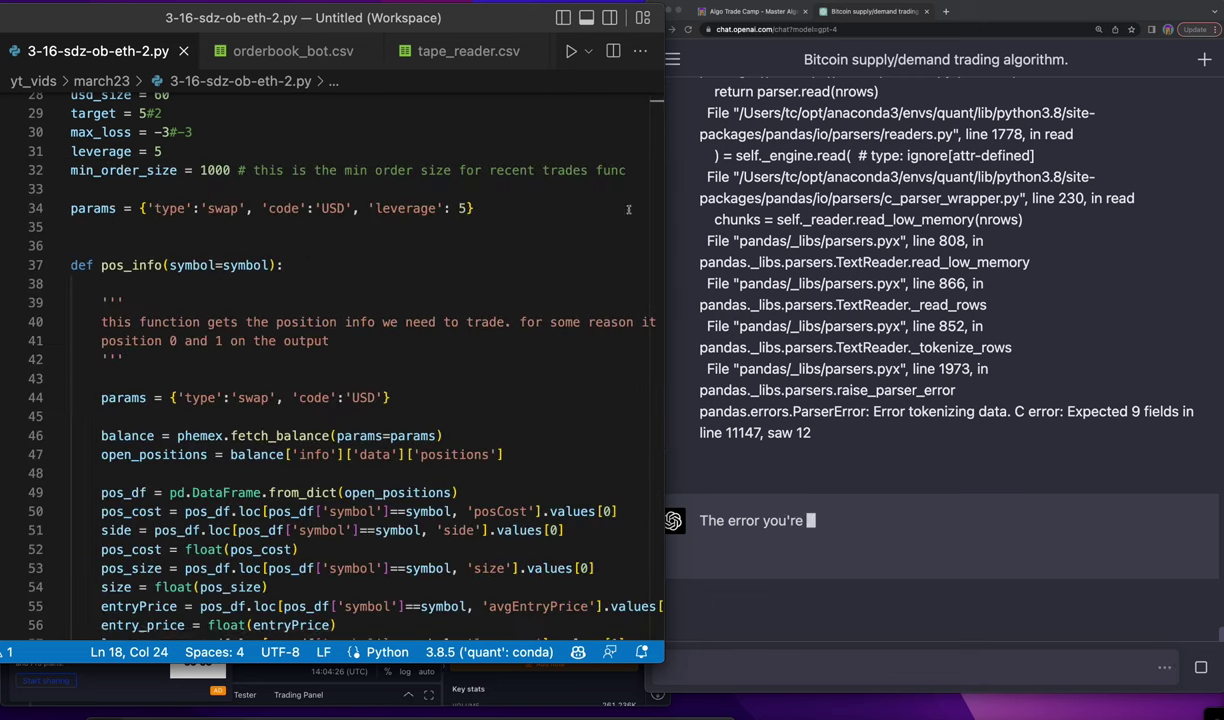
# - Read ChatGPT's answer tracing the error to march23/tape_reader.csv, then revisit the traceback
pyautogui.click(594, 175)
pyautogui.click(863, 392)
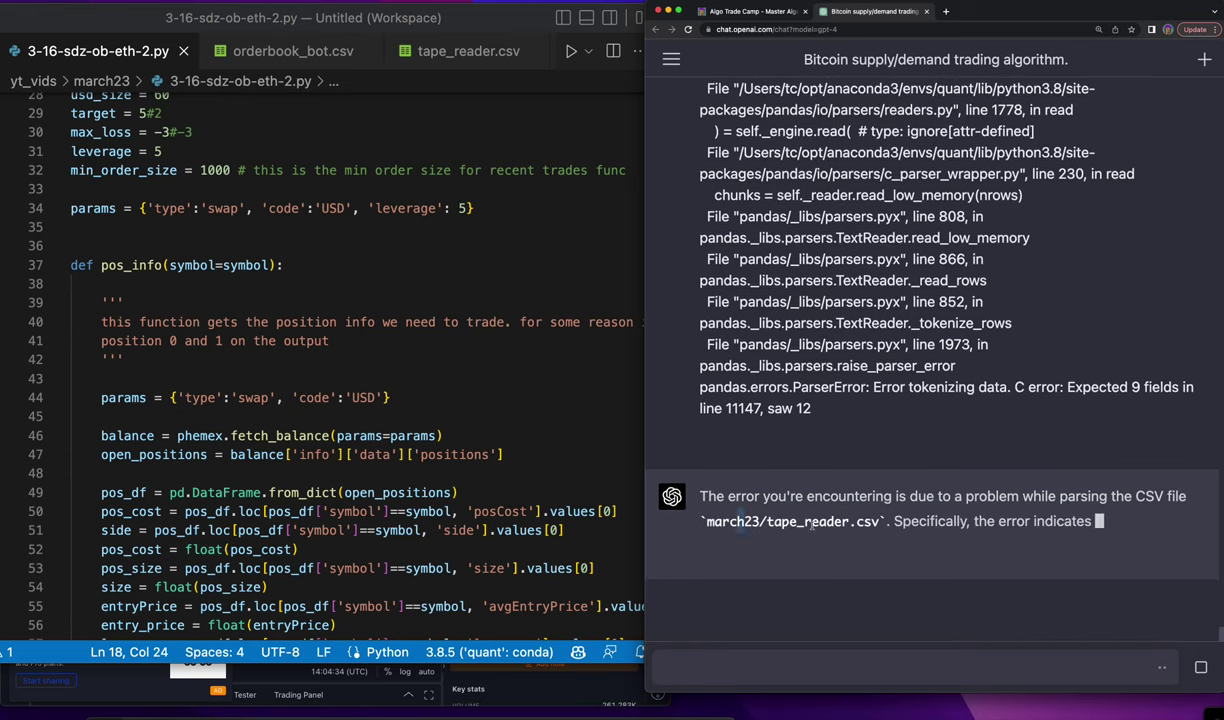
pyautogui.moveTo(812, 524); pyautogui.dragTo(850, 521)
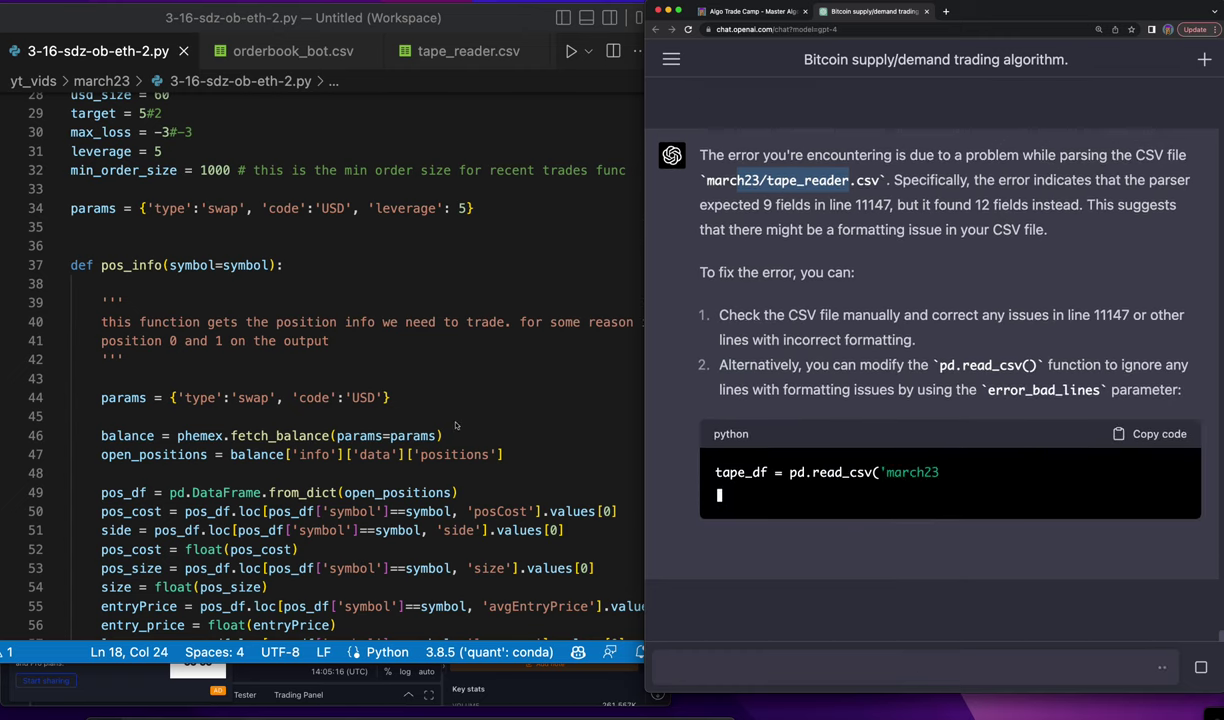
pyautogui.scroll(3, 721, 365)
pyautogui.scroll(2, 721, 365)
pyautogui.scroll(2, 722, 366)
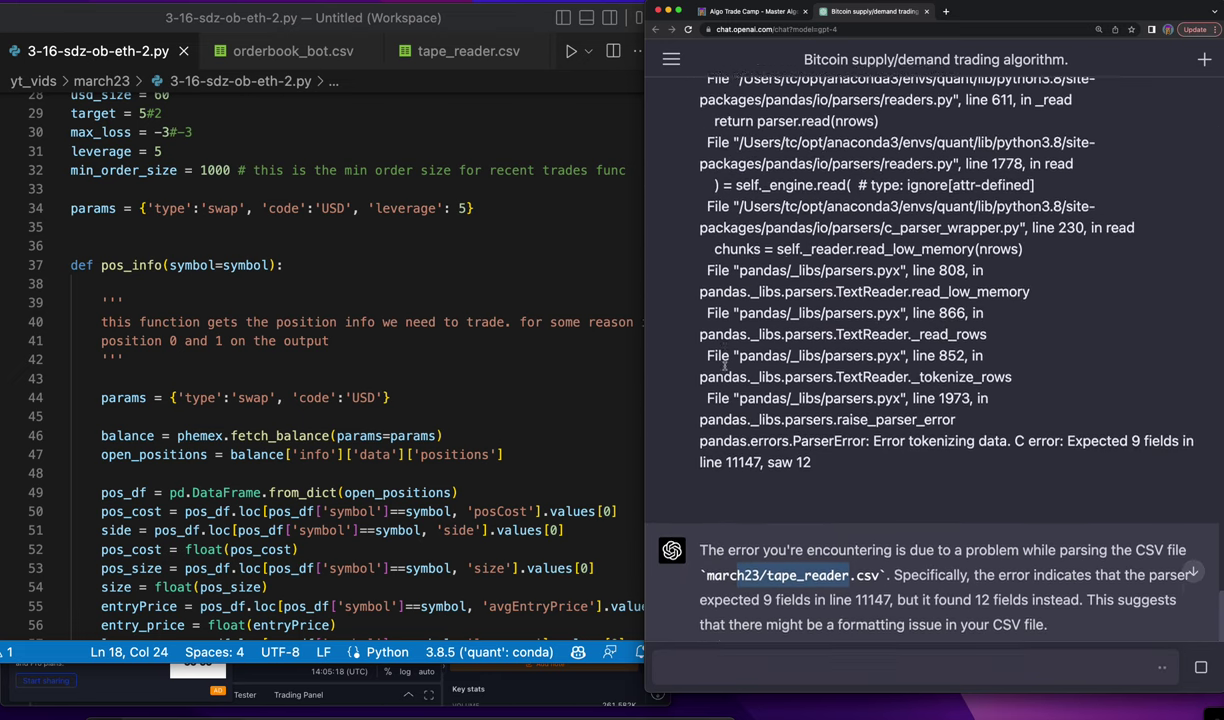
pyautogui.scroll(3, 722, 366)
pyautogui.scroll(3, 705, 390)
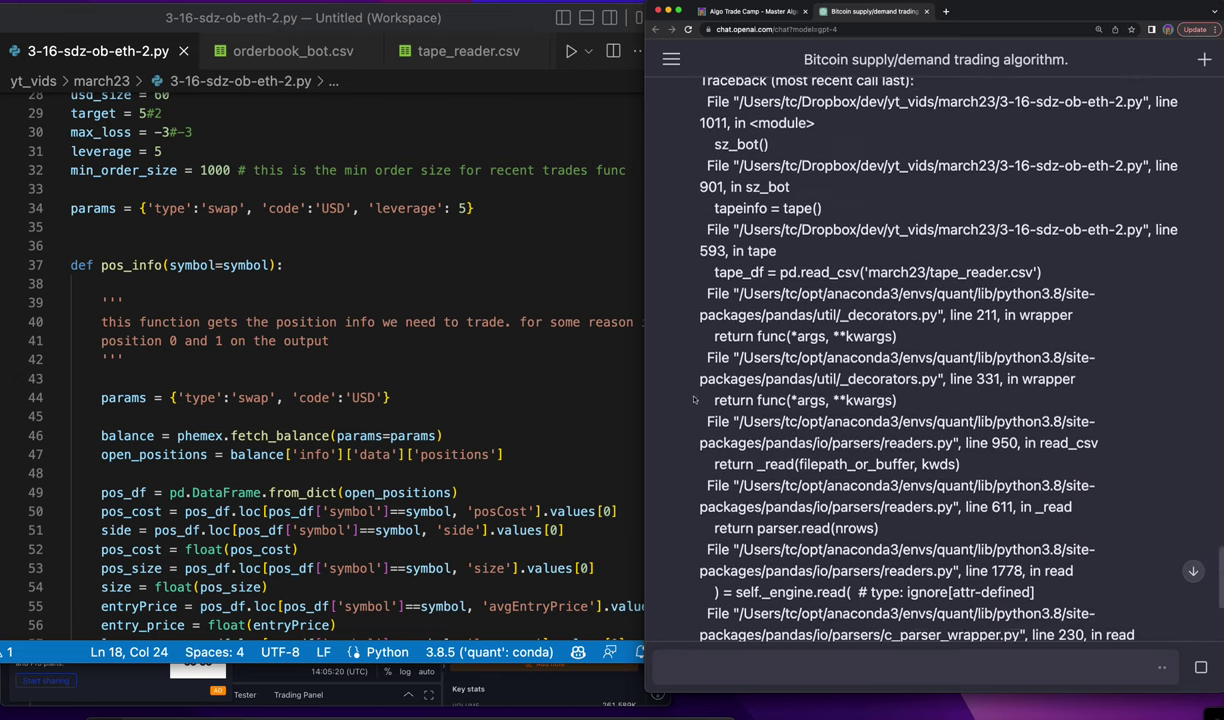
# - Highlight the line 901 sz_bot call in the pasted traceback
pyautogui.scroll(2, 686, 411)
pyautogui.scroll(3, 686, 411)
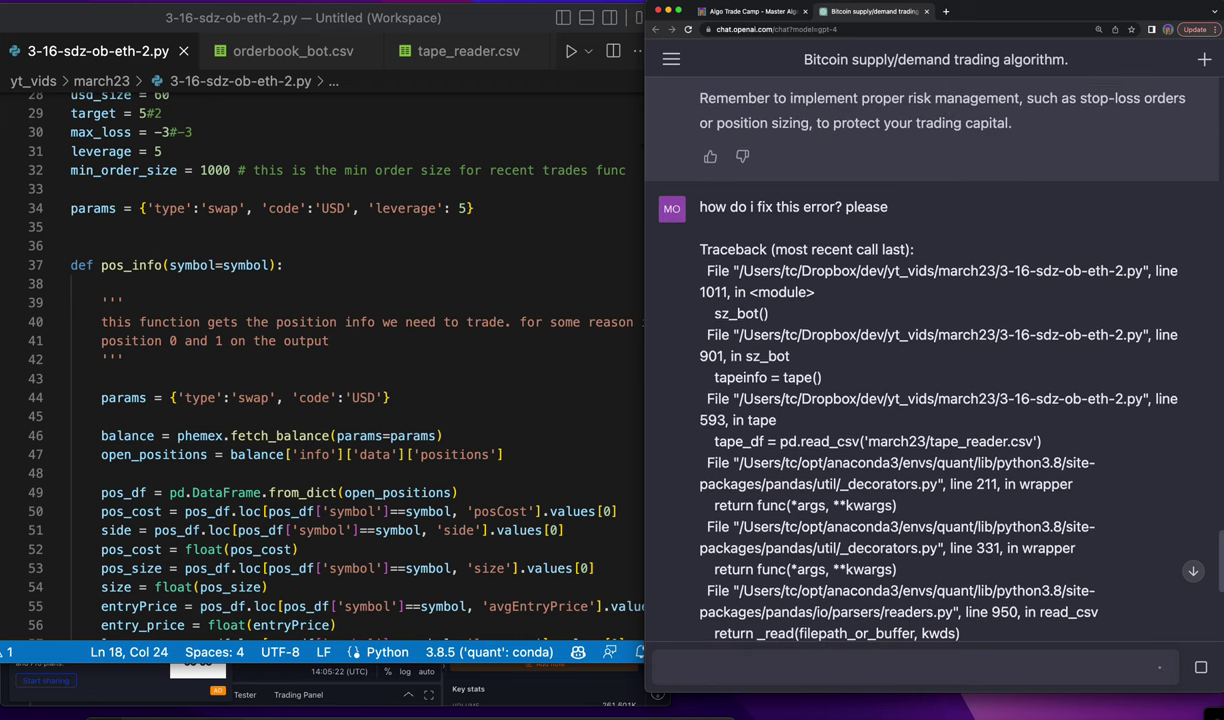
pyautogui.moveTo(790, 356); pyautogui.dragTo(735, 357)
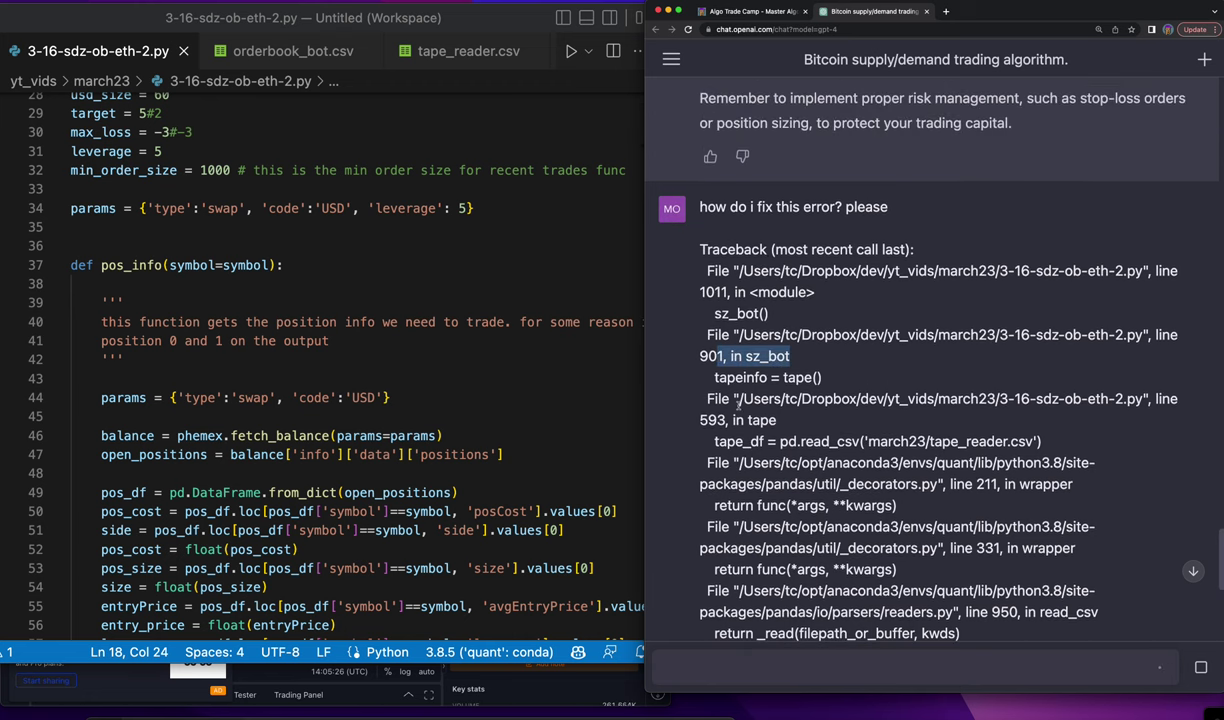
# - Locate the tape() read_csv line and copy ChatGPT's ', error_bad_lines=False)' argument
pyautogui.click(489, 403)
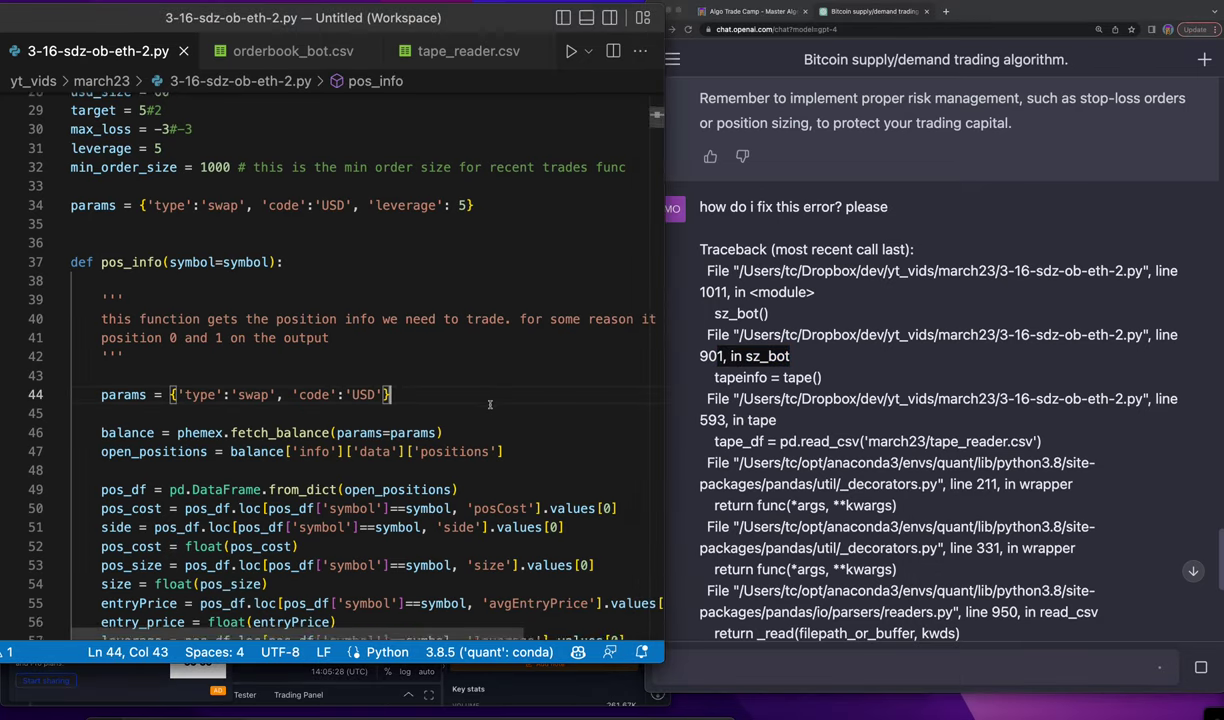
pyautogui.scroll(-10, 489, 403)
pyautogui.scroll(-10, 485, 403)
pyautogui.scroll(-10, 481, 403)
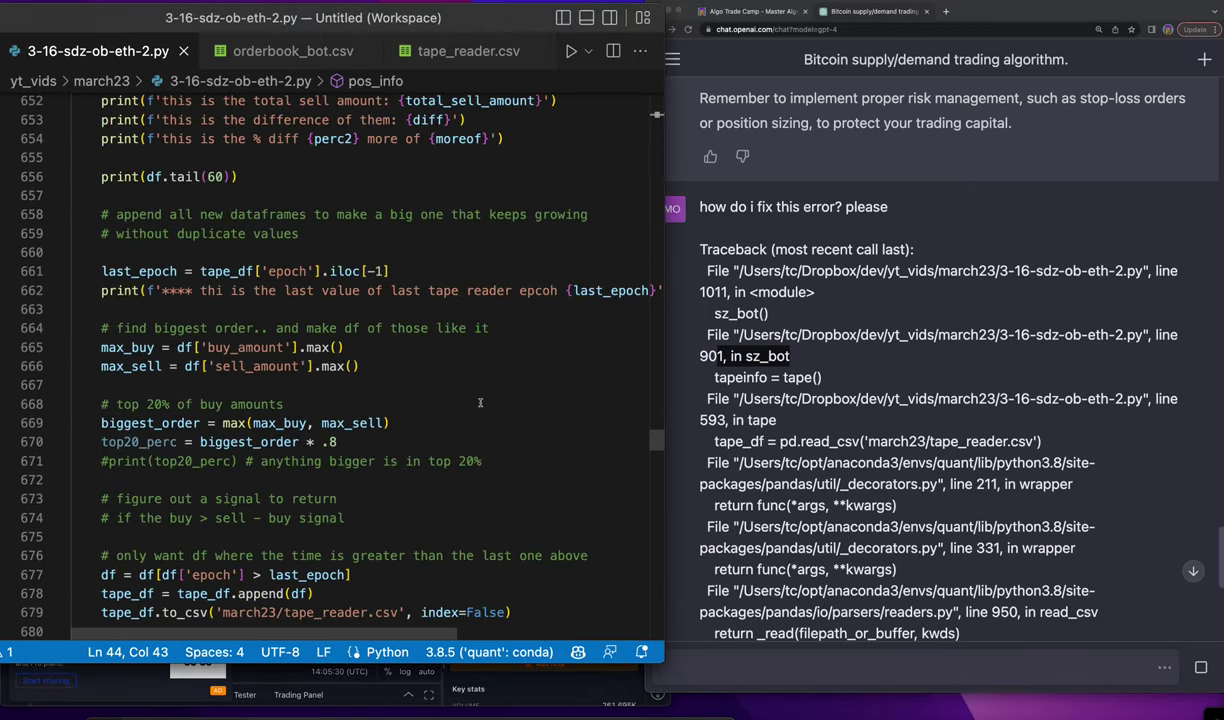
pyautogui.scroll(4, 483, 402)
pyautogui.scroll(5, 484, 402)
pyautogui.scroll(2, 485, 401)
pyautogui.scroll(6, 485, 401)
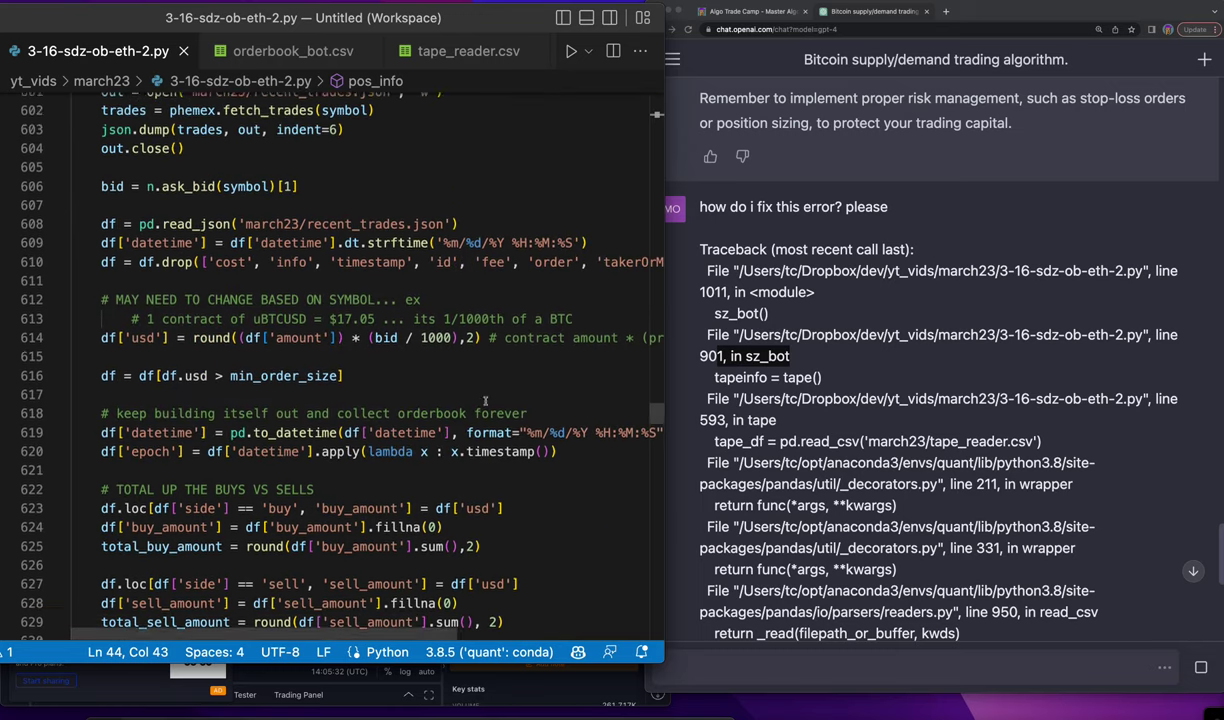
pyautogui.scroll(1, 486, 401)
pyautogui.scroll(4, 487, 400)
pyautogui.scroll(3, 489, 399)
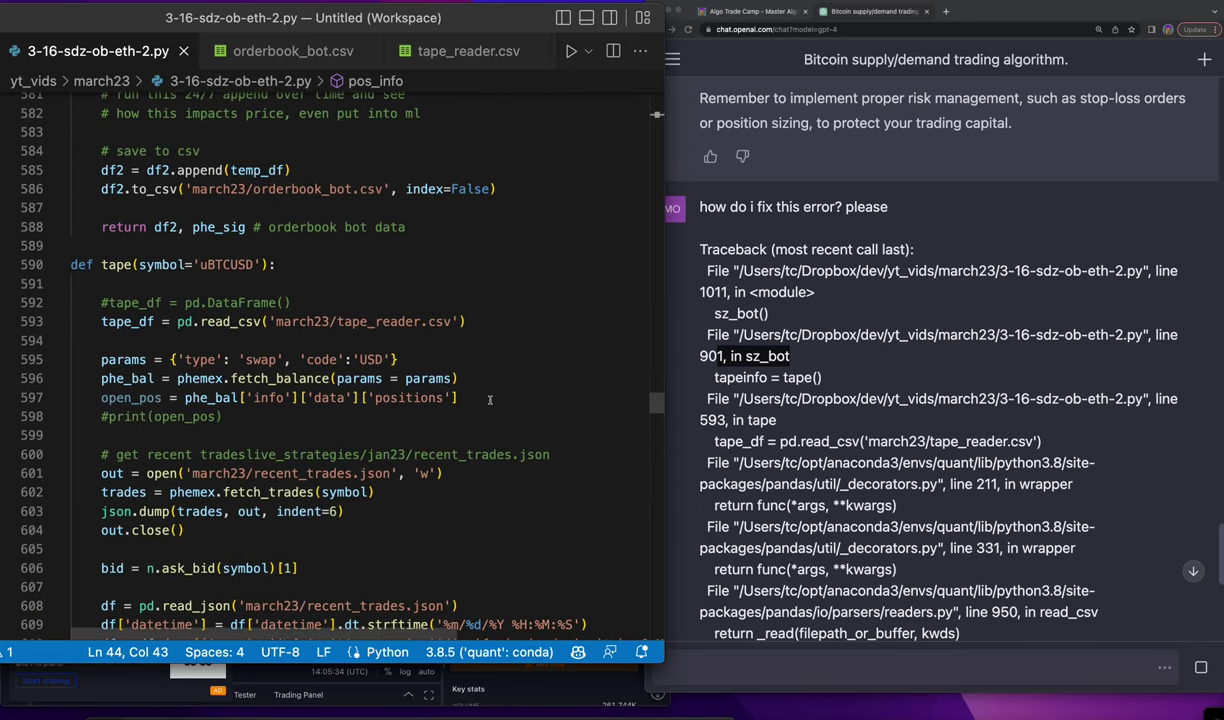
pyautogui.scroll(-5, 908, 380)
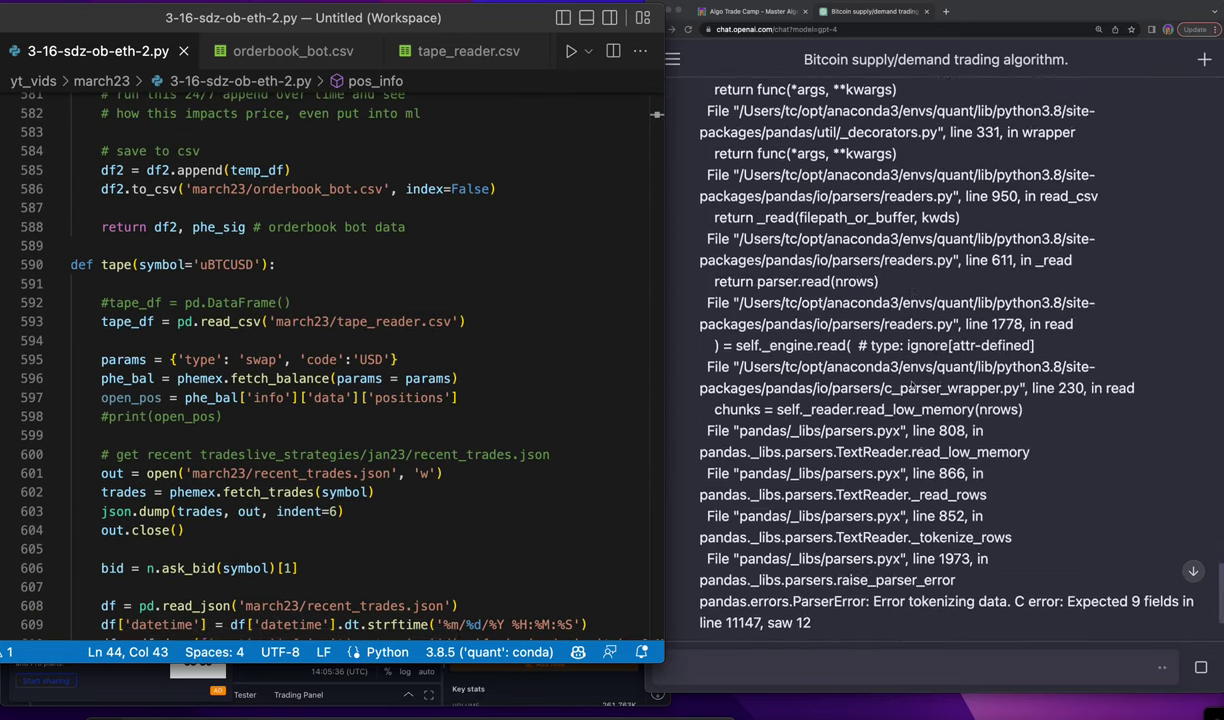
pyautogui.scroll(-10, 908, 380)
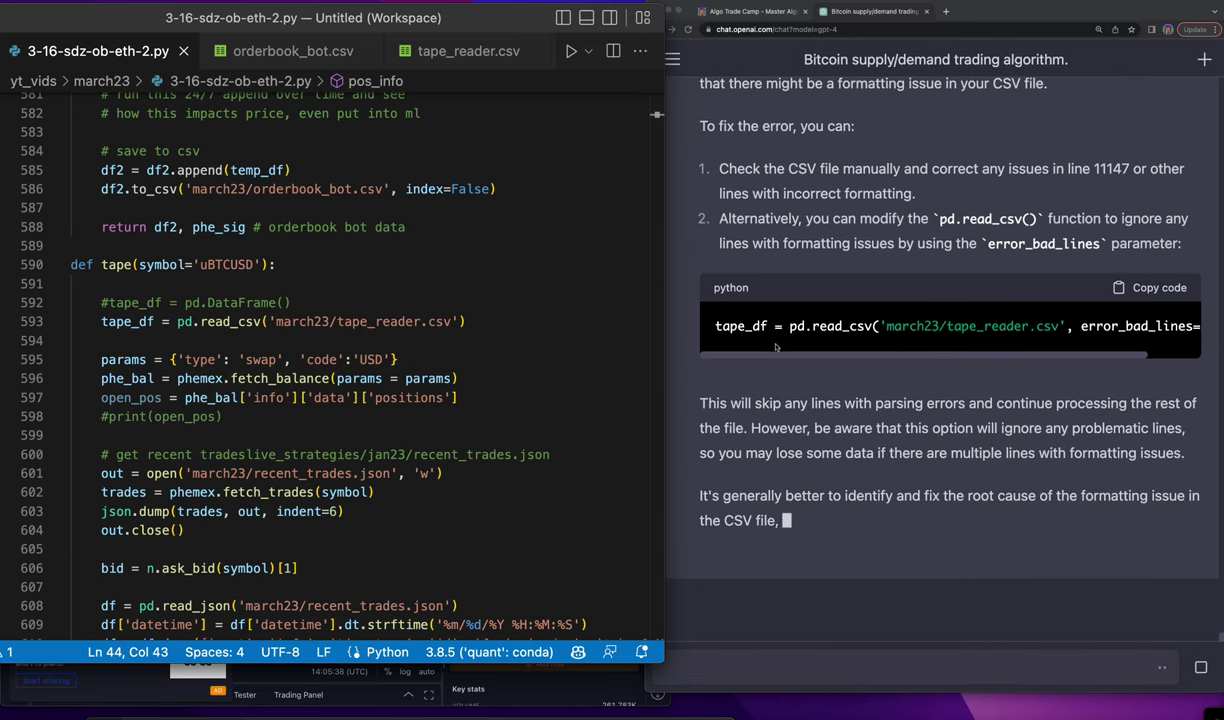
pyautogui.hscroll(2, 1035, 337)
pyautogui.hscroll(2, 1035, 337)
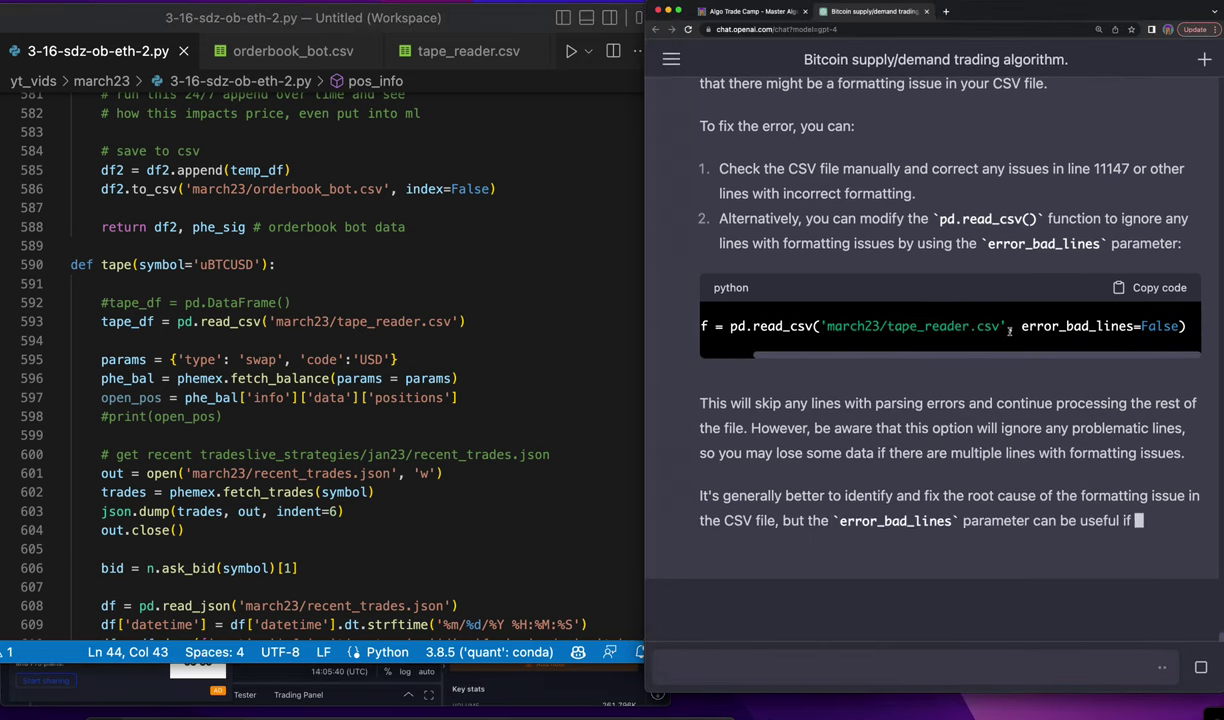
pyautogui.moveTo(1008, 326); pyautogui.dragTo(1184, 330)
pyautogui.hotkey('ctrl', 'c')
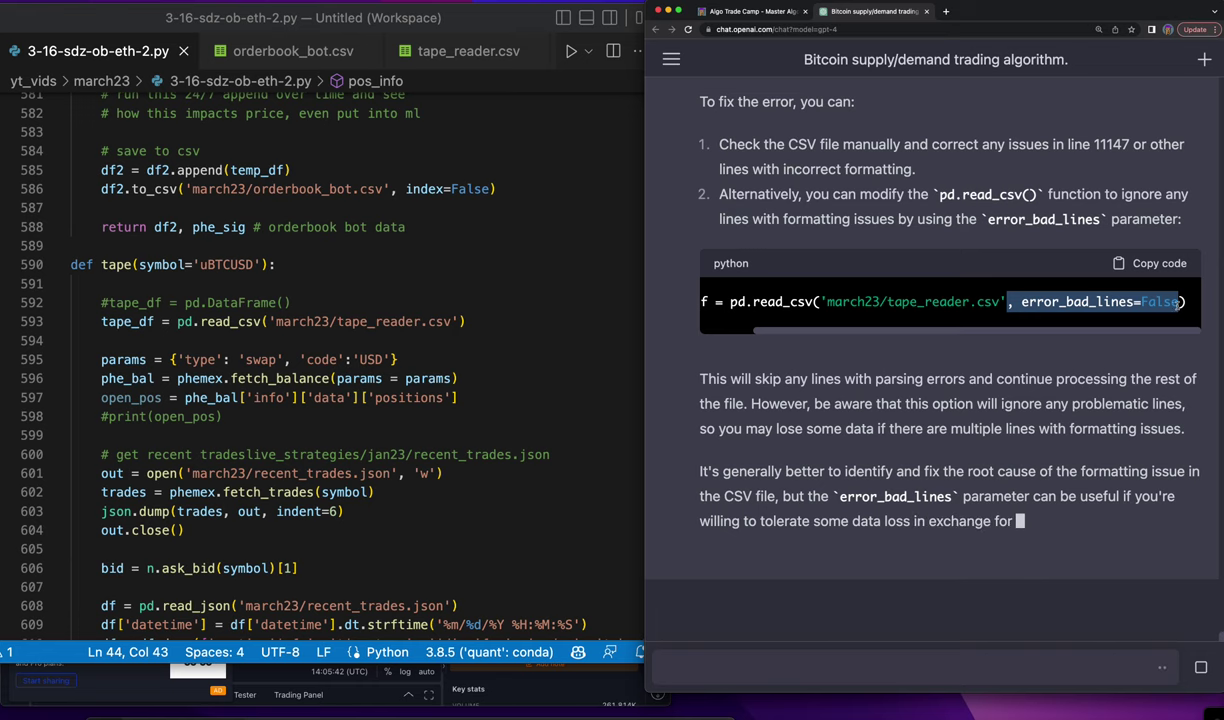
# - Add error_bad_lines=False to line 593's read_csv call, then save, rerun, and hide the terminal
pyautogui.click(400, 340)
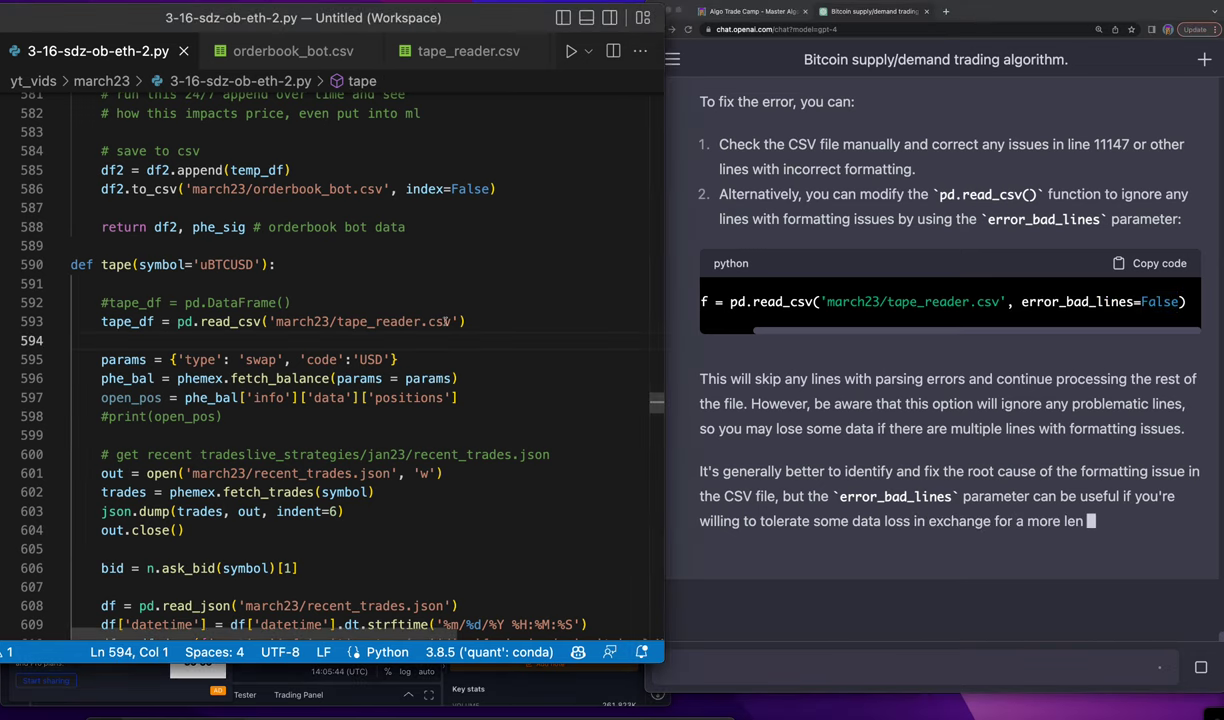
pyautogui.click(458, 321)
pyautogui.write(',')
pyautogui.hotkey('ctrl', 'v')
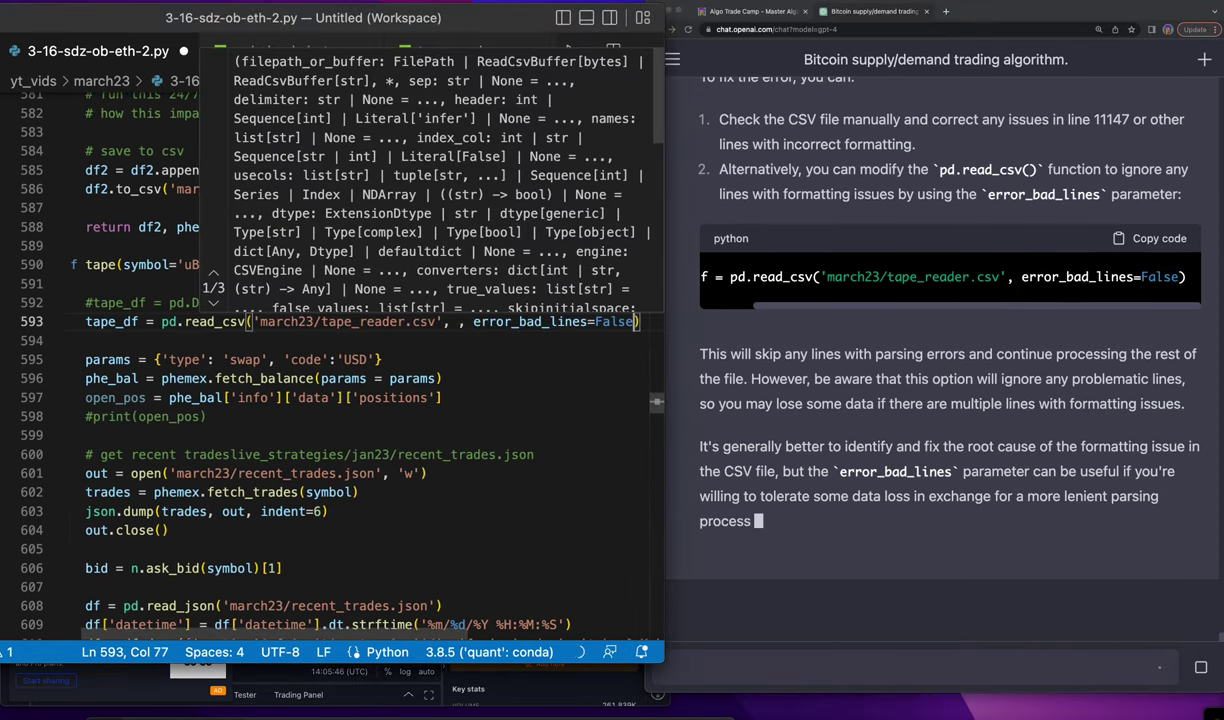
pyautogui.click(466, 416)
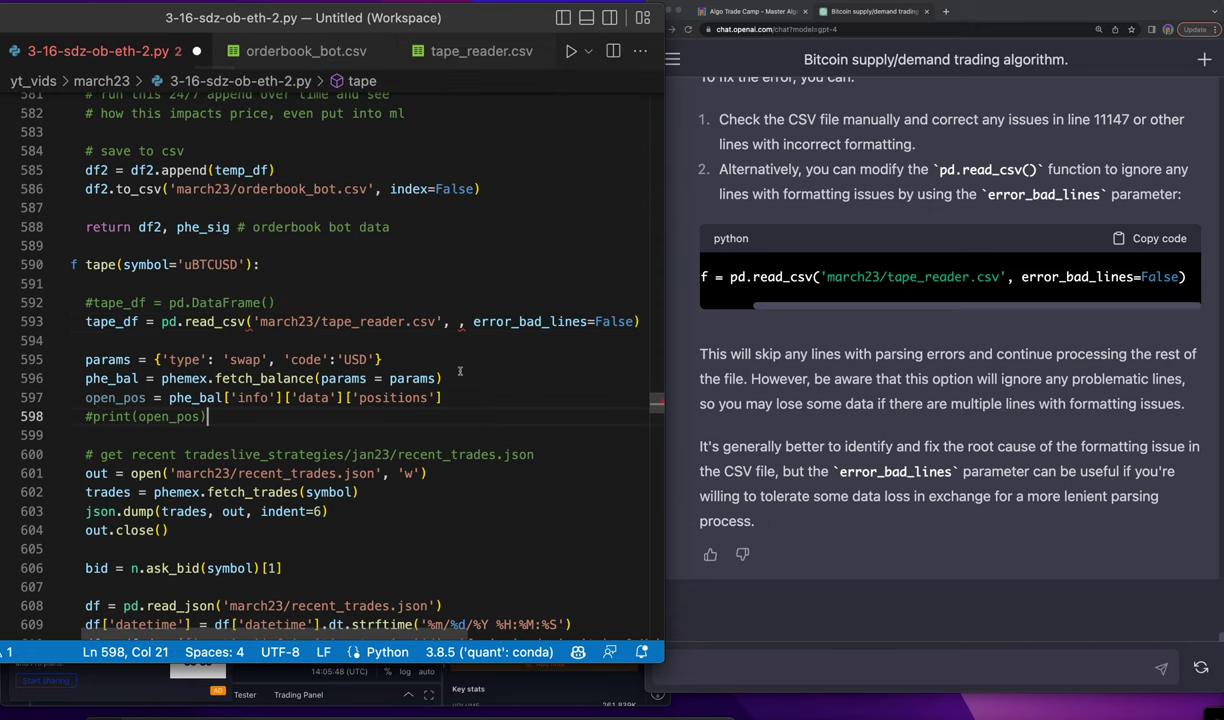
pyautogui.click(451, 321)
pyautogui.press('BackSpace')
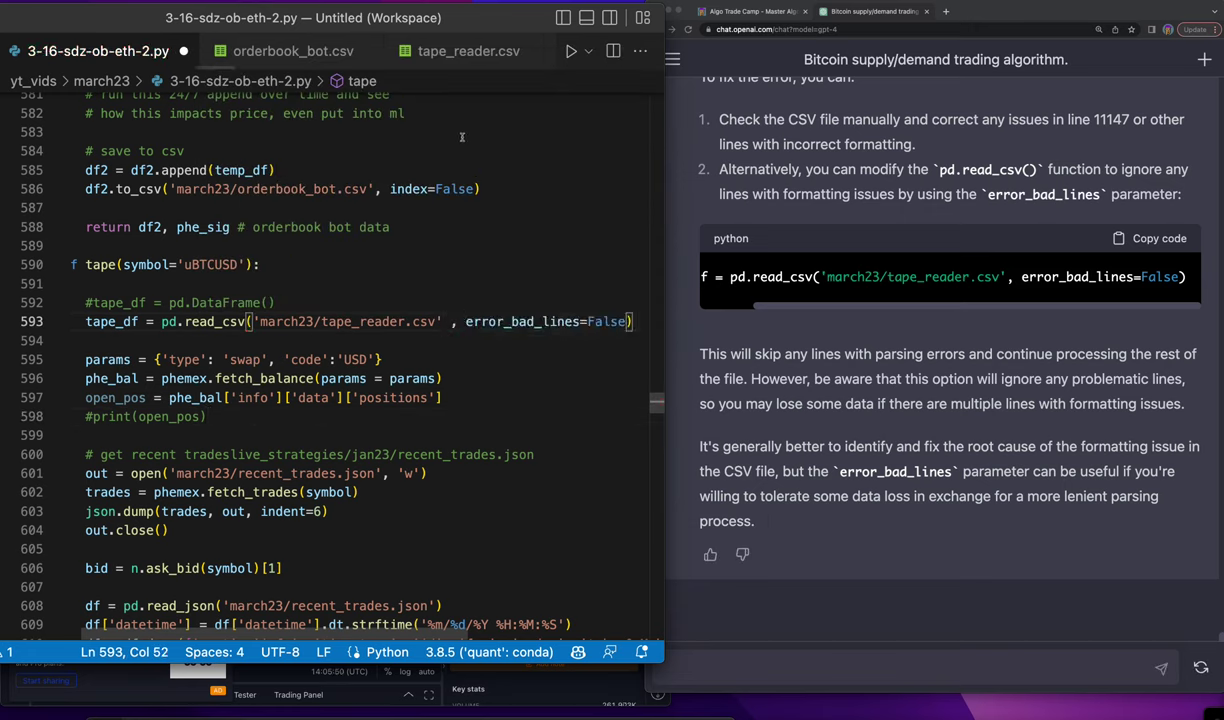
pyautogui.click(571, 51)
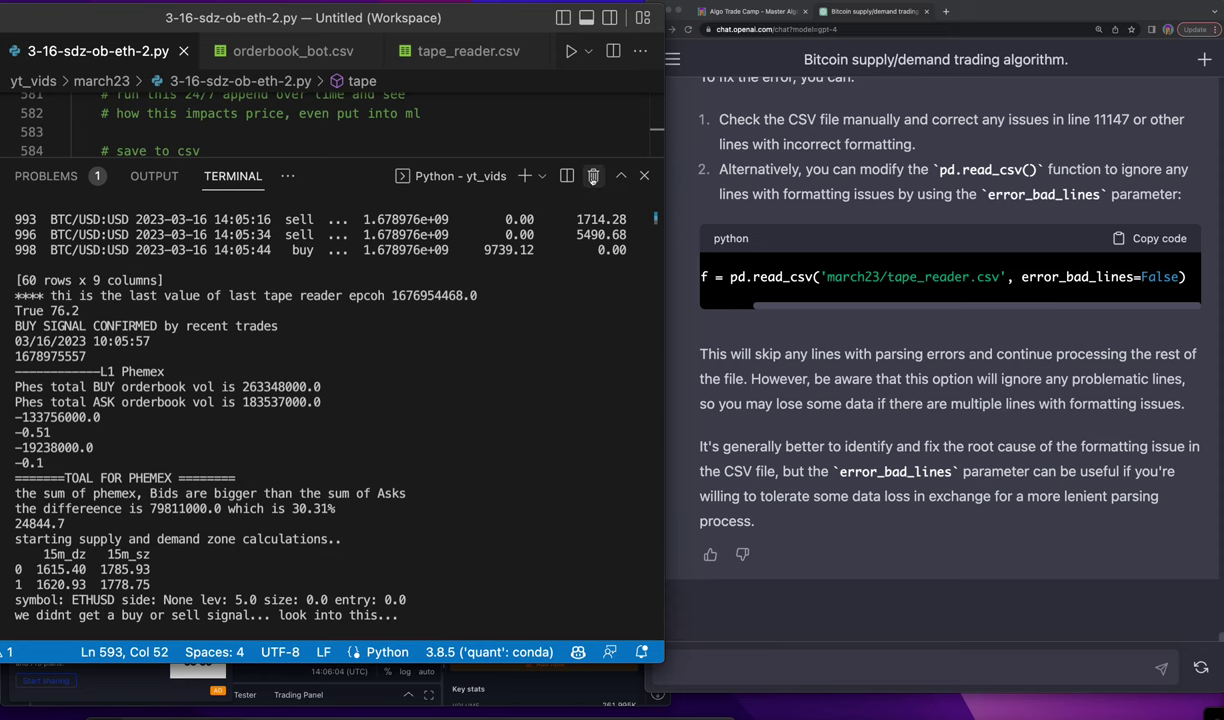
pyautogui.press('super+j')
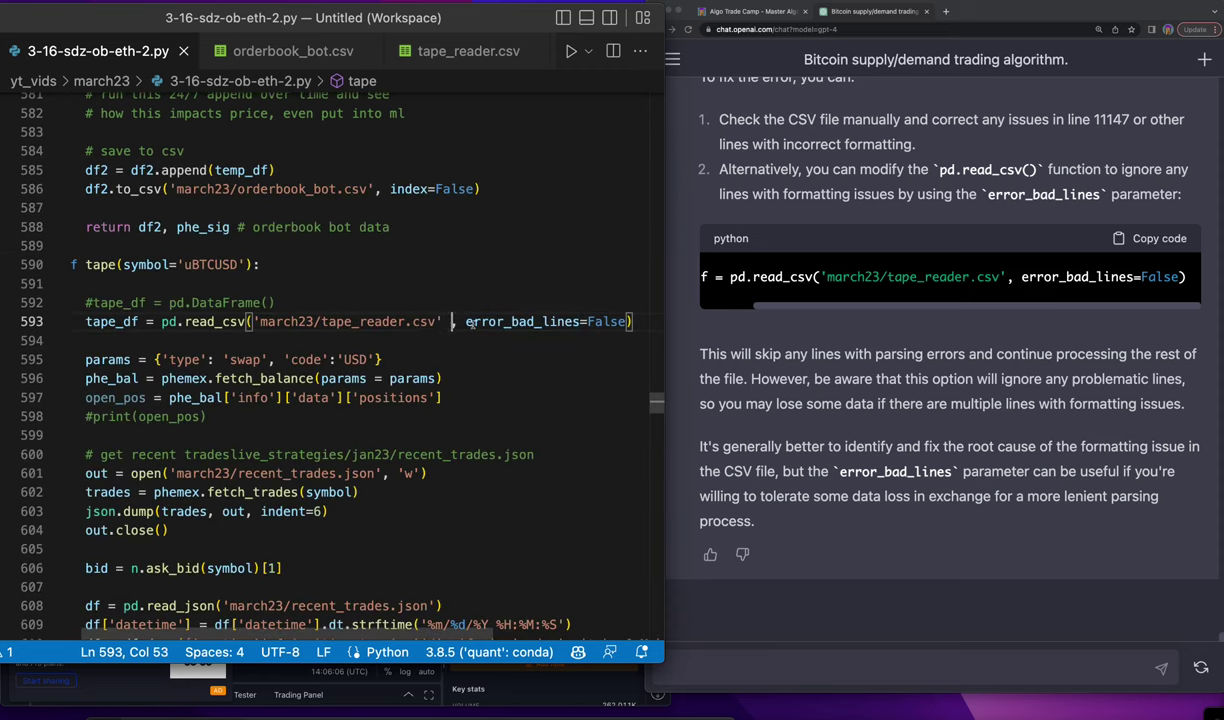
pyautogui.moveTo(450, 321); pyautogui.dragTo(621, 321)
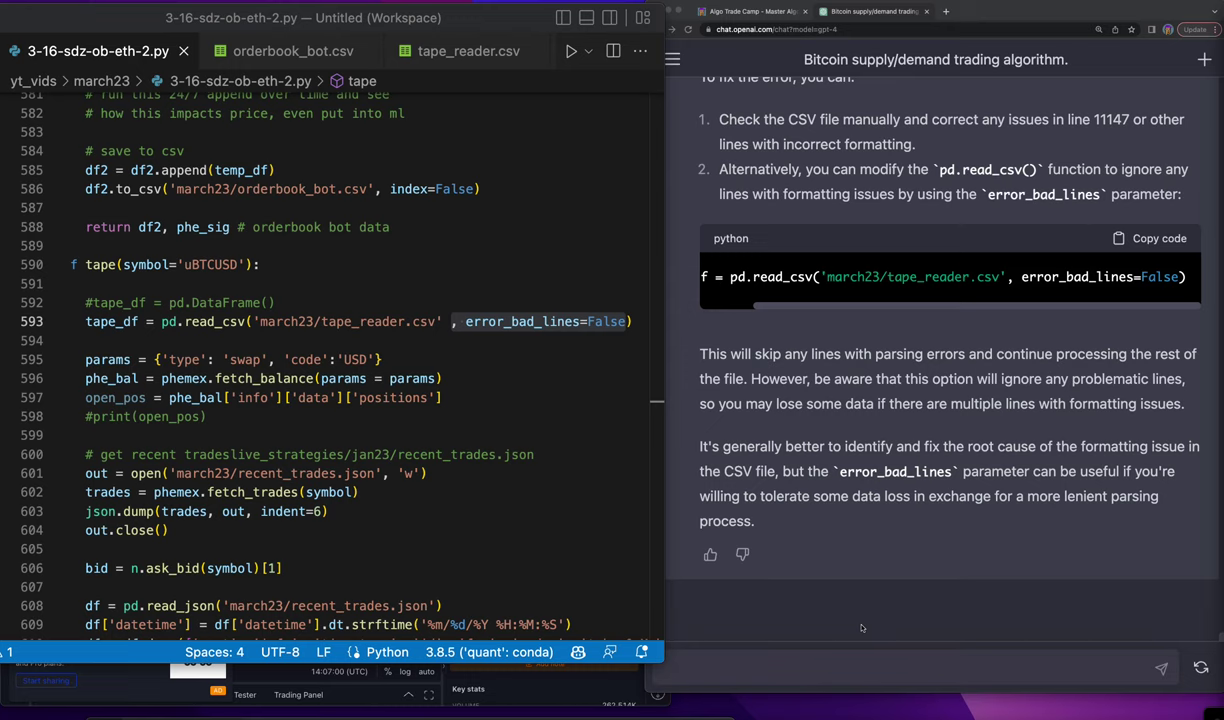
# - Return to the sdz script and scroll to its header docstring near the 15min sdz note
pyautogui.click(535, 452)
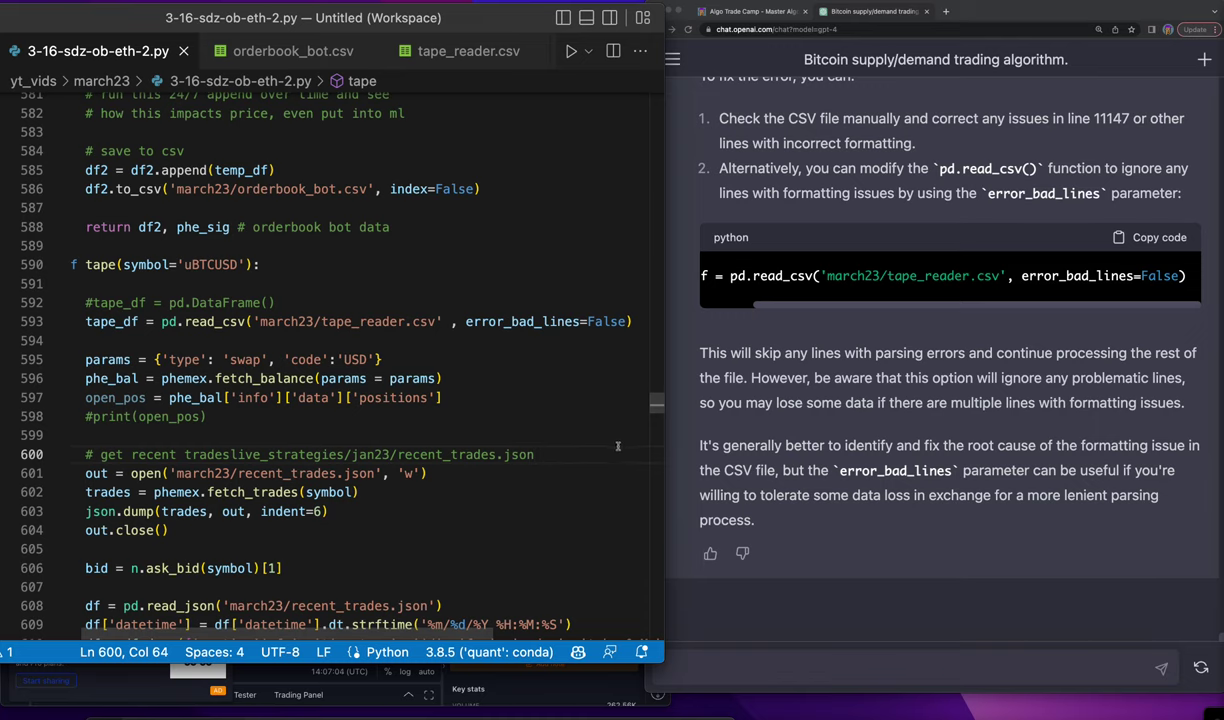
pyautogui.scroll(5, 586, 446)
pyautogui.scroll(2, 586, 446)
pyautogui.scroll(10, 590, 449)
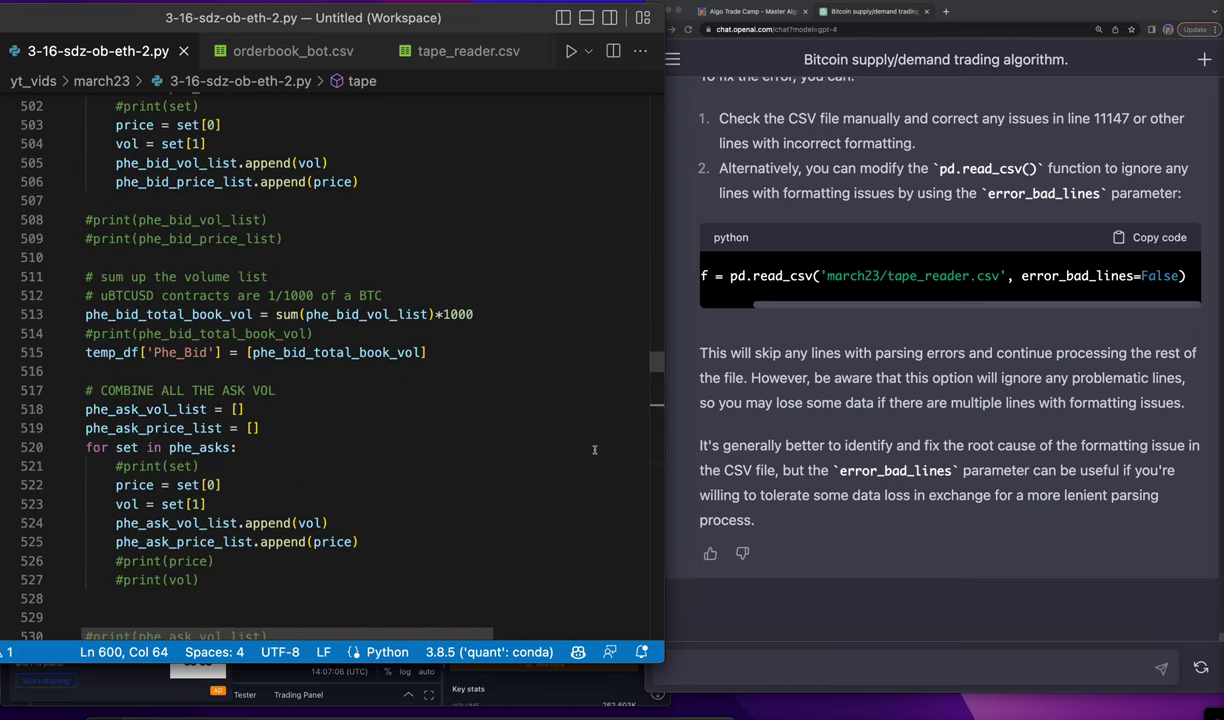
pyautogui.scroll(15, 596, 452)
pyautogui.scroll(6, 604, 456)
pyautogui.scroll(20, 596, 450)
pyautogui.scroll(20, 585, 442)
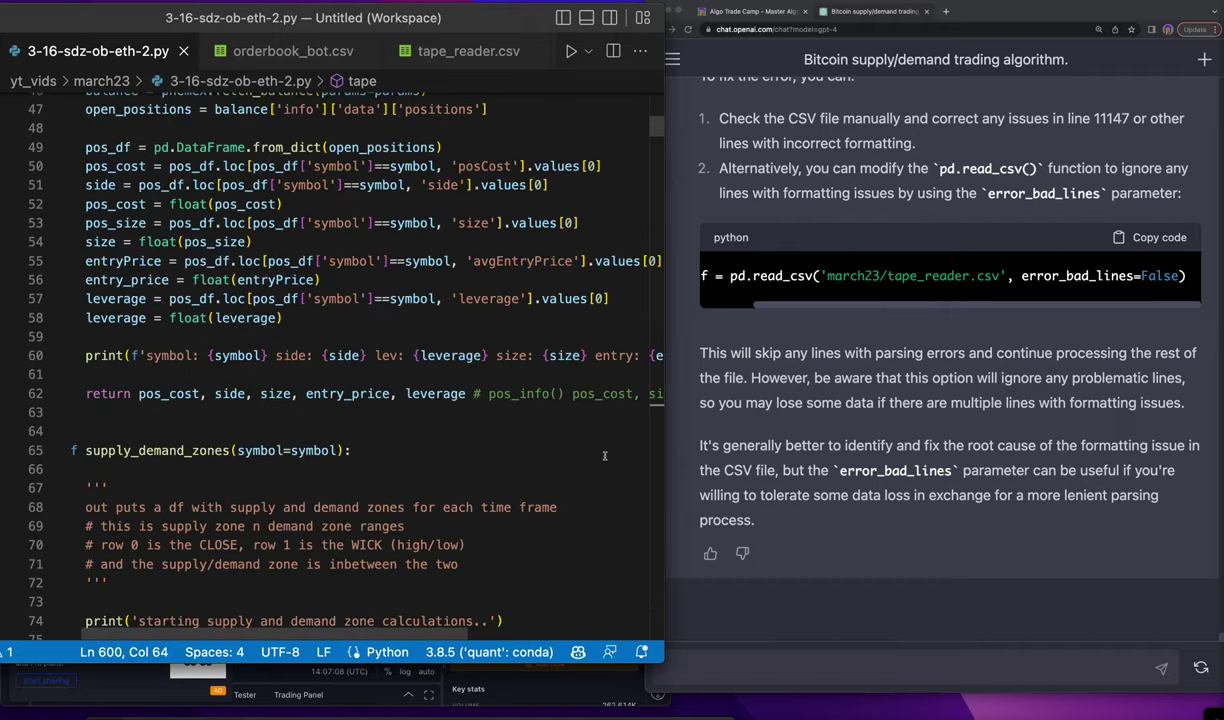
pyautogui.scroll(20, 577, 437)
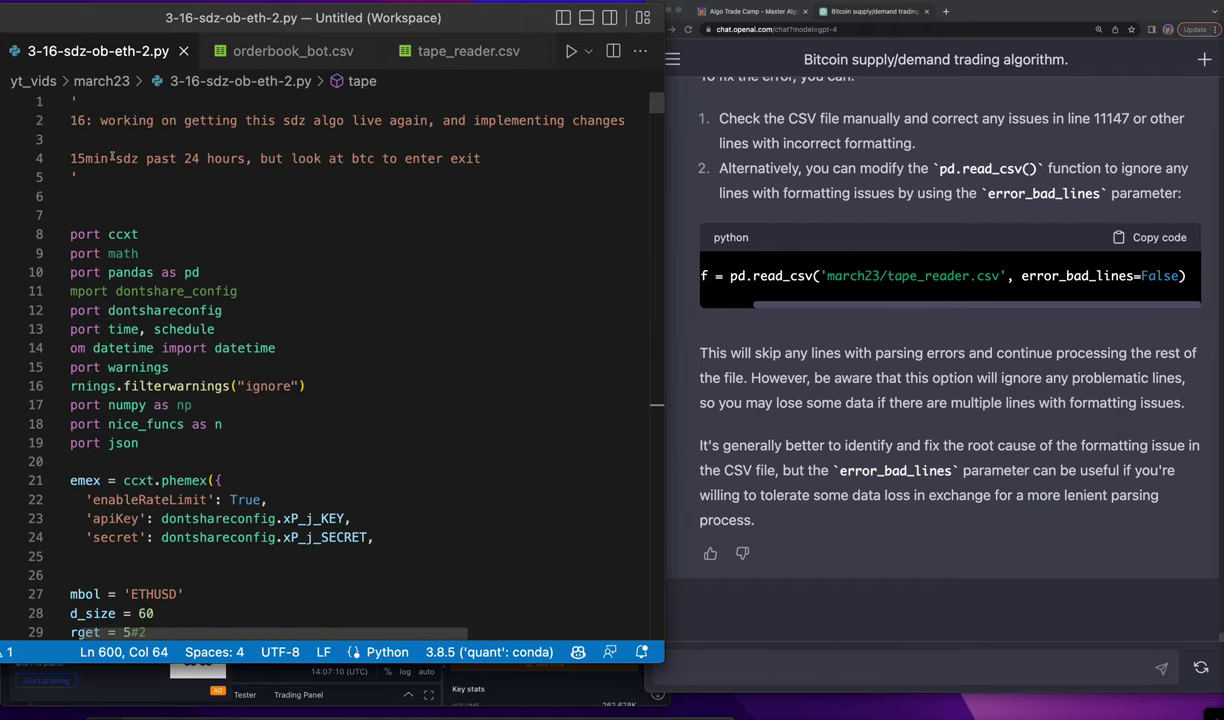
pyautogui.hscroll(-2, 108, 150)
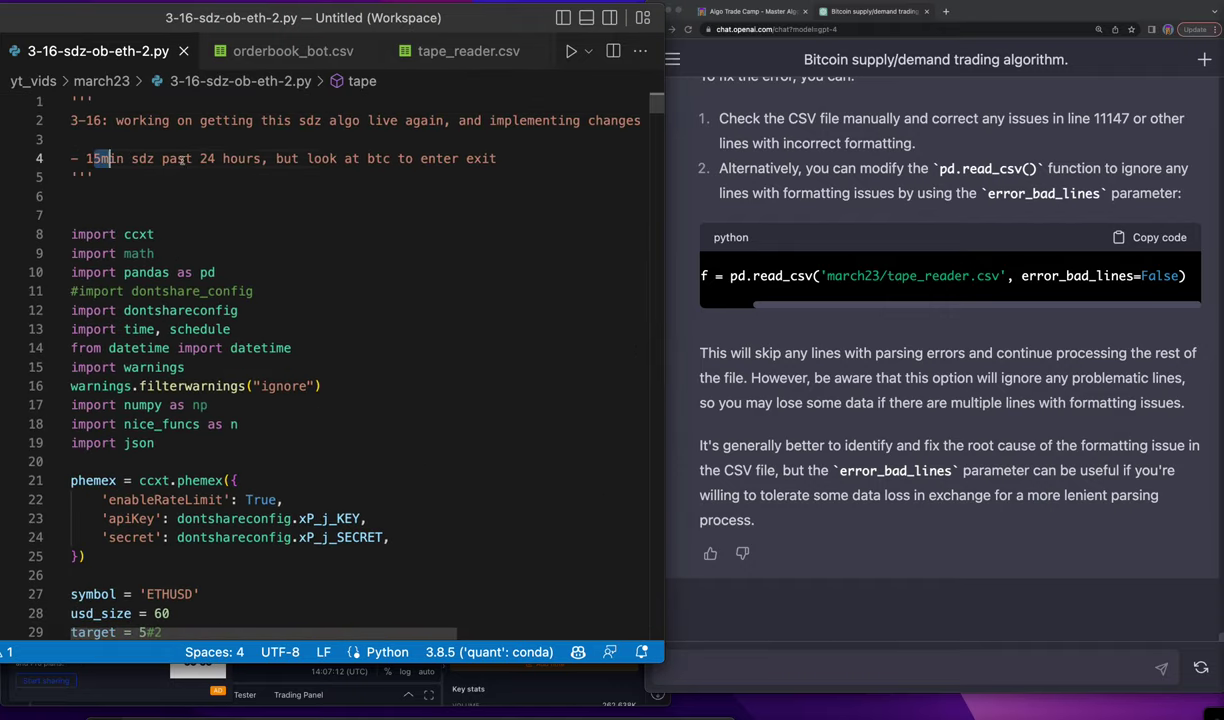
pyautogui.moveTo(94, 158); pyautogui.dragTo(313, 158)
pyautogui.click(370, 158)
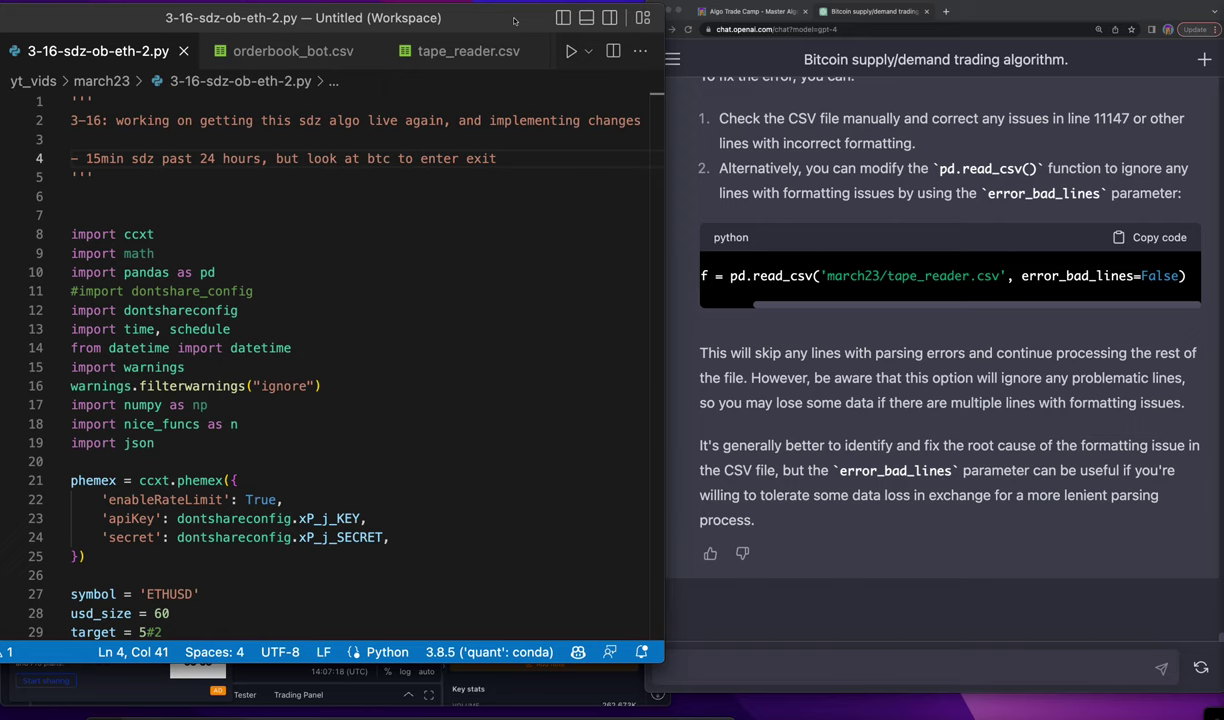
# - Add a 'things to try:' list whose bullet proposes a 15m sdz zone instead of the current approach
pyautogui.click(317, 142)
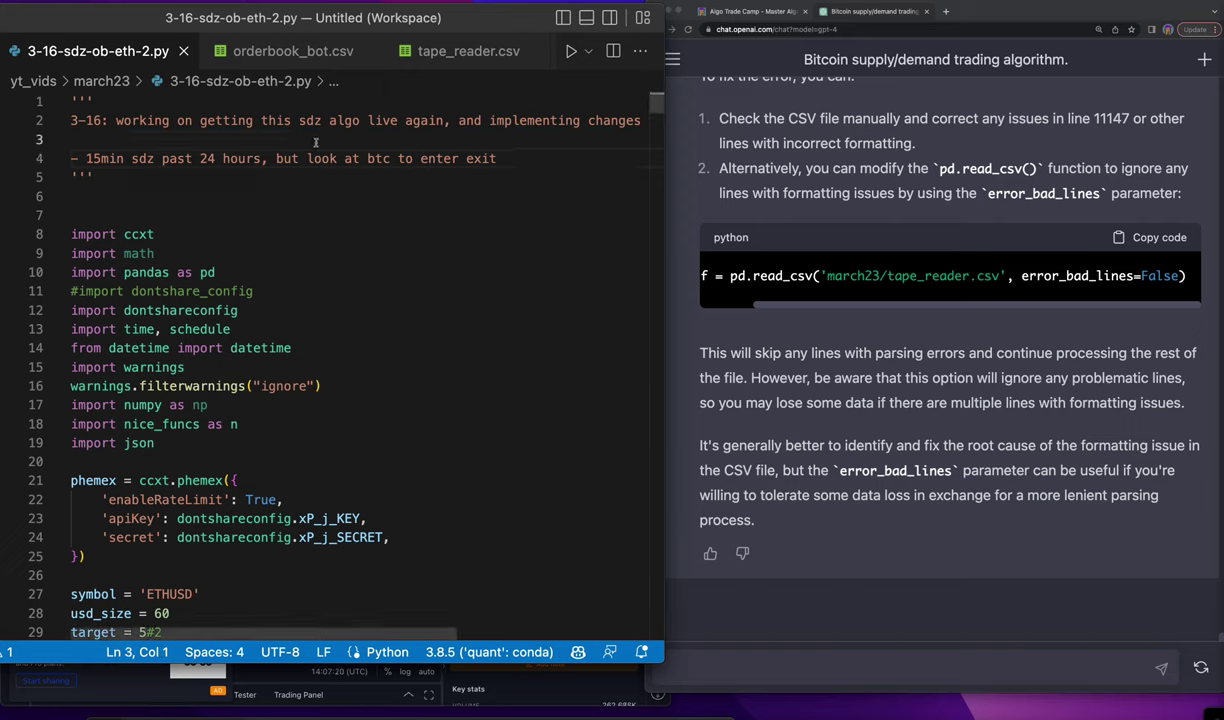
pyautogui.press('Return')
pyautogui.press('Return')
pyautogui.write('things')
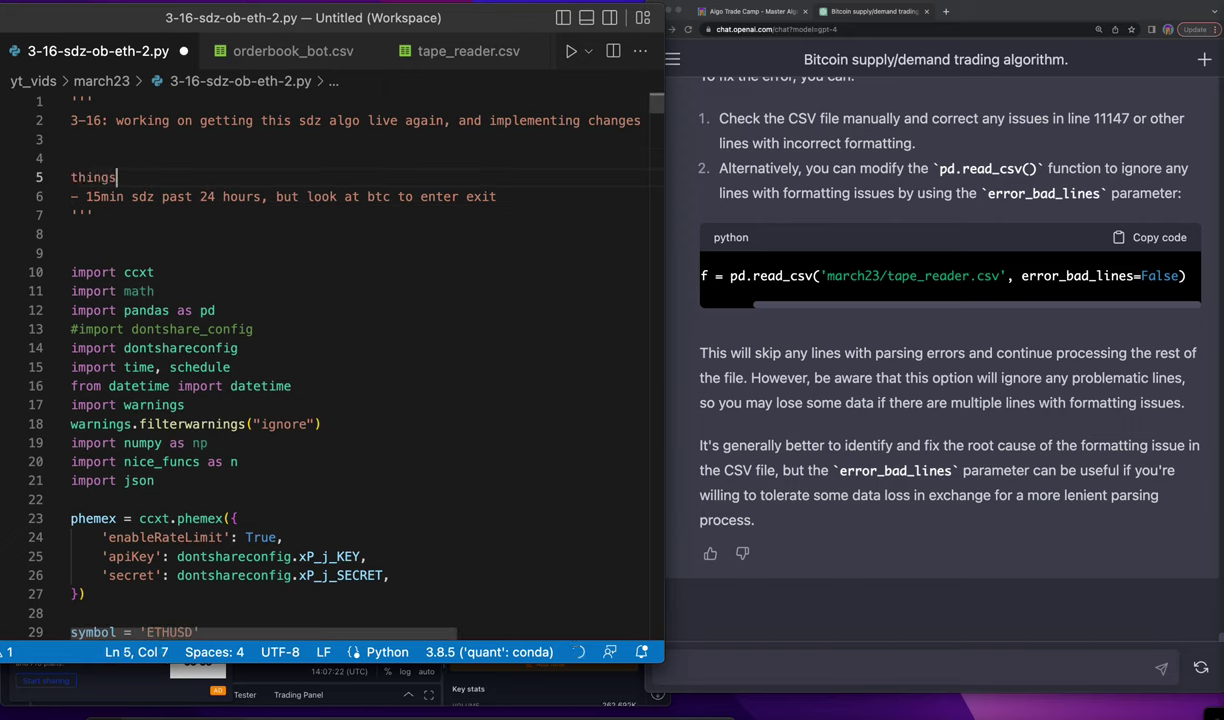
pyautogui.write(' to try:')
pyautogui.press('Return')
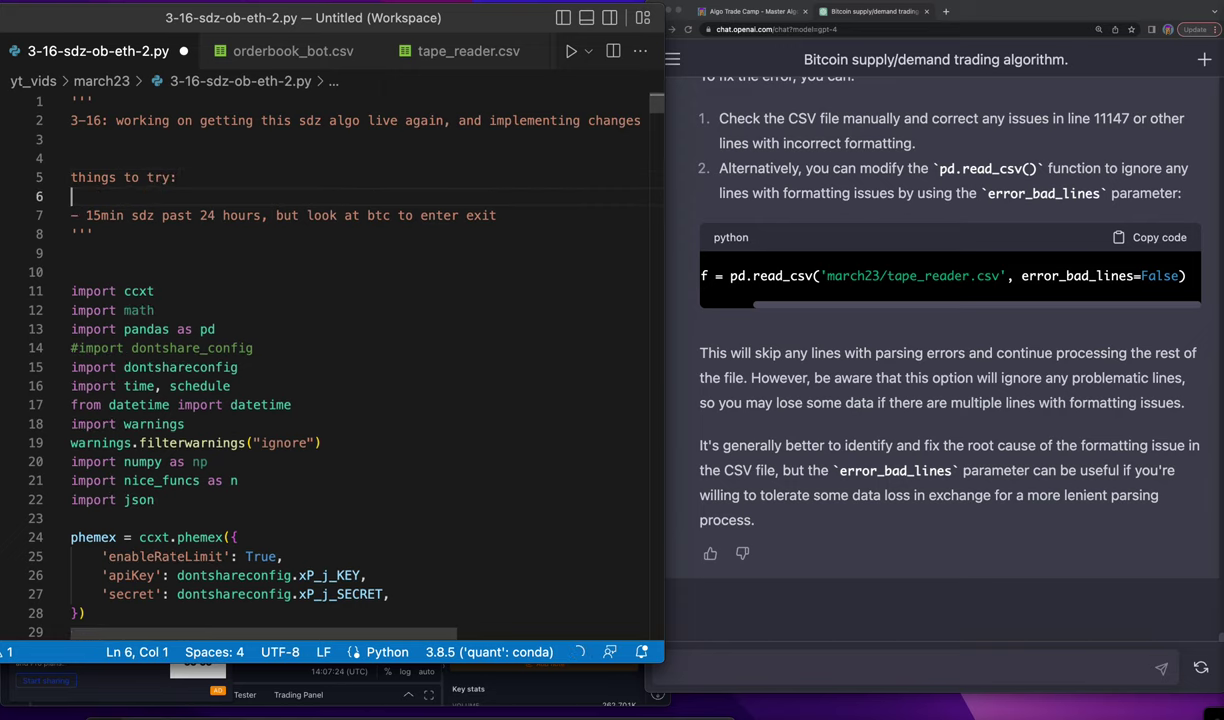
pyautogui.write('- ')
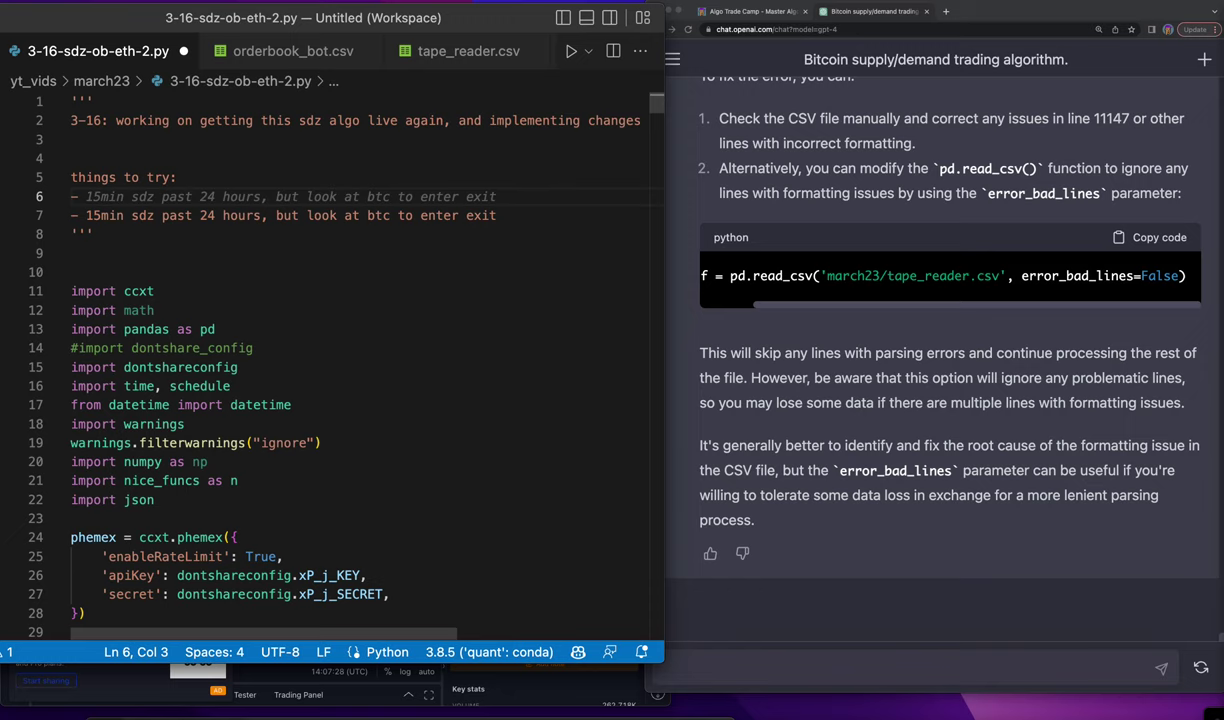
pyautogui.write('15m s')
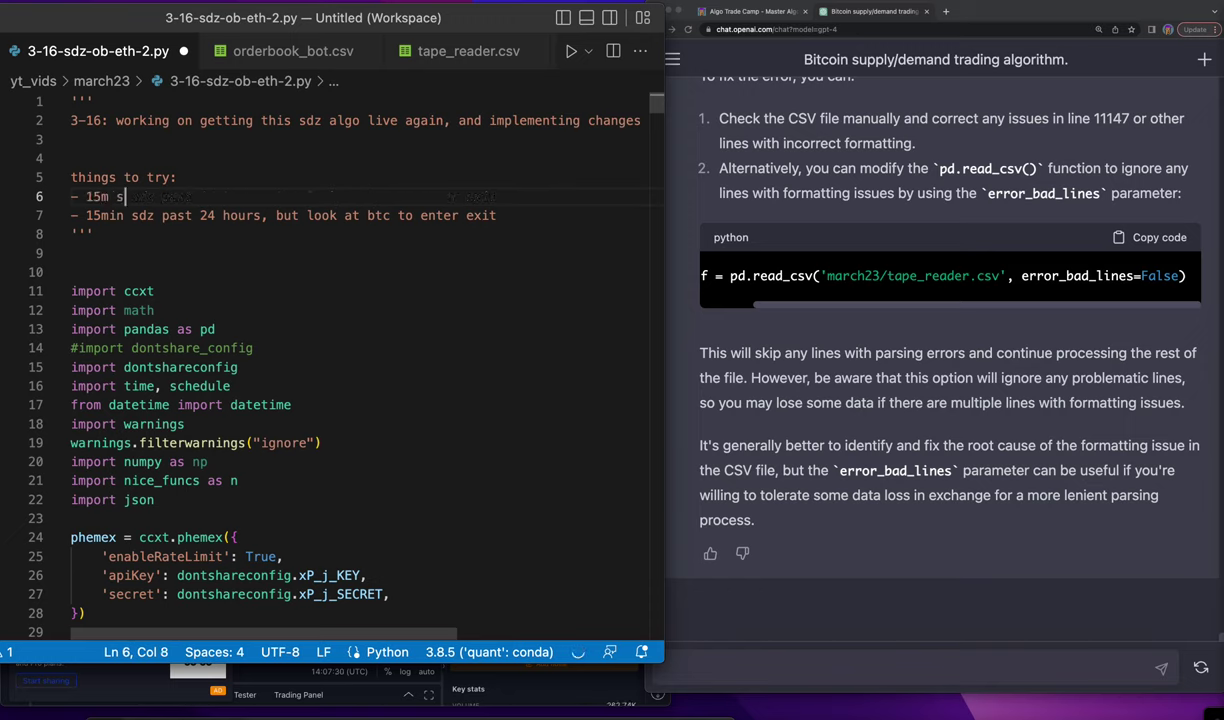
pyautogui.write('dz so')
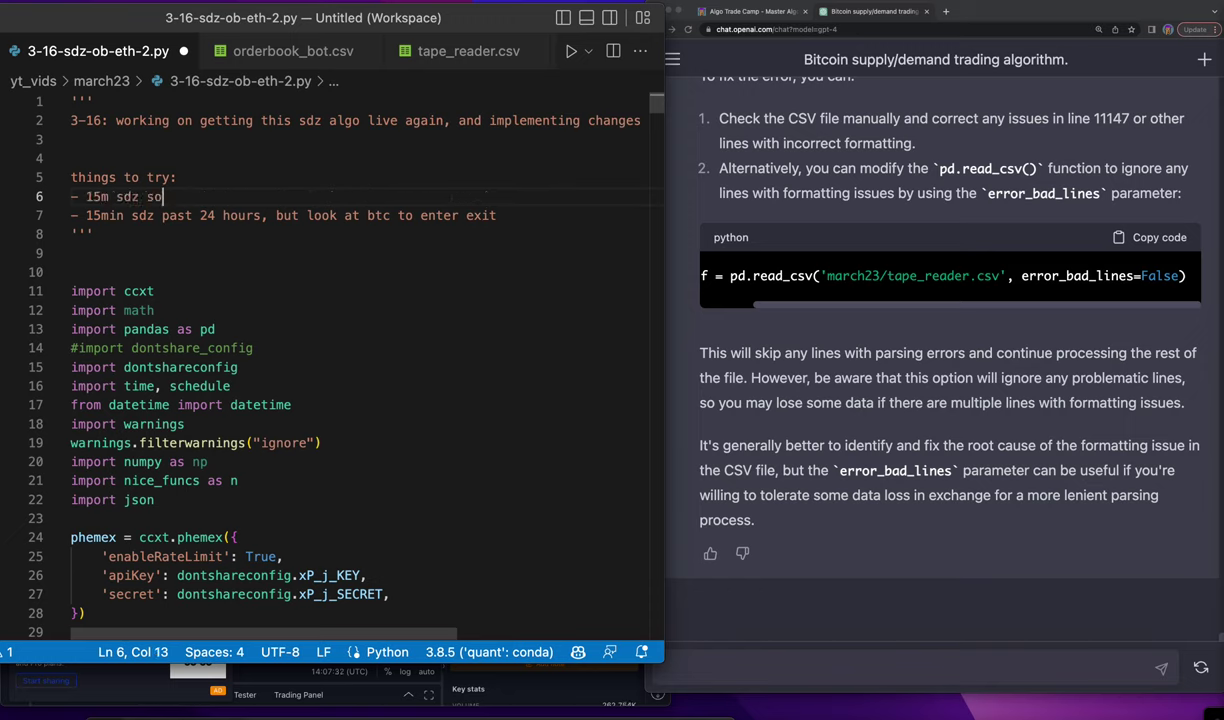
pyautogui.write('n')
pyautogui.press('BackSpace')
pyautogui.press('BackSpace')
pyautogui.press('BackSpace')
pyautogui.write('zone is')
pyautogui.write('ntead of wha')
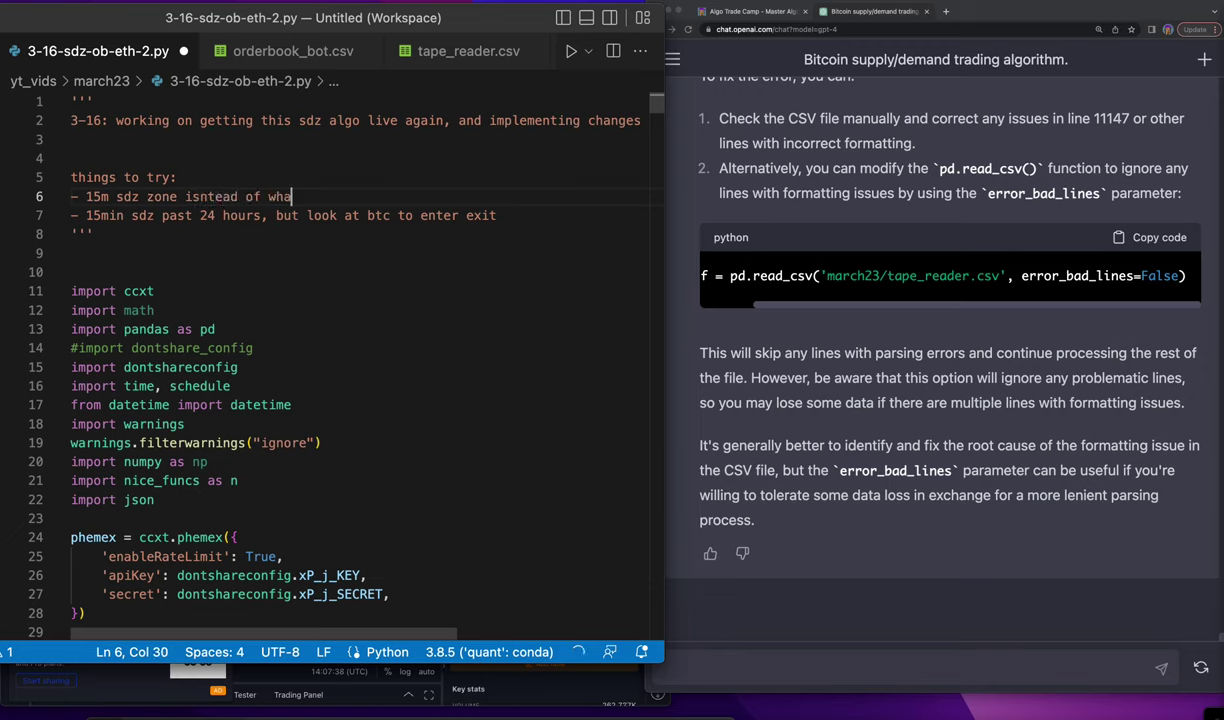
pyautogui.write('t we doing now')
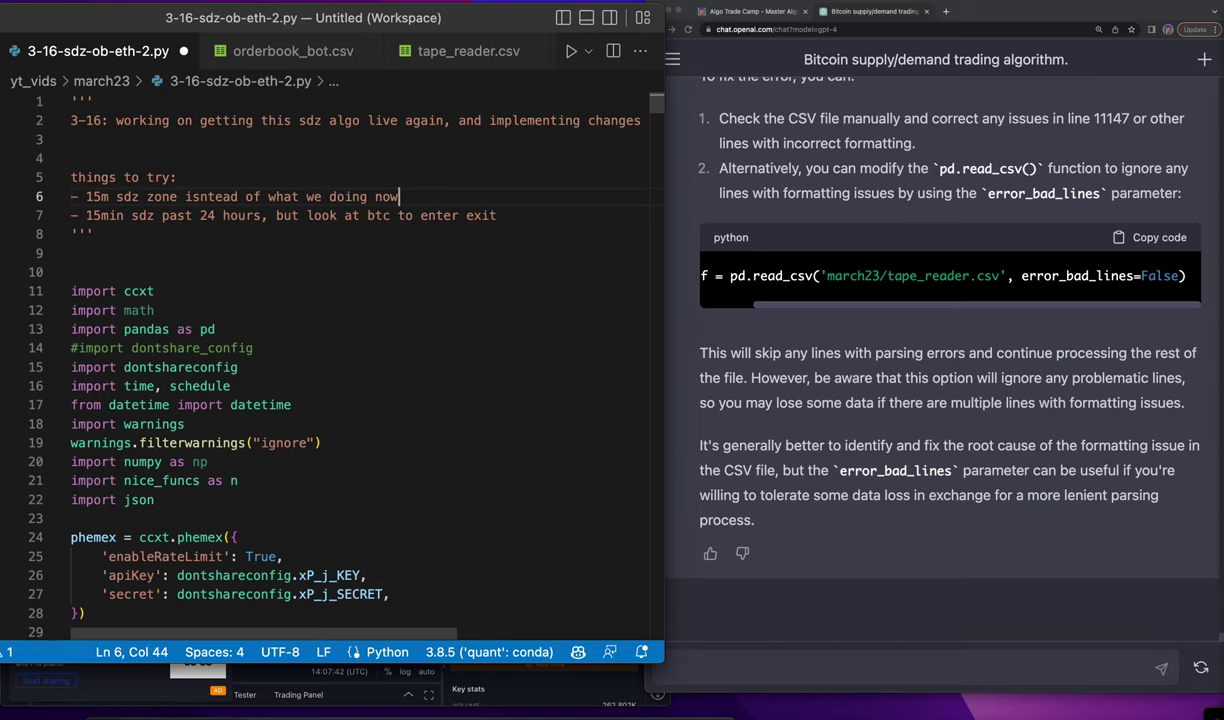
pyautogui.hscroll(1, 340, 370)
pyautogui.hscroll(5, 340, 370)
pyautogui.hscroll(-1, 340, 370)
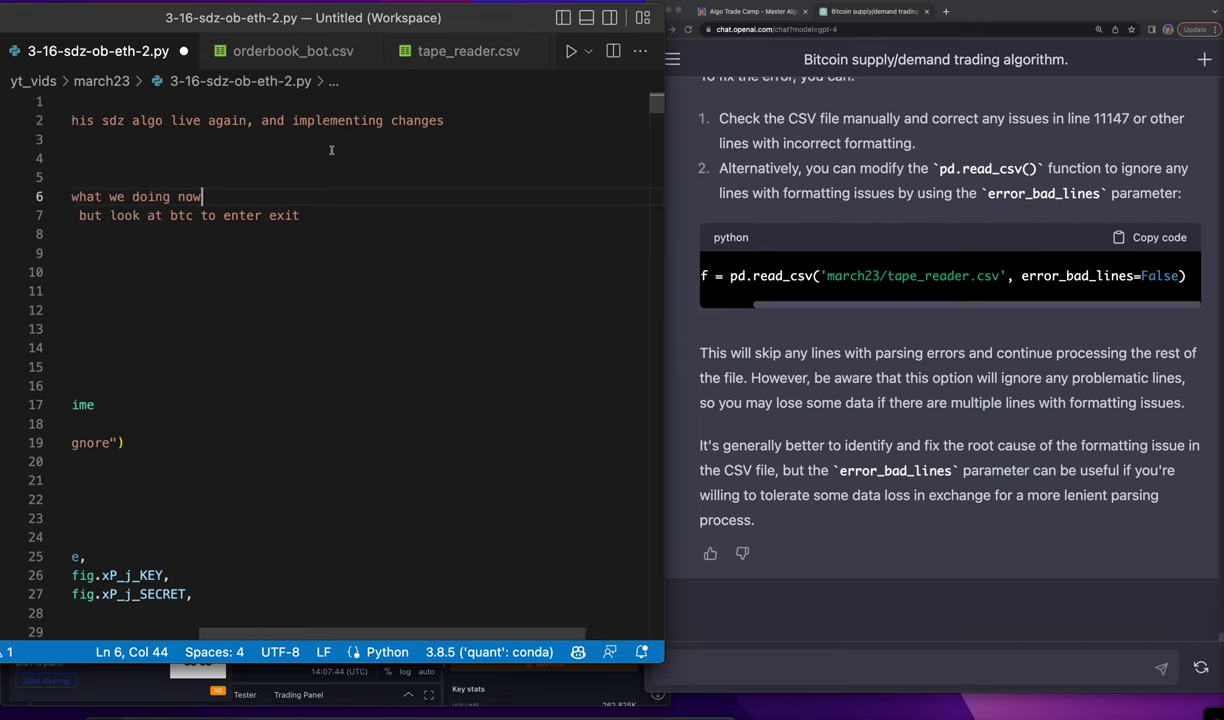
pyautogui.hscroll(-4, 340, 370)
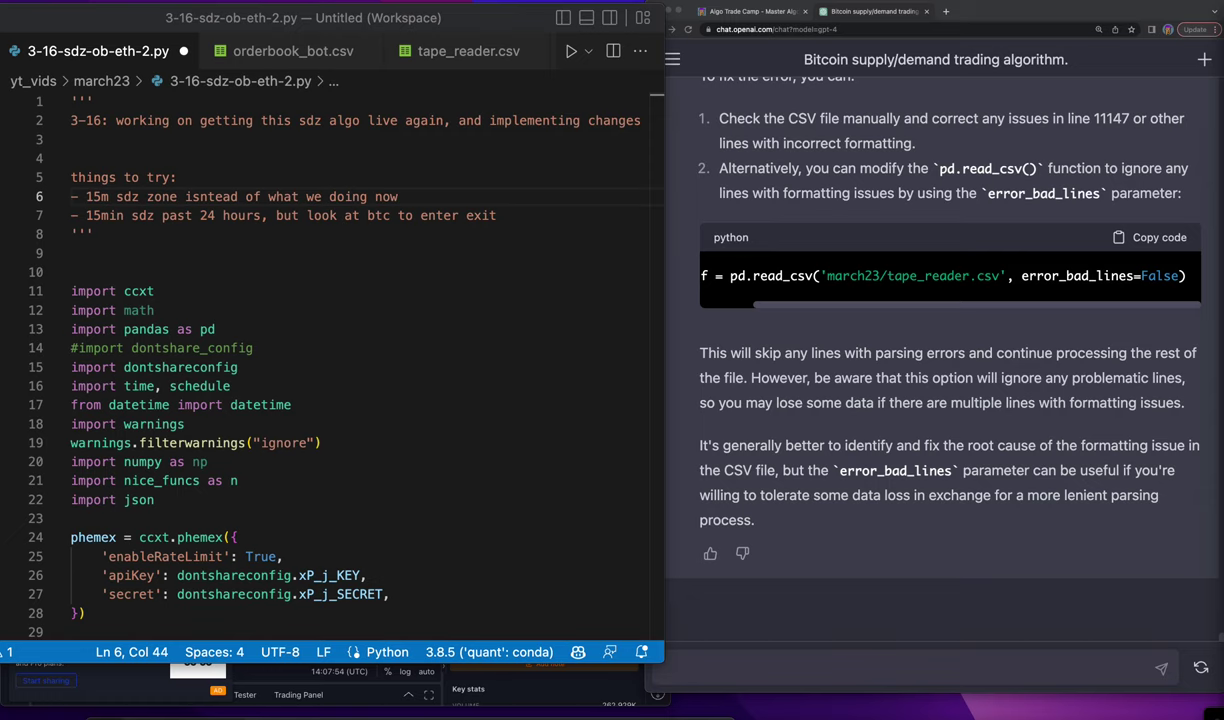
# - Add the note '- this is SDZ + orderbook' above the things to try list
pyautogui.click(308, 148)
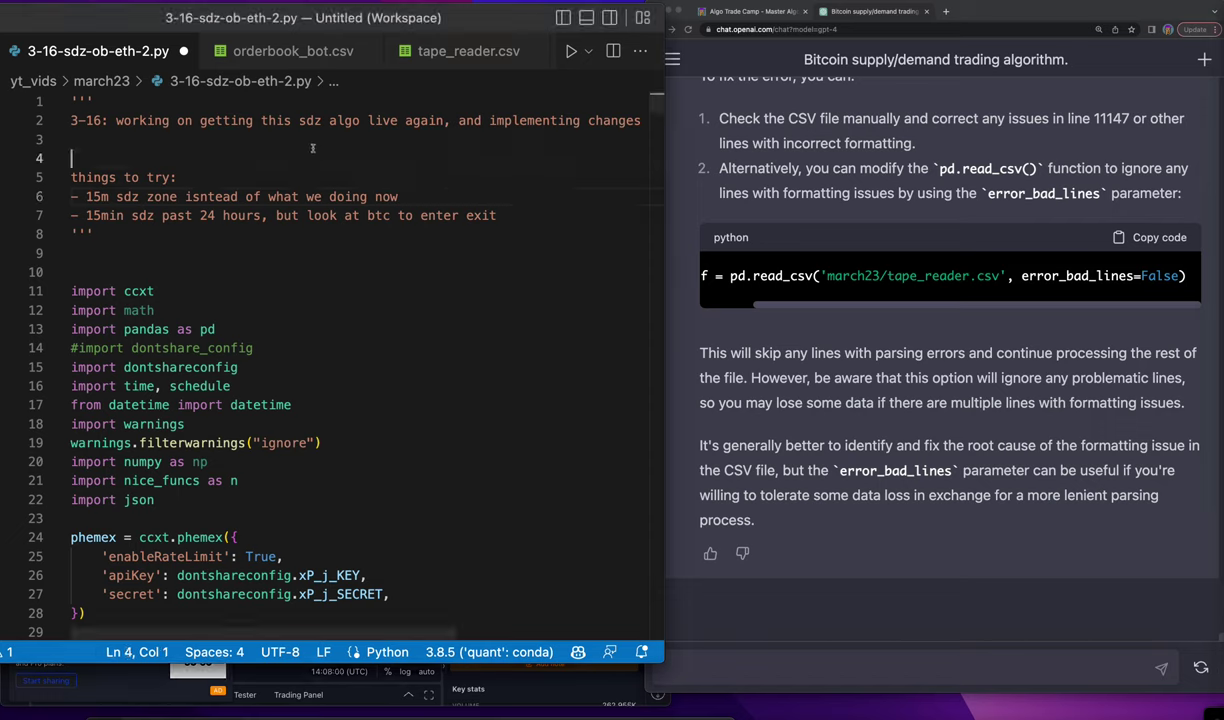
pyautogui.write('- this ')
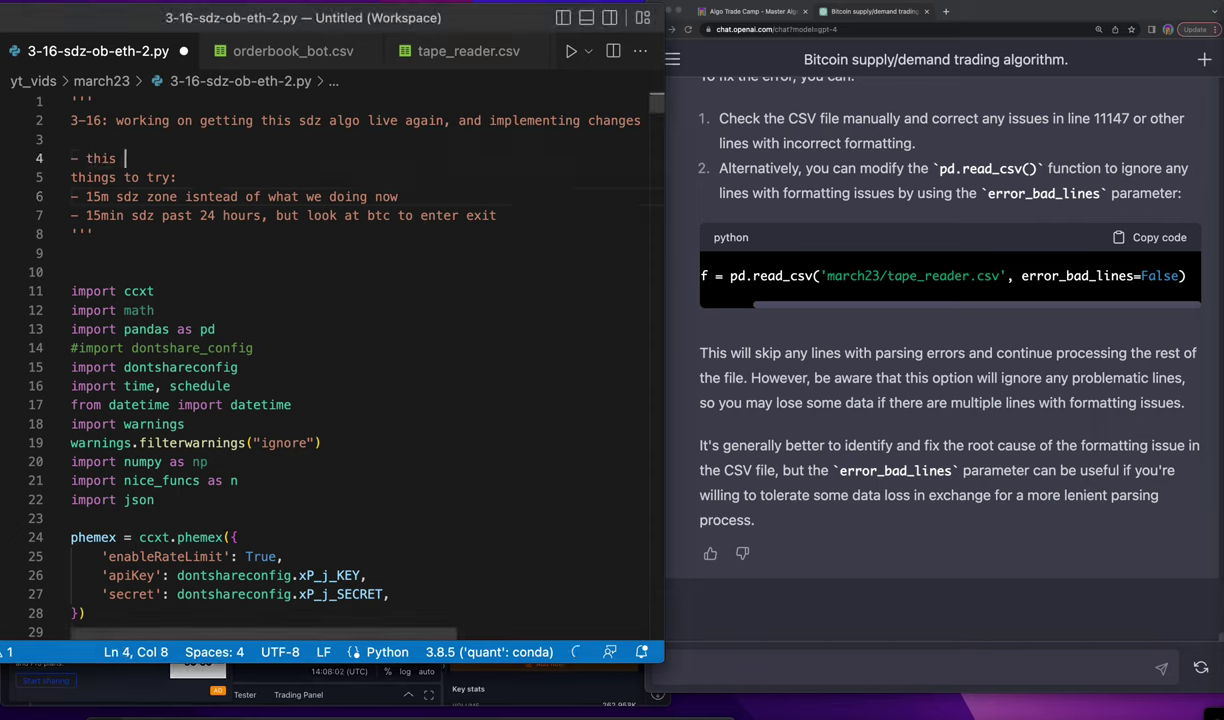
pyautogui.write('is S')
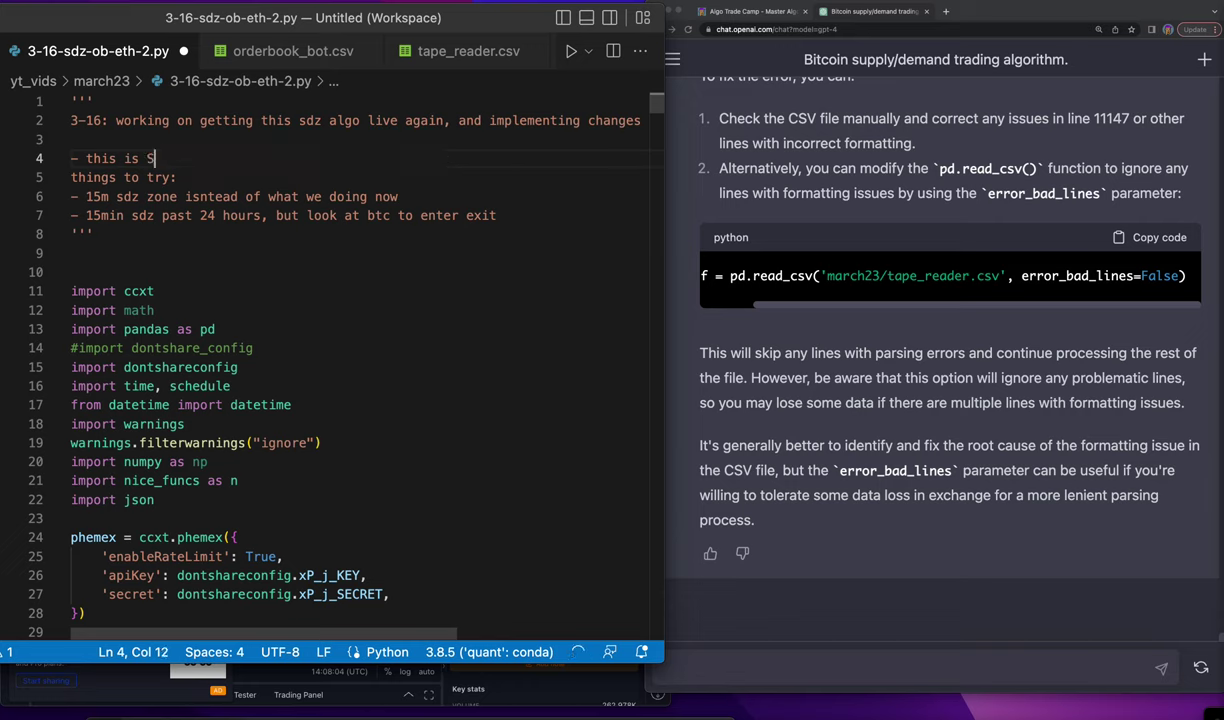
pyautogui.write('DZ + orde')
pyautogui.write('rbook')
pyautogui.press('Return')
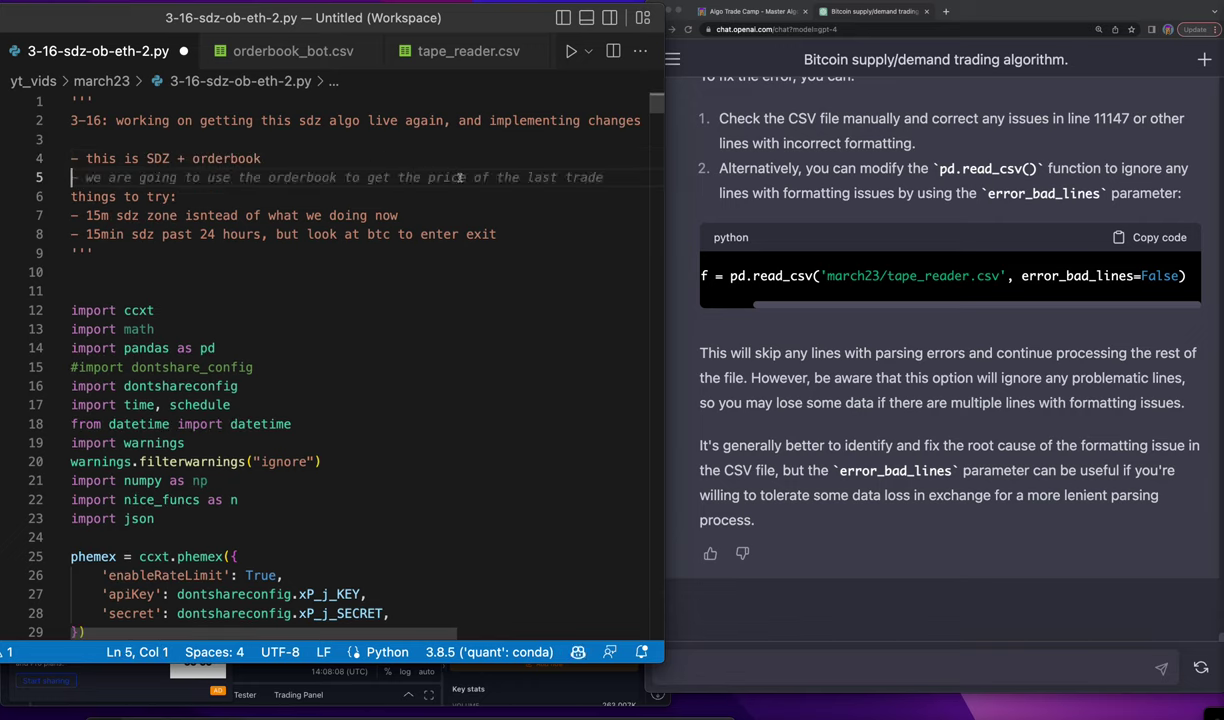
# - Scroll down into supply_demand_zones to the df_15m zone calculation block
pyautogui.click(464, 329)
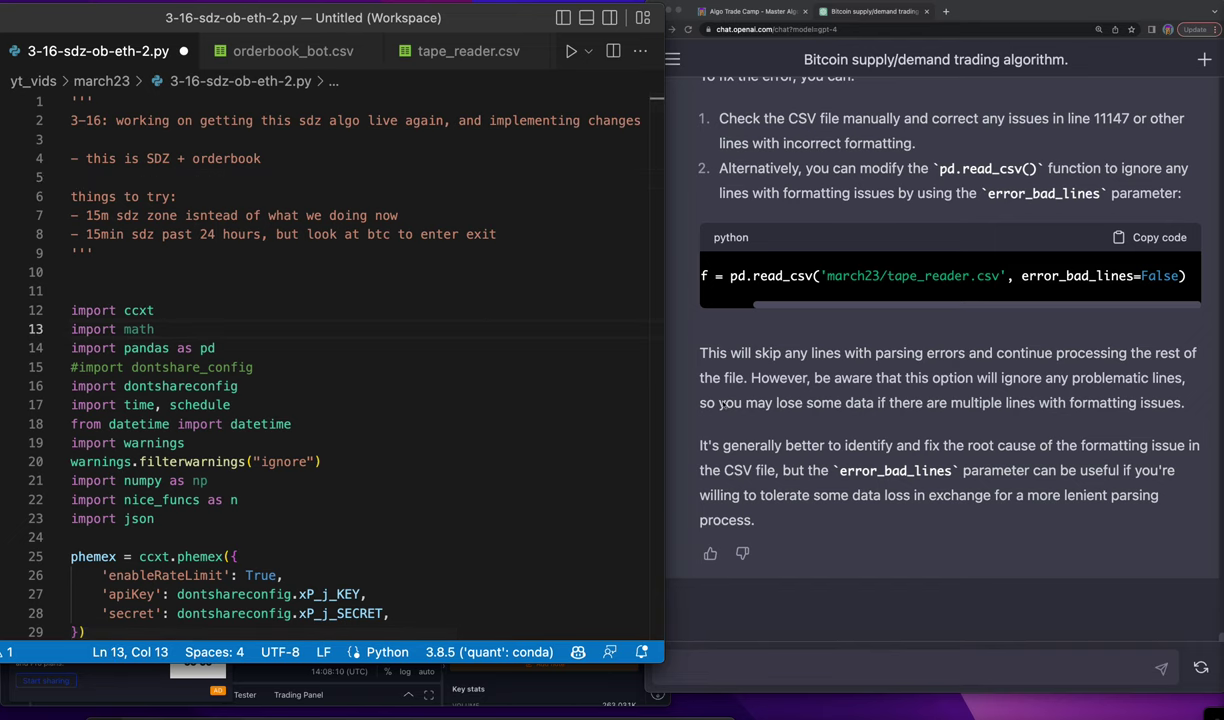
pyautogui.click(535, 442)
pyautogui.scroll(-1, 535, 442)
pyautogui.scroll(-10, 535, 442)
pyautogui.scroll(-8, 538, 446)
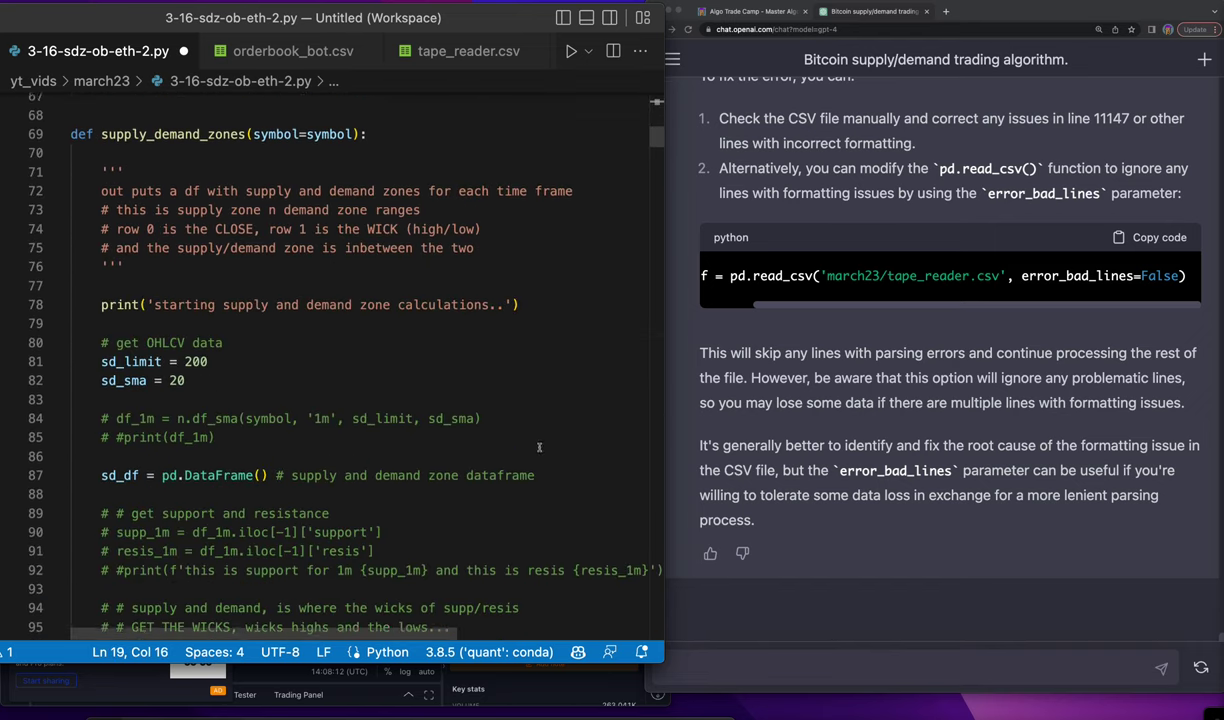
pyautogui.scroll(-4, 540, 450)
pyautogui.scroll(-5, 540, 450)
pyautogui.scroll(-1, 555, 453)
pyautogui.scroll(-4, 565, 456)
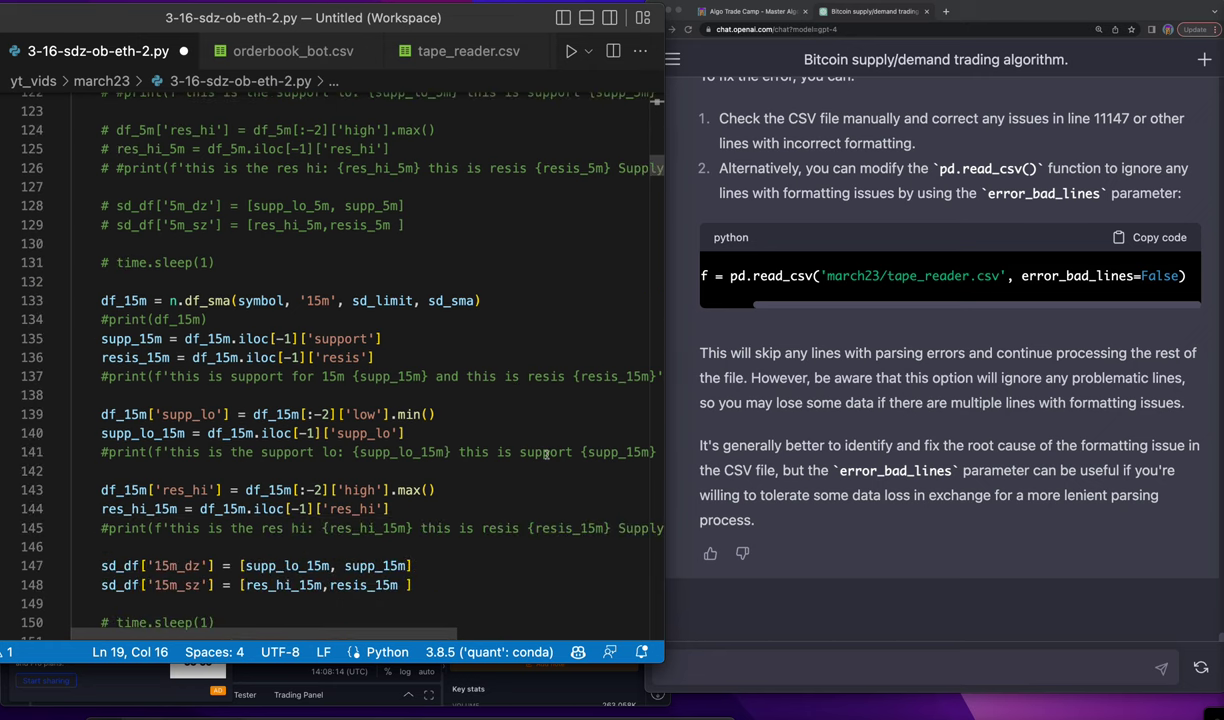
pyautogui.scroll(-1, 548, 440)
pyautogui.scroll(-2, 548, 440)
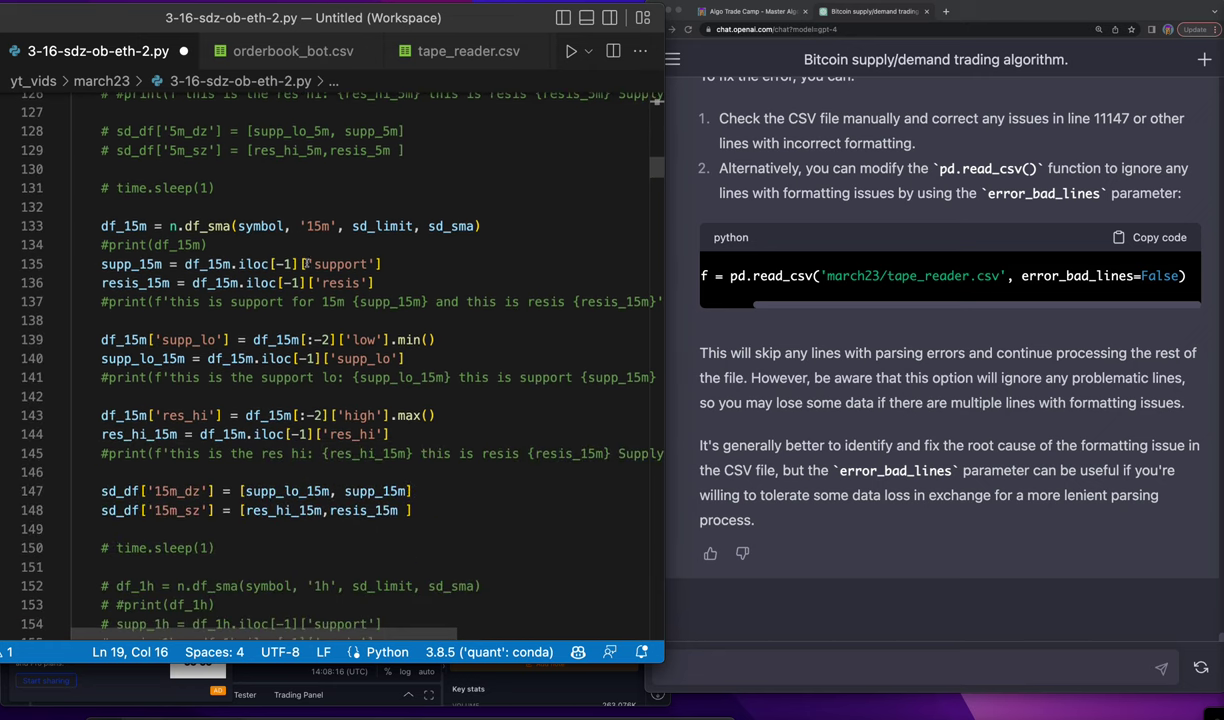
pyautogui.scroll(-3, 355, 305)
pyautogui.scroll(-3, 362, 300)
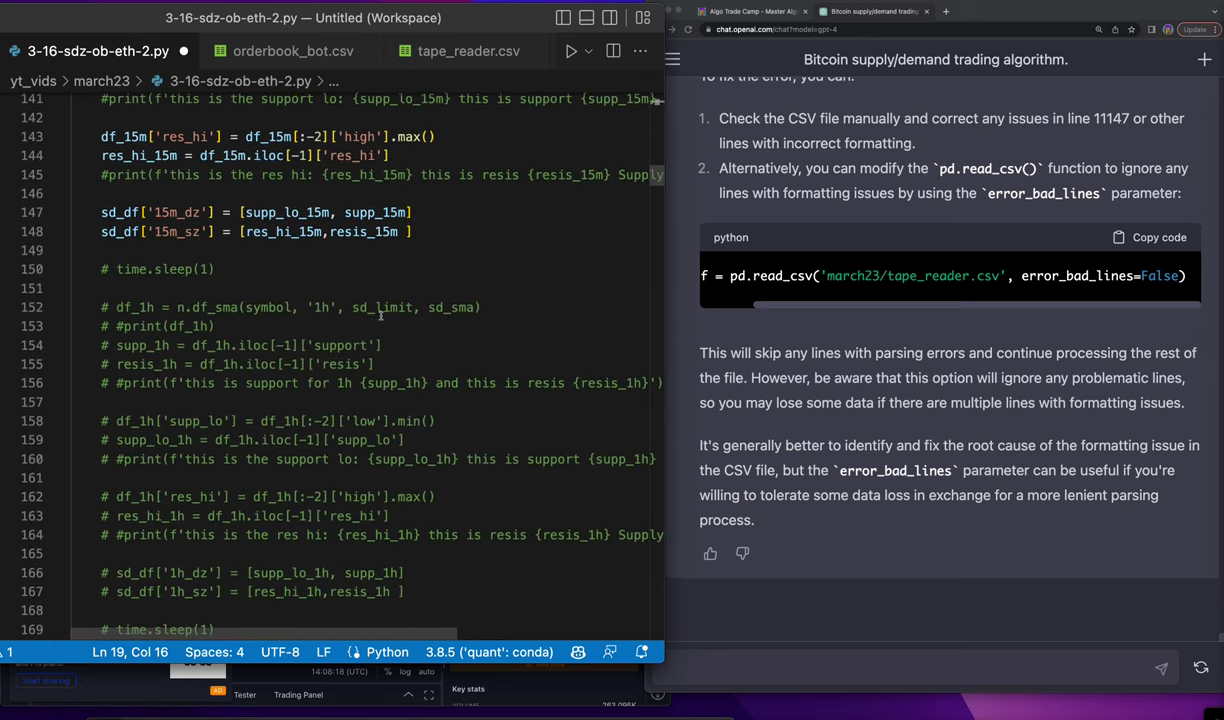
pyautogui.scroll(-5, 417, 322)
pyautogui.scroll(-2, 417, 322)
pyautogui.scroll(-7, 418, 320)
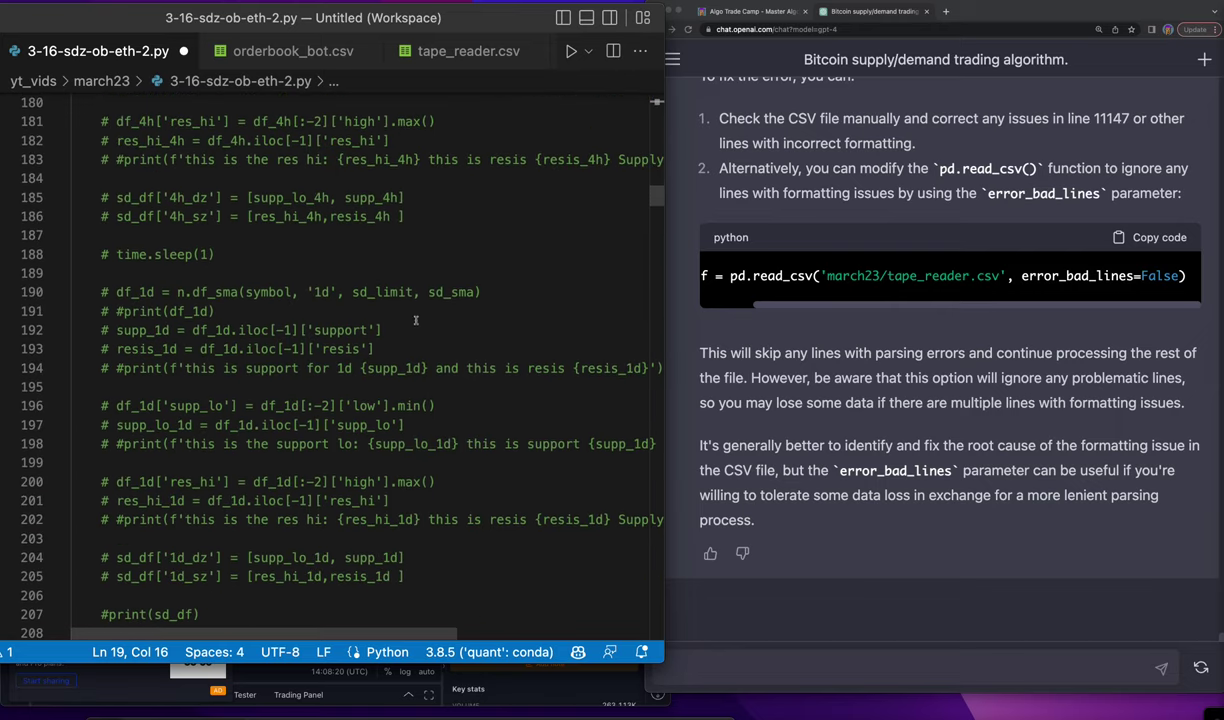
pyautogui.scroll(3, 419, 318)
pyautogui.scroll(1, 419, 318)
pyautogui.scroll(10, 419, 318)
pyautogui.scroll(2, 420, 316)
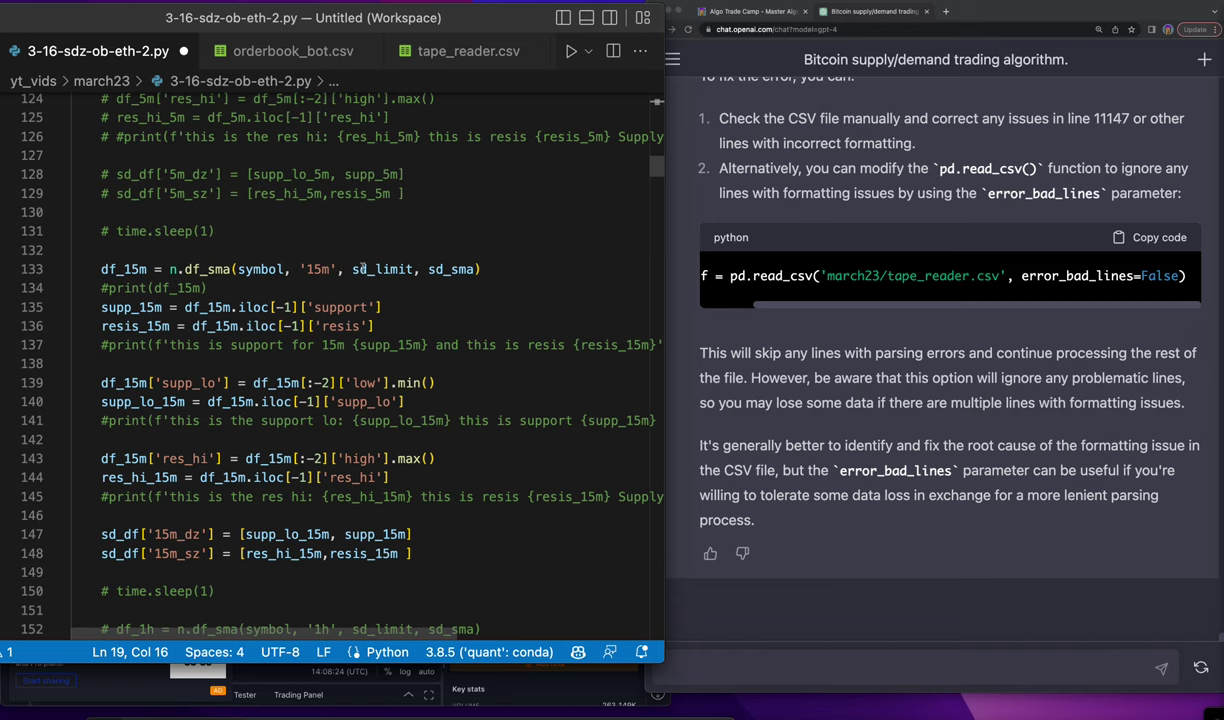
# - Select sd_limit on line 133 to highlight its uses and scroll through them
pyautogui.click(361, 269)
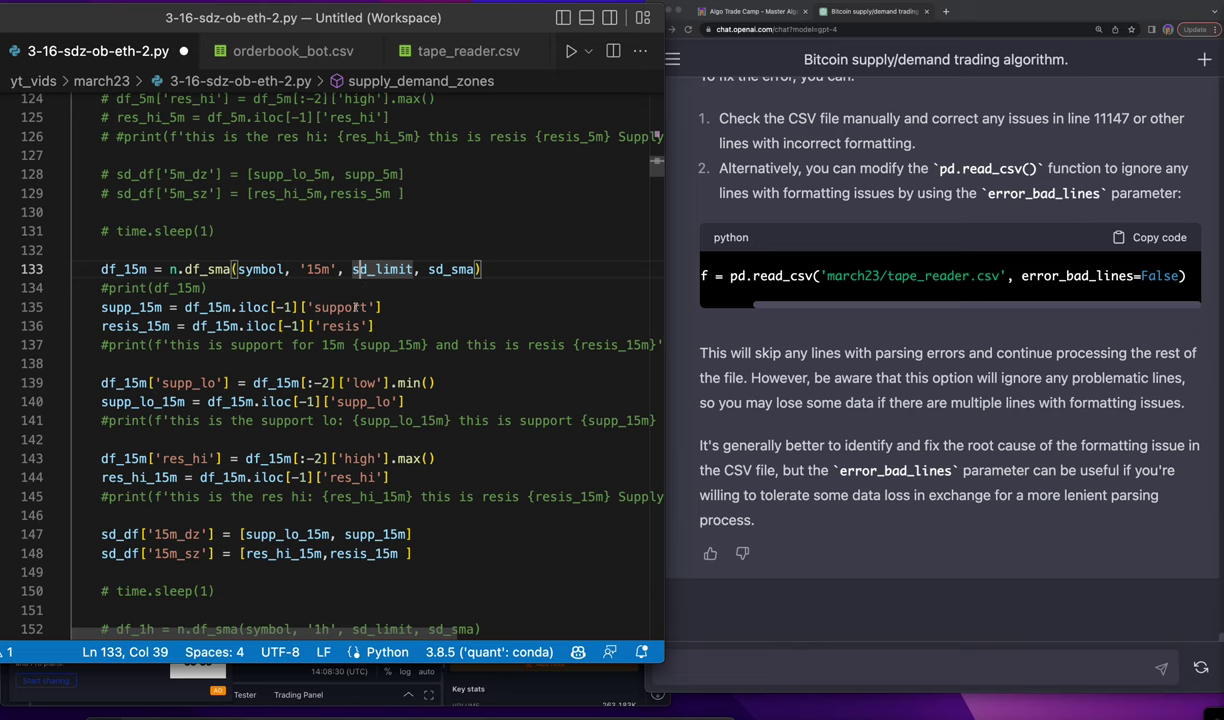
pyautogui.scroll(-1, 355, 305)
pyautogui.scroll(-3, 355, 302)
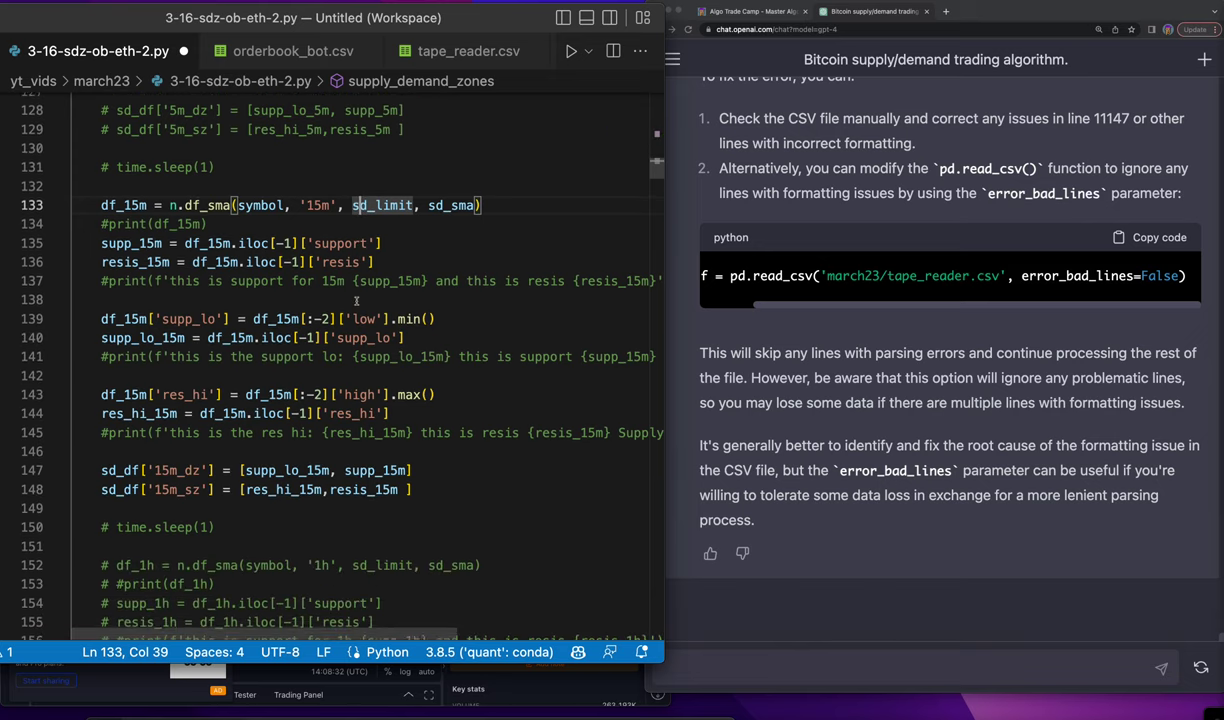
pyautogui.scroll(-1, 355, 300)
pyautogui.scroll(-1, 356, 302)
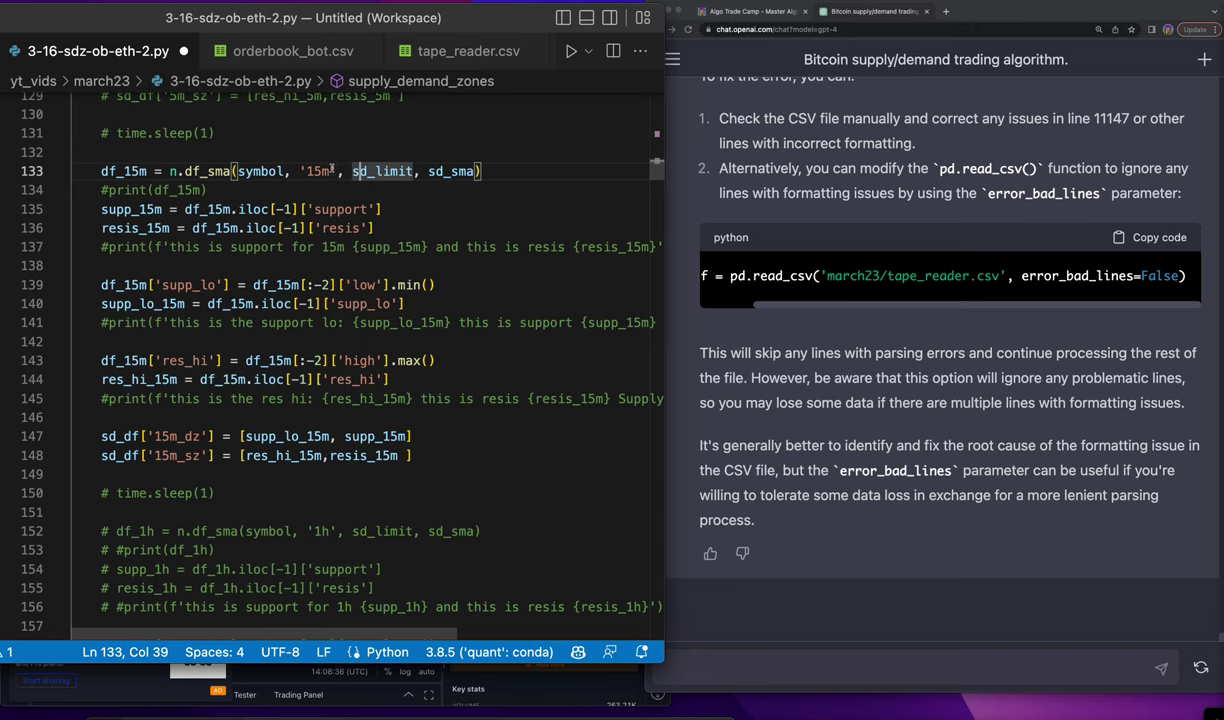
# - Reposition the editor and jump to sd_limit's definition on line 81, set to 200
pyautogui.moveTo(485, 18); pyautogui.dragTo(842, 111)
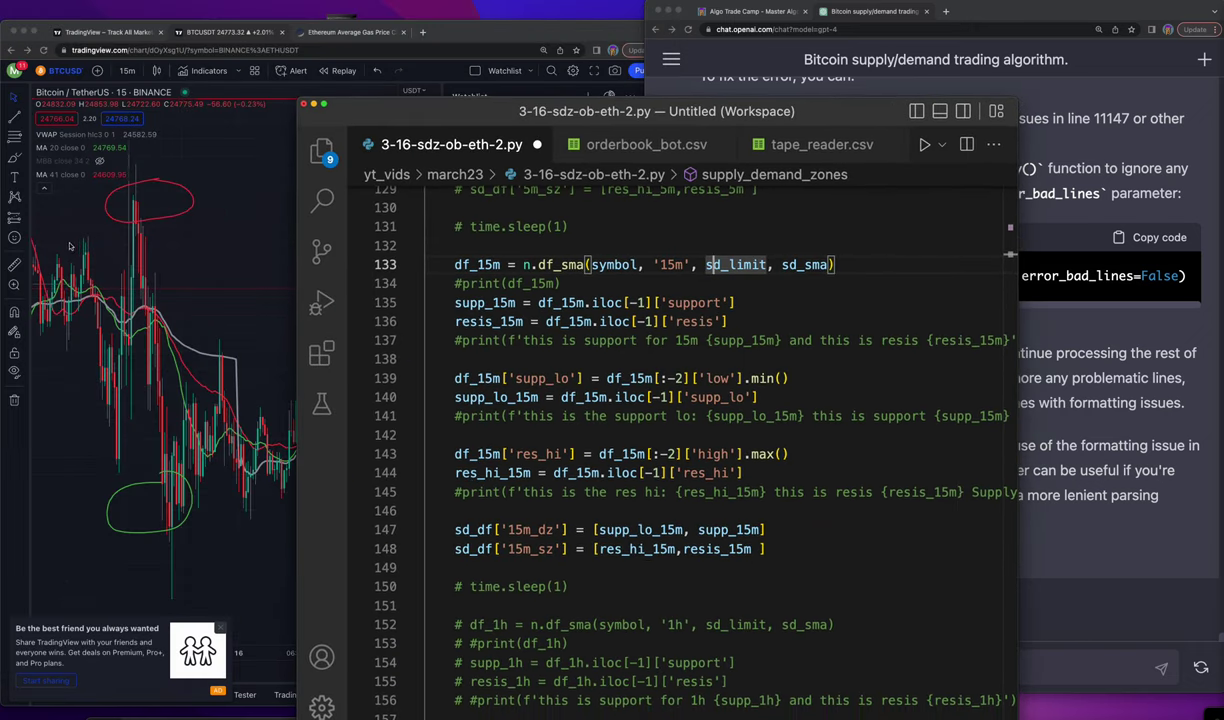
pyautogui.click(167, 248)
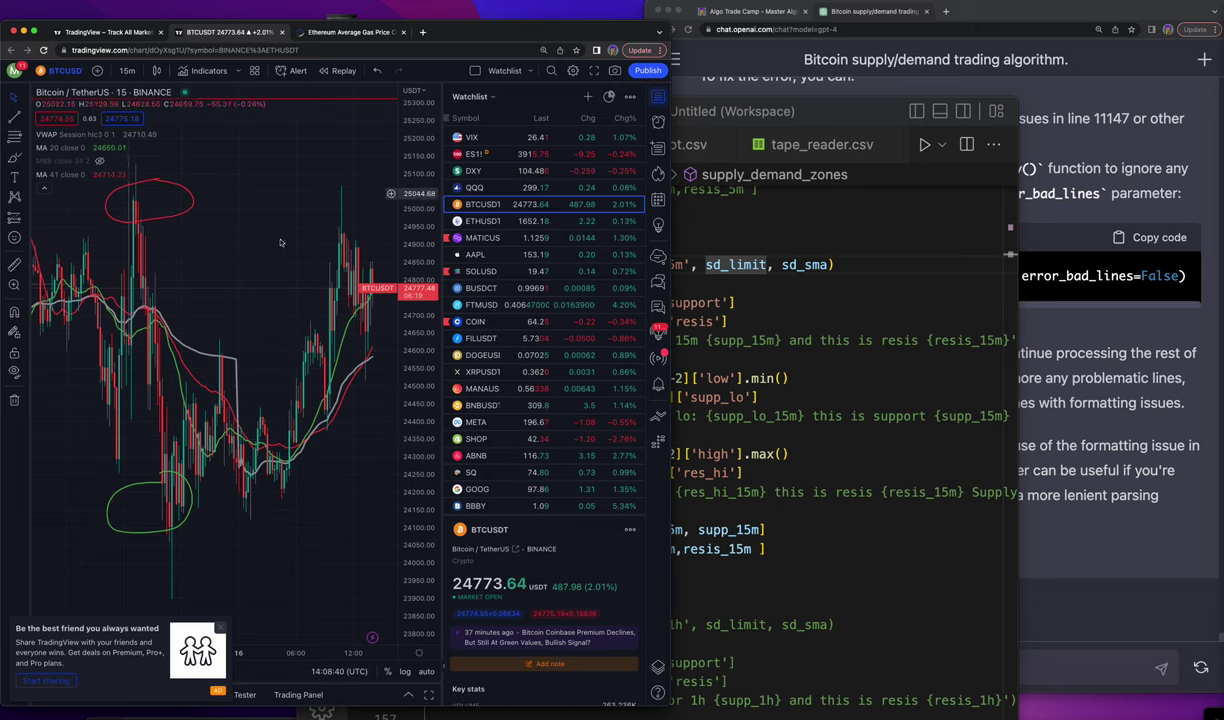
pyautogui.click(815, 111)
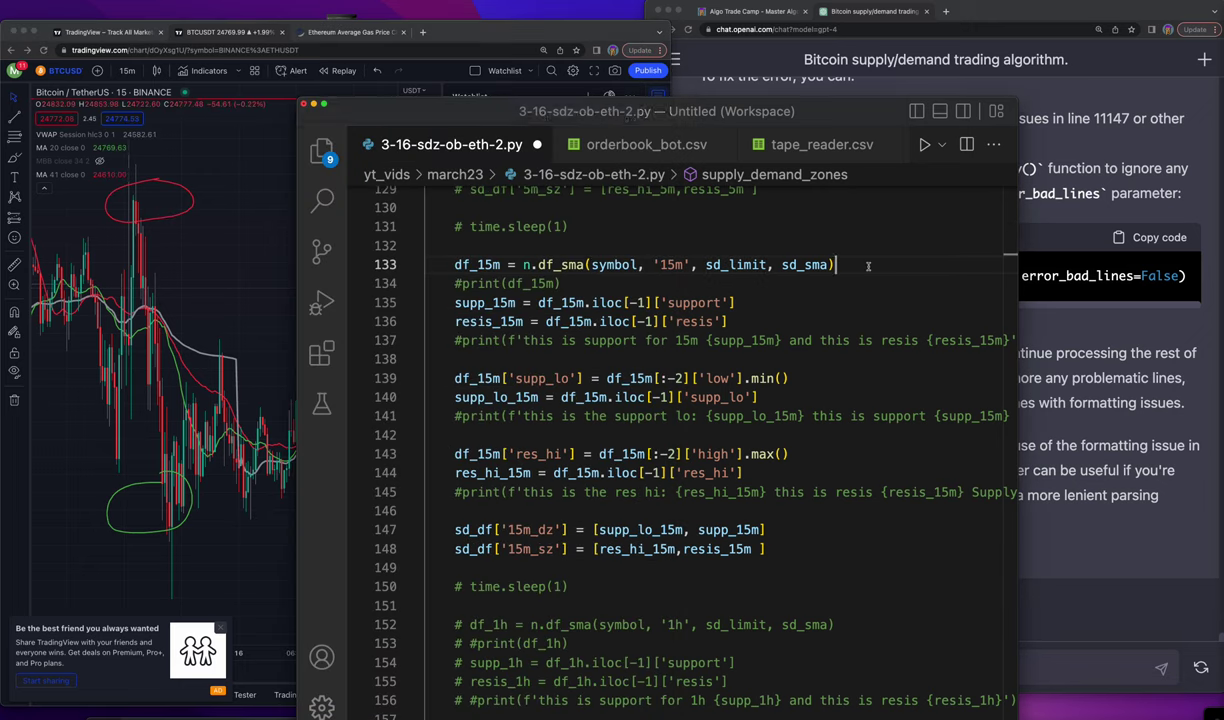
pyautogui.moveTo(818, 111); pyautogui.dragTo(718, 29)
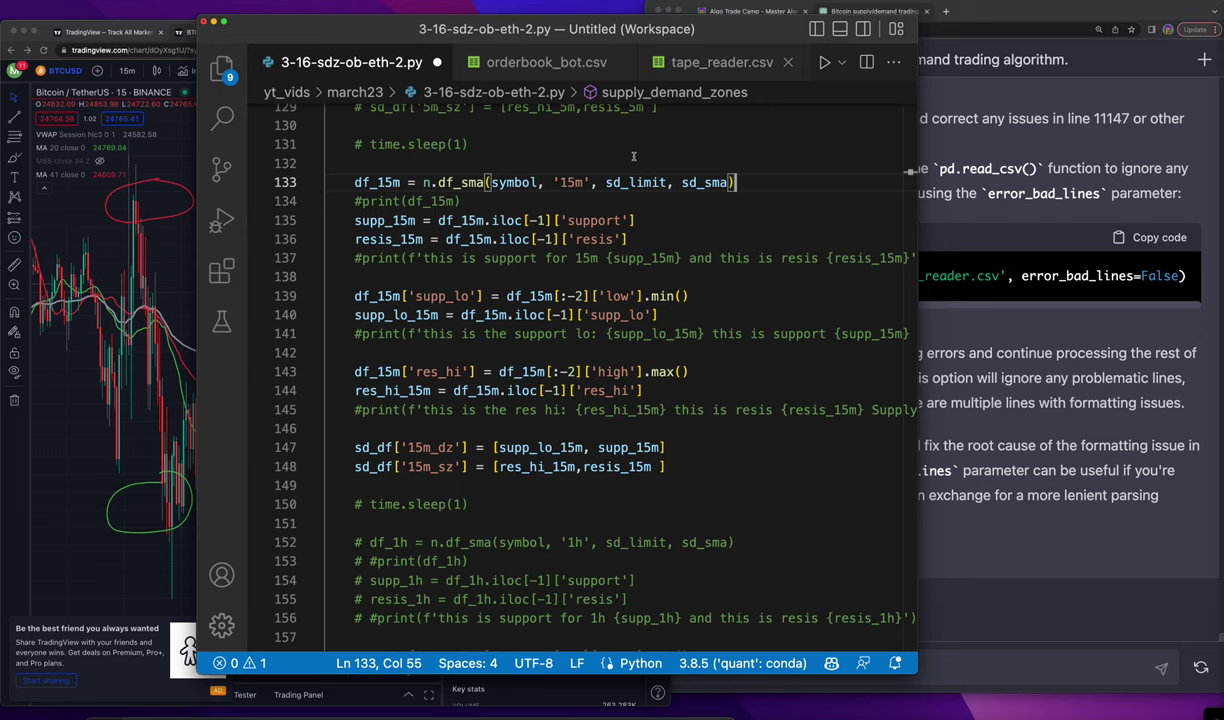
pyautogui.rightClick(636, 182)
pyautogui.click(670, 193)
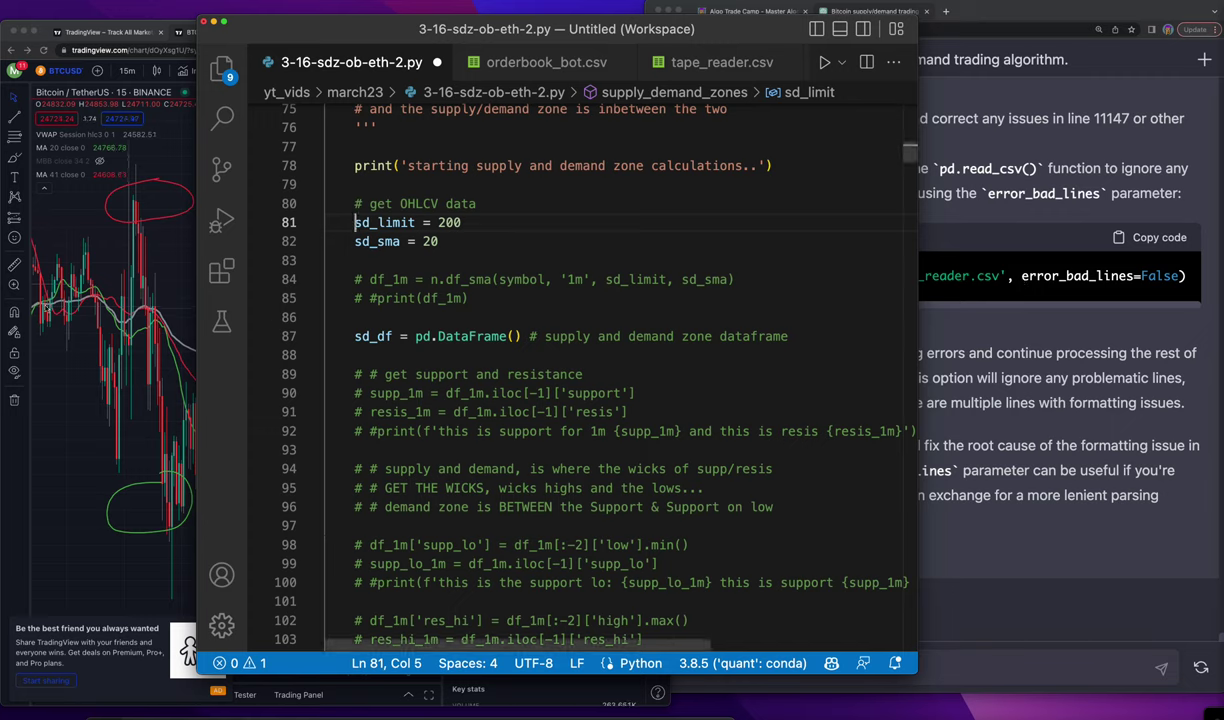
pyautogui.press('super+Tab')
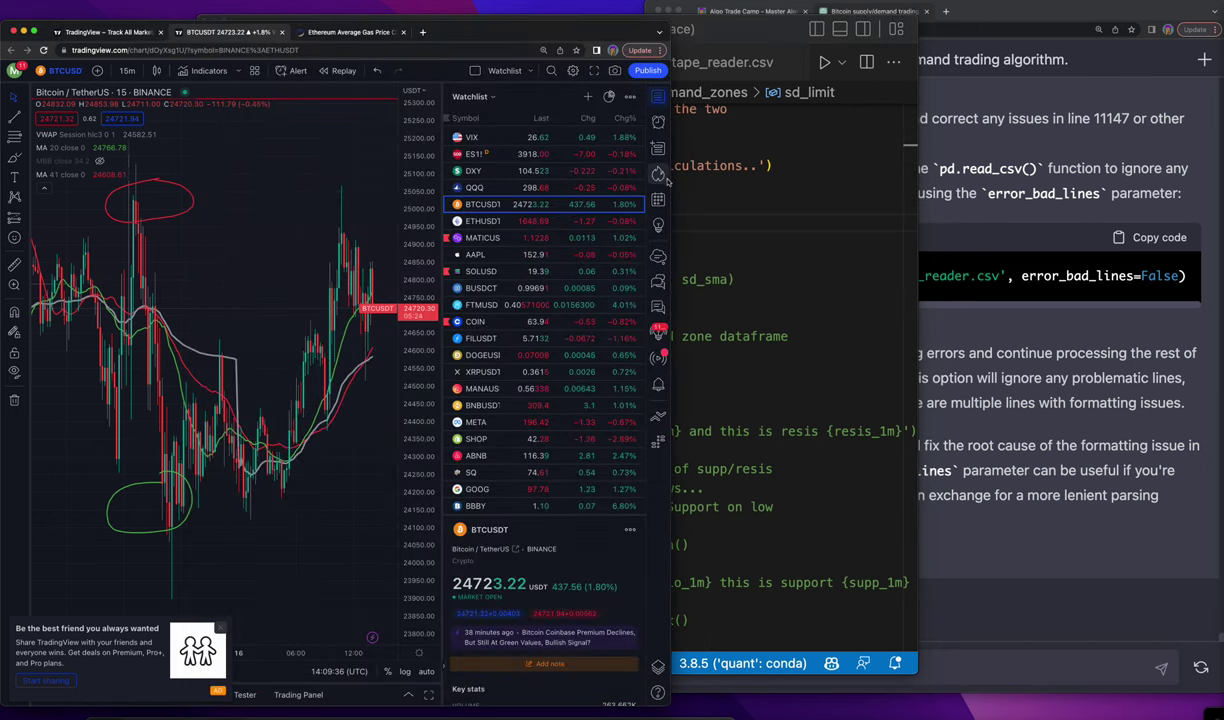
# - Maximize and zoom the BTCUSDT chart, then measure the recent range: about 199 bars, roughly two days
pyautogui.hotkey('ctrl', 'alt', 'Return')
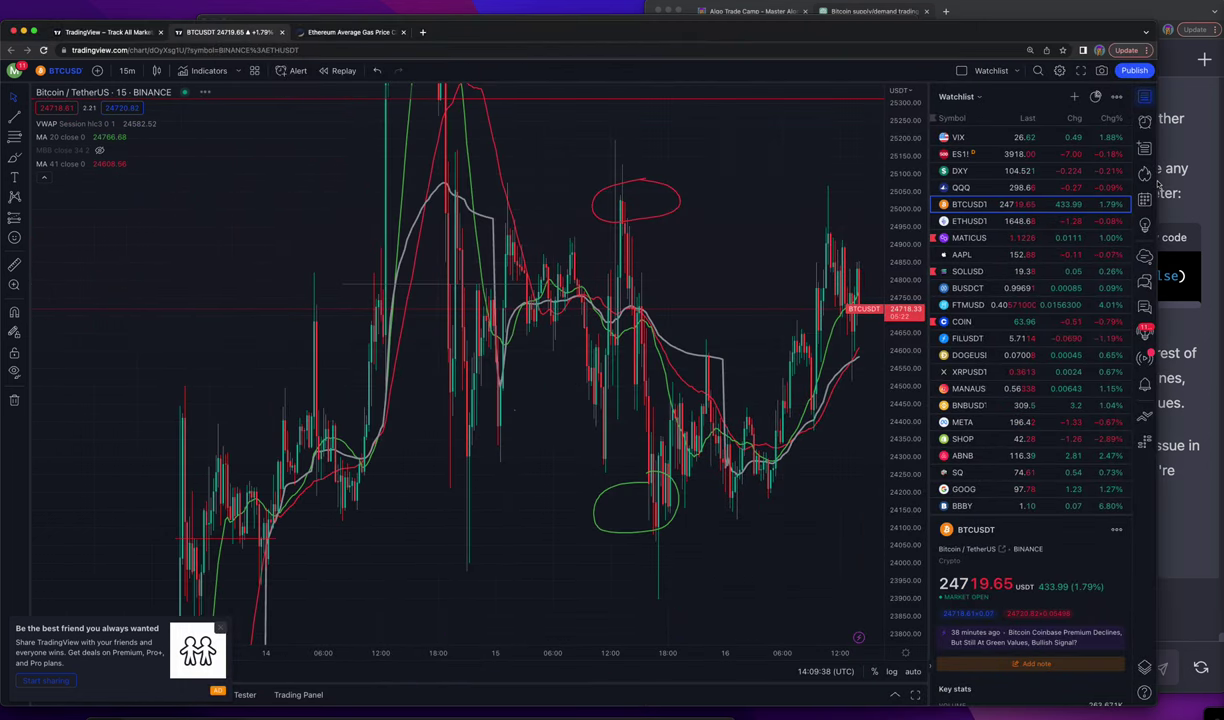
pyautogui.scroll(1, 680, 322)
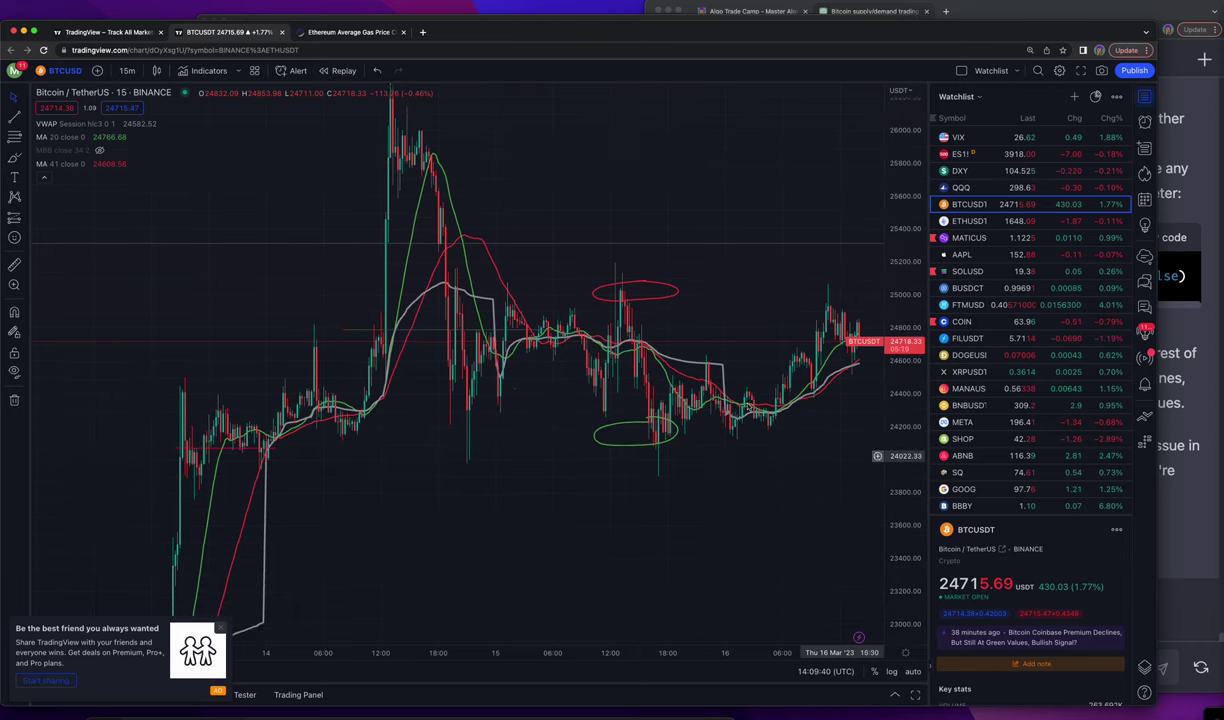
pyautogui.scroll(1, 671, 326)
pyautogui.scroll(2, 671, 326)
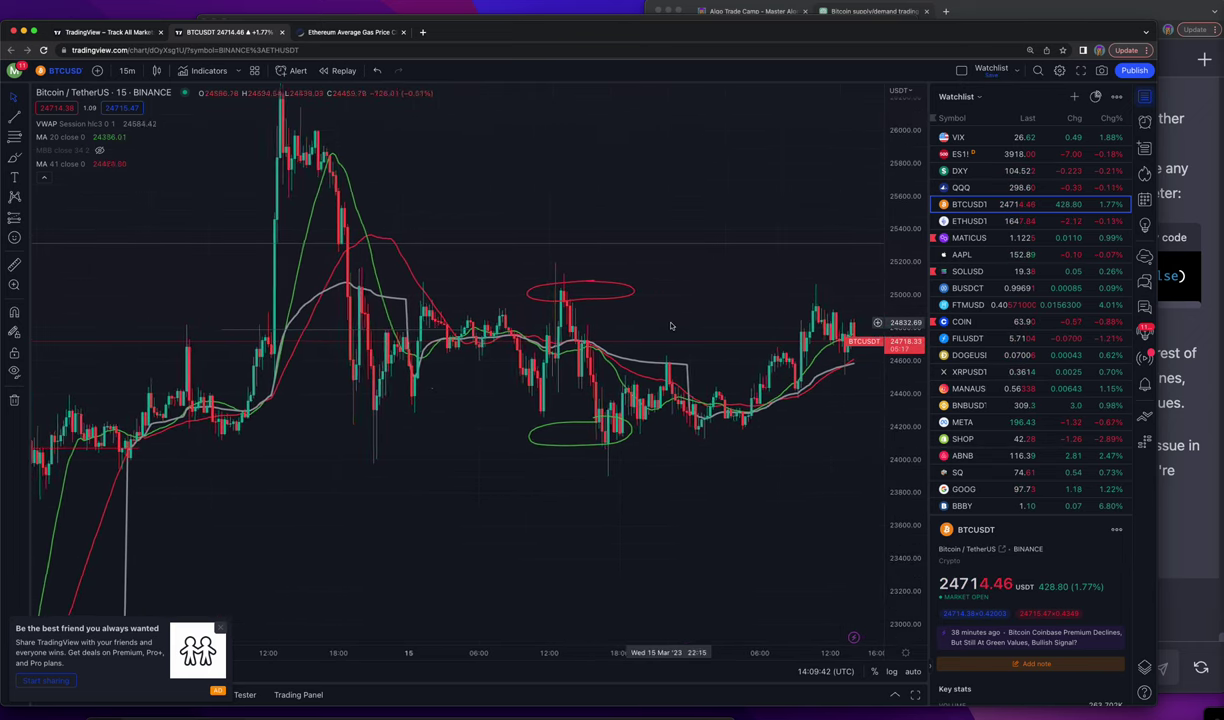
pyautogui.scroll(1, 671, 326)
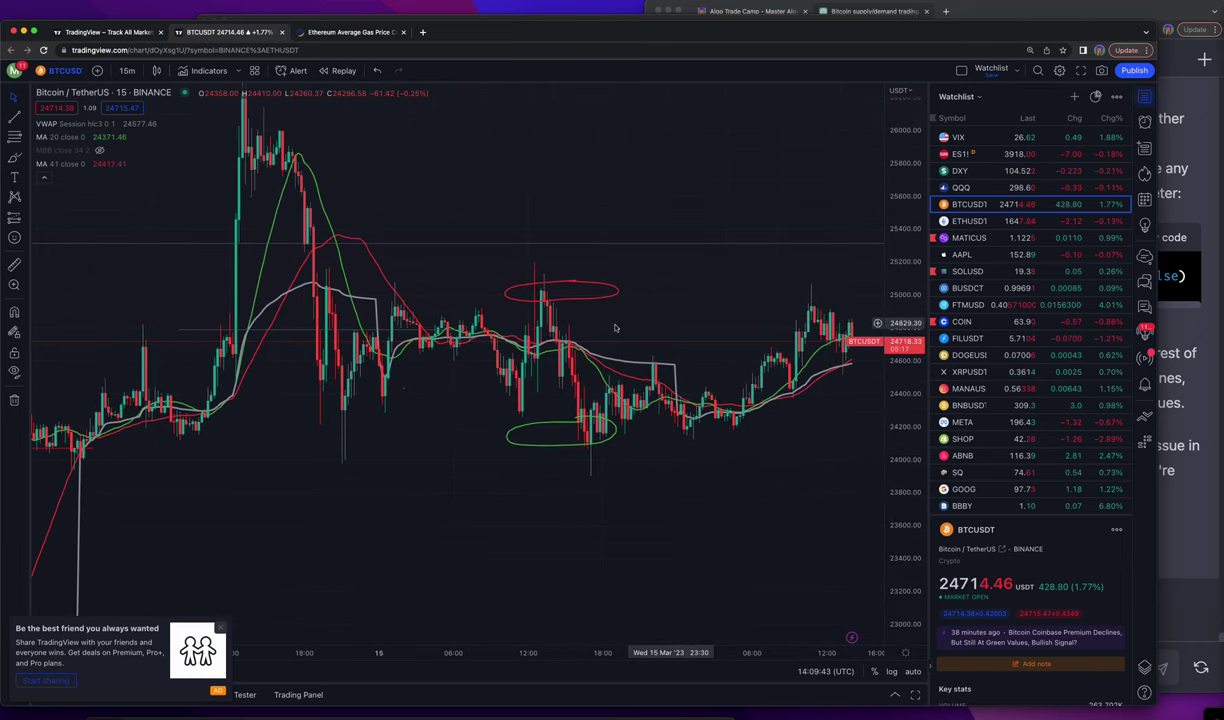
pyautogui.keyDown('shift'); pyautogui.click(843, 418); pyautogui.keyUp('shift')
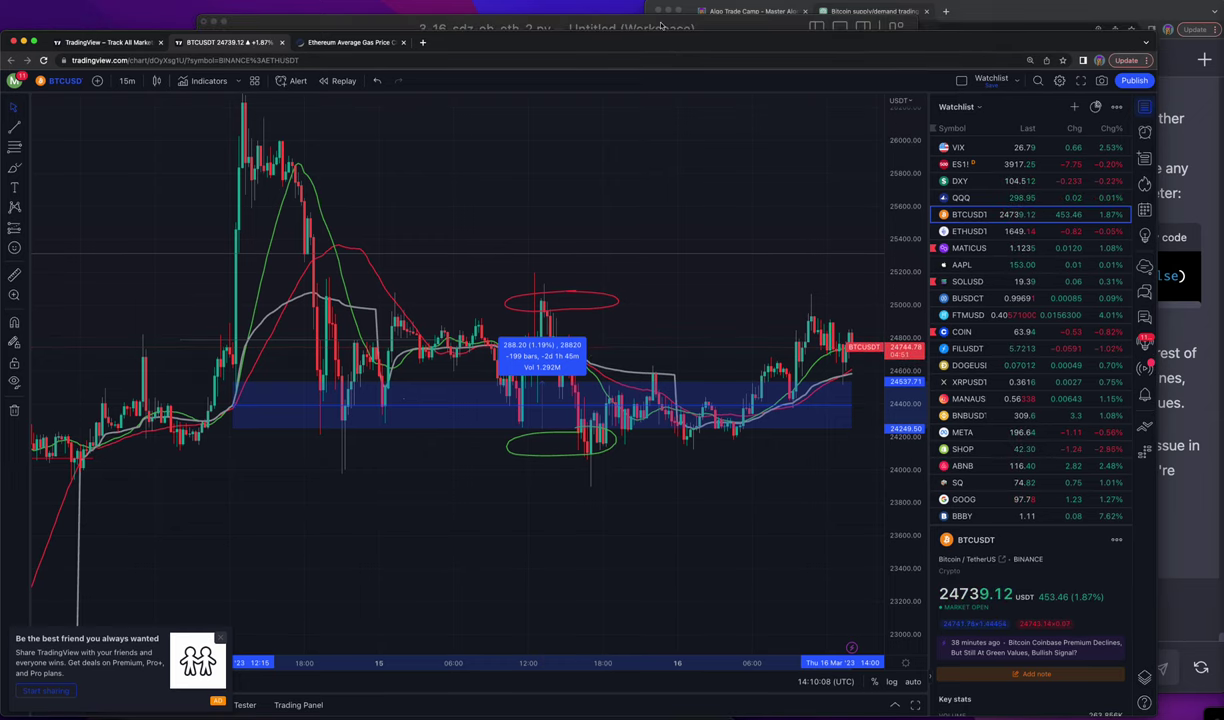
# - Change sd_limit on line 81 from 200 to 96
pyautogui.click(660, 24)
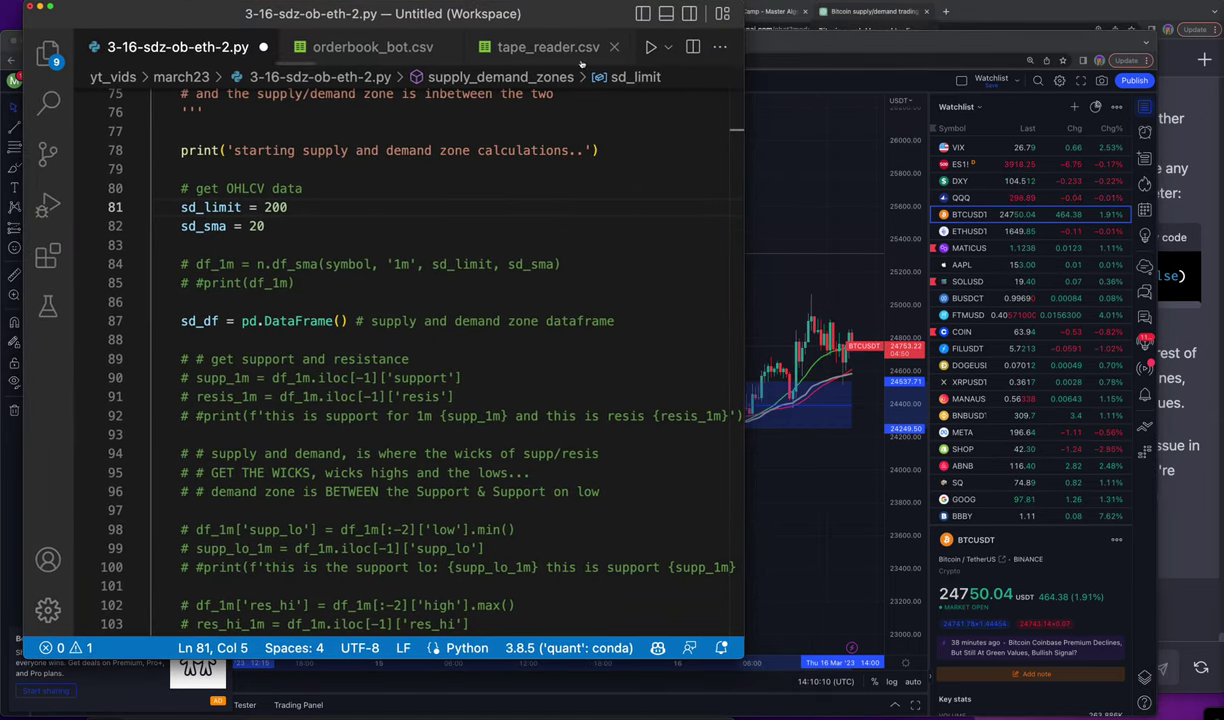
pyautogui.doubleClick(276, 207)
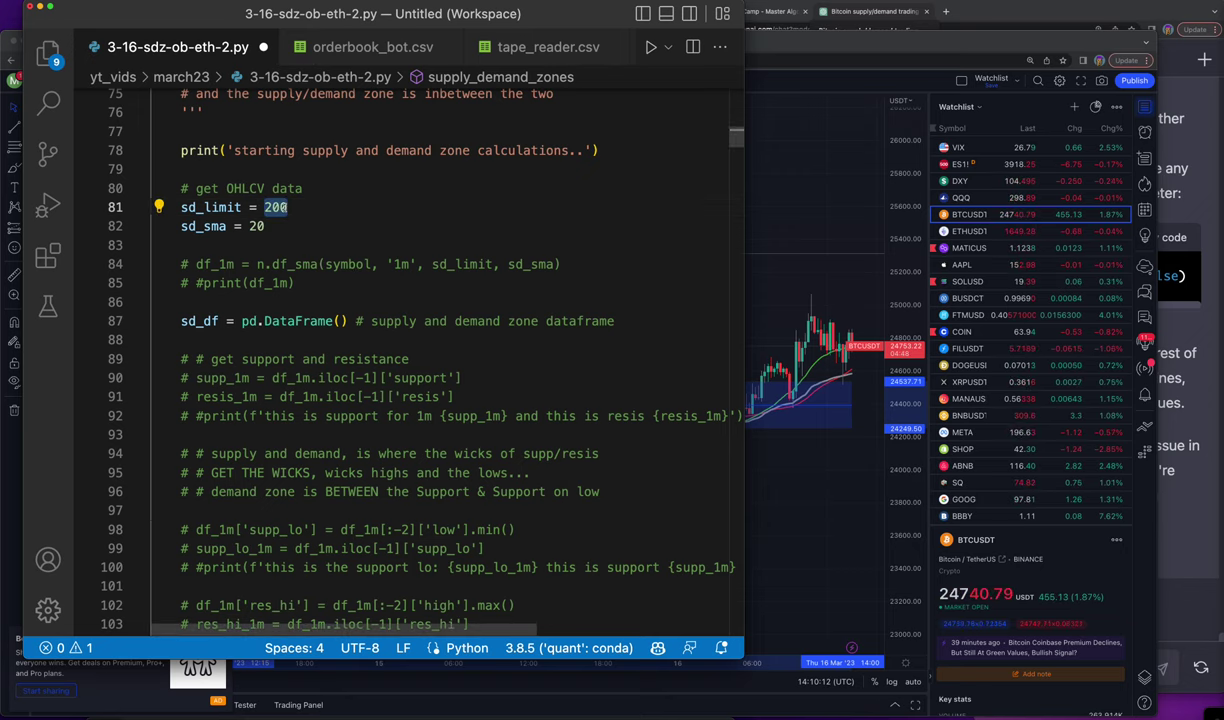
pyautogui.write('96')
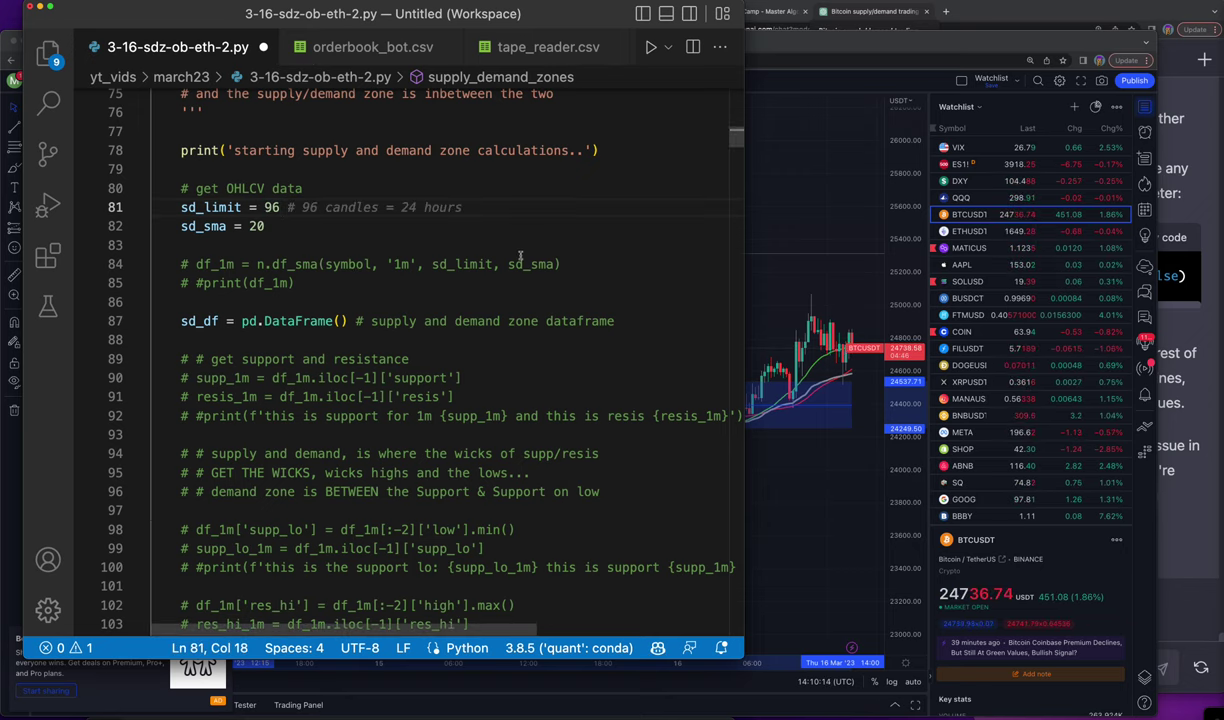
pyautogui.scroll(5, 520, 256)
pyautogui.scroll(2, 520, 256)
pyautogui.scroll(-4, 516, 256)
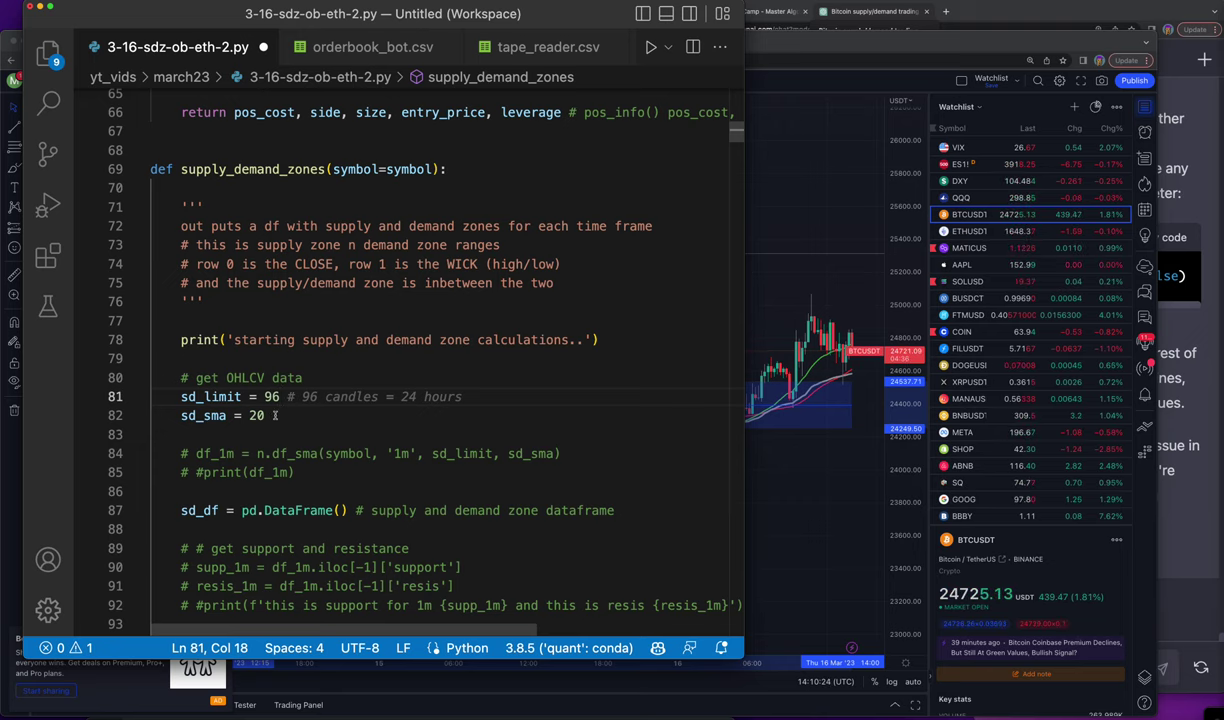
# - Add the header note '- changed to 96 bars, instead of 200, so its 24 hours looking back'
pyautogui.scroll(15, 285, 400)
pyautogui.scroll(4, 303, 376)
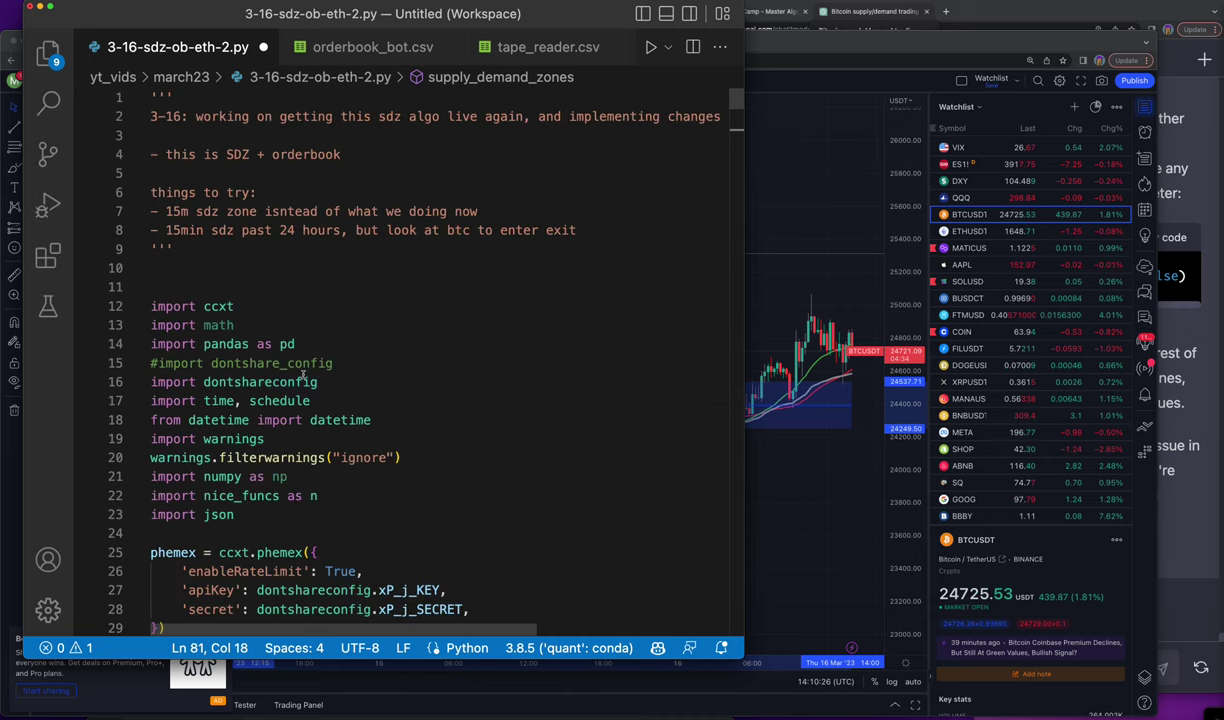
pyautogui.click(342, 152)
pyautogui.press('Return')
pyautogui.press('Return')
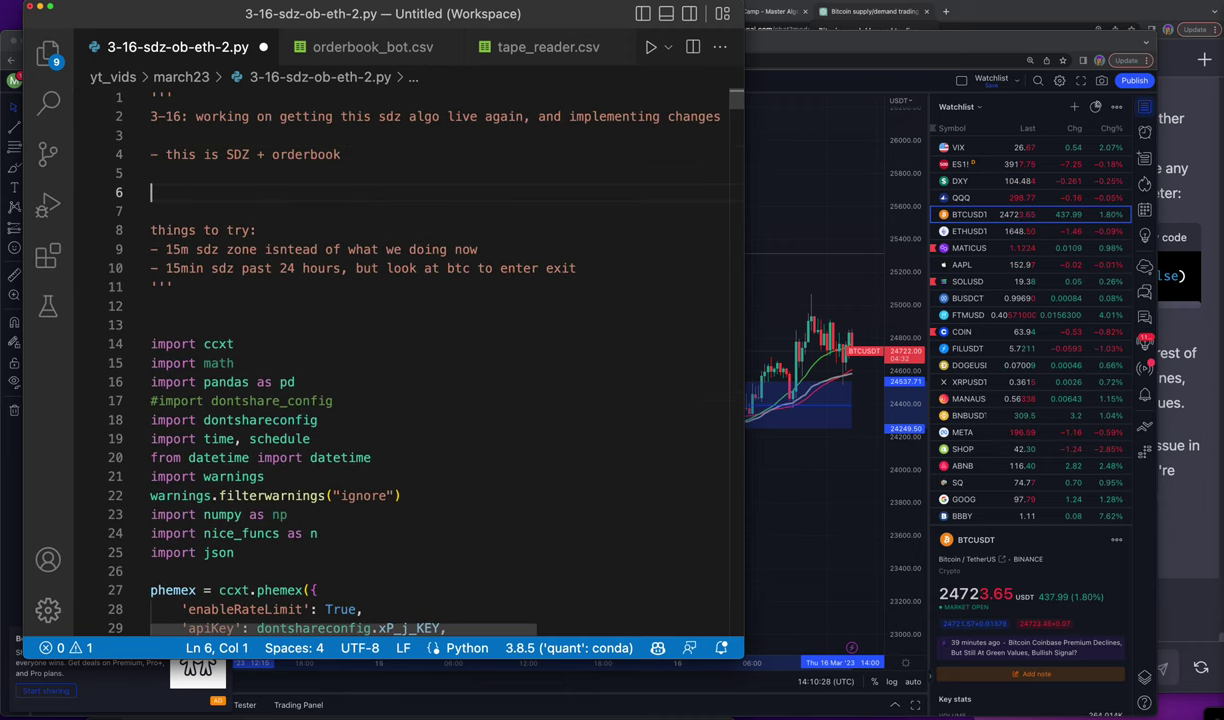
pyautogui.write('- changed to ')
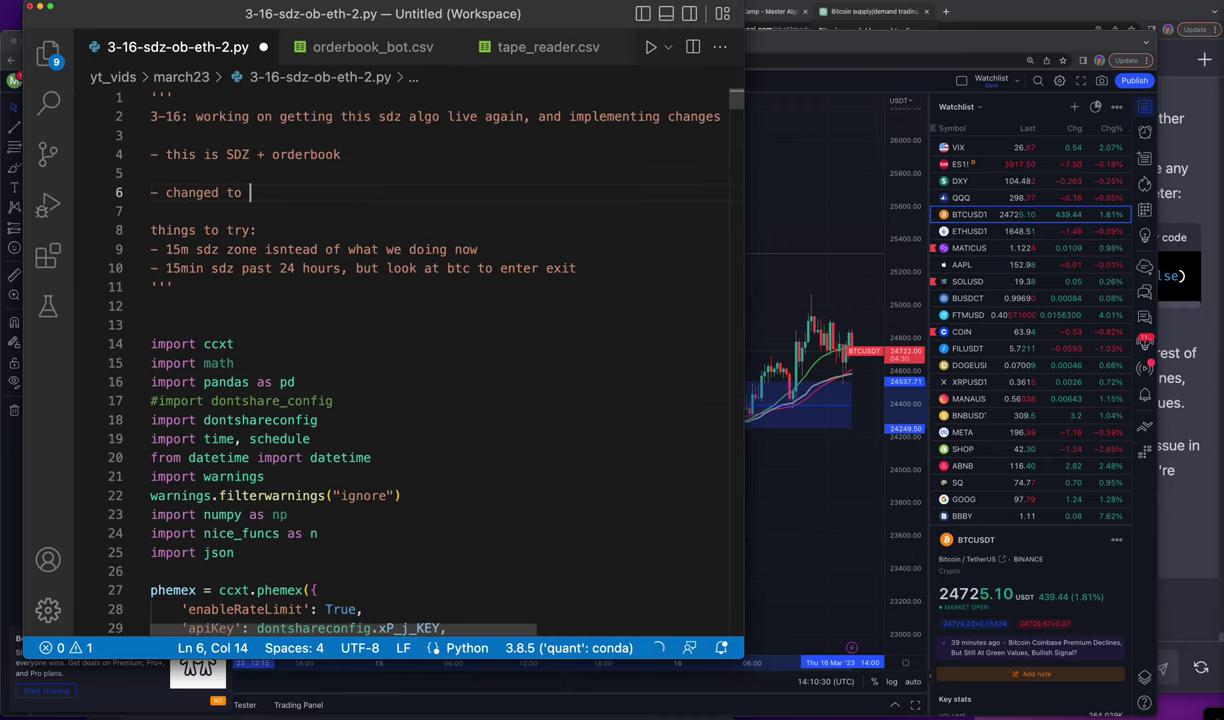
pyautogui.write('96 bars, ')
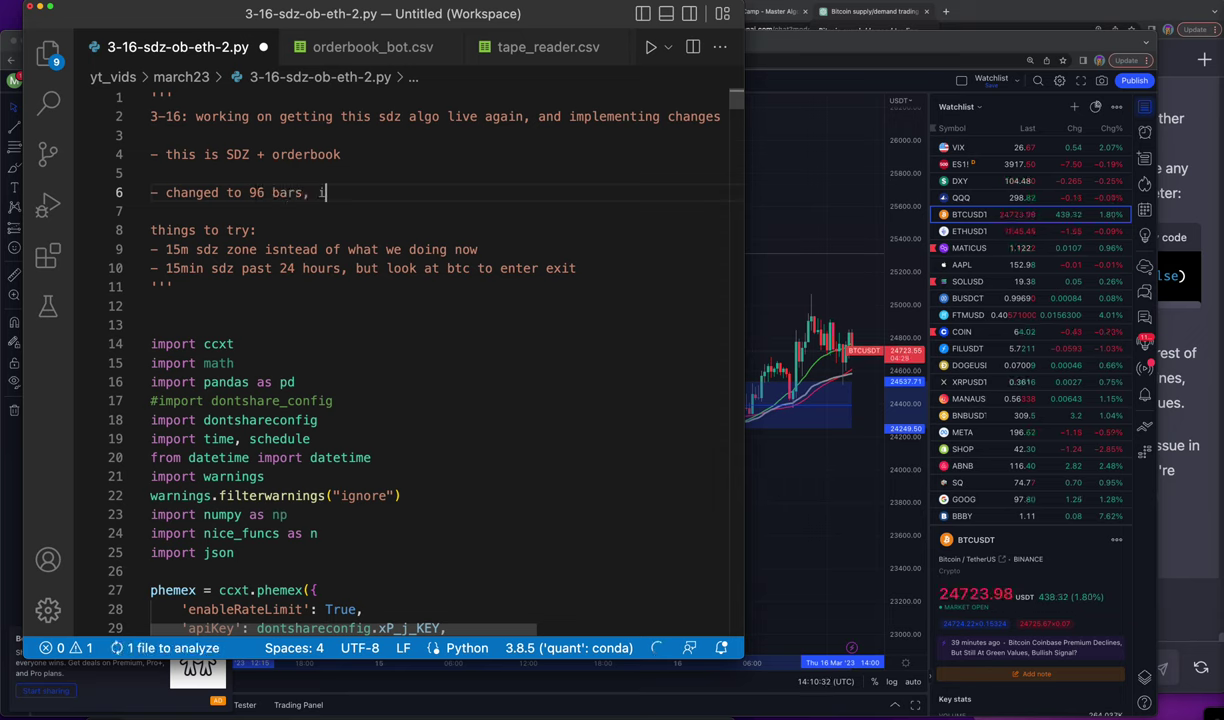
pyautogui.write('instead of ')
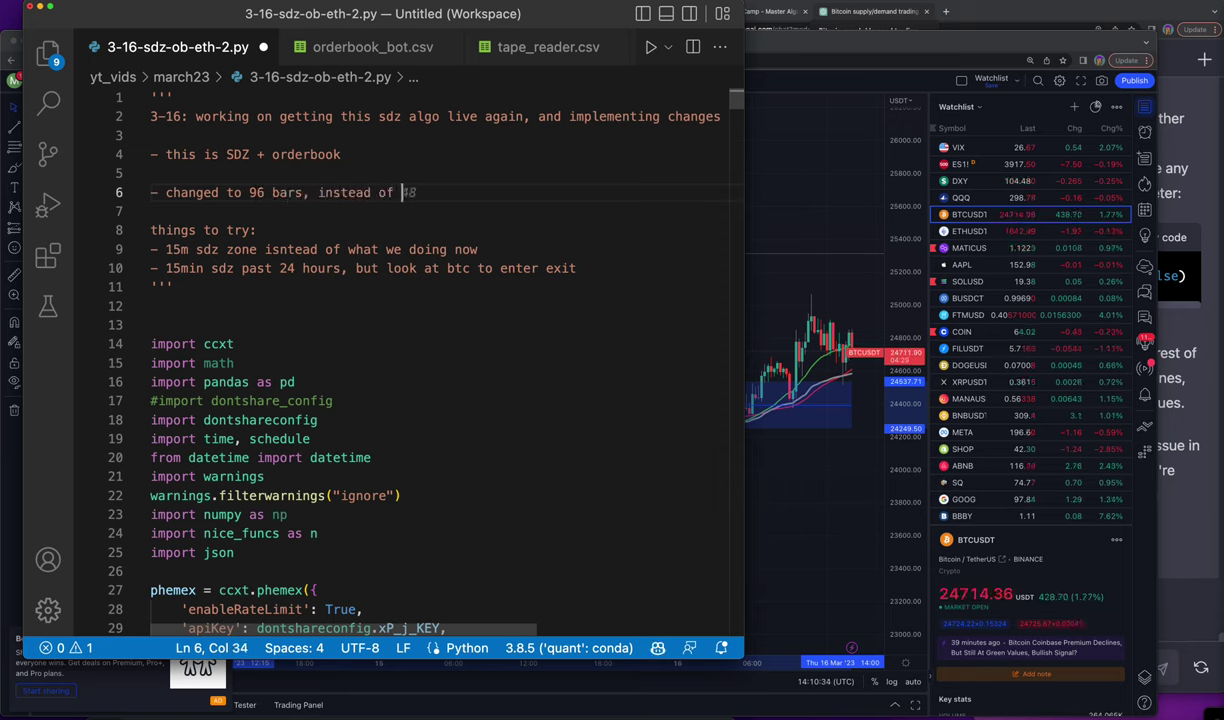
pyautogui.write('200, ')
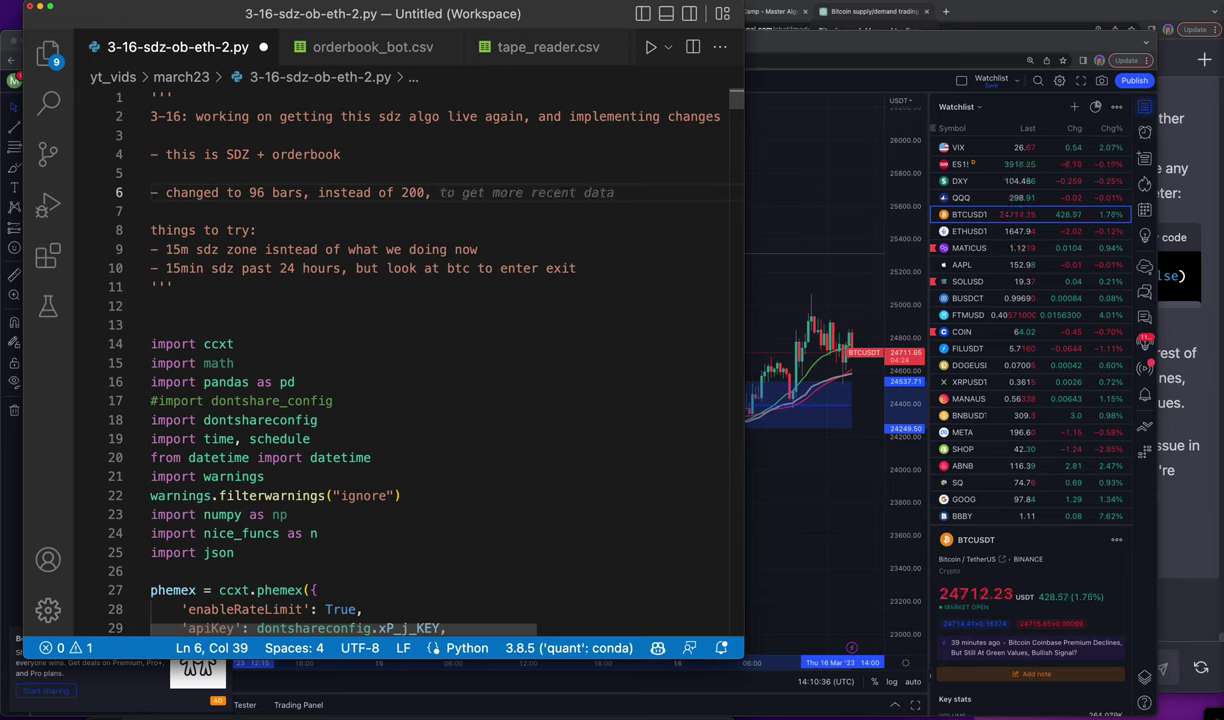
pyautogui.write('so its ')
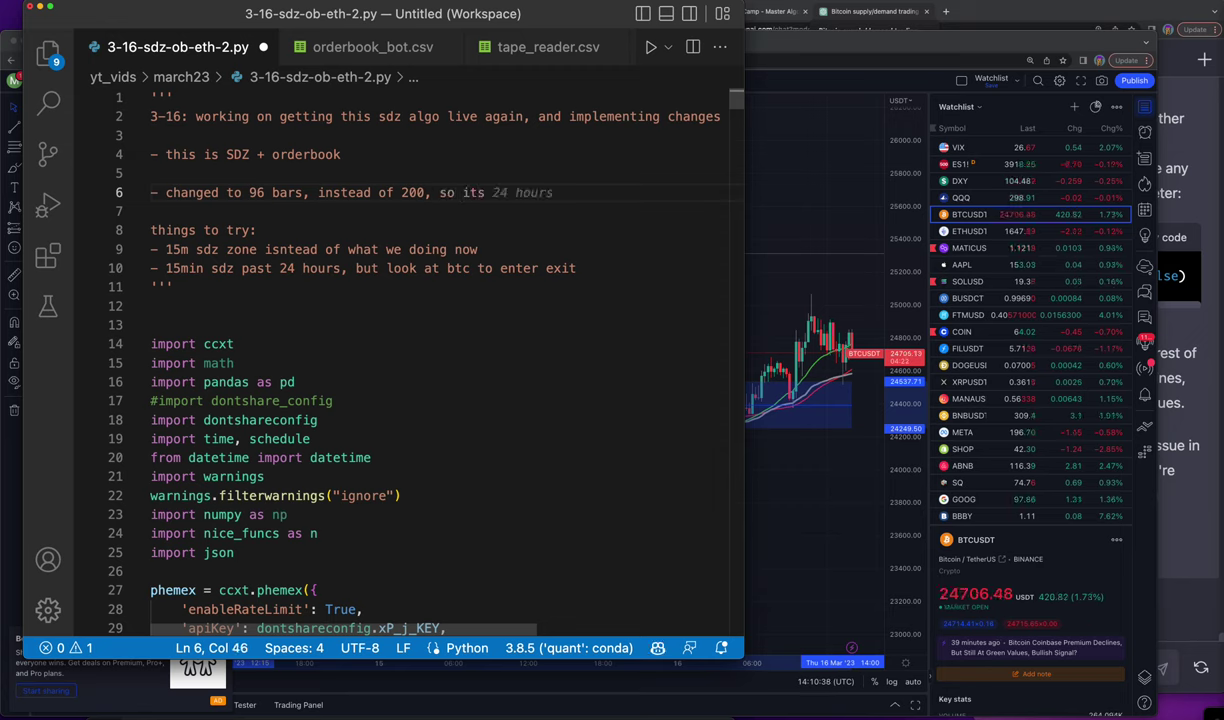
pyautogui.write('24 hours ')
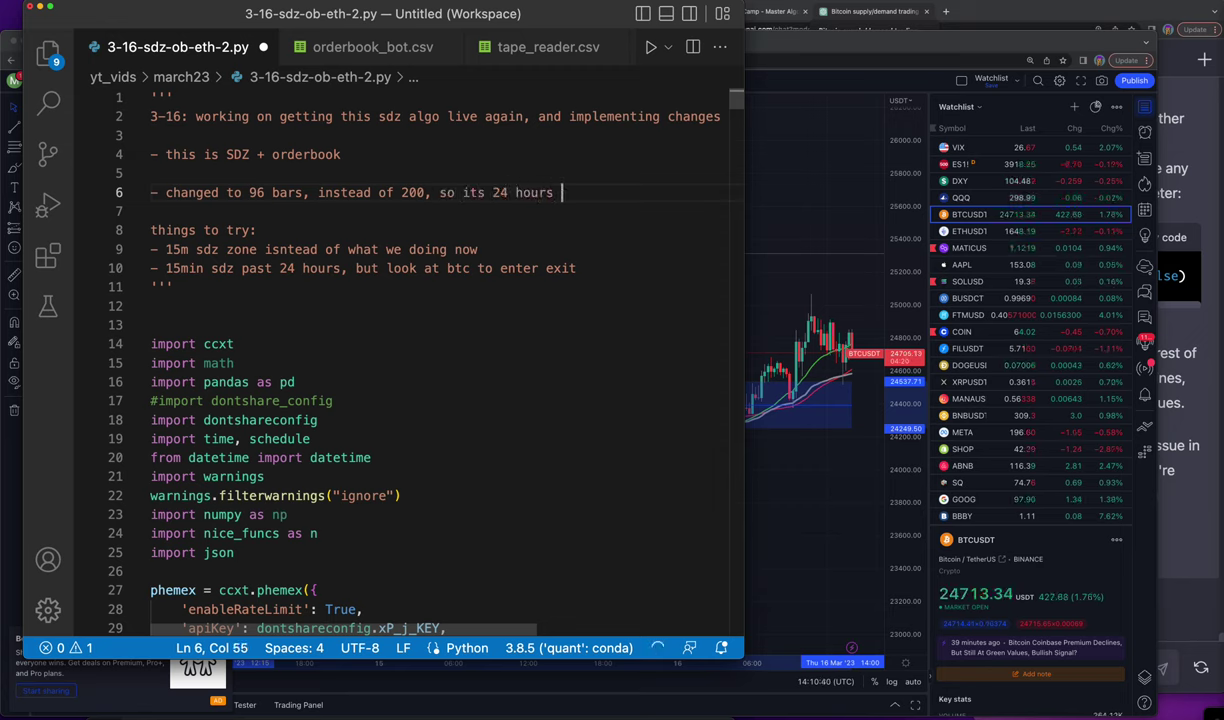
pyautogui.write('looking back o')
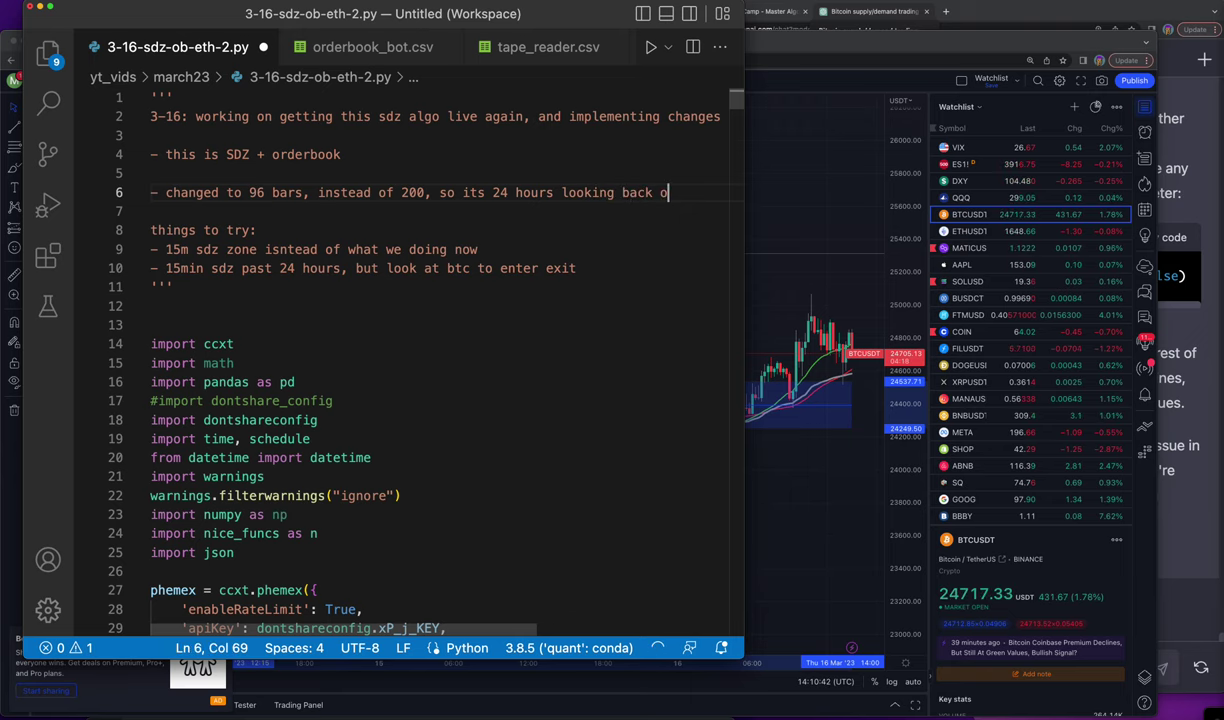
pyautogui.write('n the 15m')
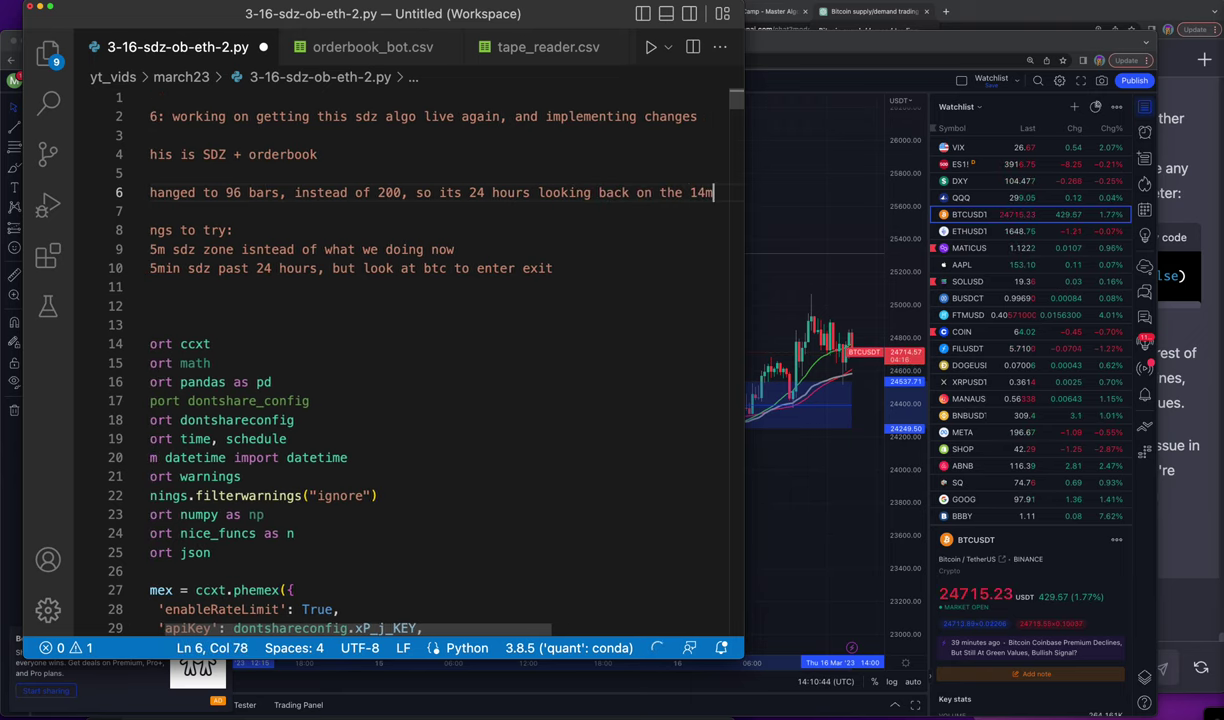
pyautogui.press('Return')
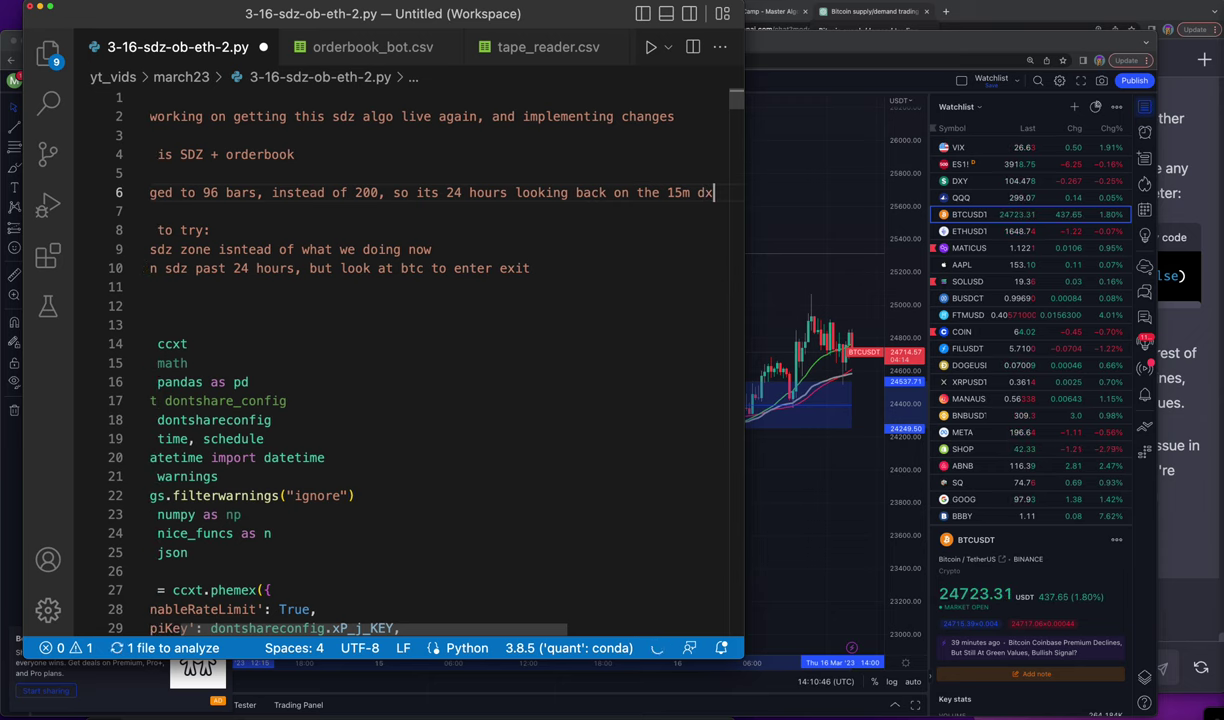
pyautogui.press('Tab')
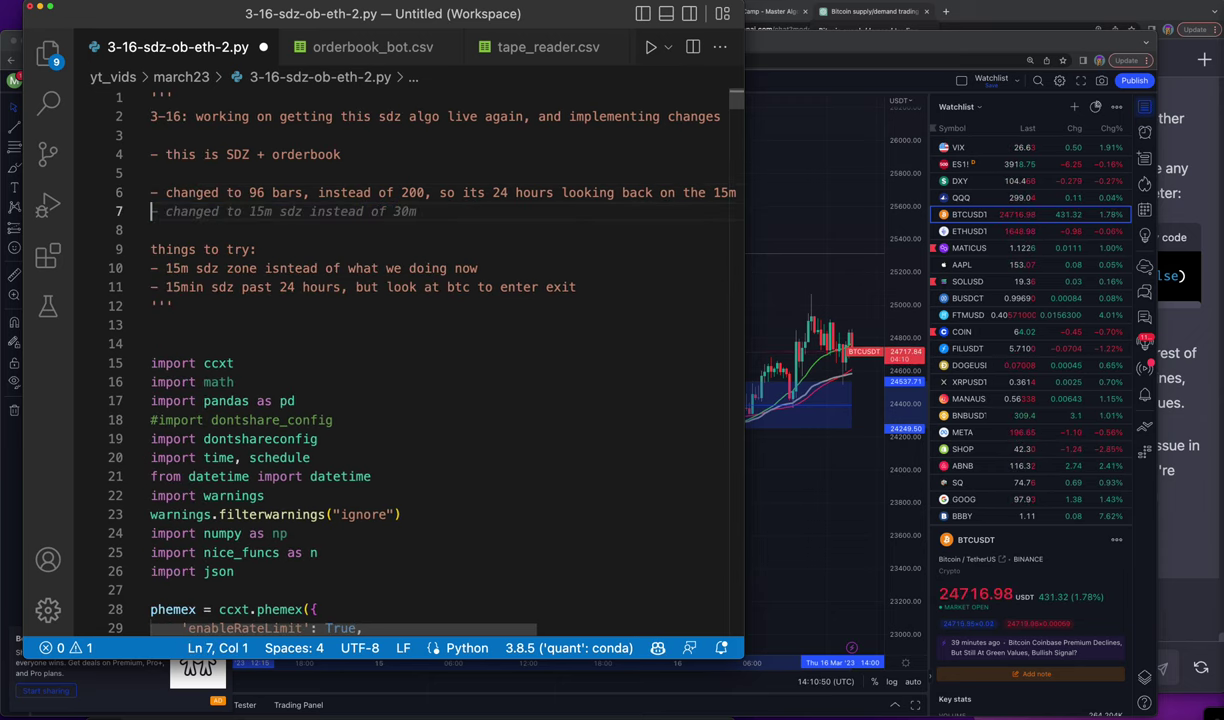
pyautogui.press('super+shift+Left')
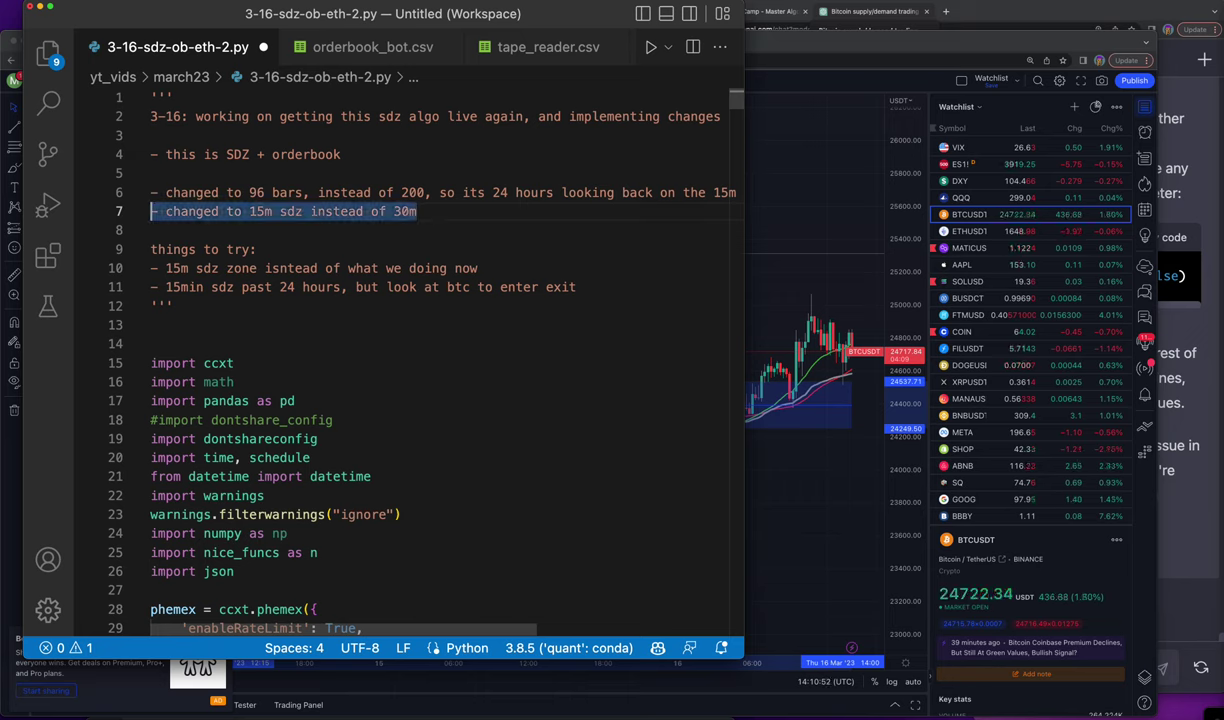
pyautogui.press('BackSpace')
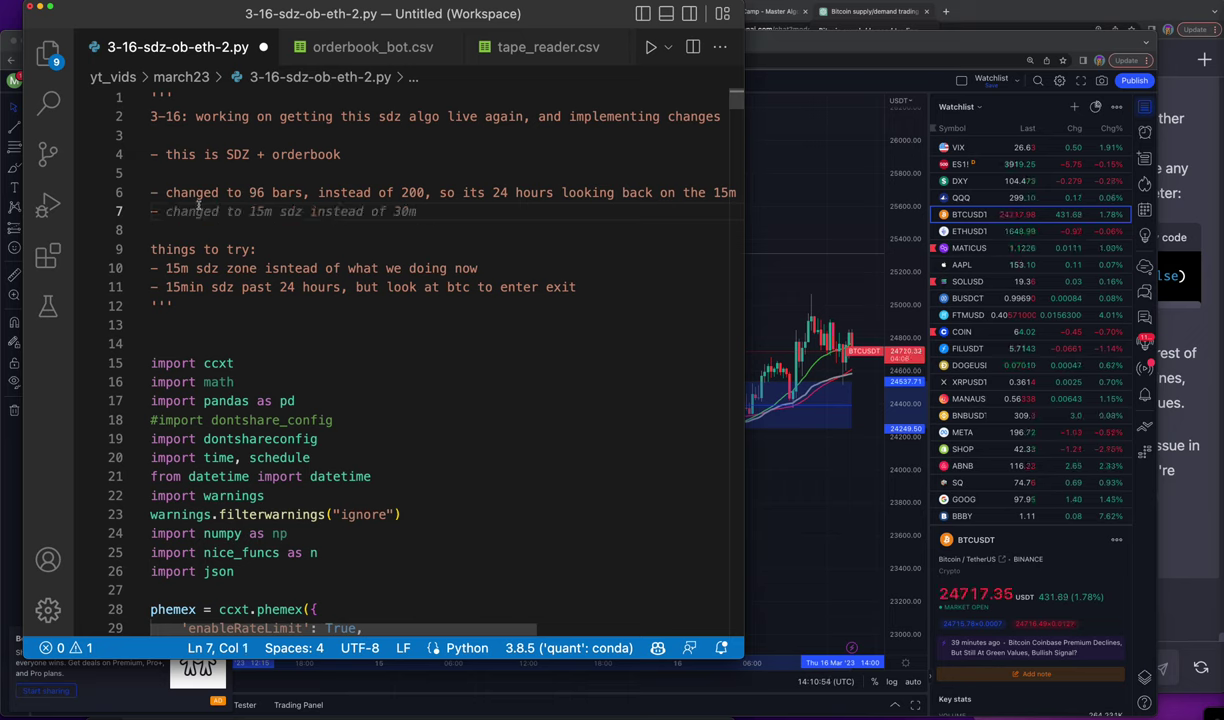
# - Insert a '3/16-' date line above the 96 bars note
pyautogui.click(208, 176)
pyautogui.press('Return')
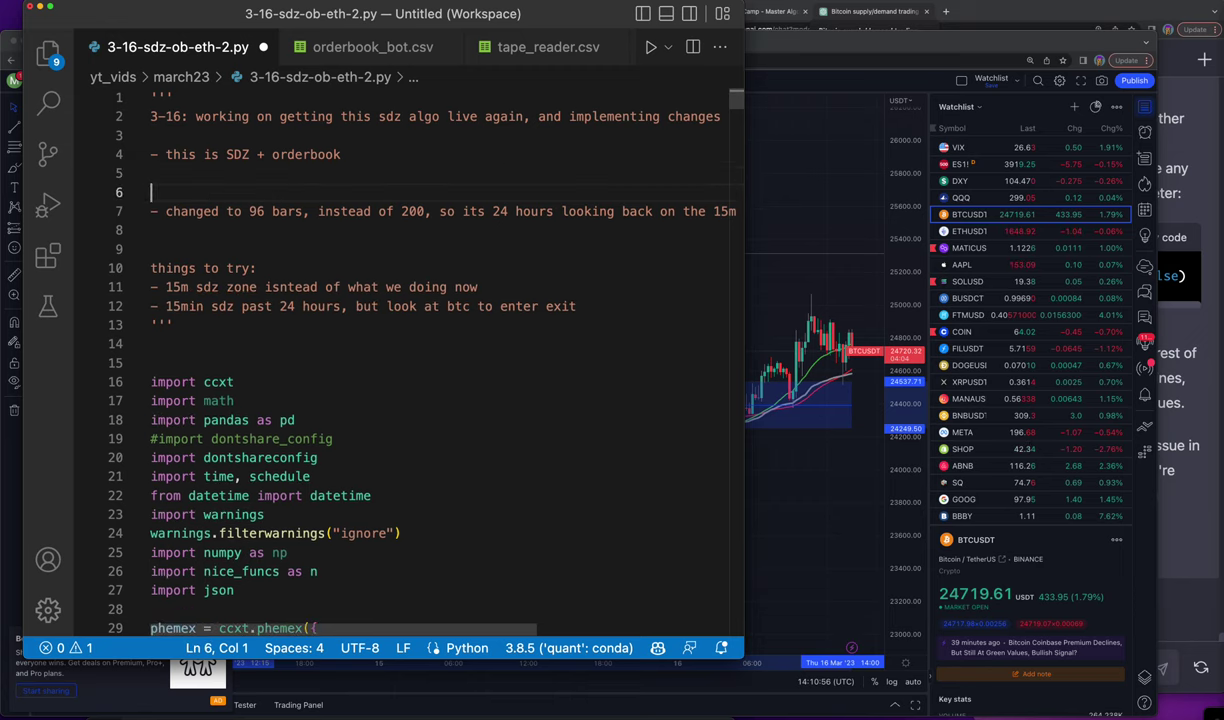
pyautogui.write('3/1')
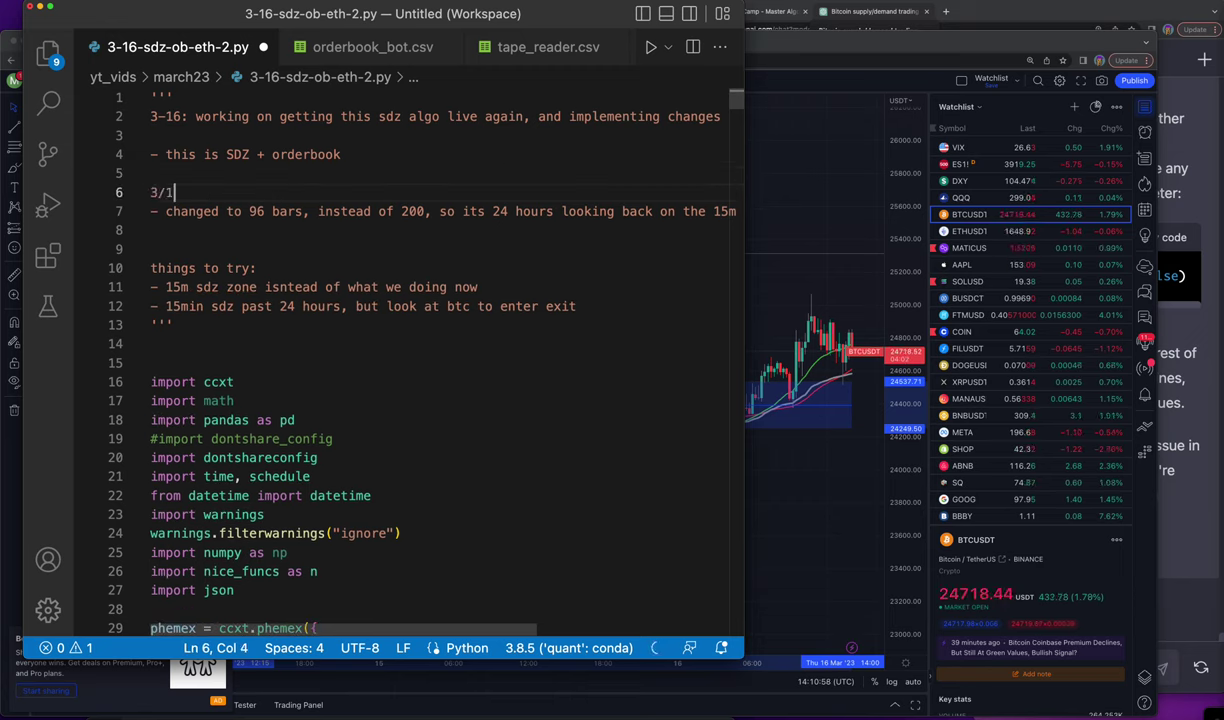
pyautogui.write('6-')
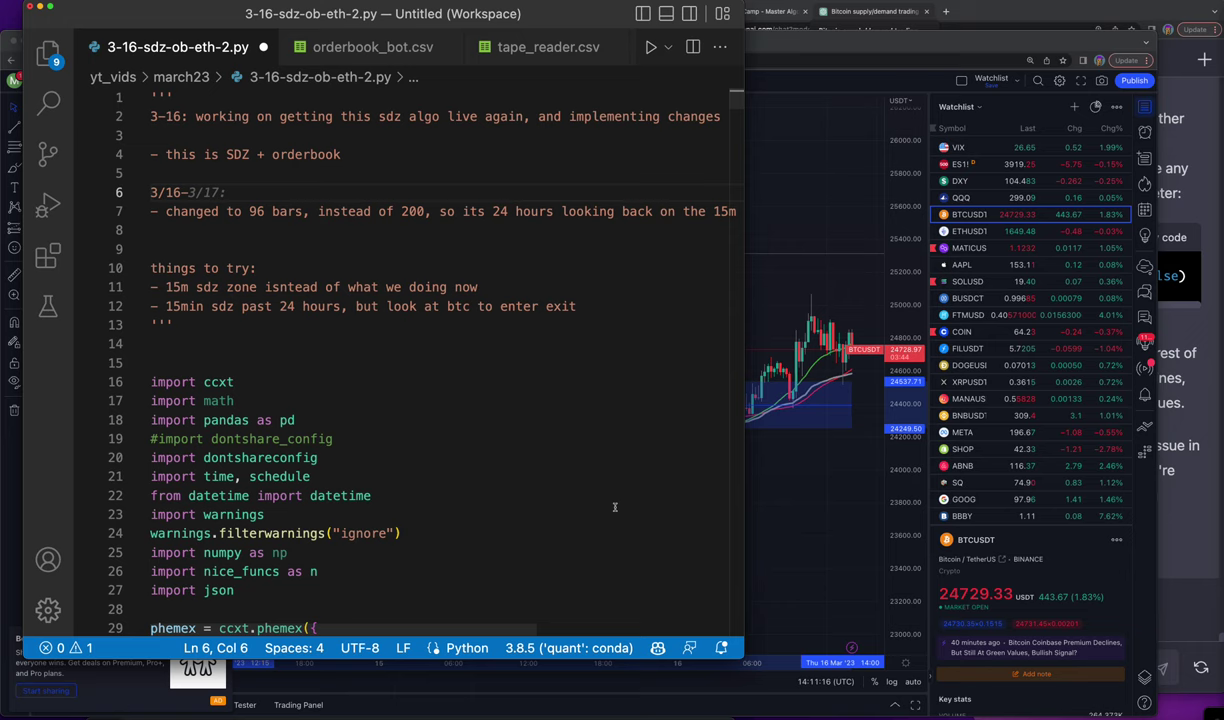
pyautogui.click(521, 464)
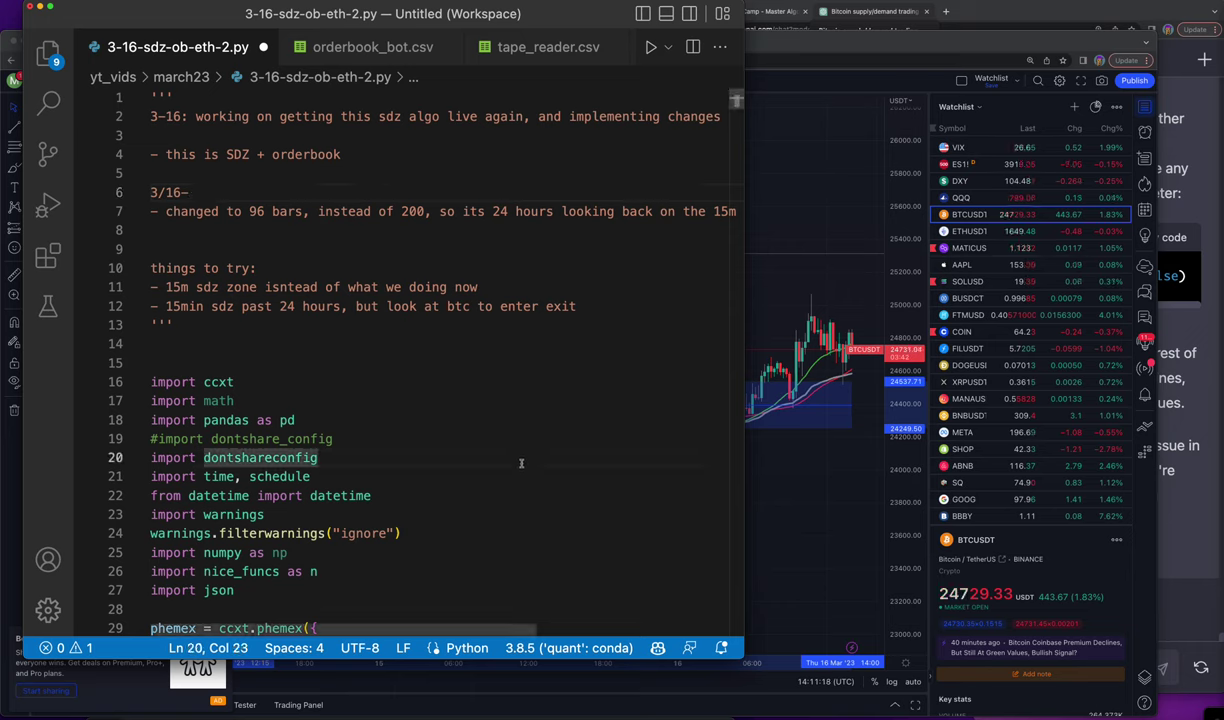
pyautogui.click(260, 232)
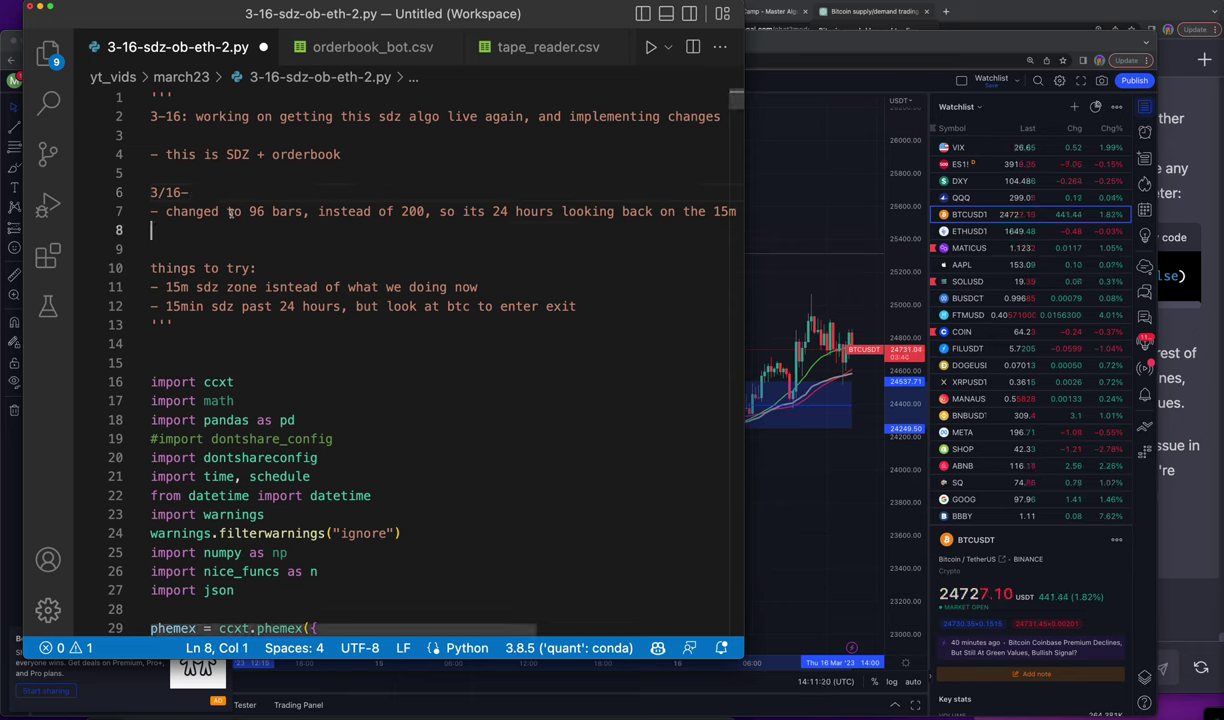
# - Insert 'previous' before 200 and wrap the bars note onto an indented second line
pyautogui.click(398, 211)
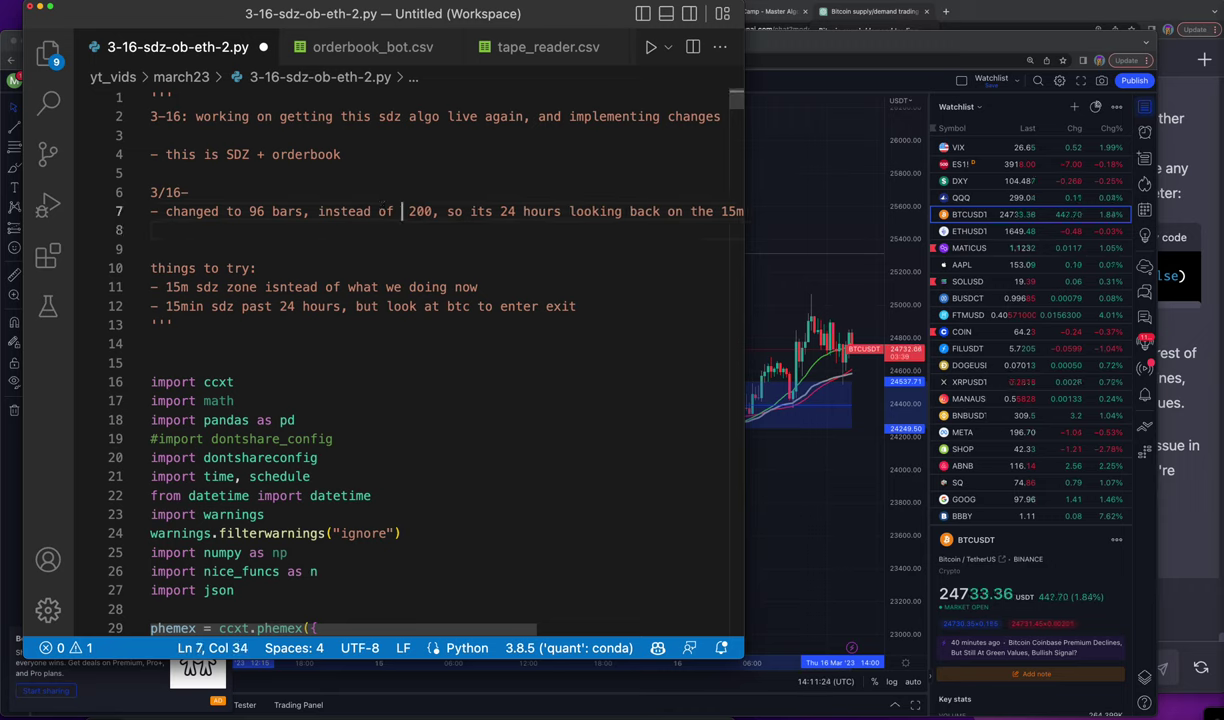
pyautogui.write('precio')
pyautogui.press('BackSpace')
pyautogui.press('BackSpace')
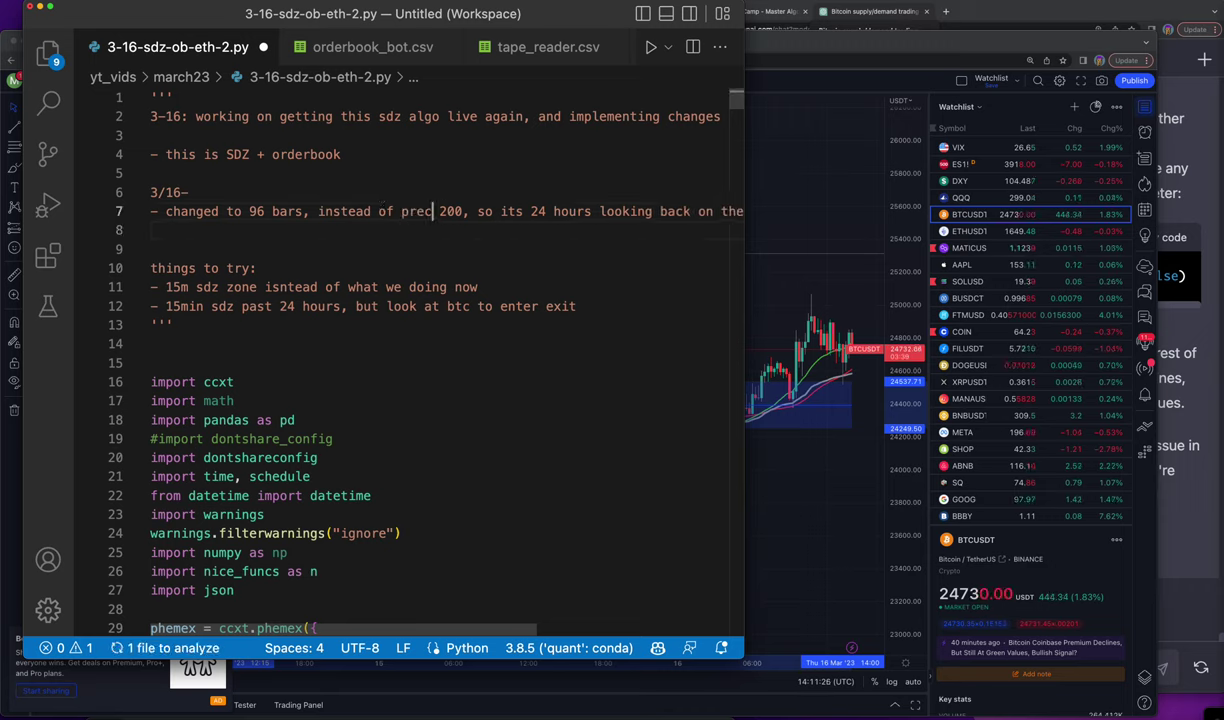
pyautogui.press('BackSpace')
pyautogui.write('vious')
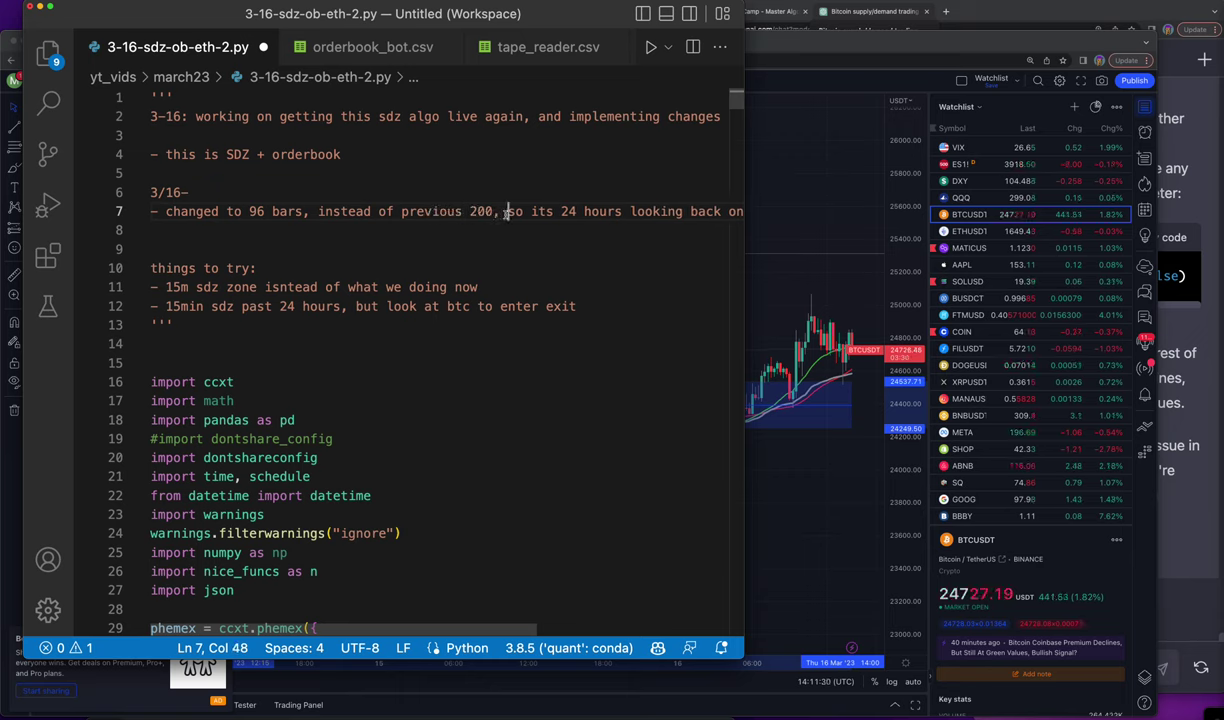
pyautogui.press('Return')
pyautogui.press('Tab')
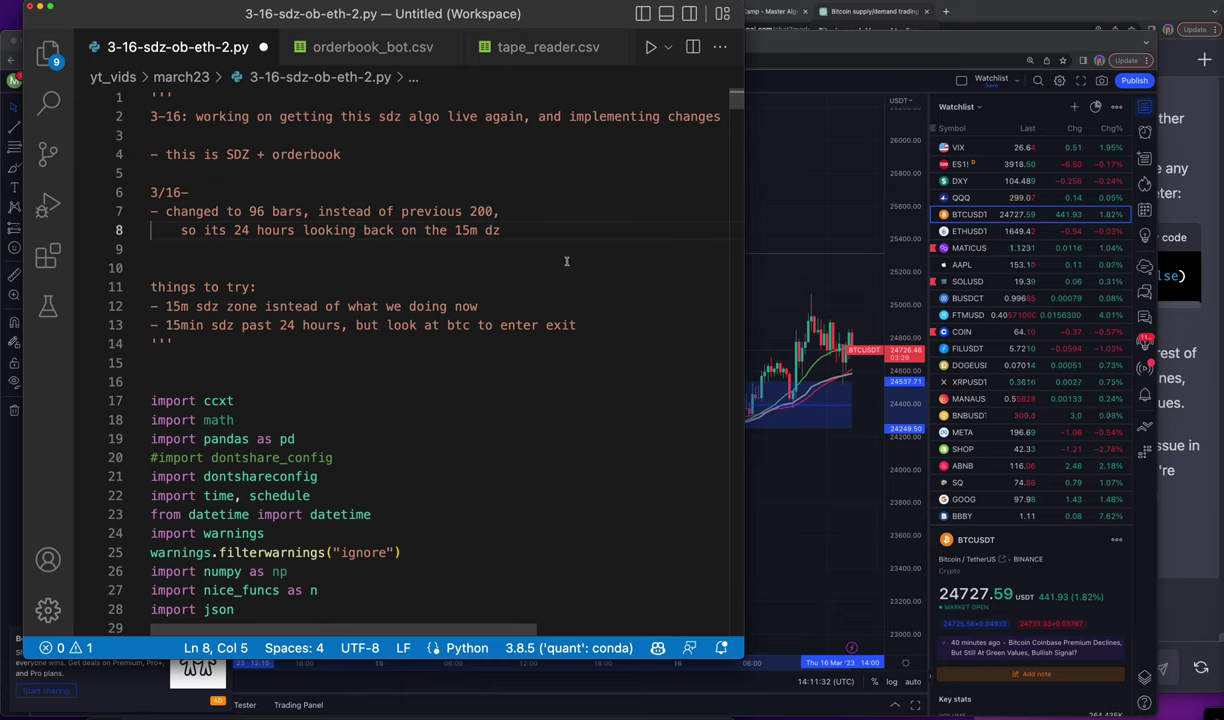
# - Add '- fixed error causing it to not place orders' under the 3/16 date line
pyautogui.click(317, 269)
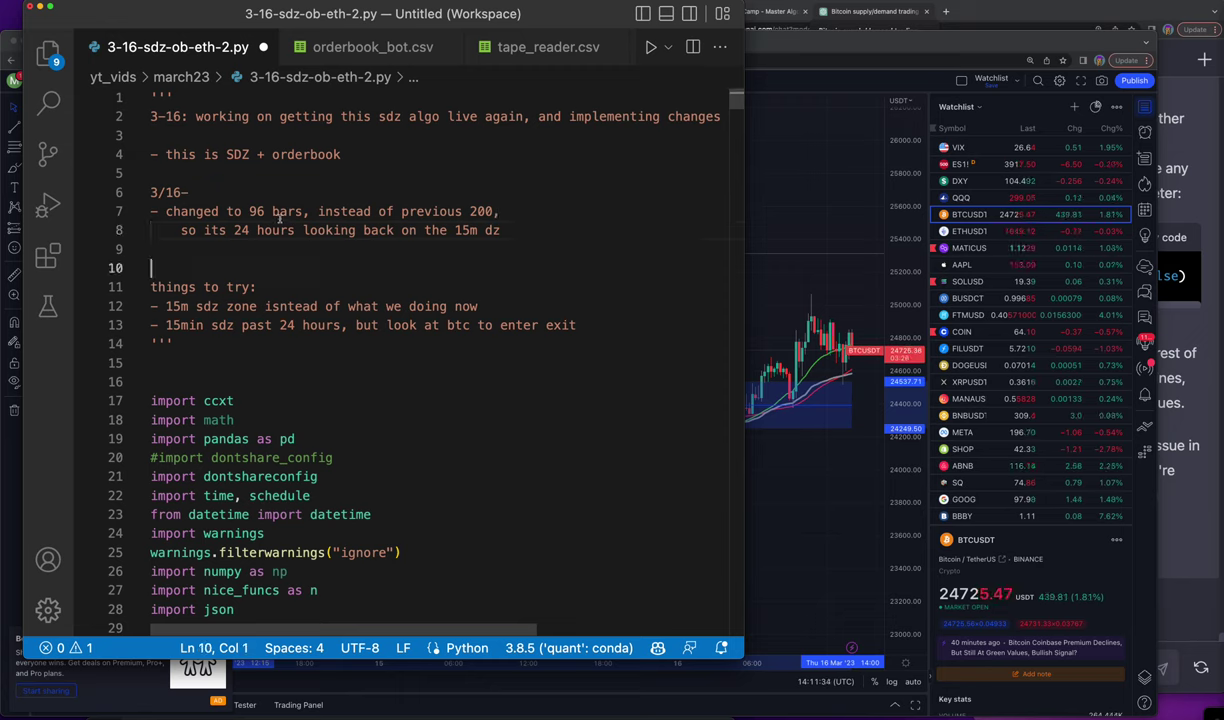
pyautogui.click(223, 193)
pyautogui.press('Return')
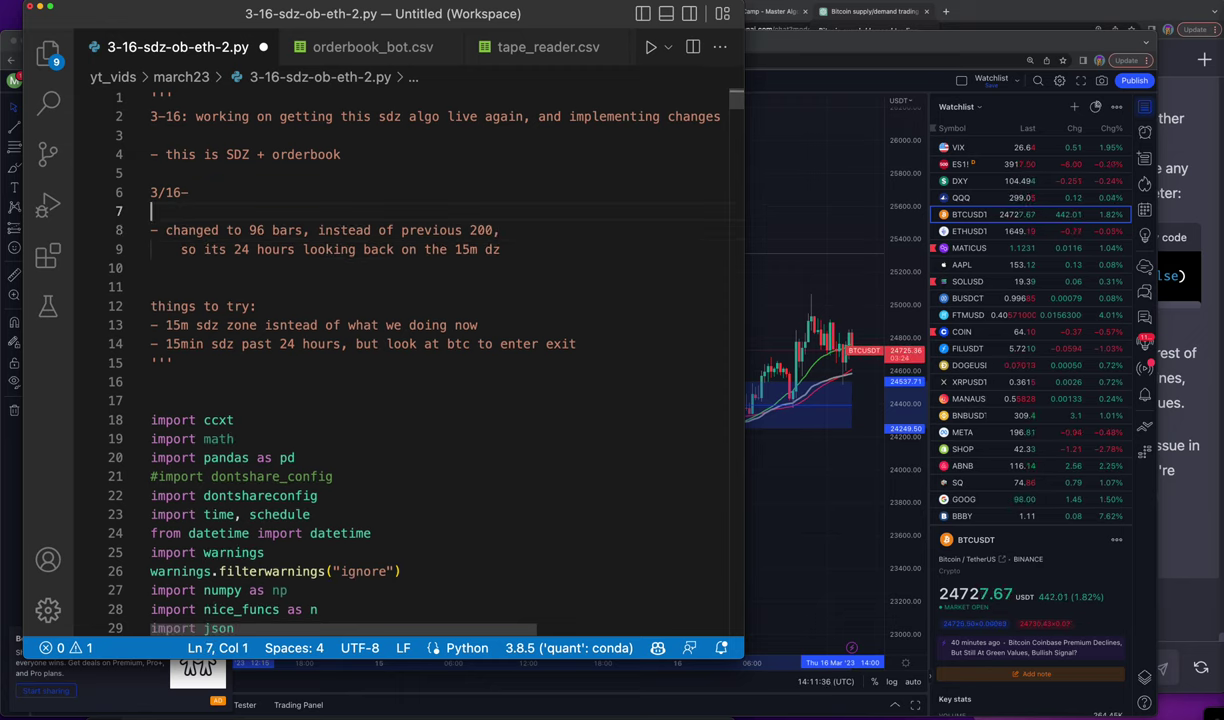
pyautogui.write('-fixed')
pyautogui.press('BackSpace')
pyautogui.press('BackSpace')
pyautogui.press('BackSpace')
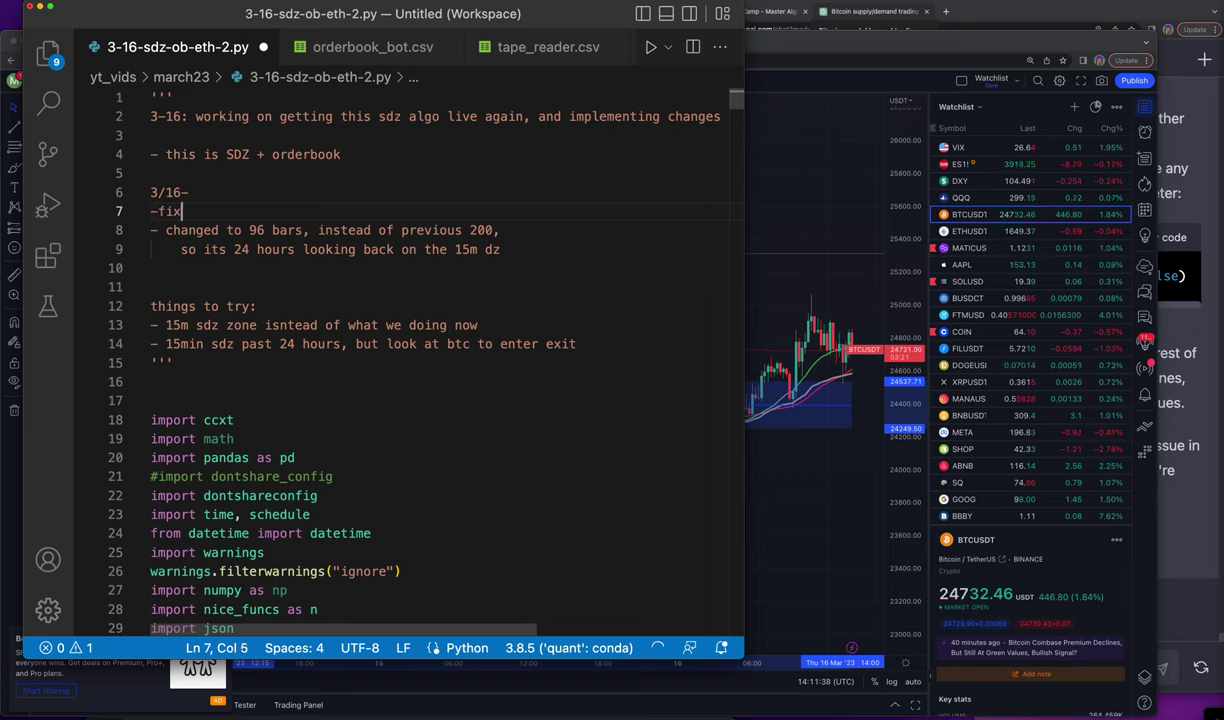
pyautogui.press('BackSpace')
pyautogui.press('BackSpace')
pyautogui.press('BackSpace')
pyautogui.write('- fixed e')
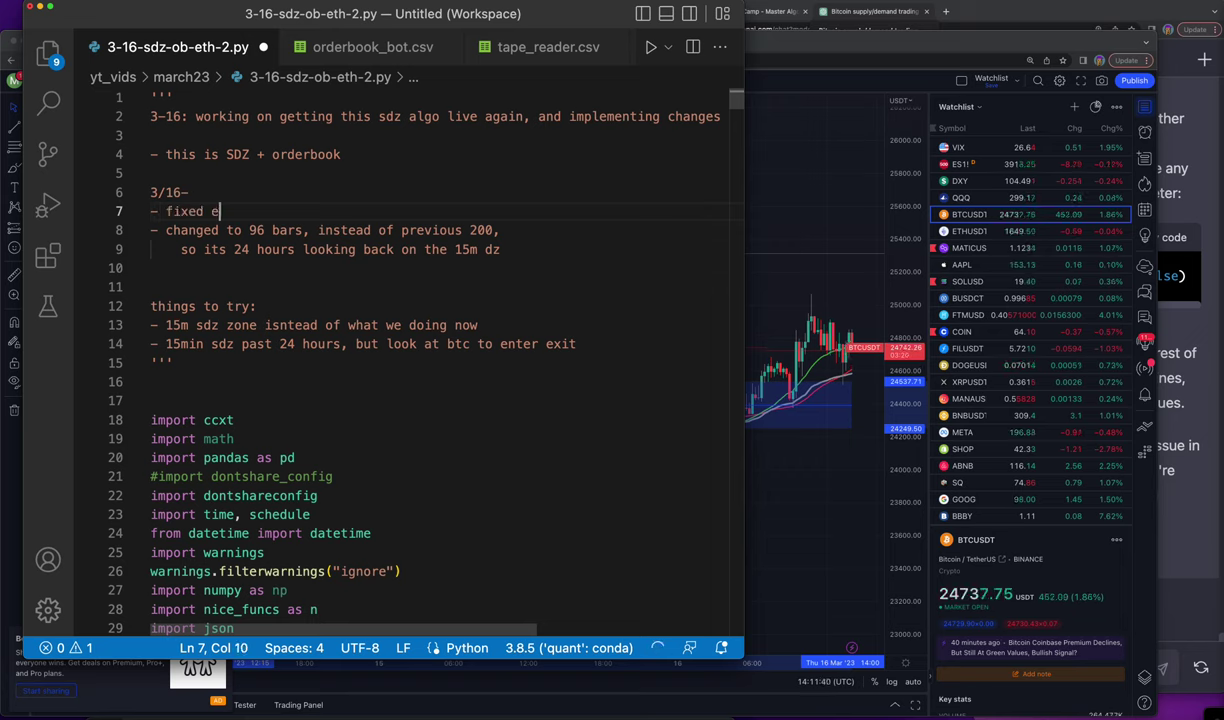
pyautogui.write('rror cause')
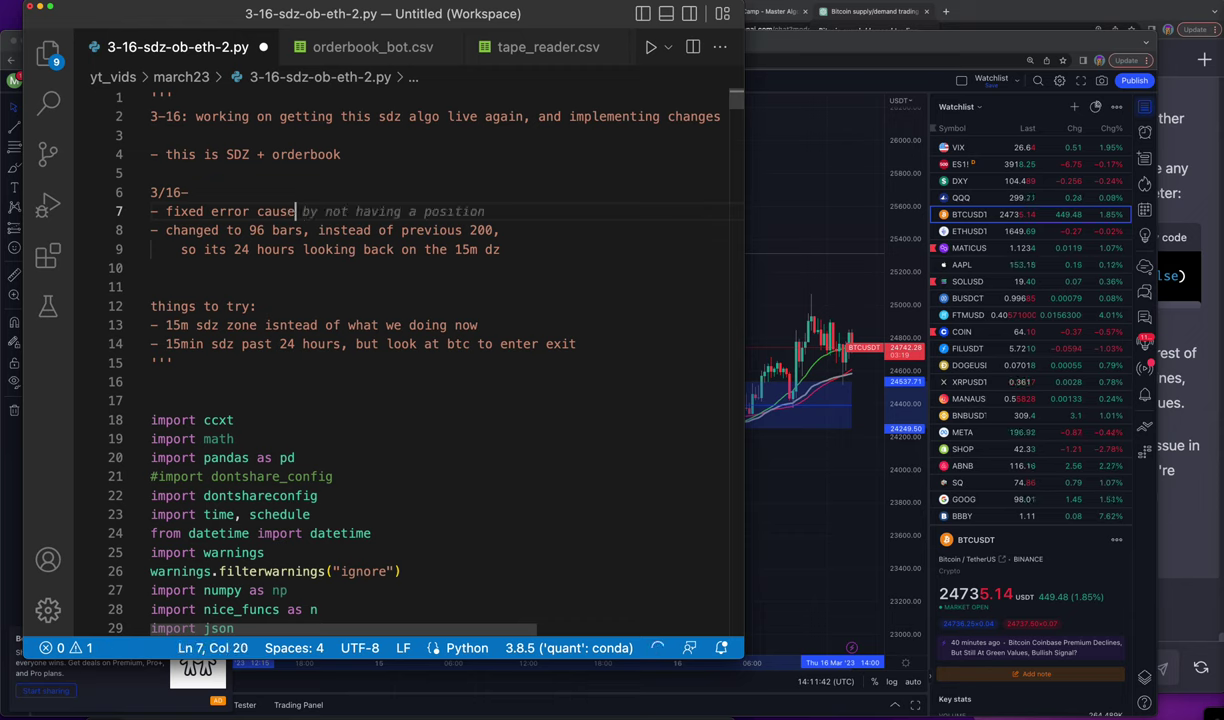
pyautogui.press('BackSpace')
pyautogui.press('BackSpace')
pyautogui.write('ing it to ')
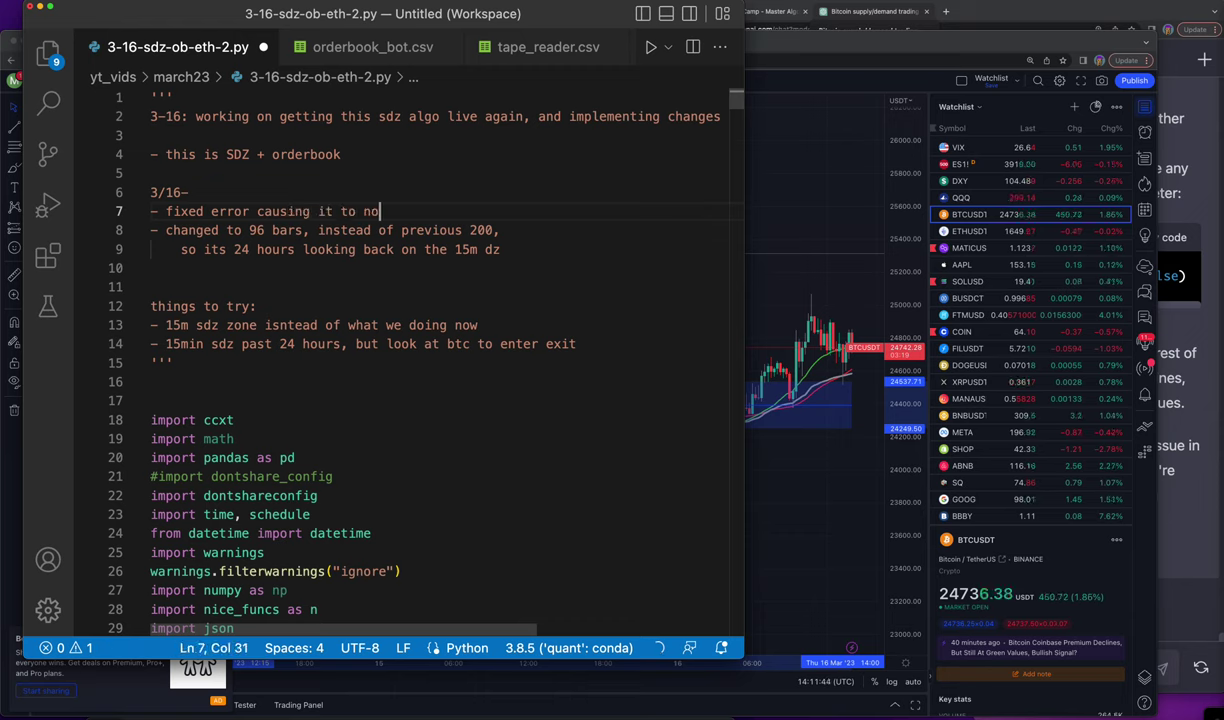
pyautogui.write('no')
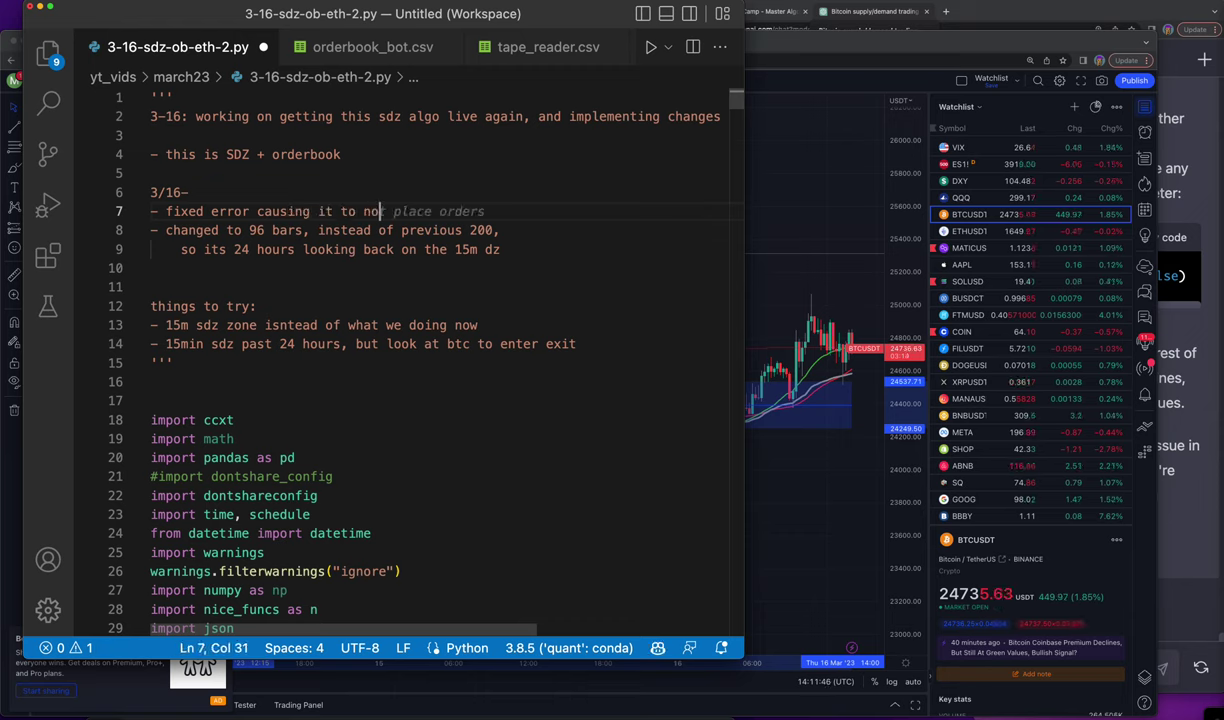
pyautogui.write('t wo')
pyautogui.press('BackSpace')
pyautogui.press('BackSpace')
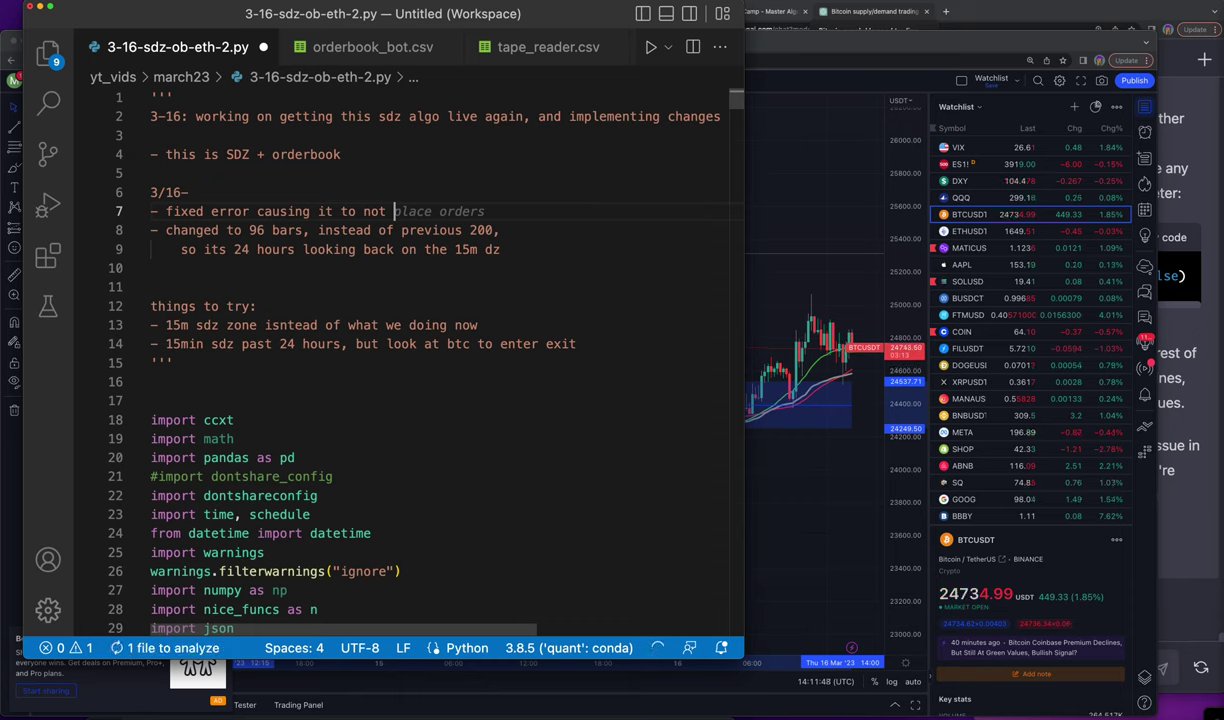
pyautogui.write('place orde')
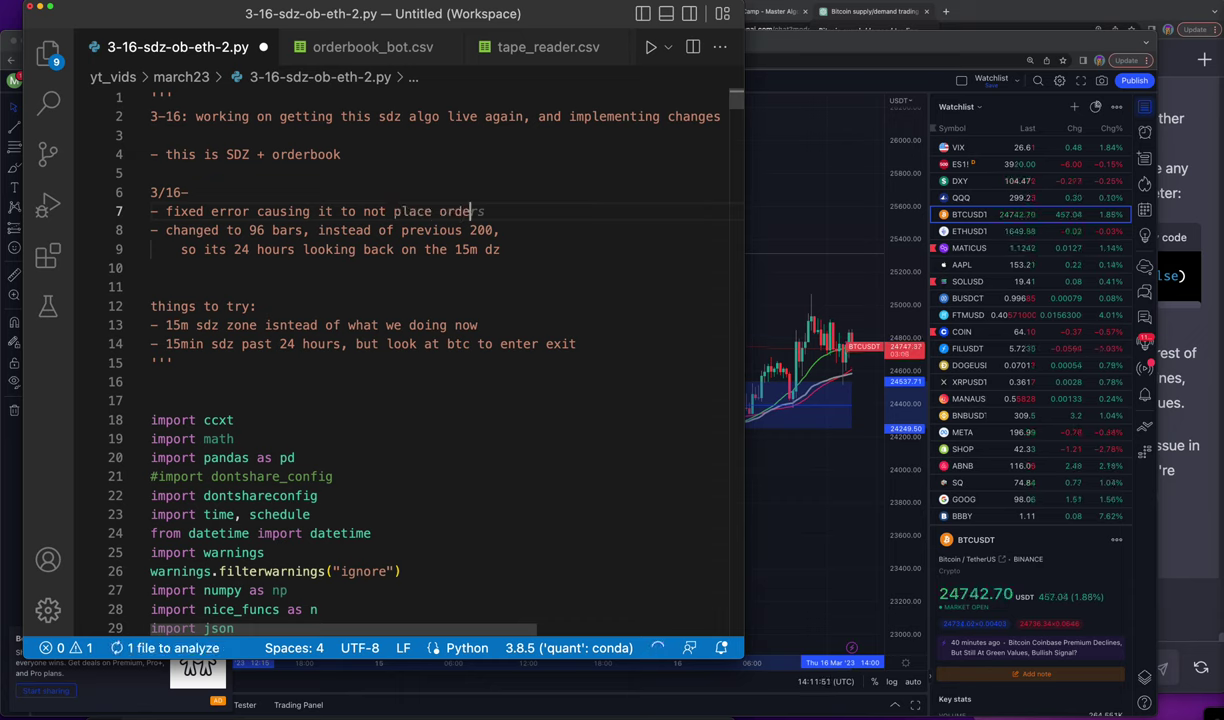
pyautogui.write('rs')
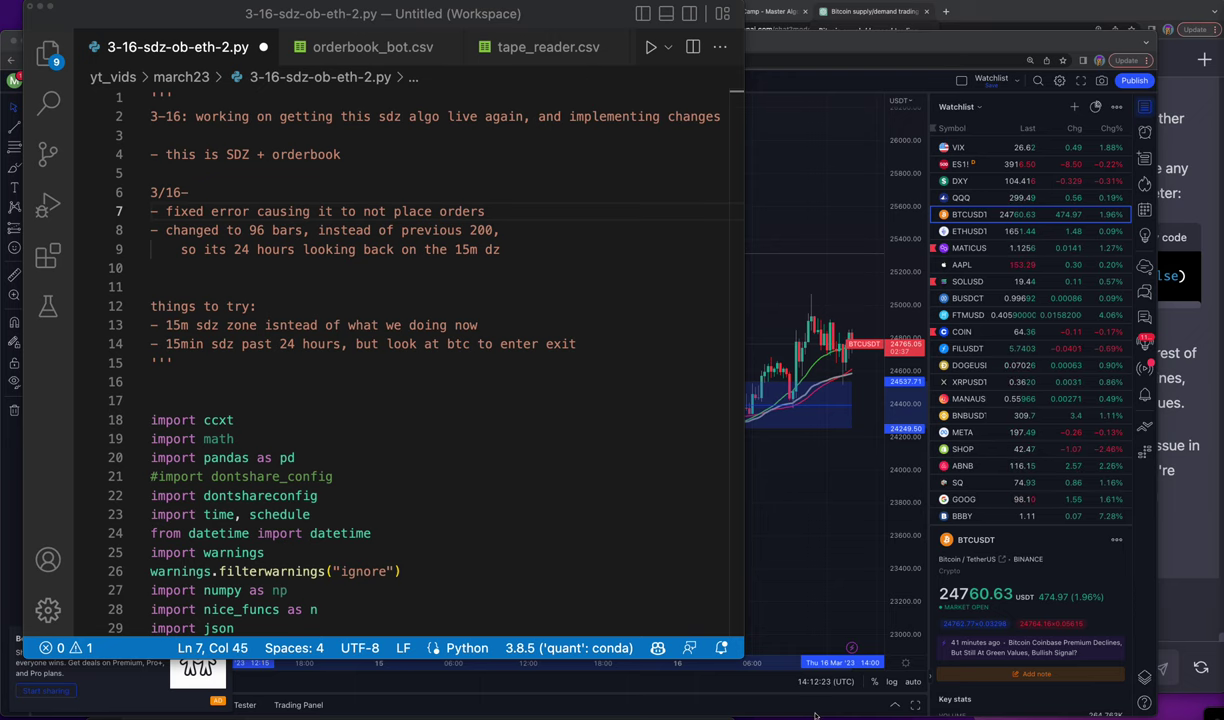
# - Clear the measurement from the TradingView chart and return to the editor
pyautogui.click(718, 429)
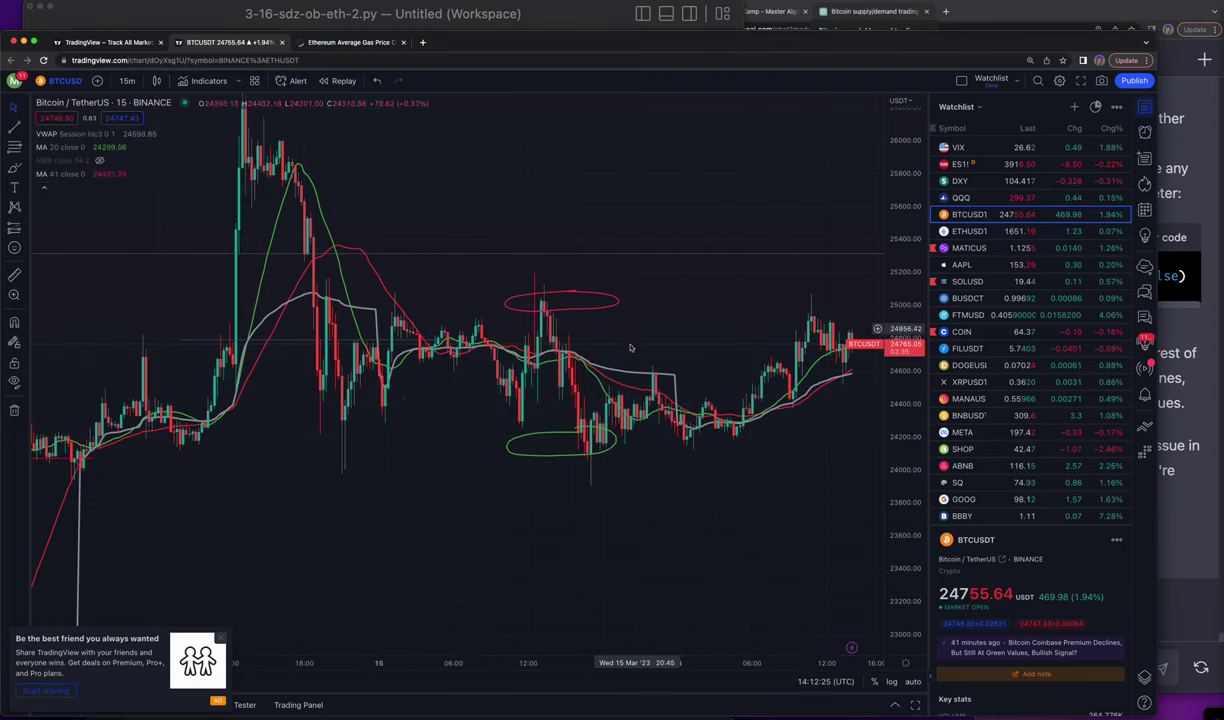
pyautogui.scroll(3, 686, 274)
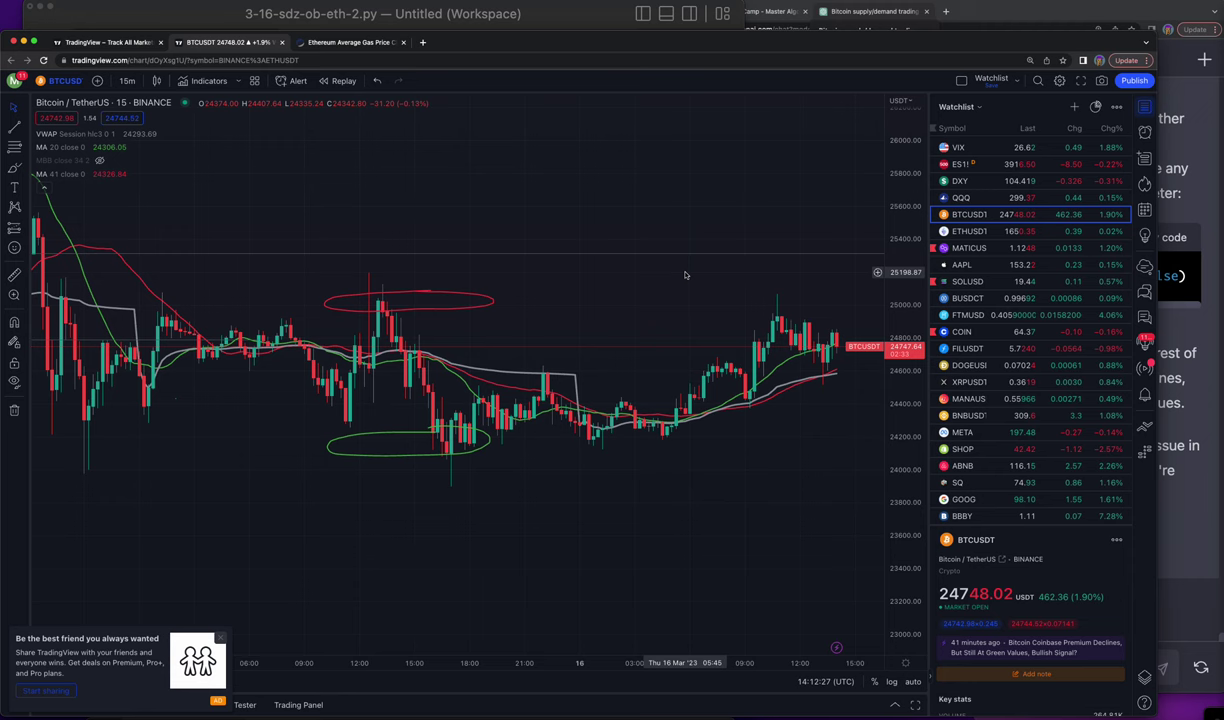
pyautogui.click(213, 15)
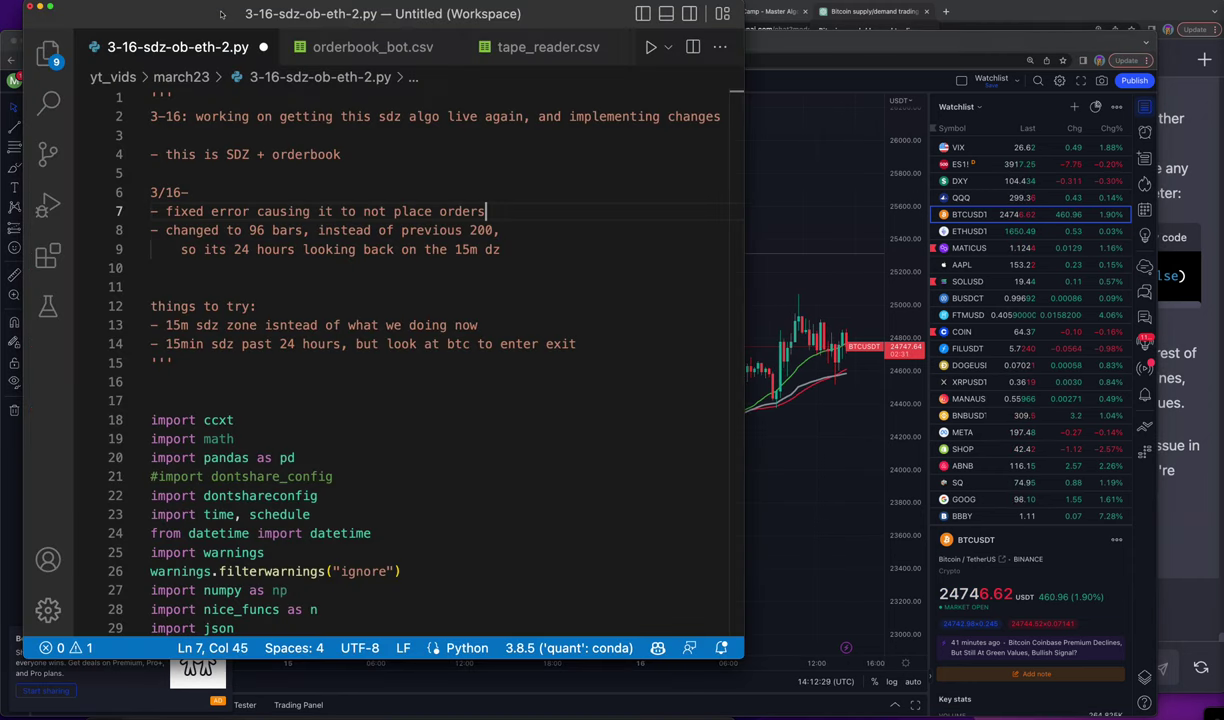
# - Change the heading '3/16-' to '3/16/23' and leave one blank line above 'things to try:'
pyautogui.moveTo(221, 14); pyautogui.dragTo(202, 17)
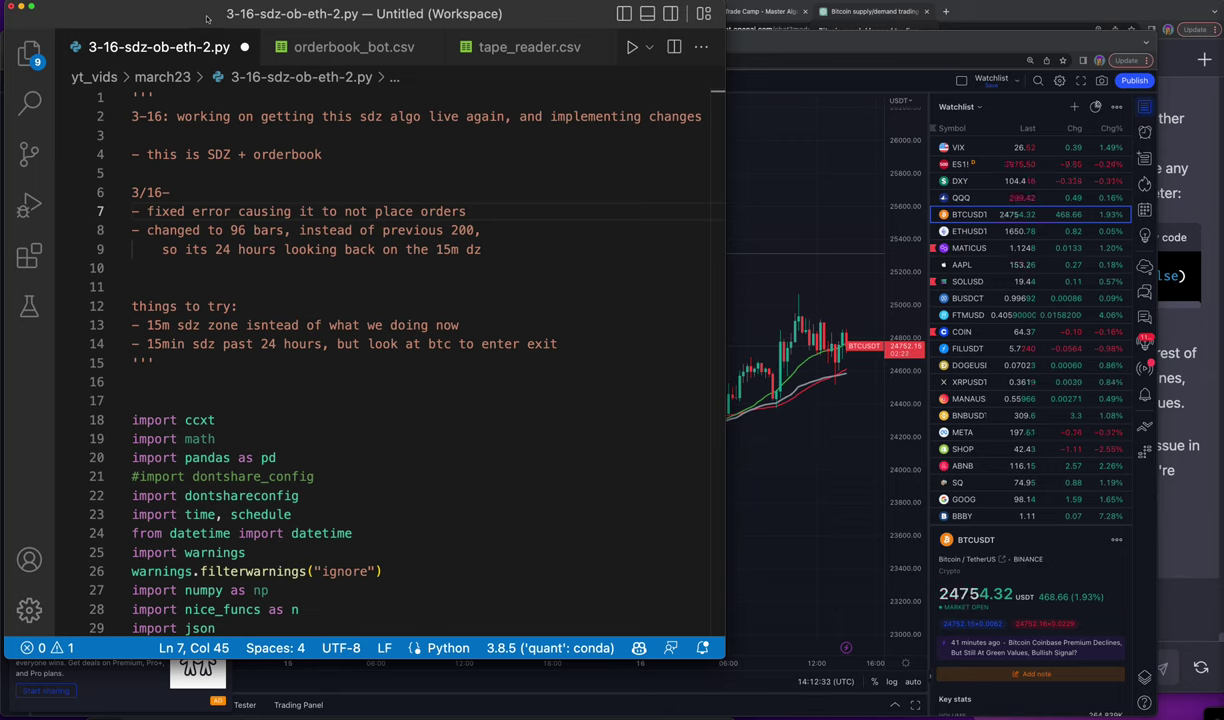
pyautogui.click(251, 293)
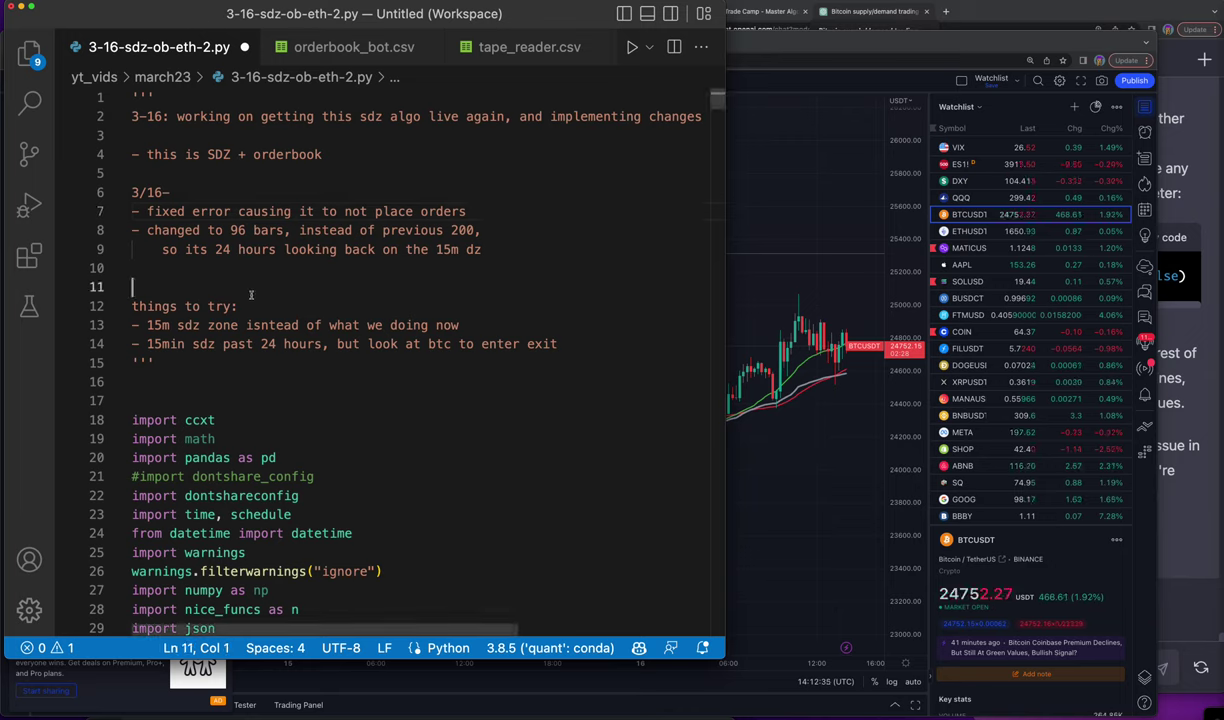
pyautogui.press('BackSpace')
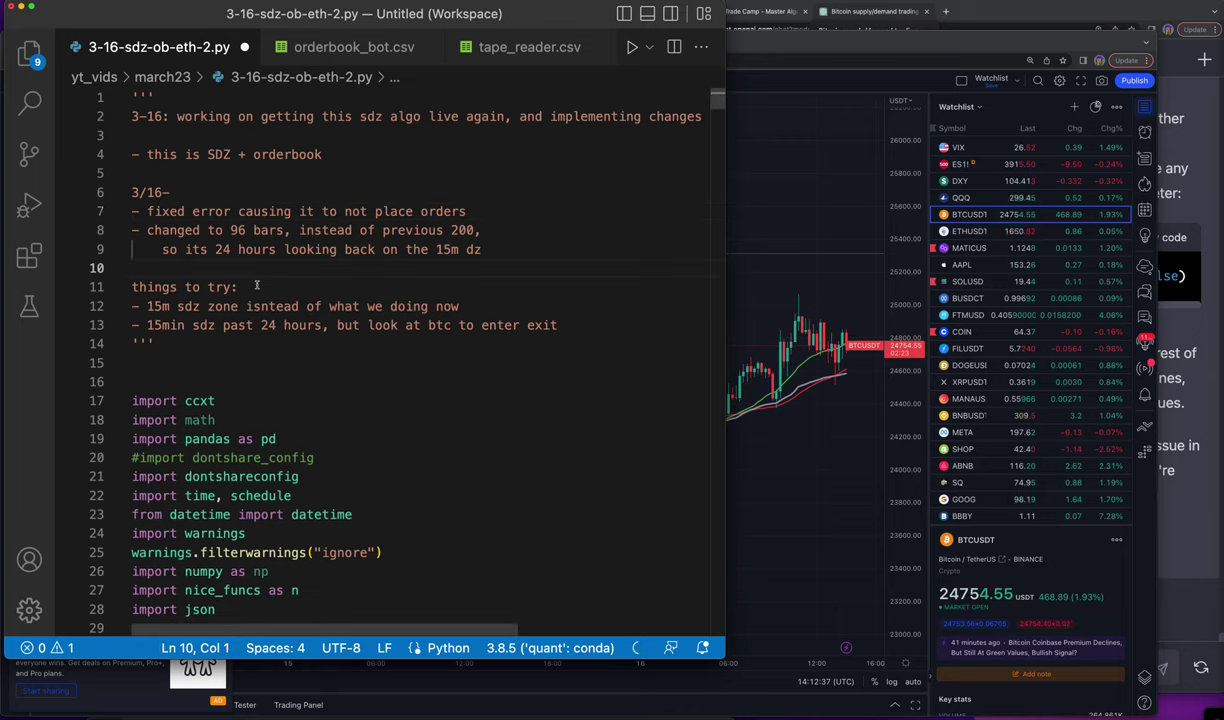
pyautogui.press('Return')
pyautogui.press('Up')
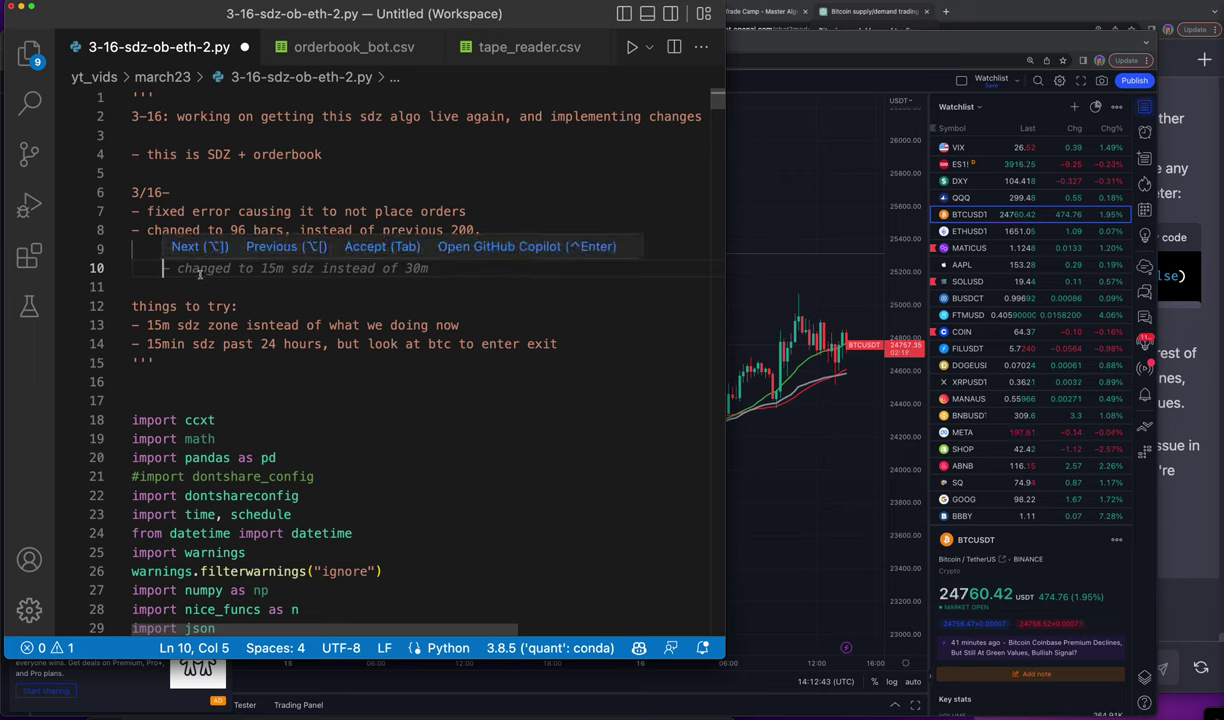
pyautogui.click(170, 192)
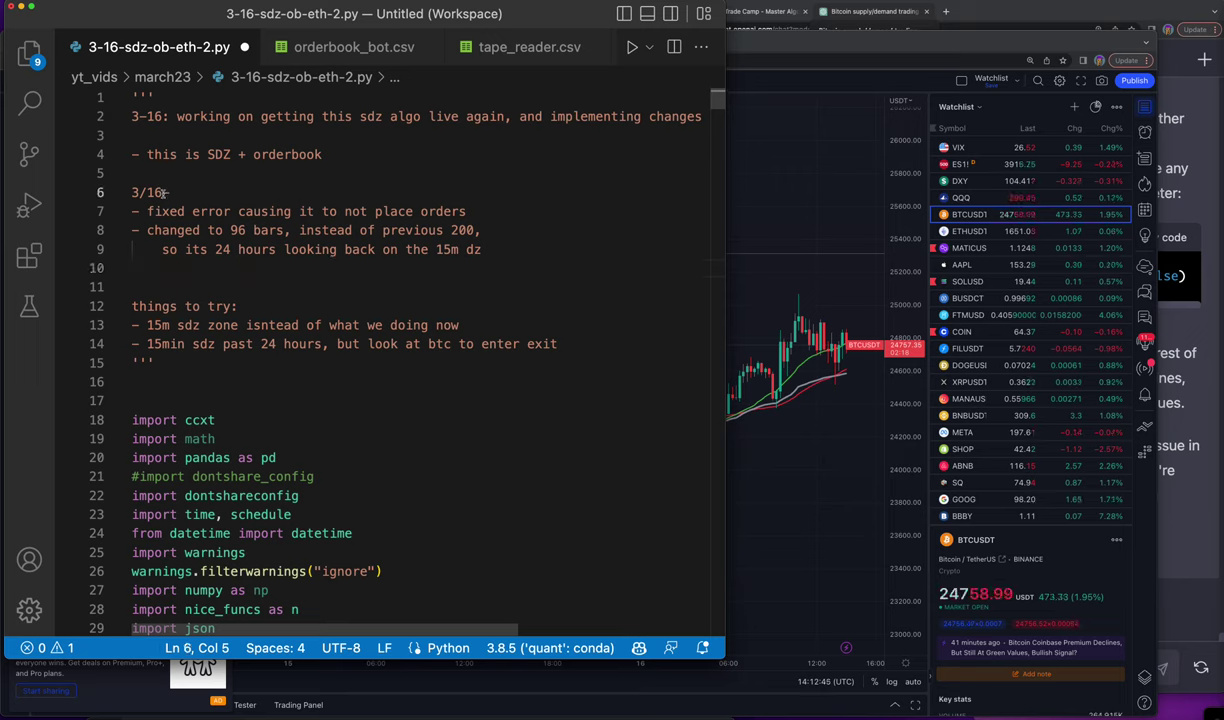
pyautogui.write('/23')
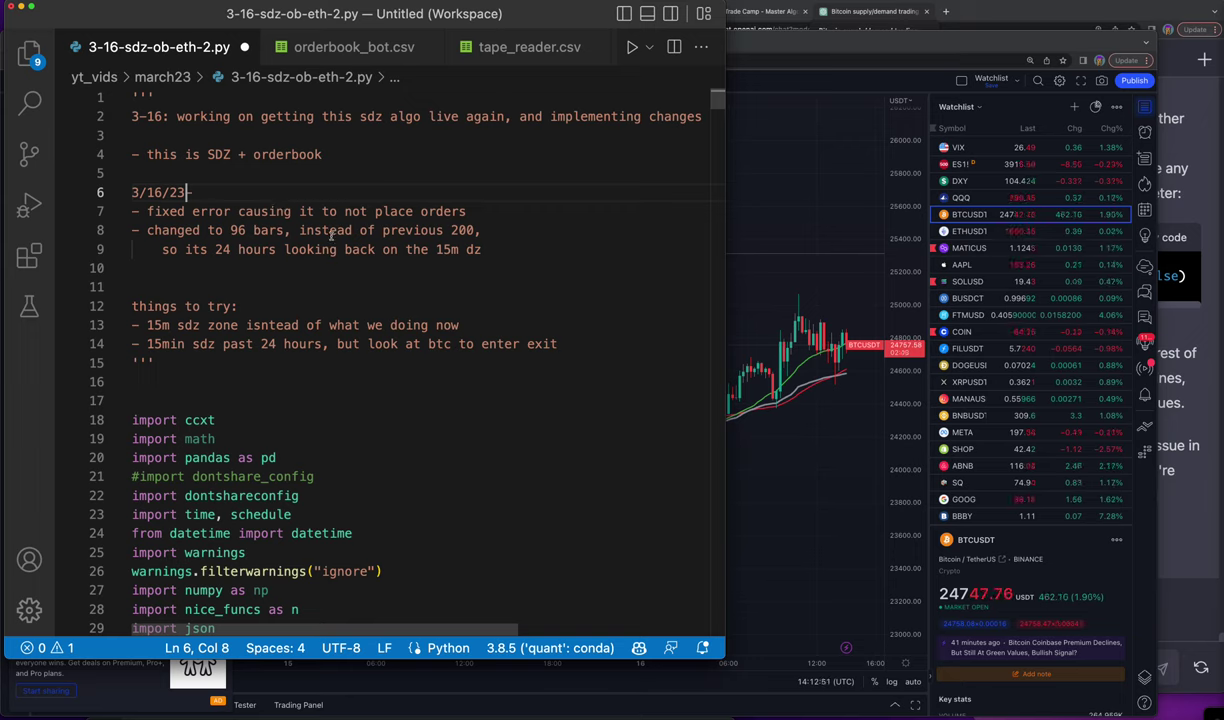
pyautogui.click(134, 287)
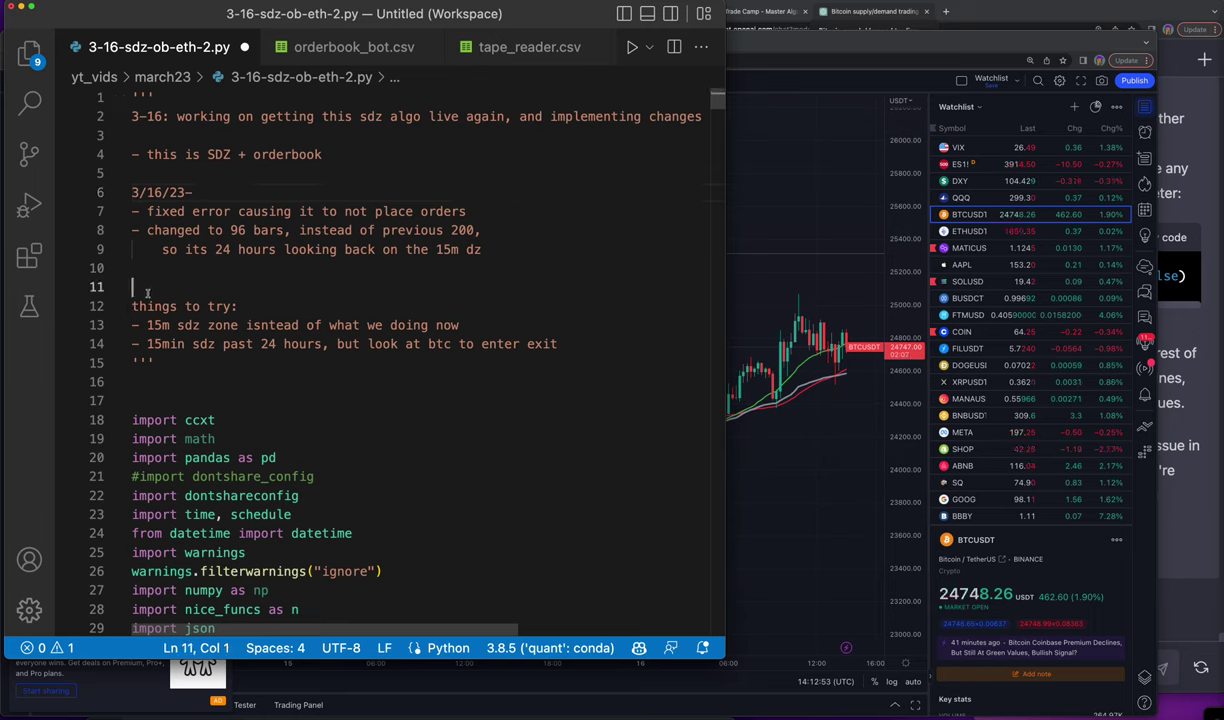
pyautogui.press('BackSpace')
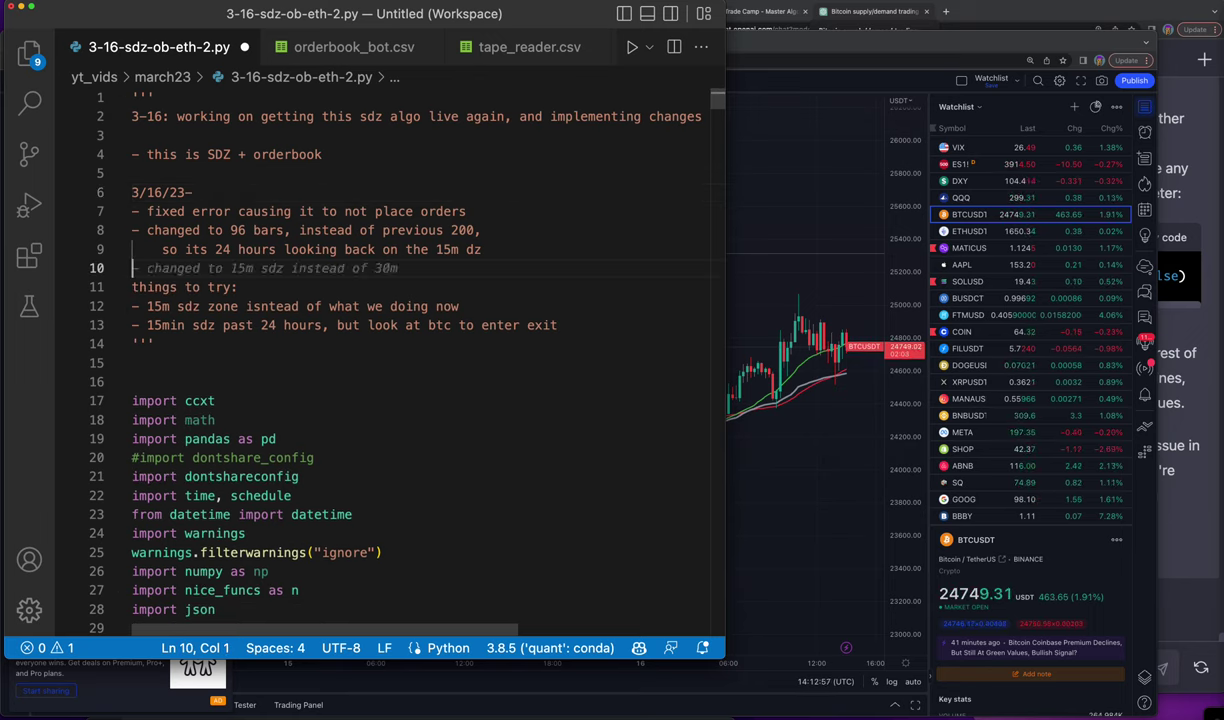
pyautogui.press('Return')
pyautogui.click(566, 249)
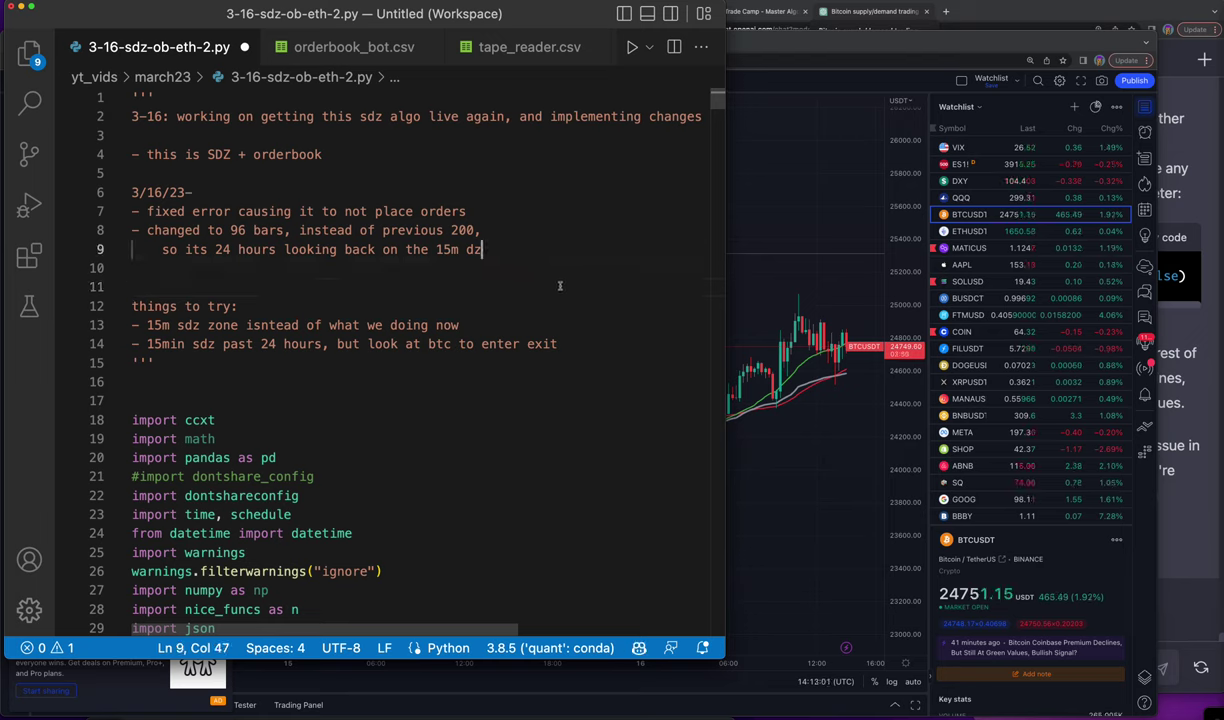
# - Open a new untitled file, show the Explorer sidebar, and browse the Weekly Code bot folders
pyautogui.press('super+n')
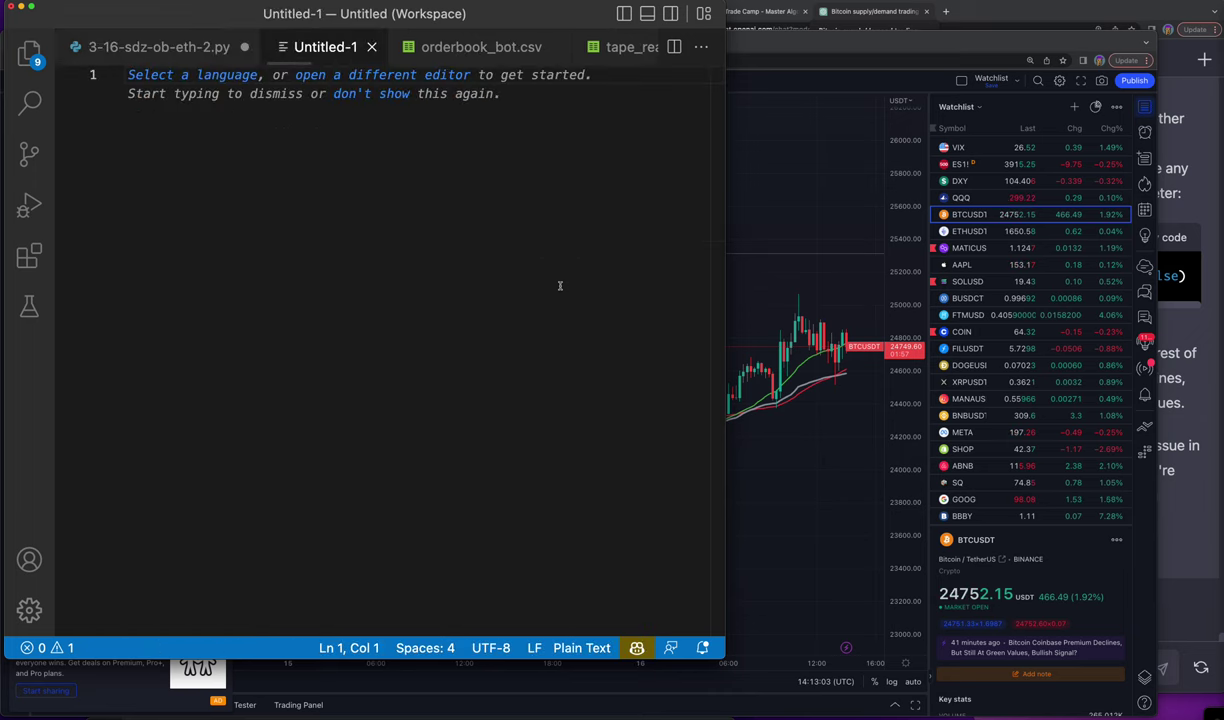
pyautogui.press('super+b')
pyautogui.scroll(-10, 158, 286)
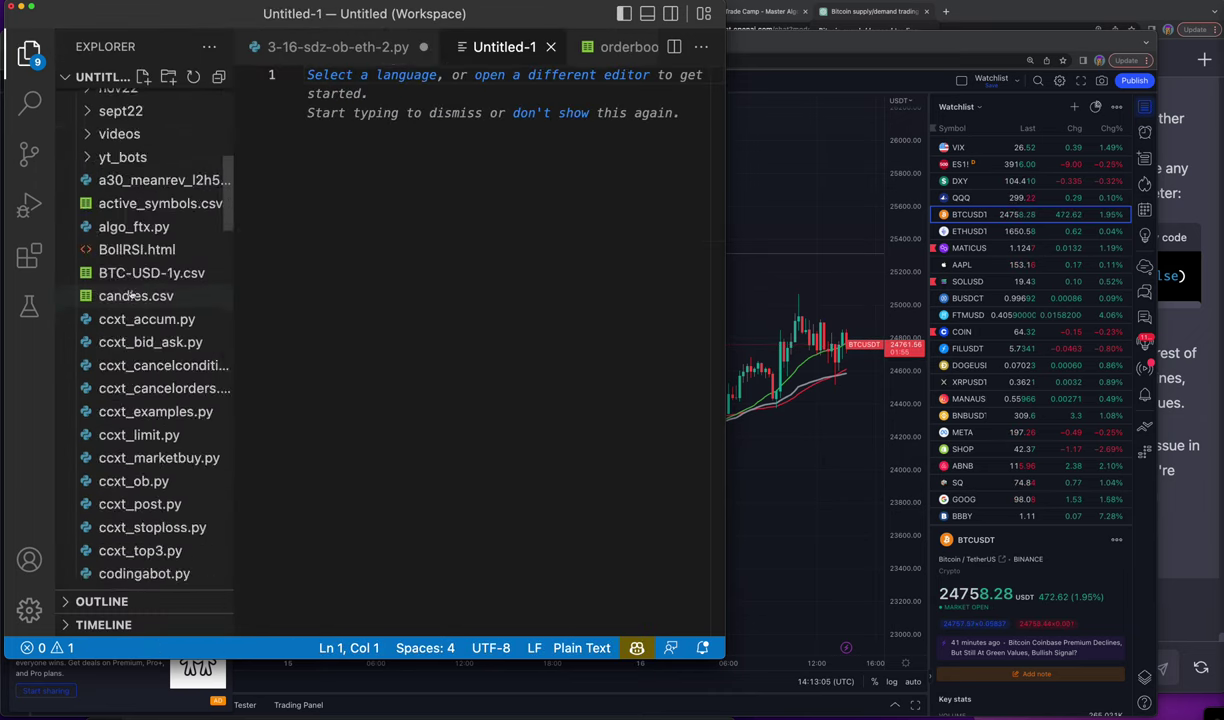
pyautogui.scroll(-10, 152, 281)
pyautogui.scroll(5, 155, 282)
pyautogui.scroll(3, 157, 283)
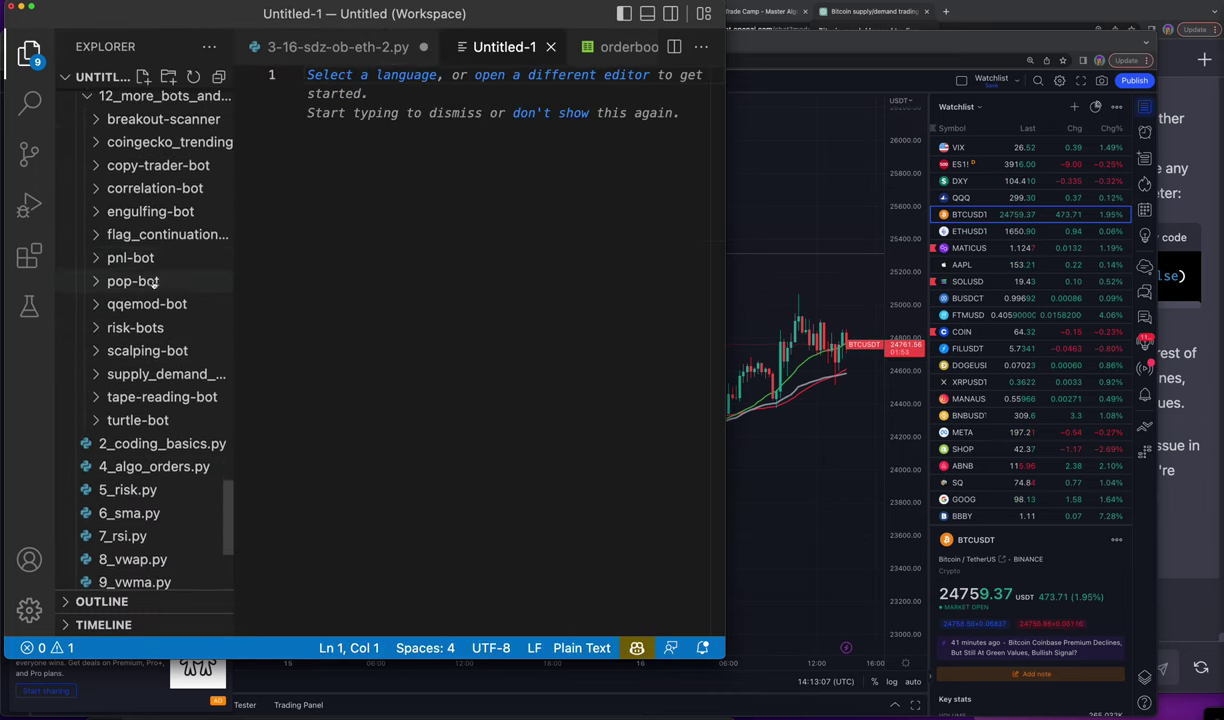
pyautogui.scroll(2, 159, 284)
pyautogui.scroll(3, 161, 285)
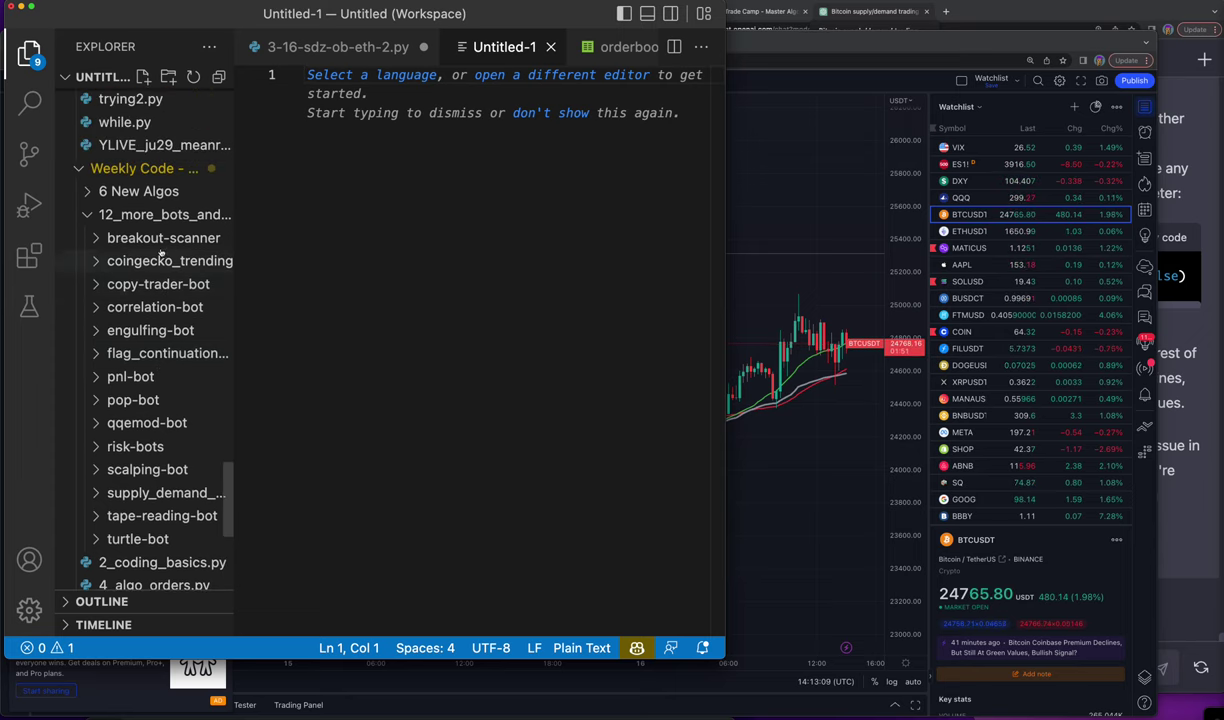
# - Switch to the Algo Trade Camp page and scroll through its lessons and Full Trading Algorithms
pyautogui.click(760, 11)
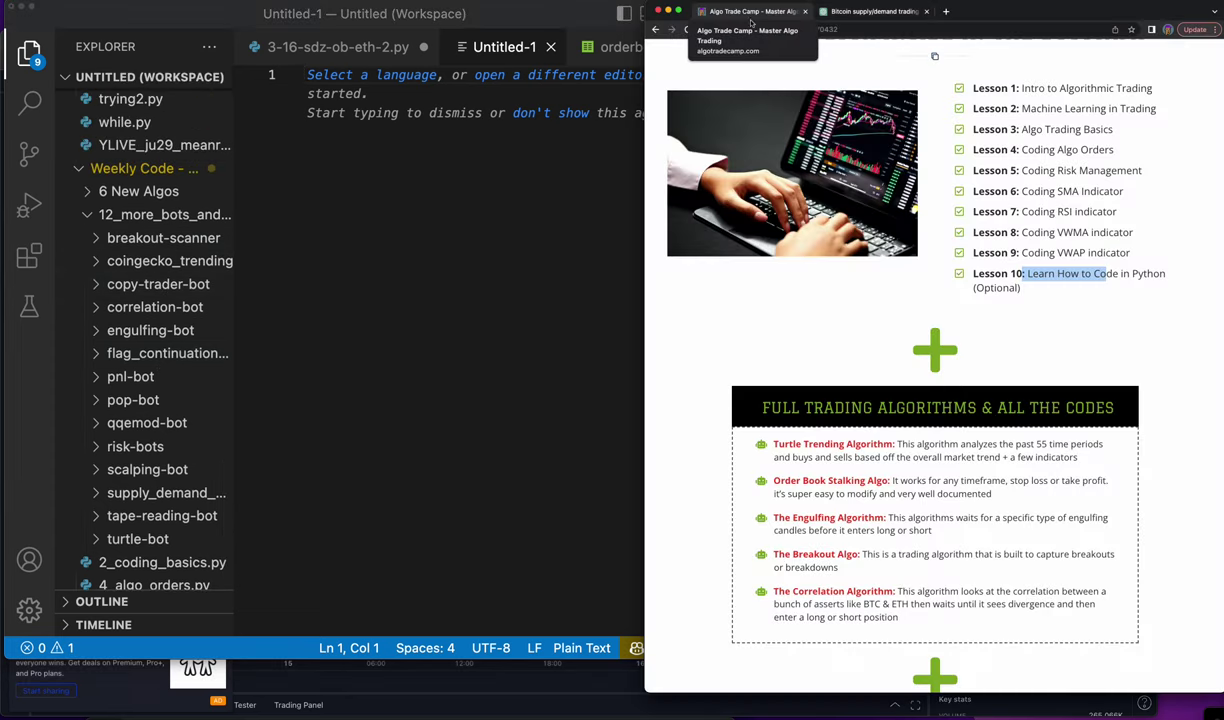
pyautogui.scroll(-5, 957, 320)
pyautogui.scroll(3, 956, 318)
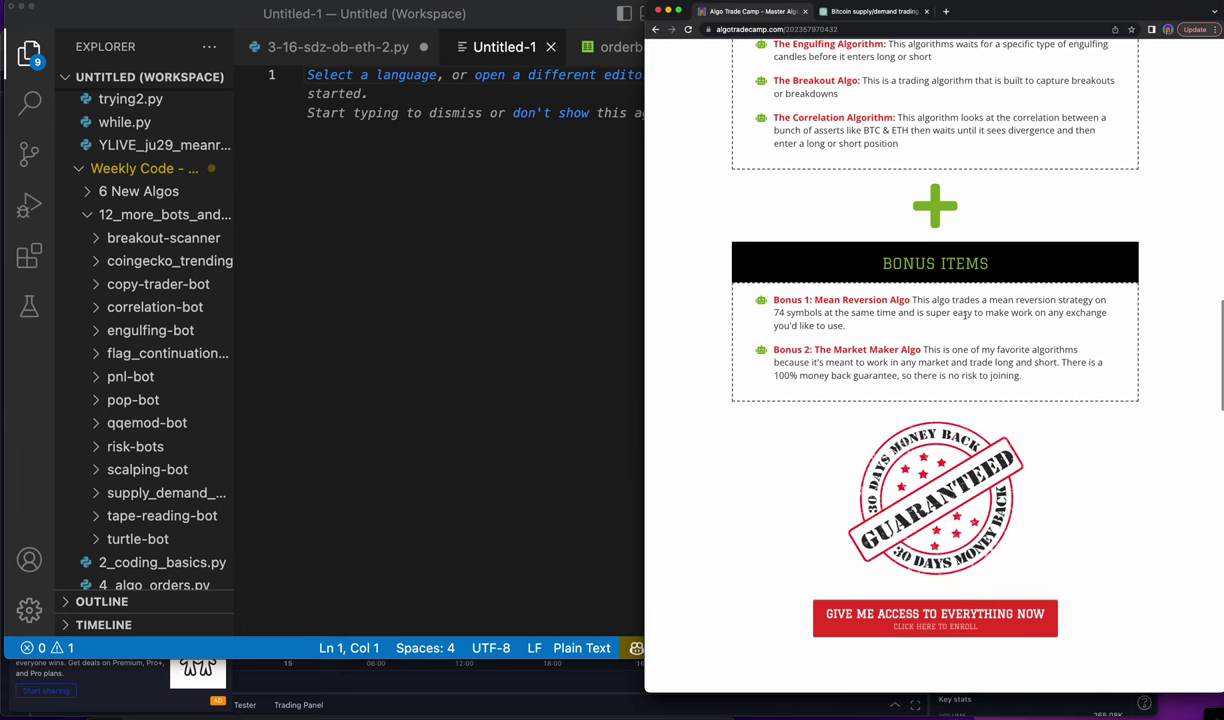
pyautogui.scroll(5, 1000, 312)
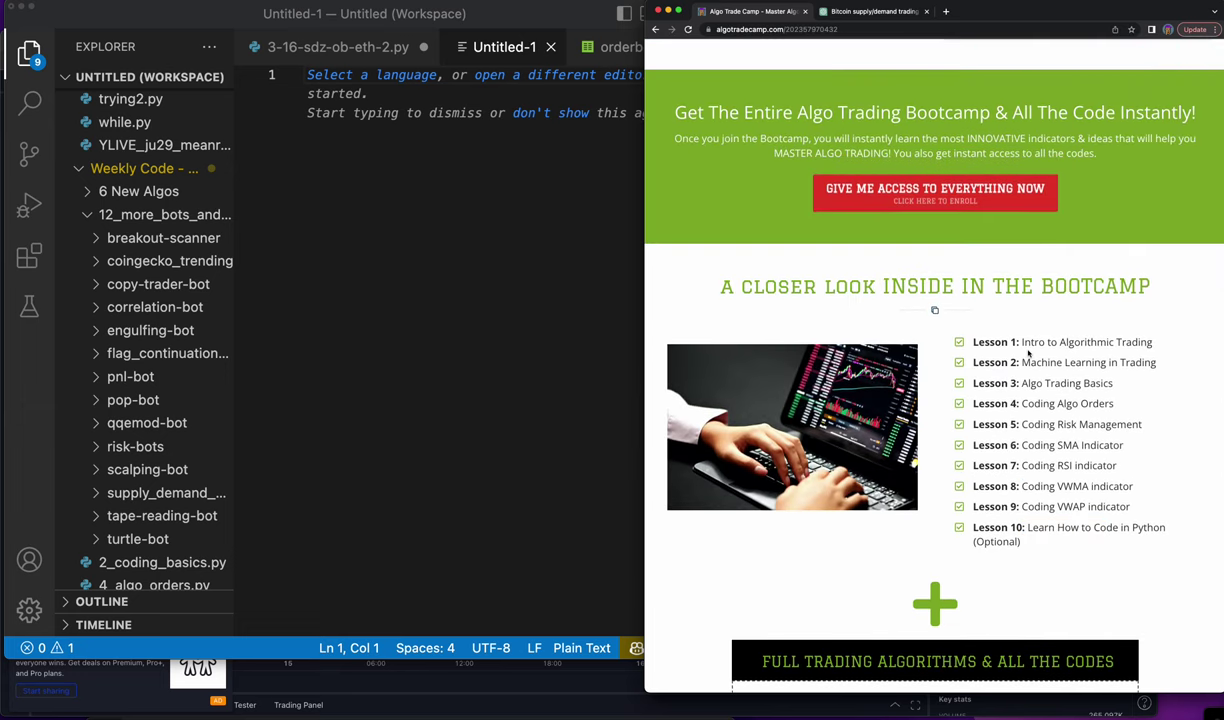
pyautogui.moveTo(1021, 342); pyautogui.dragTo(1108, 342)
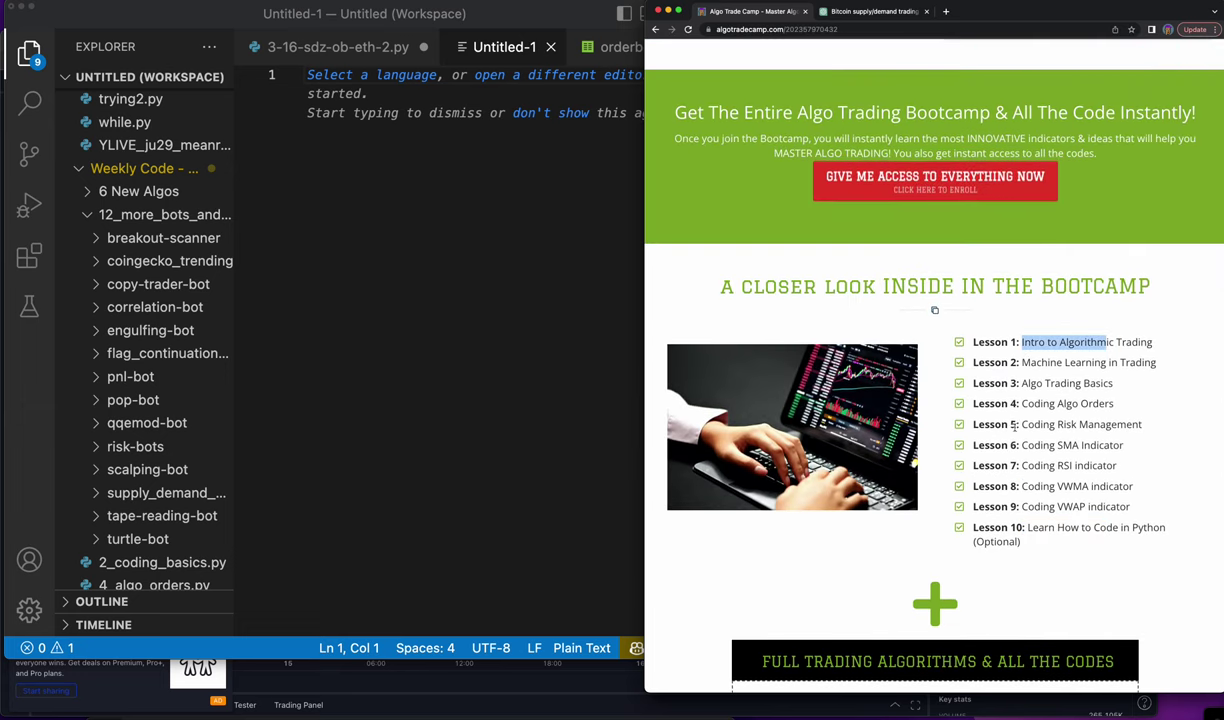
pyautogui.scroll(-2, 1075, 550)
pyautogui.scroll(-3, 1059, 506)
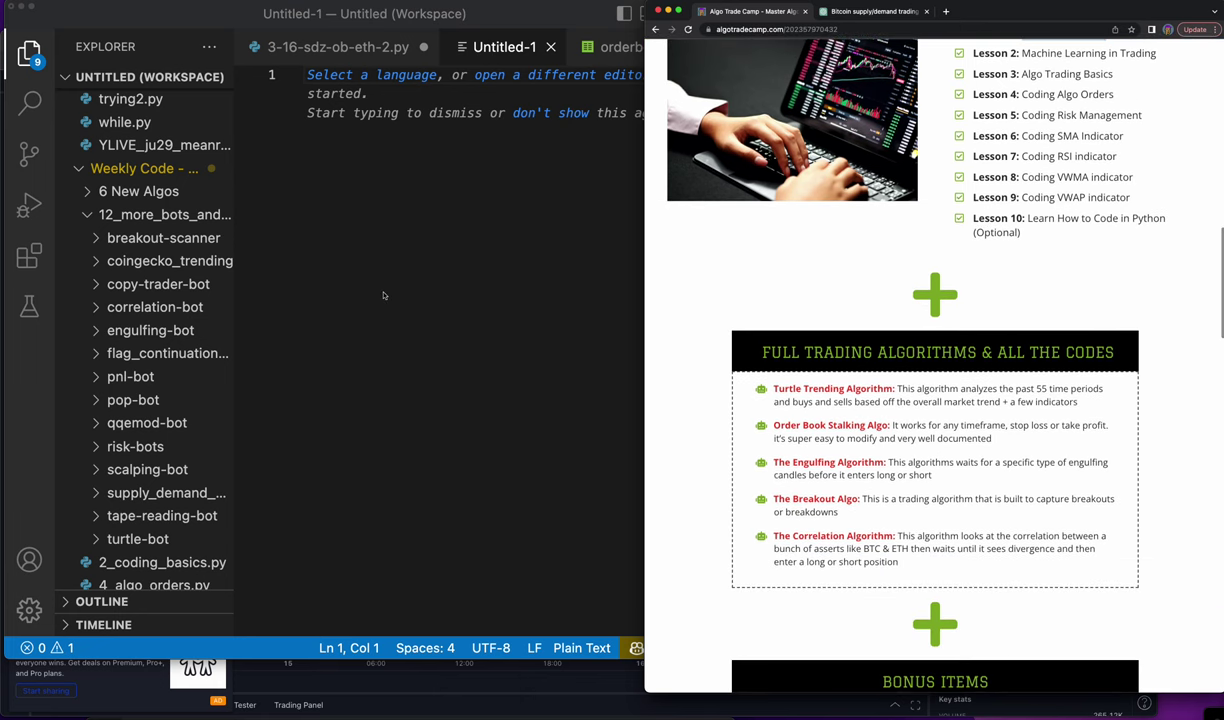
# - Bring VS Code forward and scroll the Explorer to yt_vids > march23 and its sdz script
pyautogui.click(177, 268)
pyautogui.scroll(-1, 180, 291)
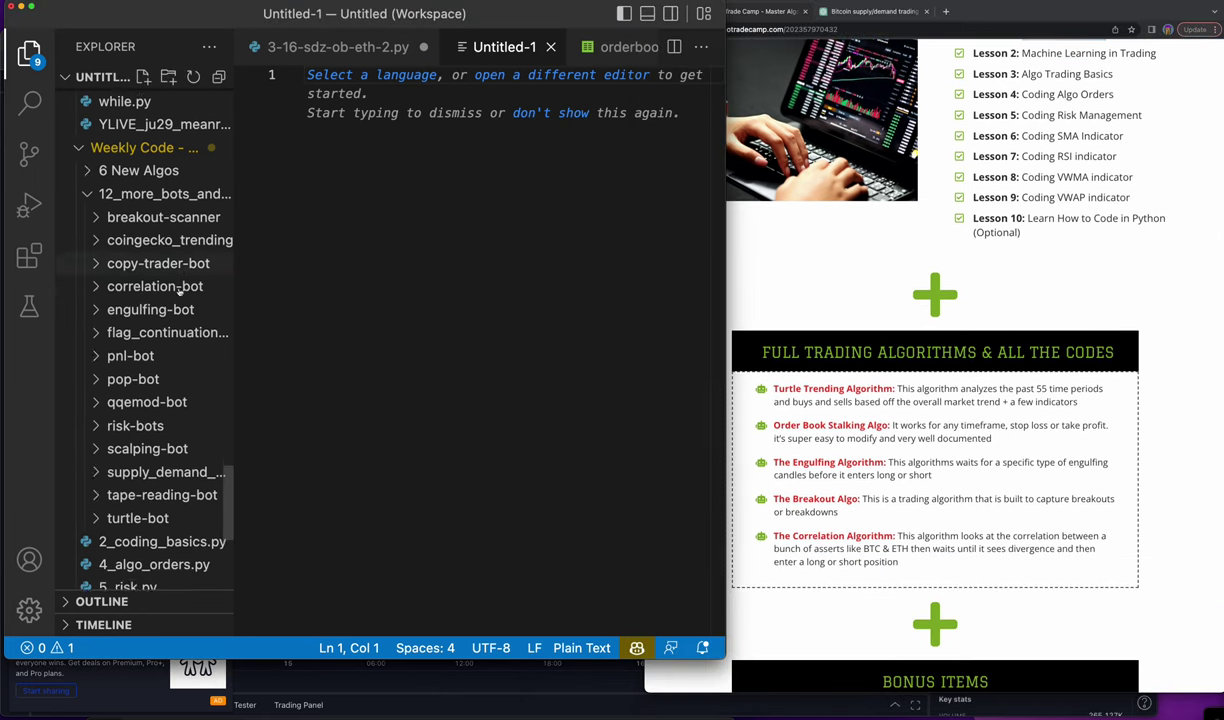
pyautogui.scroll(-3, 180, 291)
pyautogui.scroll(5, 190, 289)
pyautogui.scroll(1, 193, 288)
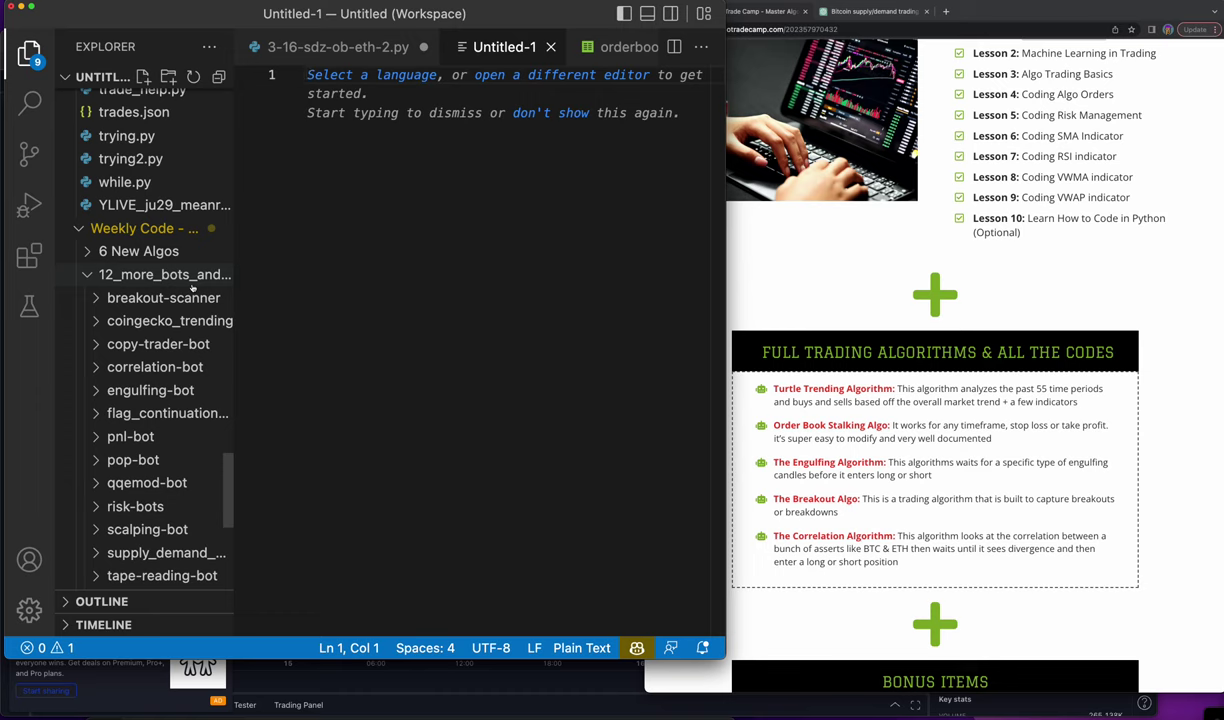
pyautogui.scroll(-3, 193, 288)
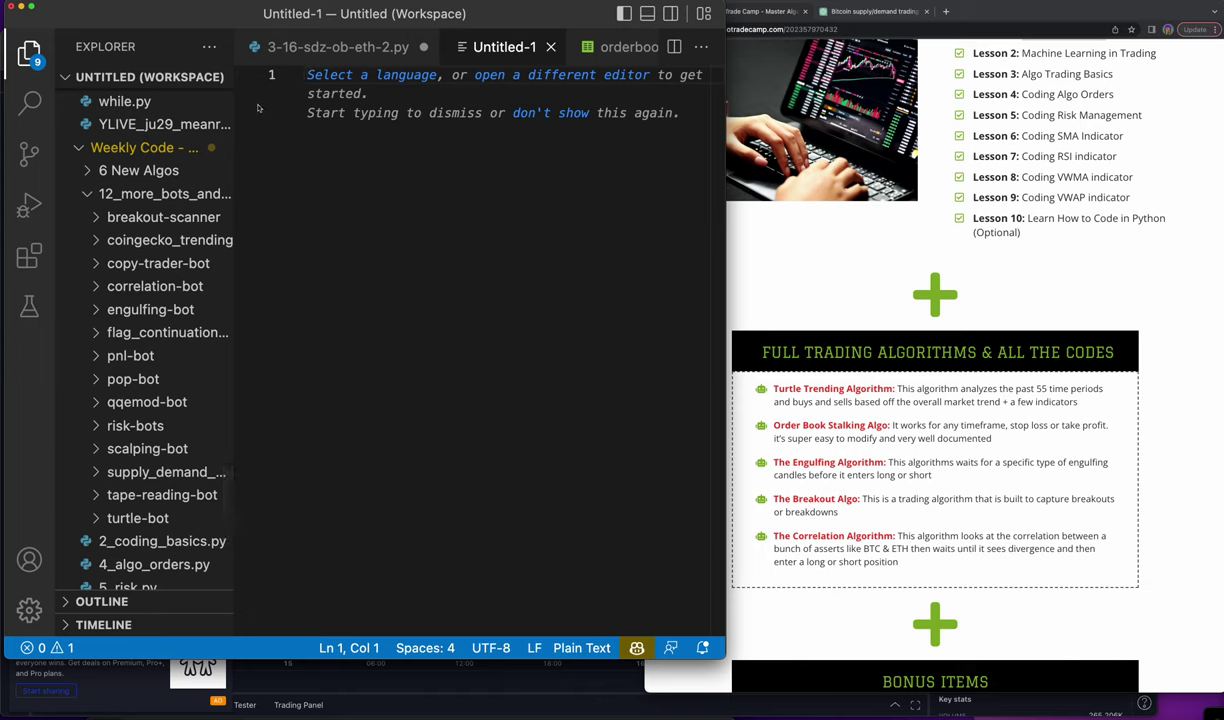
pyautogui.scroll(-10, 140, 205)
pyautogui.scroll(-10, 140, 205)
pyautogui.scroll(-5, 140, 205)
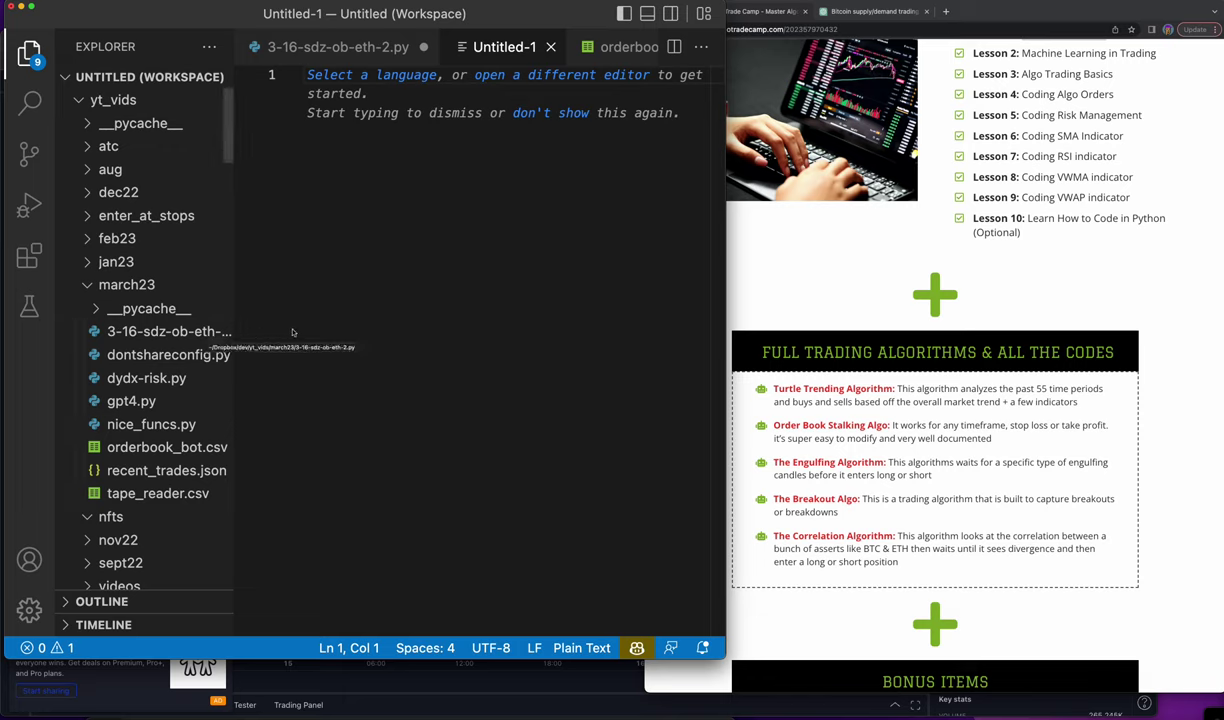
# - Open 3-16-sdz-ob-eth-2.py and select all code from line 16 to the end of the file
pyautogui.click(203, 335)
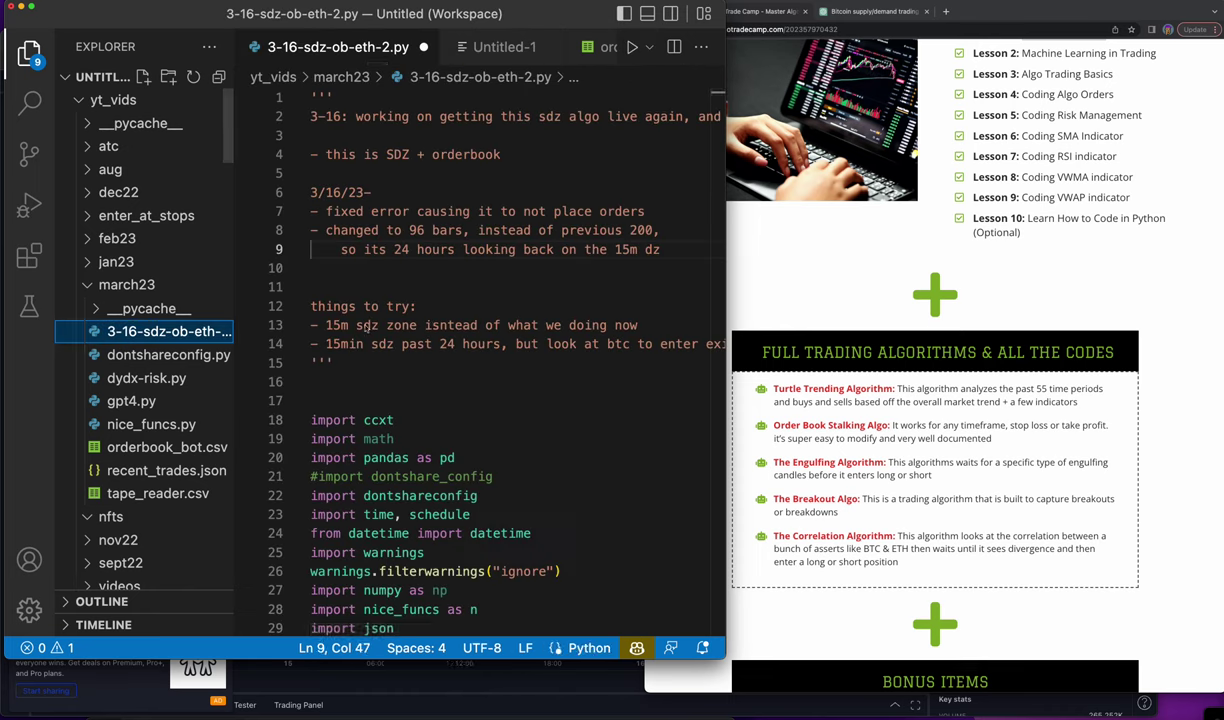
pyautogui.scroll(-3, 416, 400)
pyautogui.scroll(-3, 416, 400)
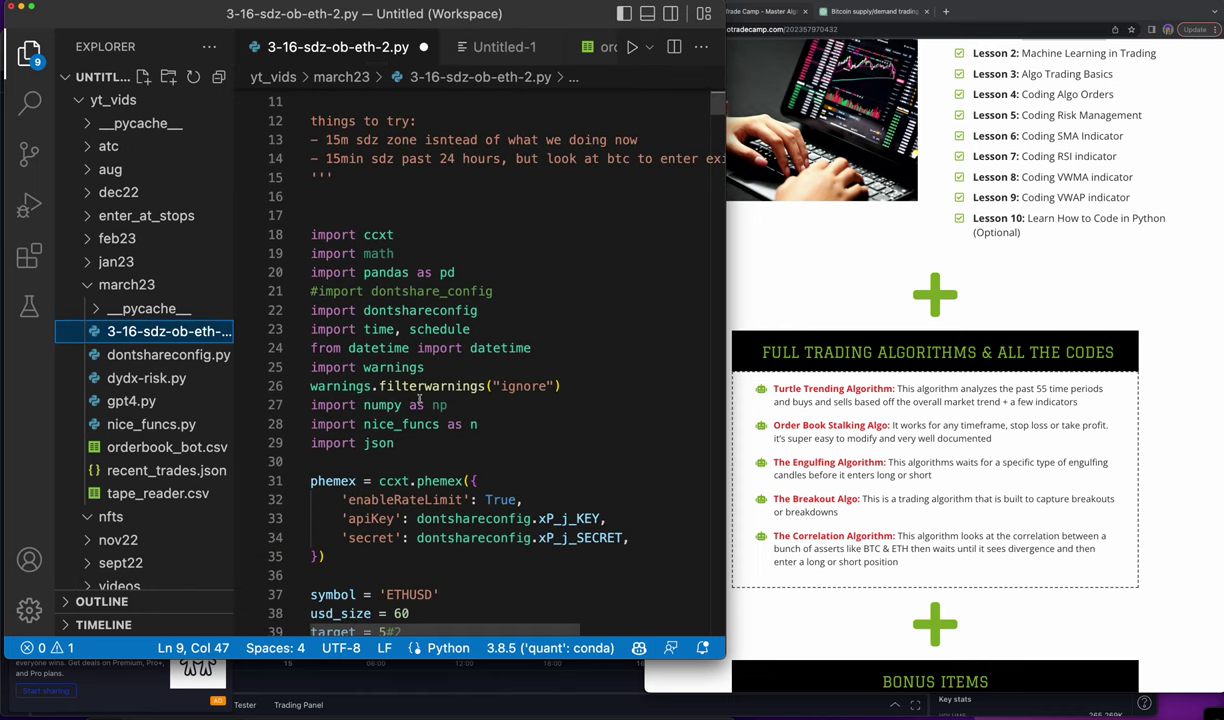
pyautogui.click(325, 198)
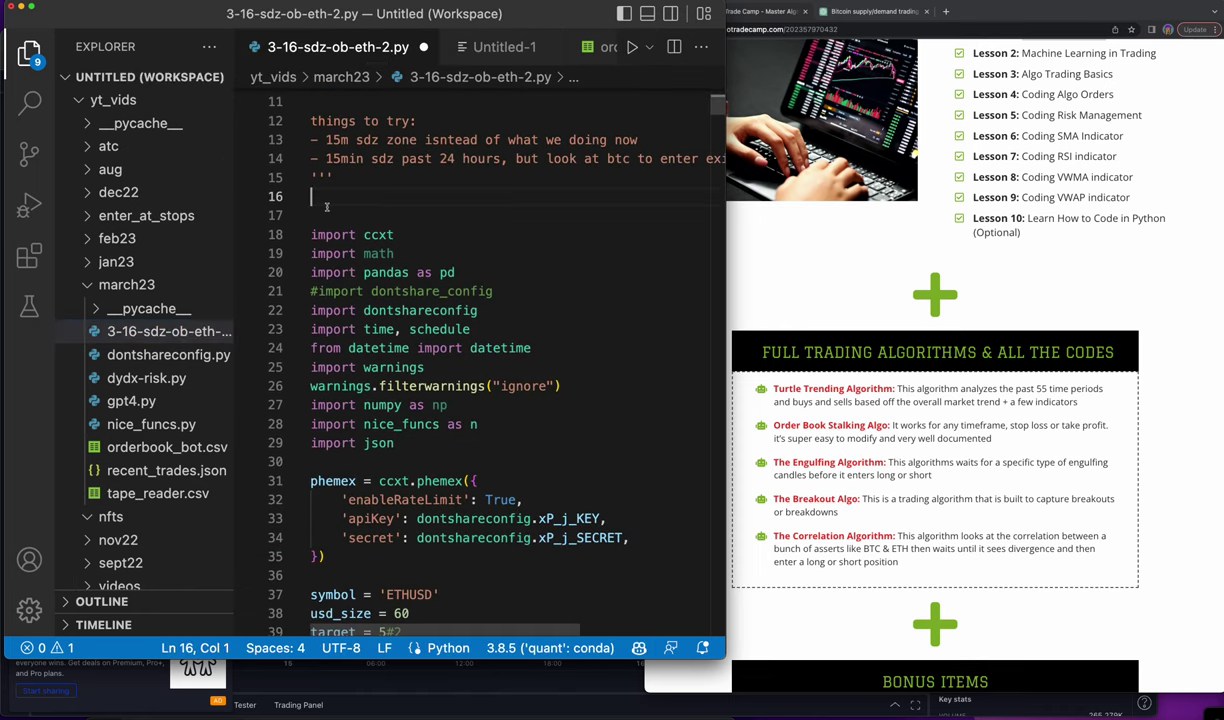
pyautogui.press('super+shift+Down')
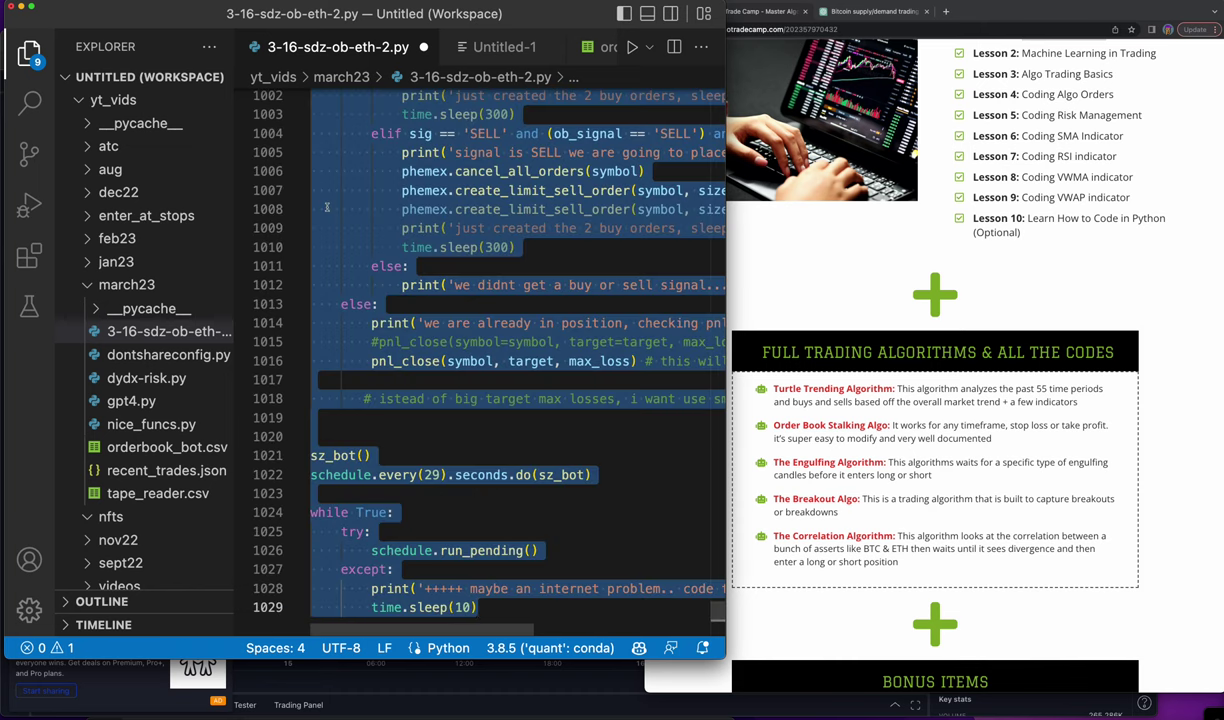
pyautogui.moveTo(150, 320)
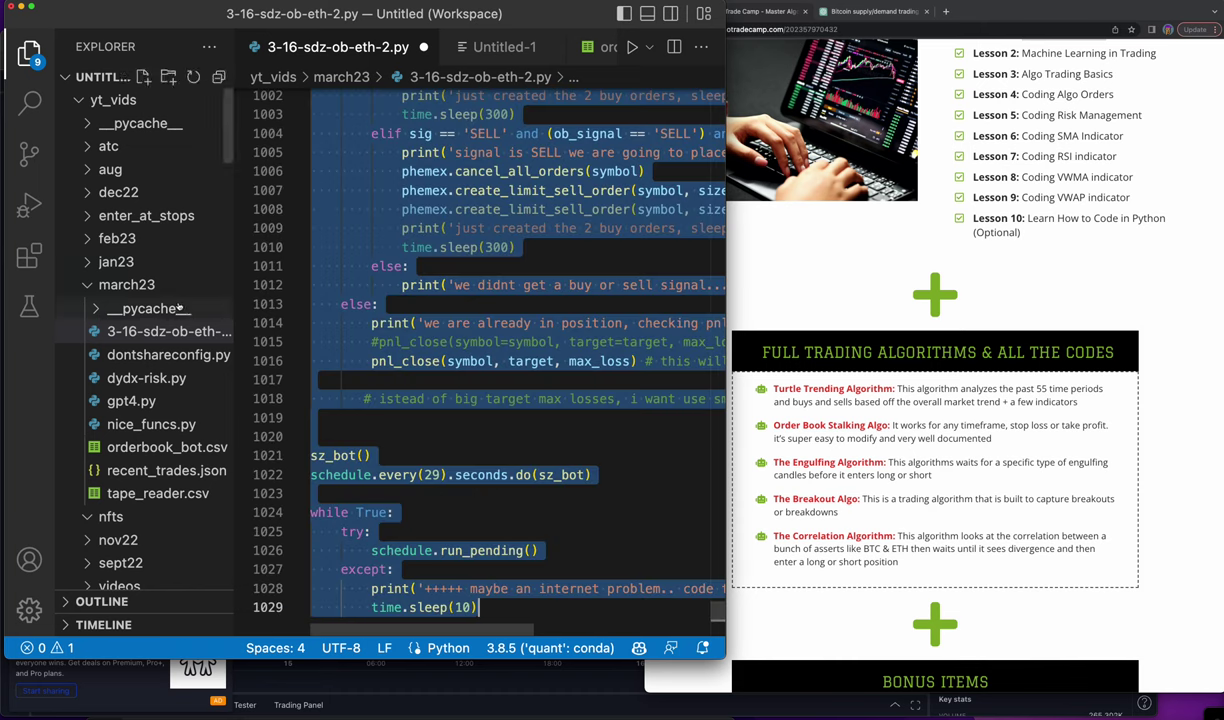
# - Scroll to the Weekly Code bot folders and briefly expand and collapse supply_demand
pyautogui.scroll(-10, 209, 395)
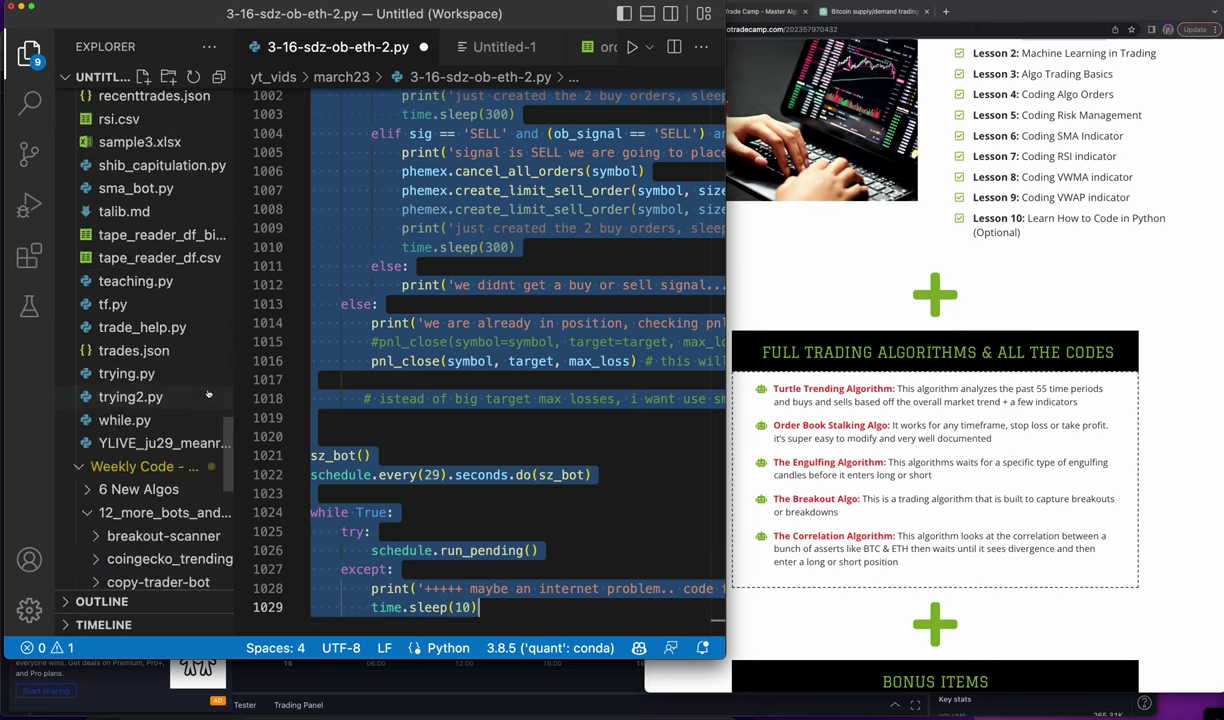
pyautogui.scroll(-5, 209, 395)
pyautogui.scroll(10, 200, 331)
pyautogui.scroll(2, 203, 336)
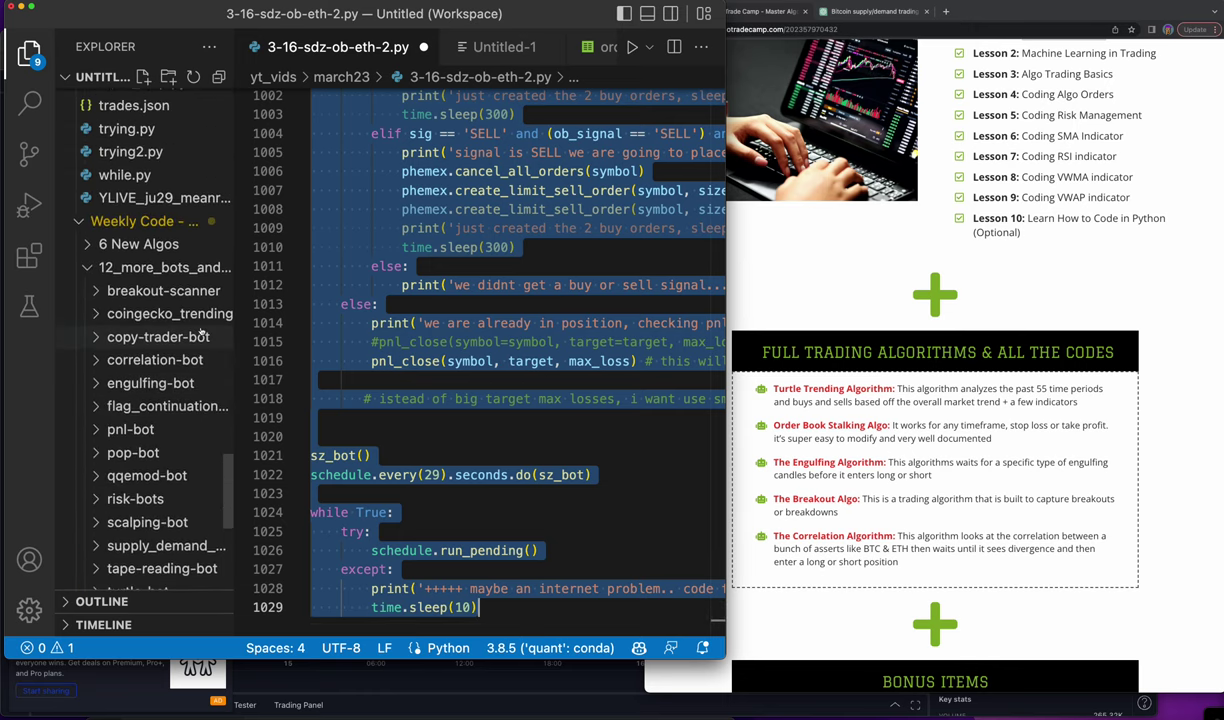
pyautogui.scroll(-2, 172, 383)
pyautogui.scroll(-2, 170, 396)
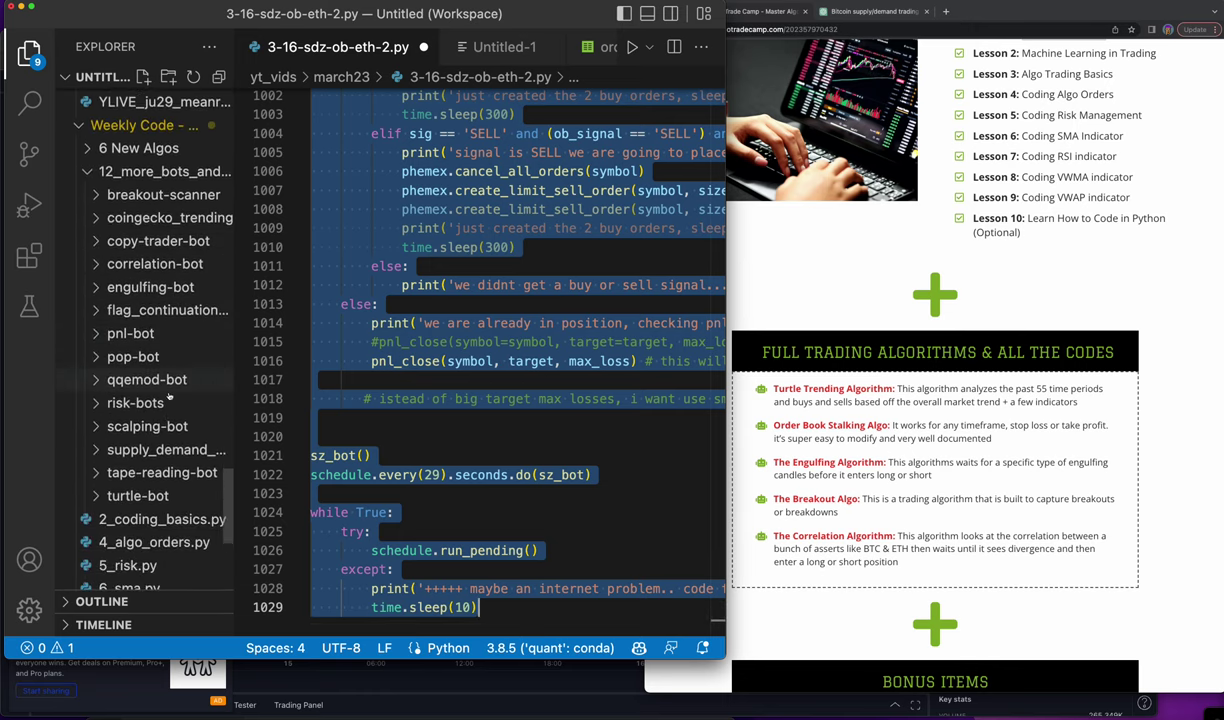
pyautogui.click(161, 452)
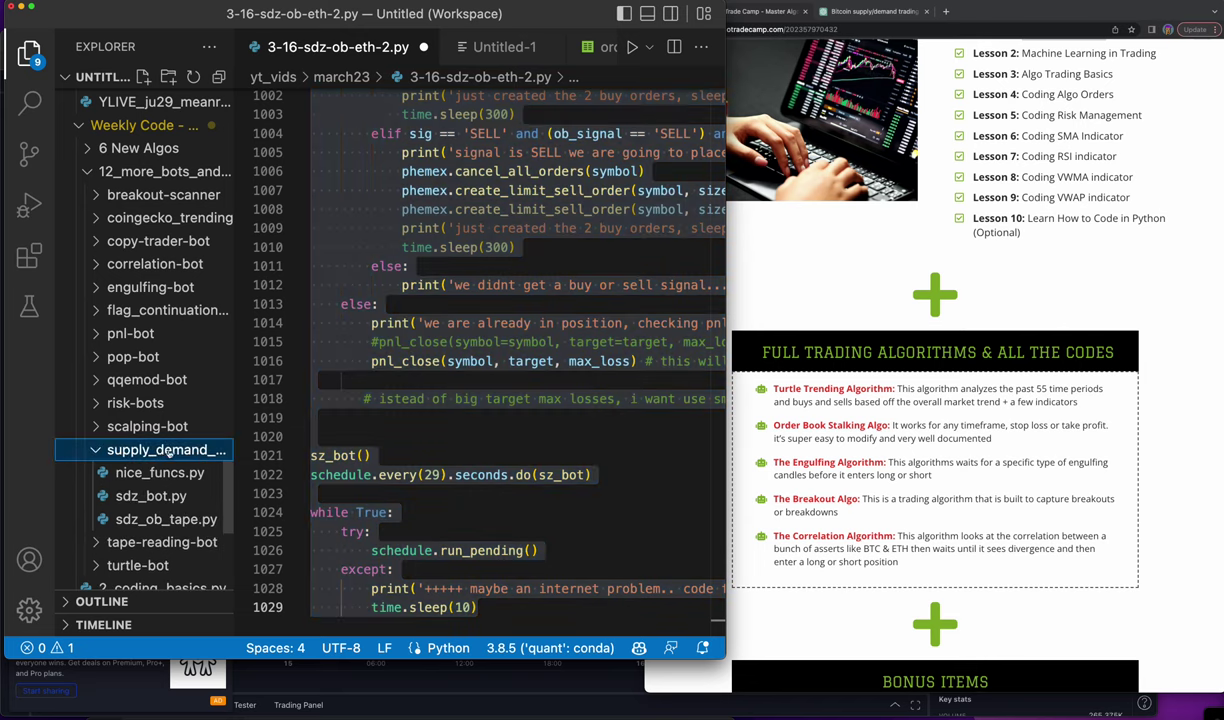
pyautogui.click(169, 451)
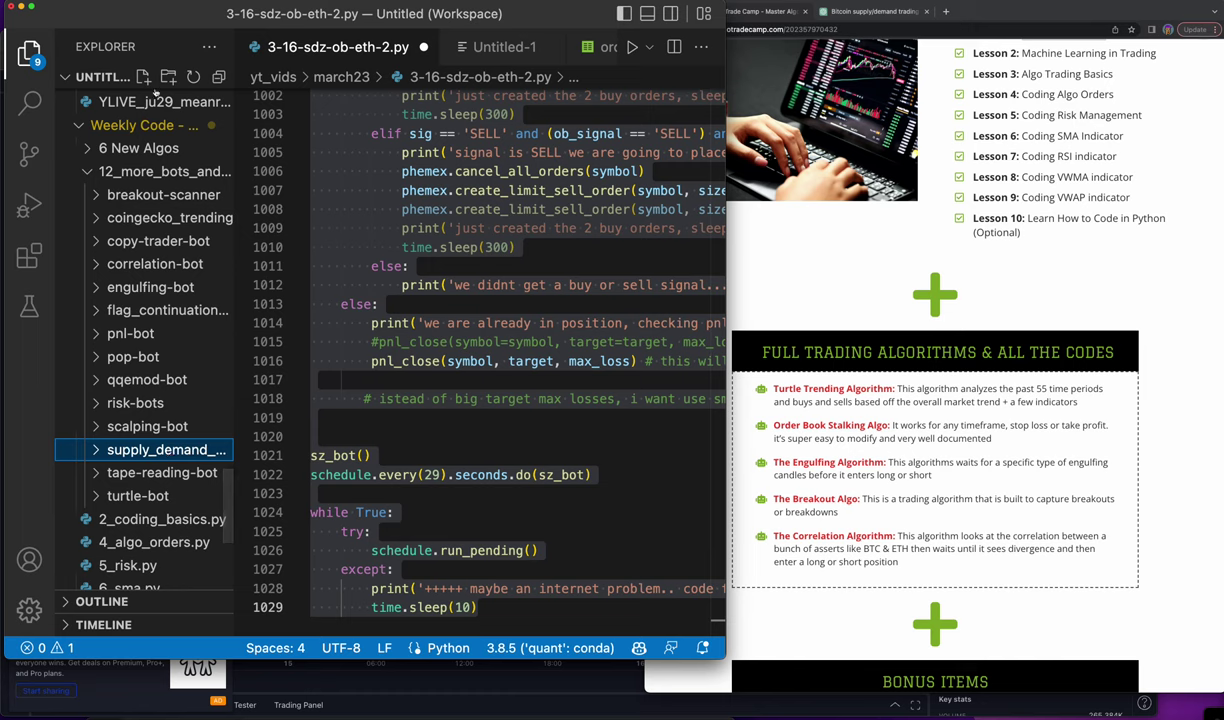
# - Create a supply_demand_orderbook folder inside the 12_more_bots collection
pyautogui.click(119, 174)
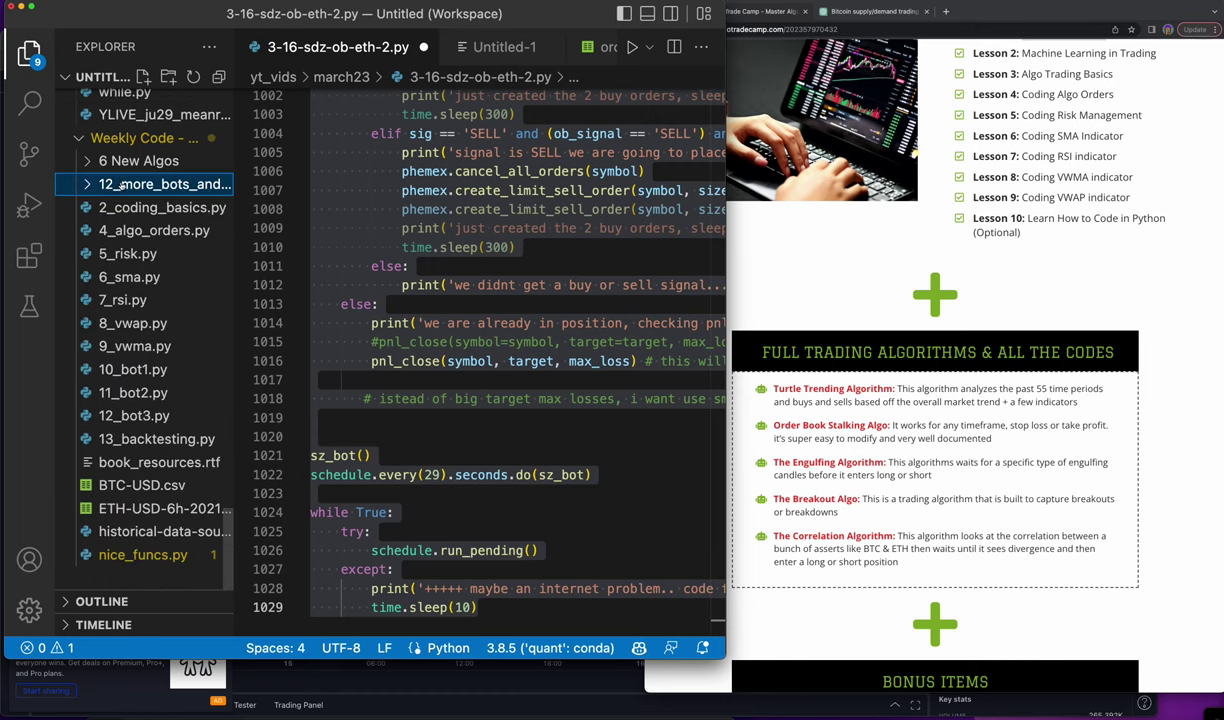
pyautogui.click(119, 184)
pyautogui.click(168, 77)
pyautogui.write('supply_')
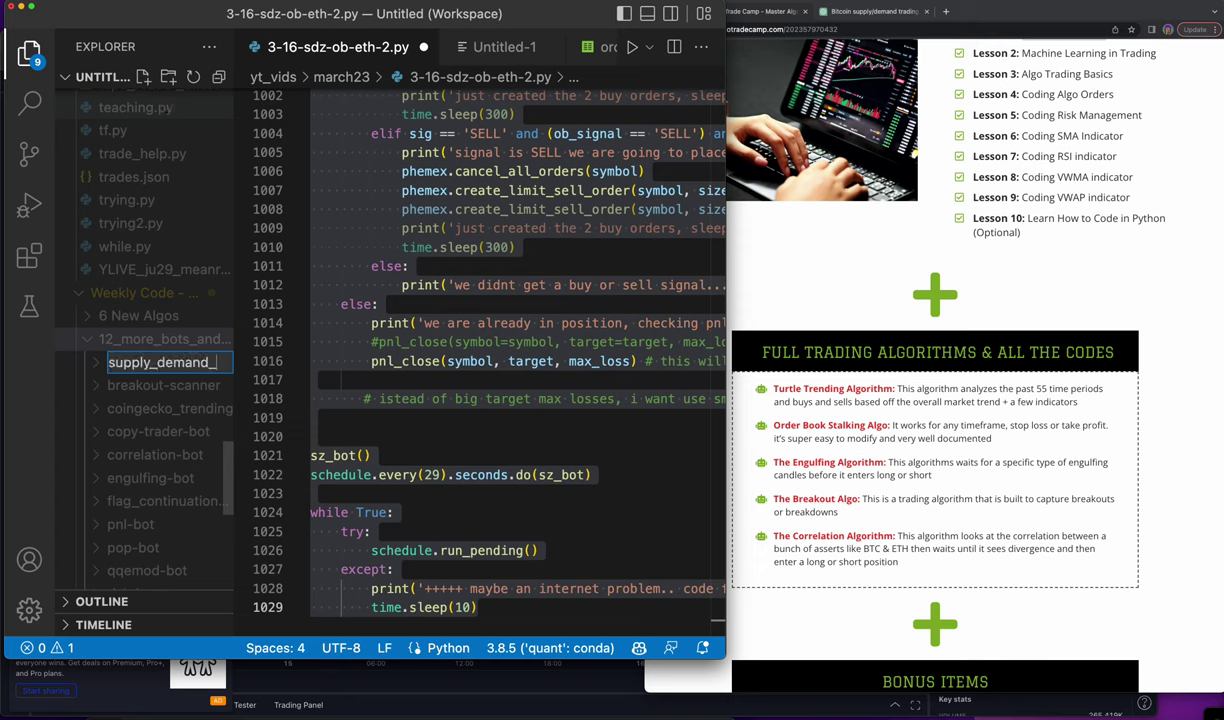
pyautogui.write('de')
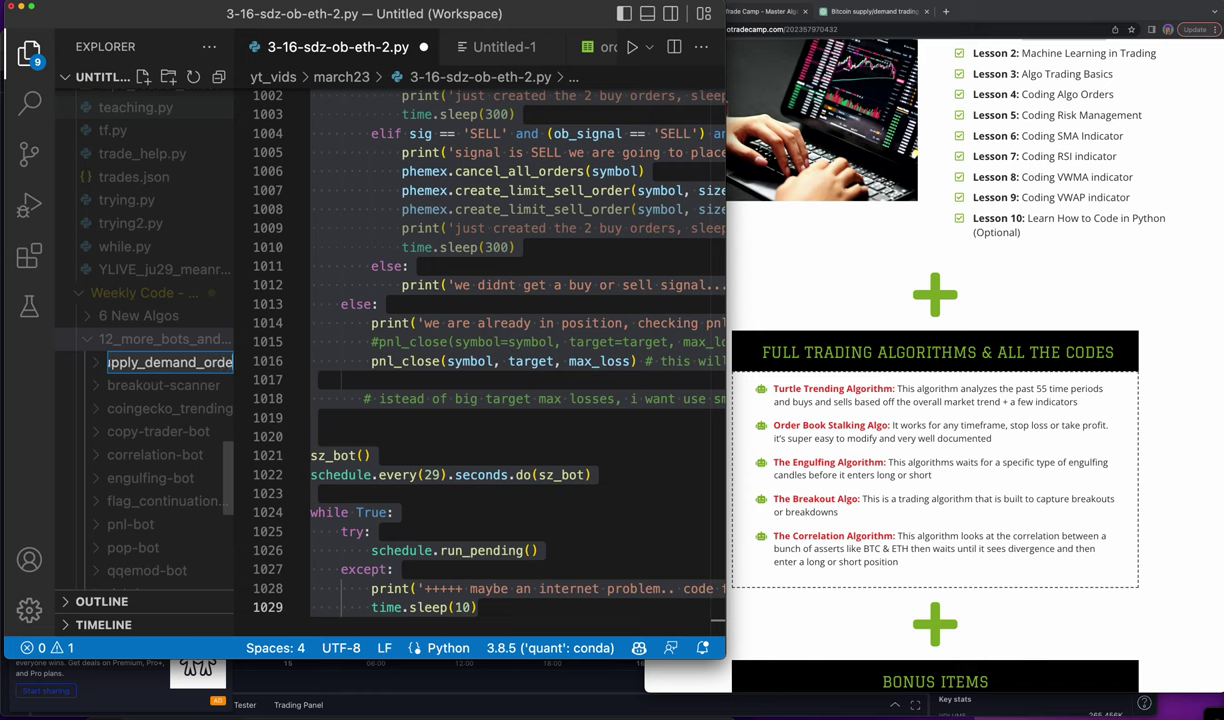
pyautogui.write('rbook')
pyautogui.press('Return')
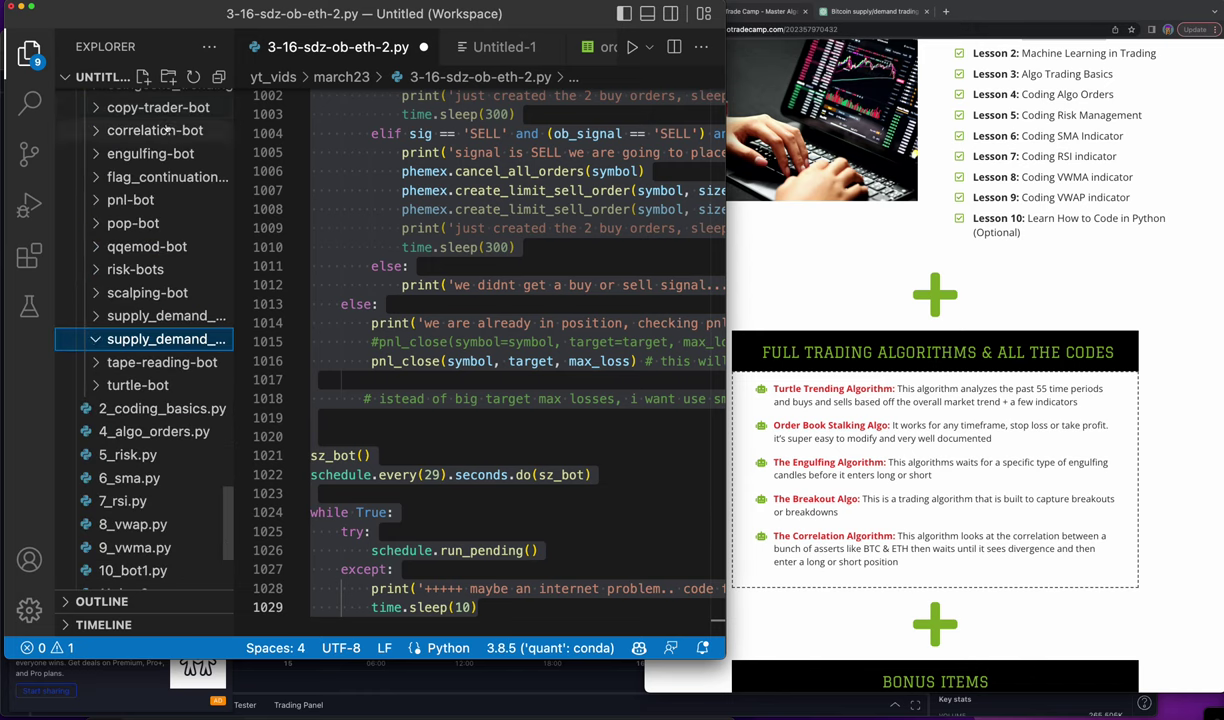
# - Start a new file in that folder named supply_demand_orderbook.py
pyautogui.click(143, 76)
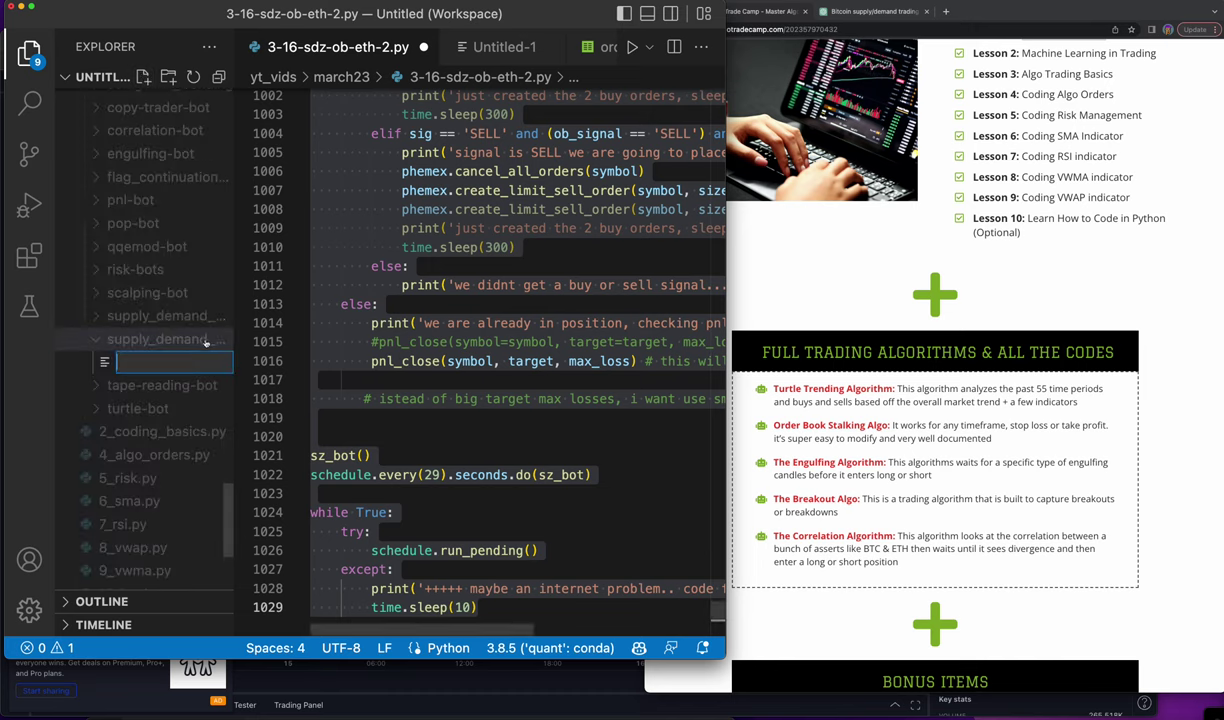
pyautogui.write('su')
pyautogui.write('pply_deman')
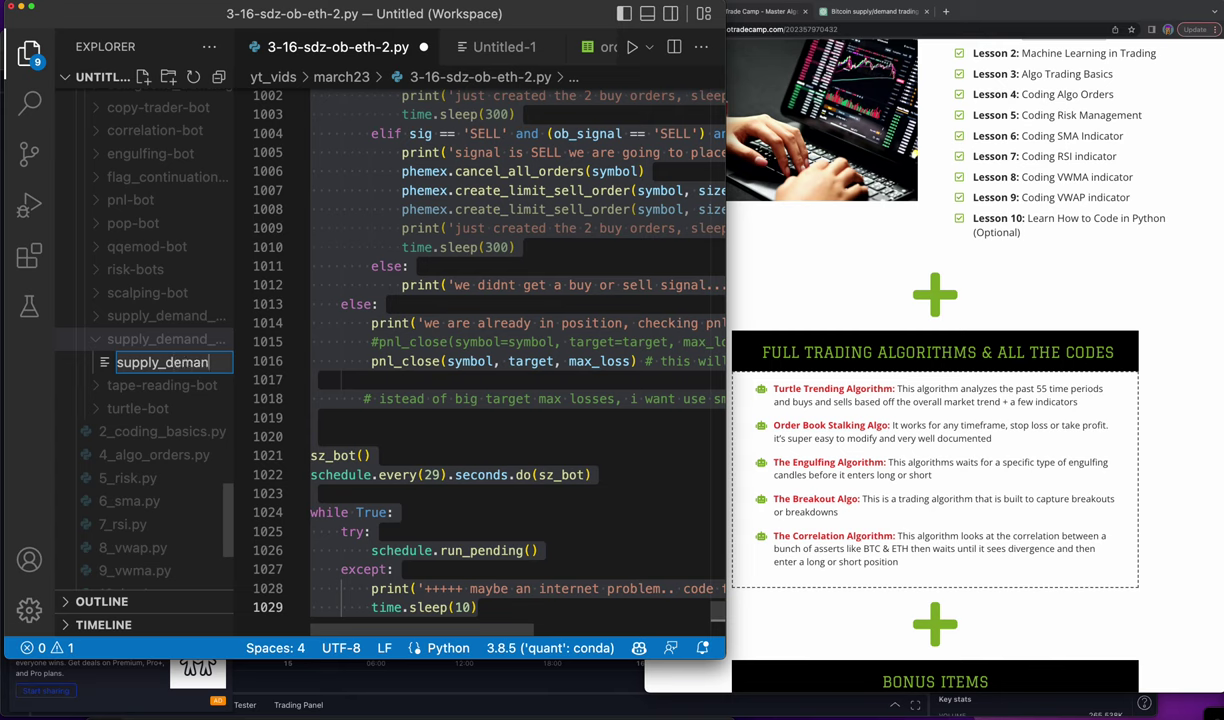
pyautogui.write('orderbo')
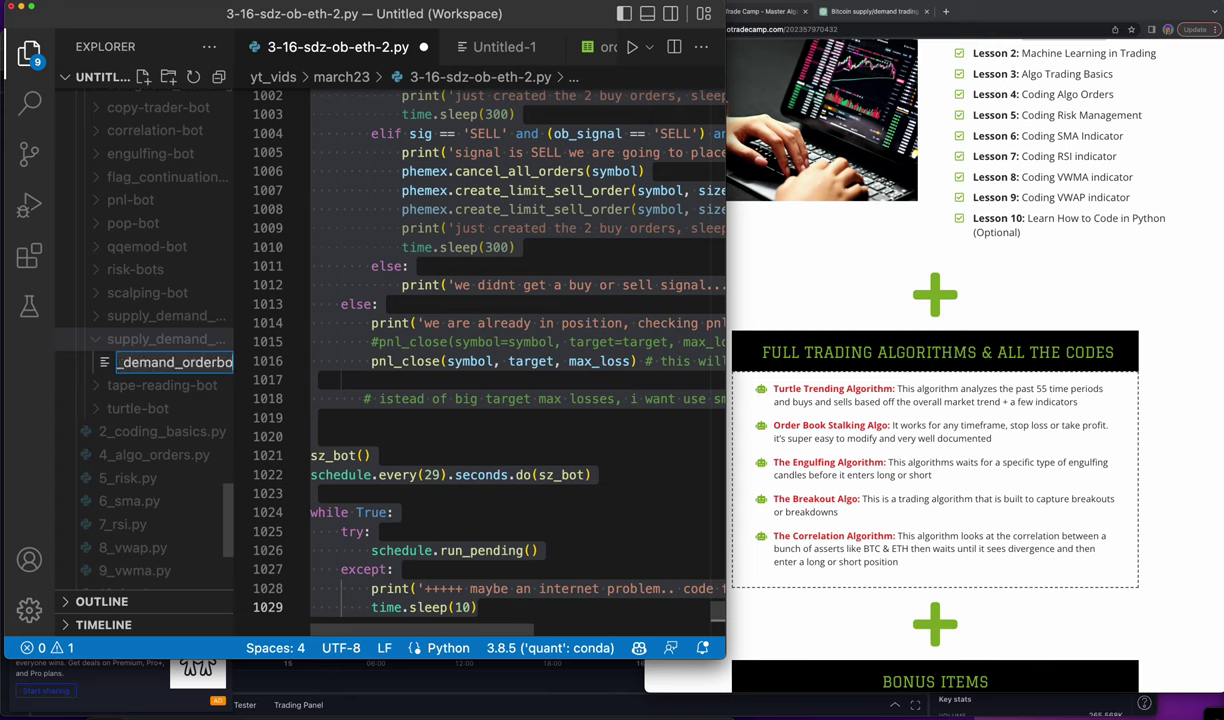
pyautogui.write('o.p')
pyautogui.press('BackSpace')
pyautogui.press('BackSpace')
pyautogui.write('k.')
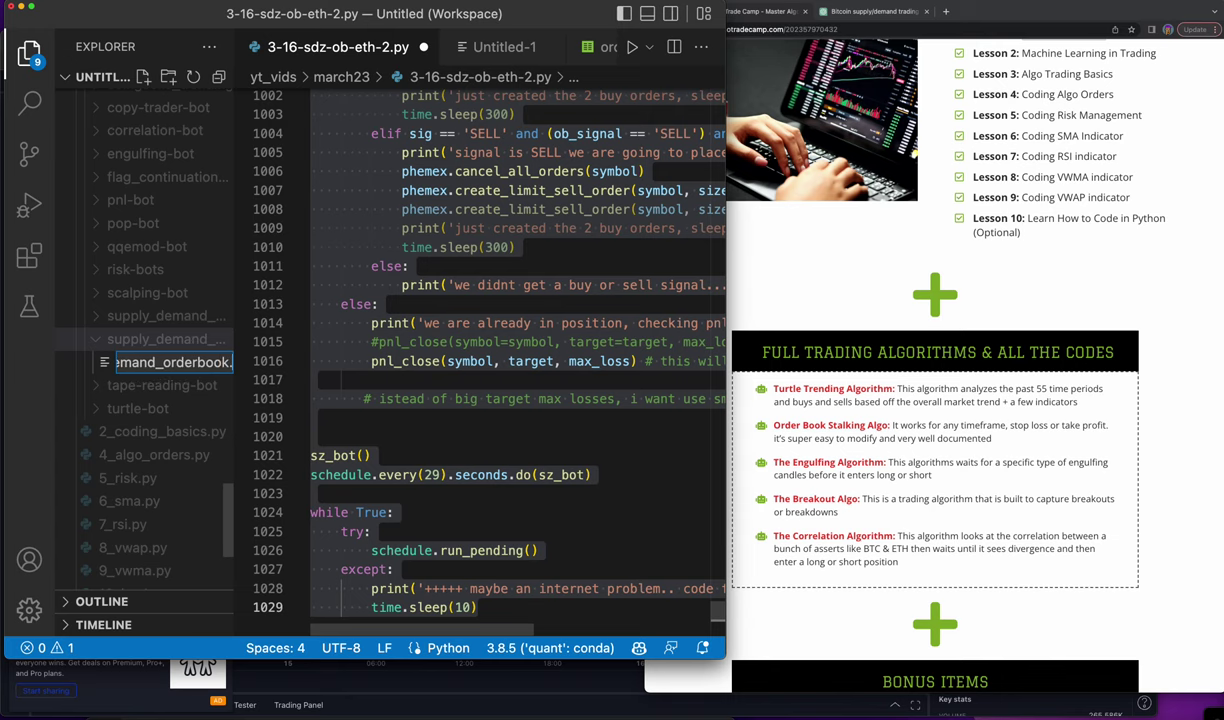
pyautogui.write('py')
# - Create supply_demand_orderbook.py and paste the copied bot code into it
pyautogui.press('Return')
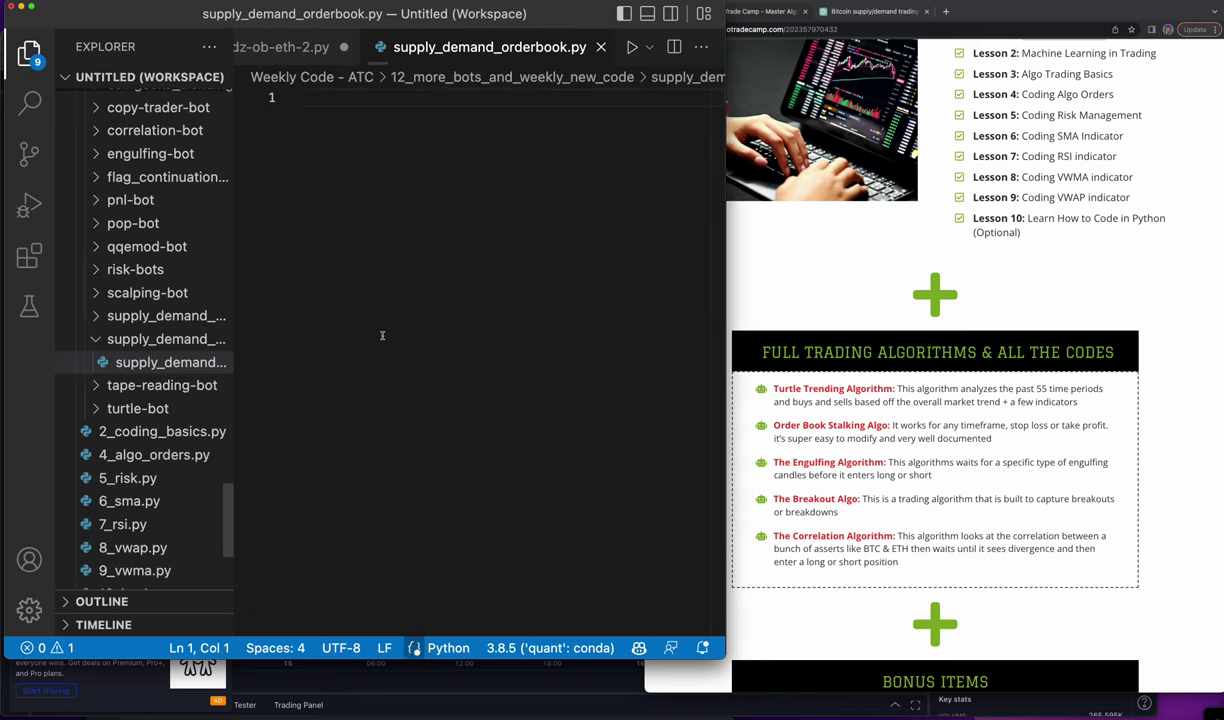
pyautogui.press('super+v')
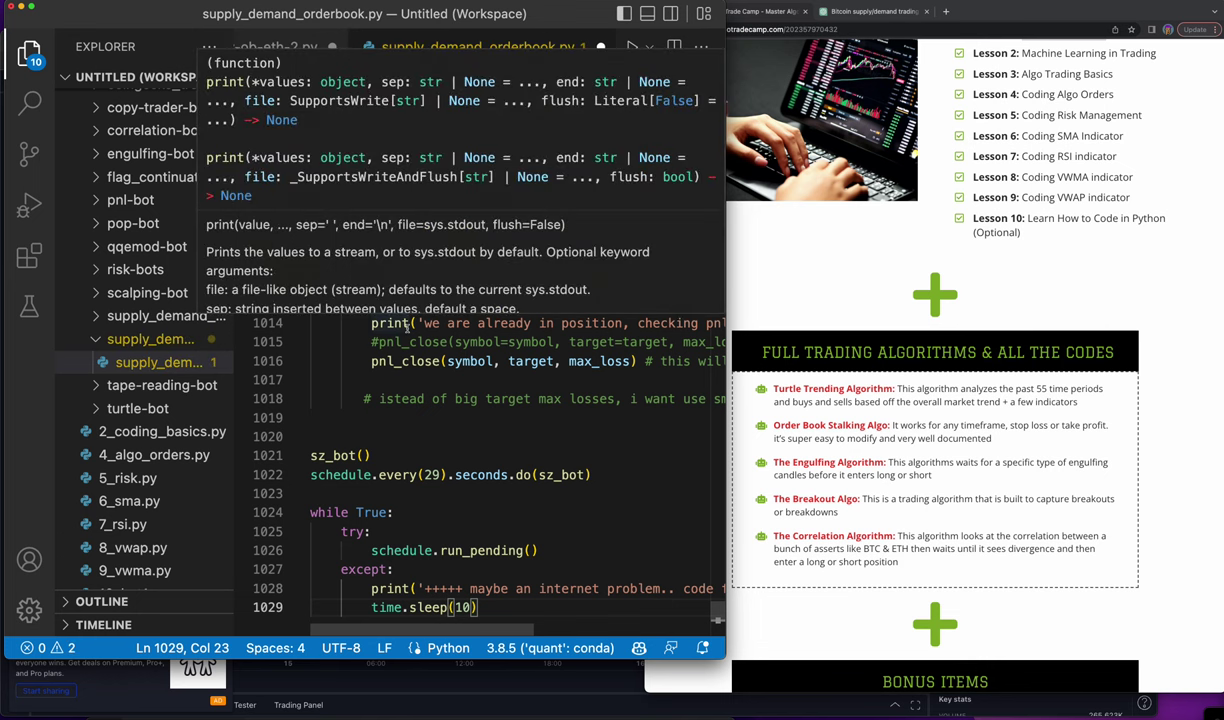
pyautogui.press('super+b')
pyautogui.press('super+Up')
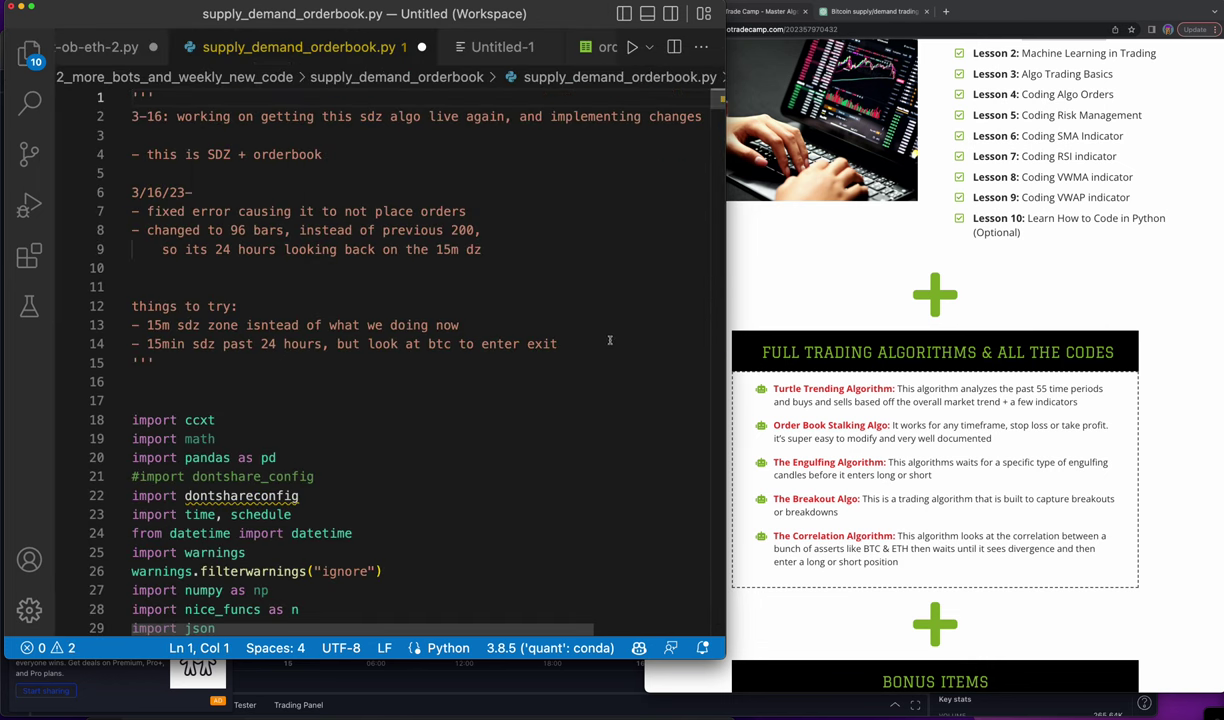
# - Replace the lines 2–14 header with 'this is a supply and demand zone algo that use the orderbook as well'
pyautogui.moveTo(609, 340); pyautogui.dragTo(133, 120)
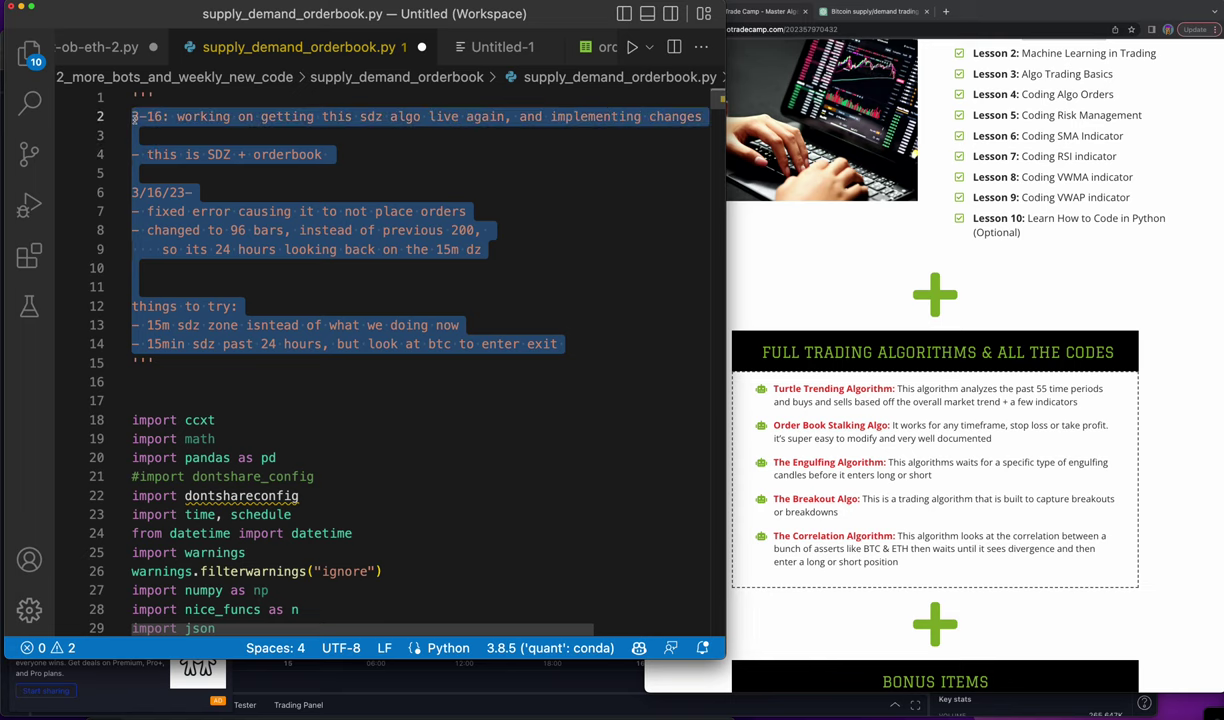
pyautogui.write('this is')
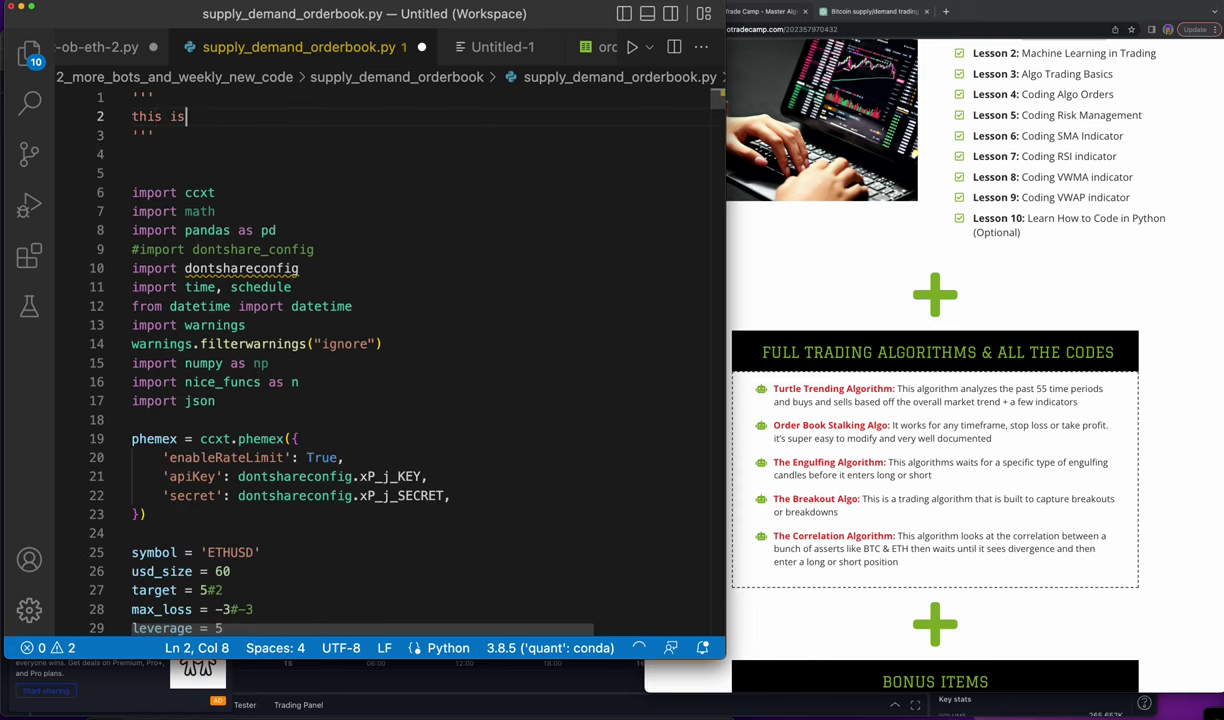
pyautogui.write(' a supply')
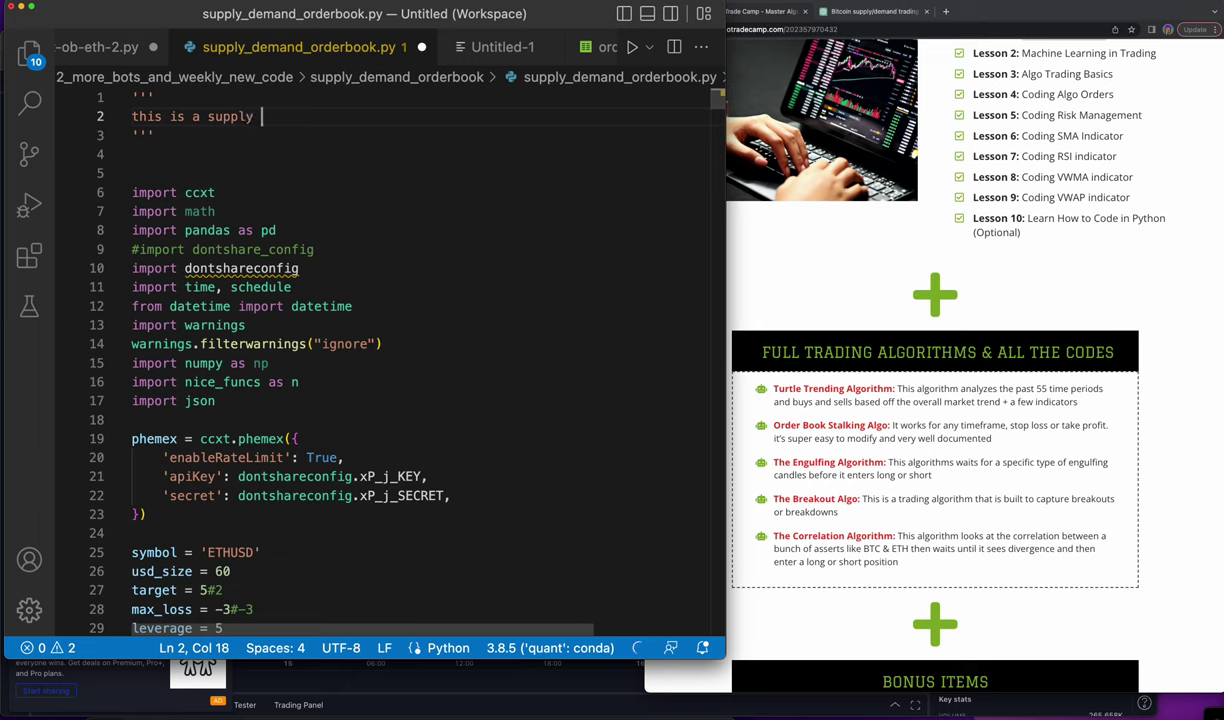
pyautogui.write(' and demand zo')
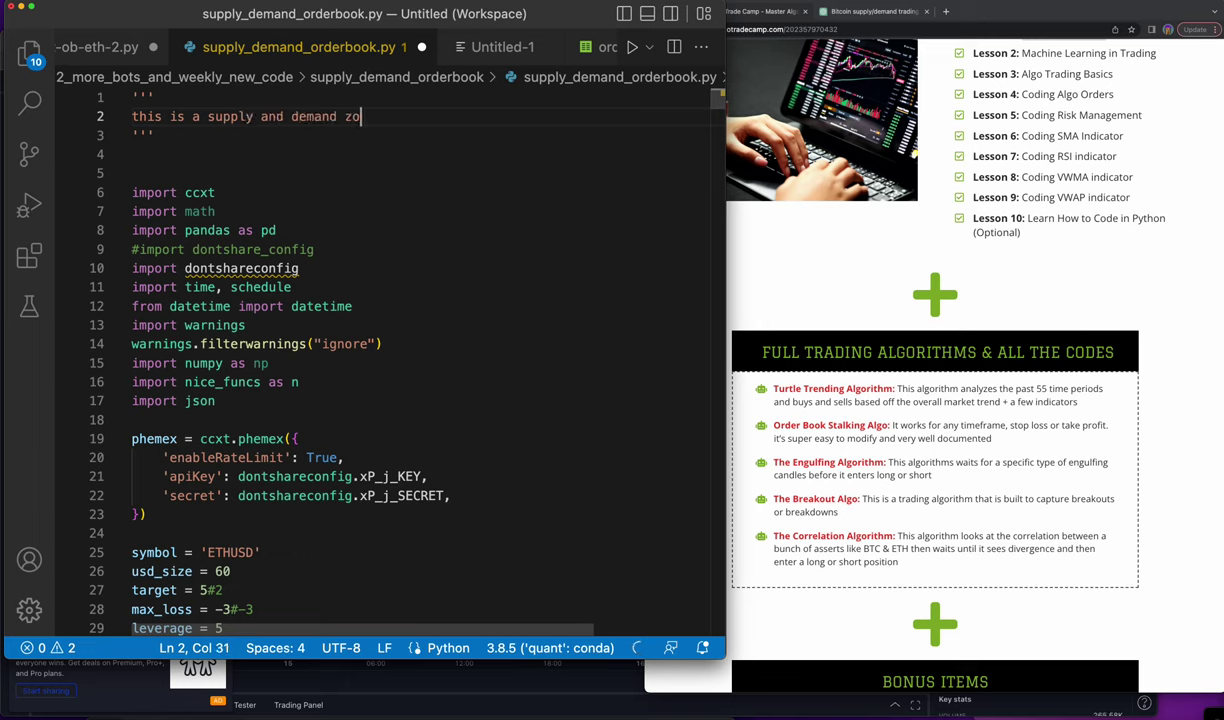
pyautogui.write('ne algo that ')
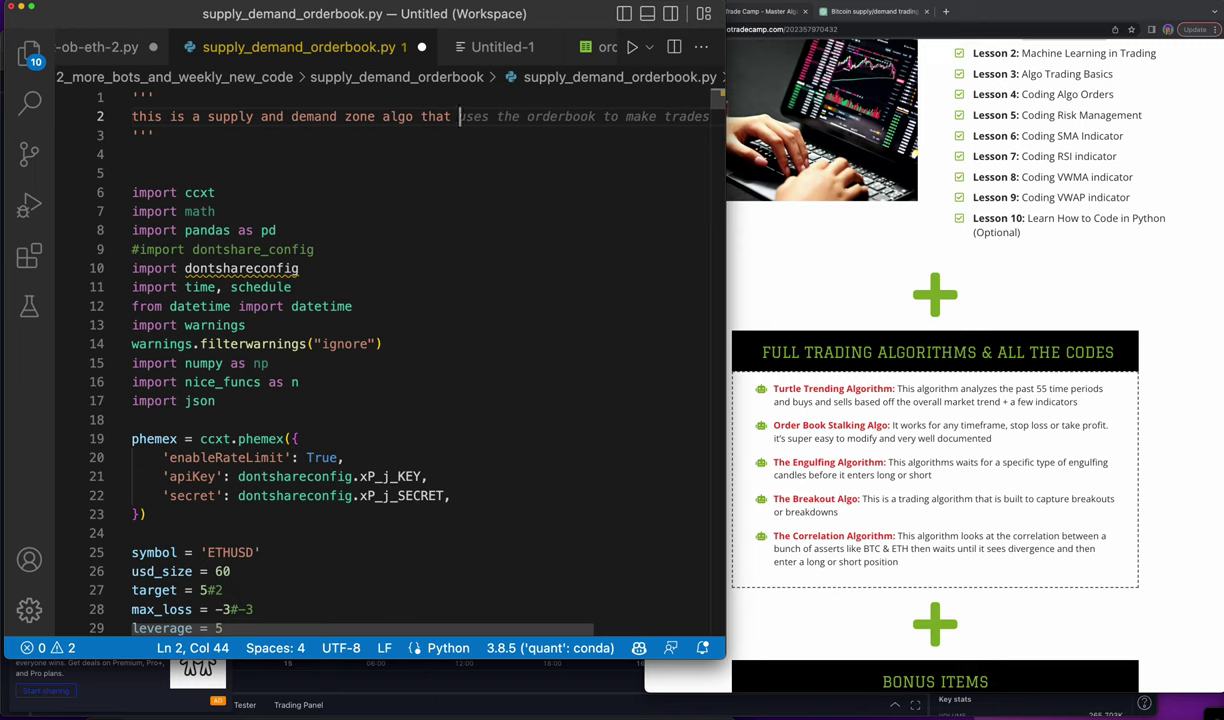
pyautogui.write('use the ')
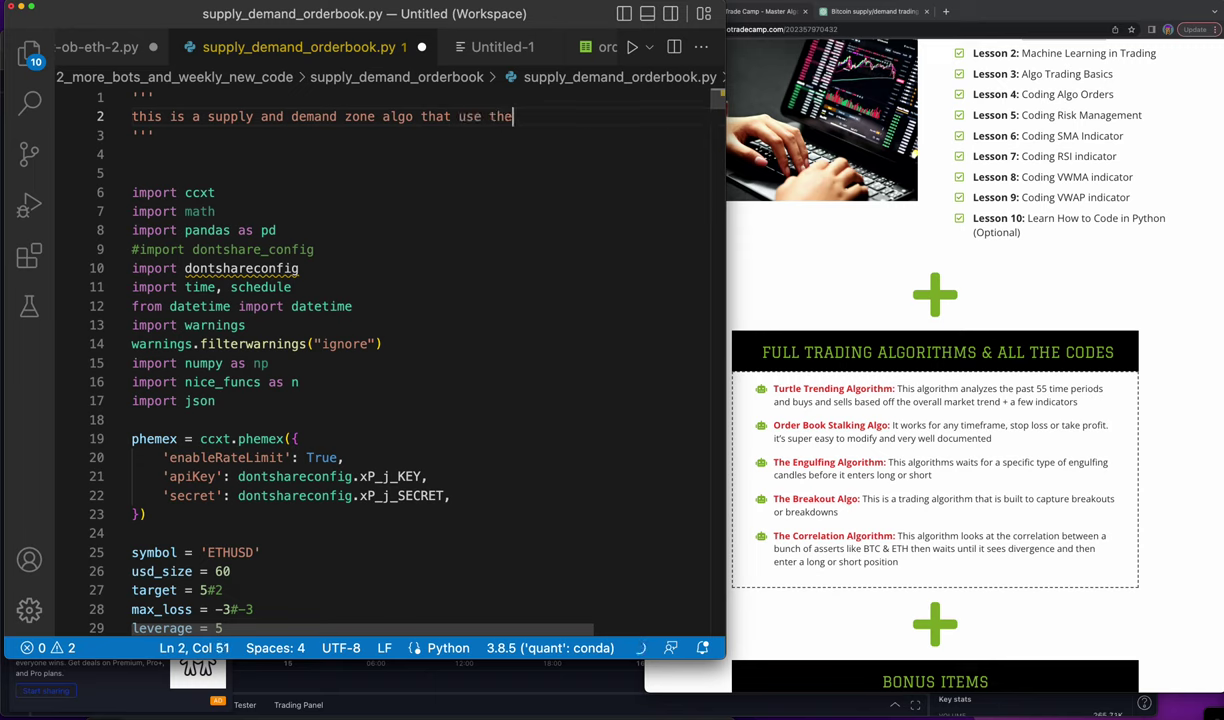
pyautogui.write('orde')
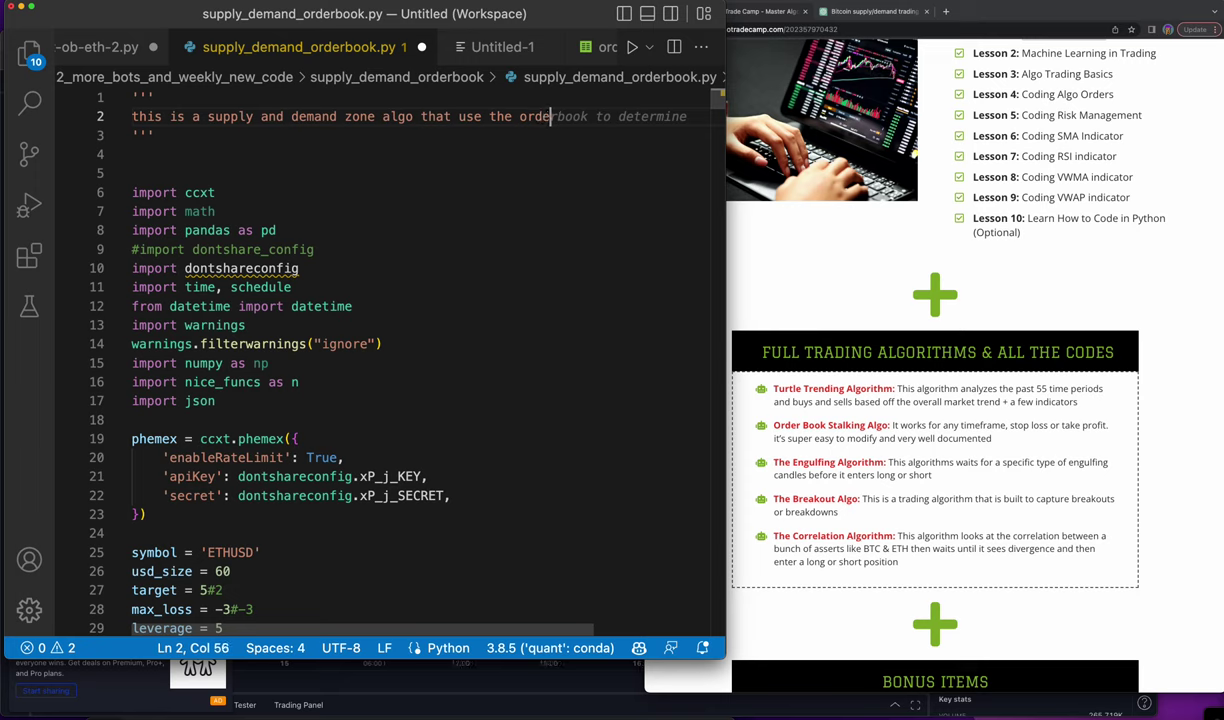
pyautogui.write('rbook as well')
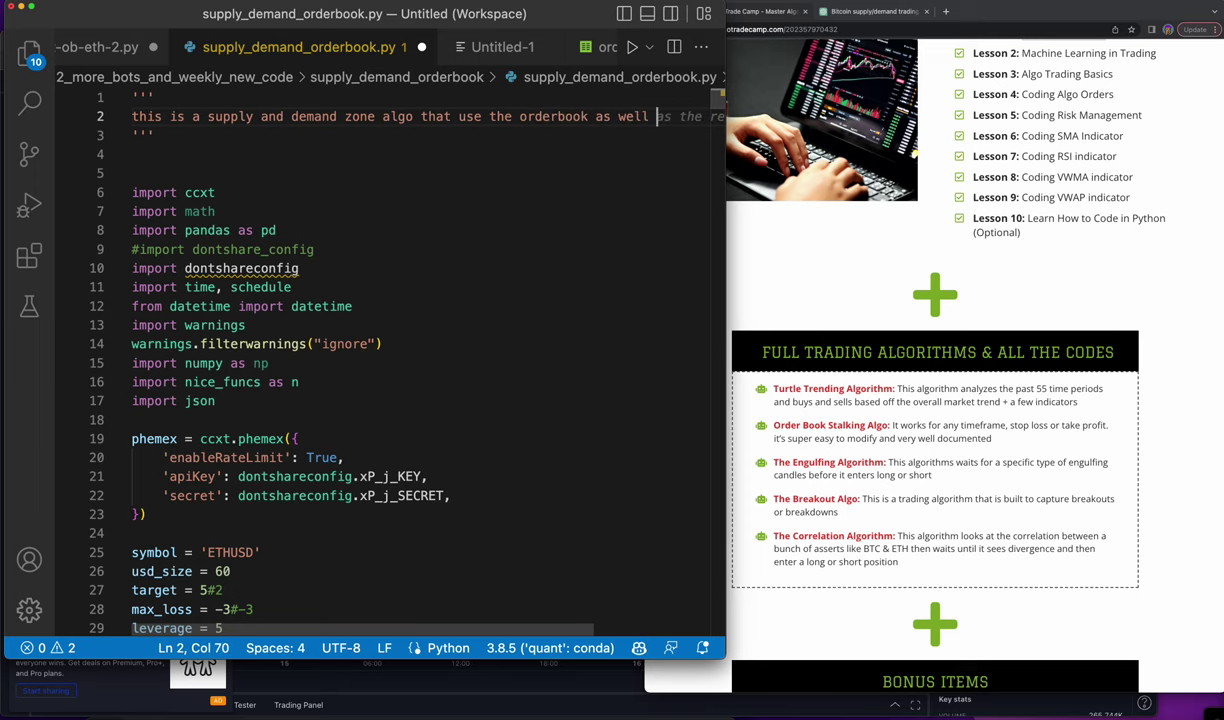
pyautogui.press('super+b')
pyautogui.press('super+b')
pyautogui.press('super+b')
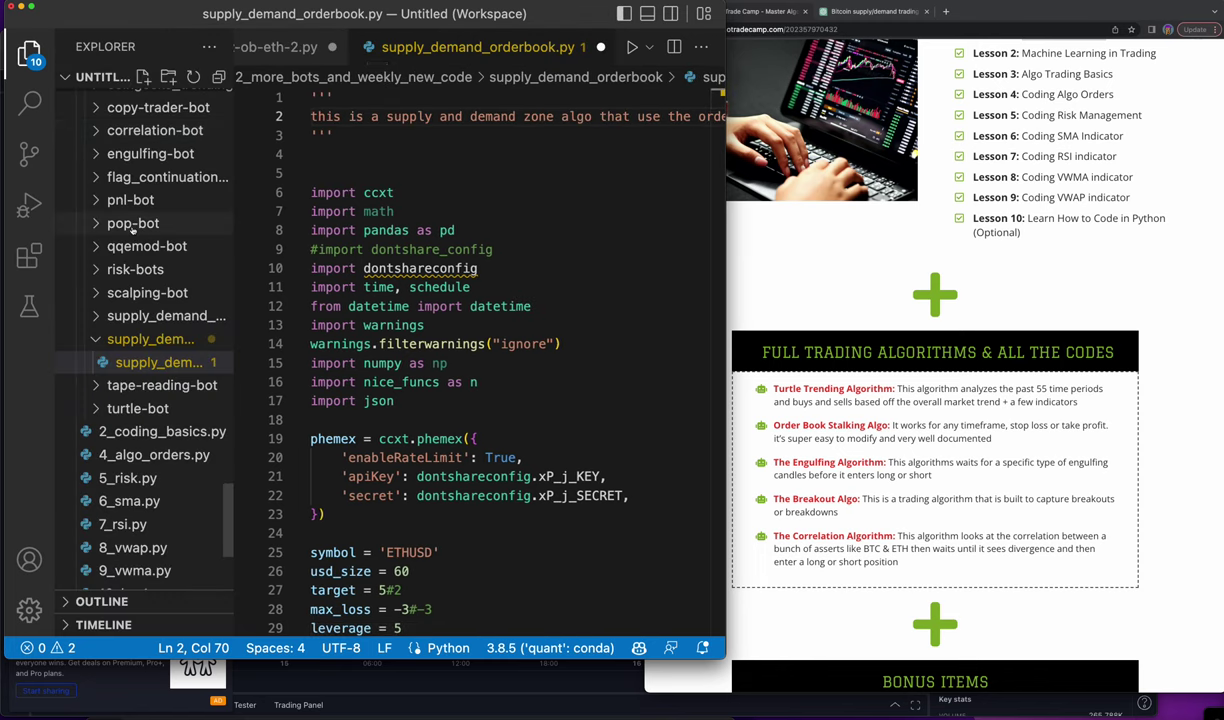
# - Copy orderbook_bot.csv, recent_trades.json and tape_reader.csv from march23 into supply_demand_orderbook
pyautogui.scroll(2, 132, 228)
pyautogui.scroll(-20, 132, 228)
pyautogui.scroll(5, 135, 228)
pyautogui.scroll(5, 138, 228)
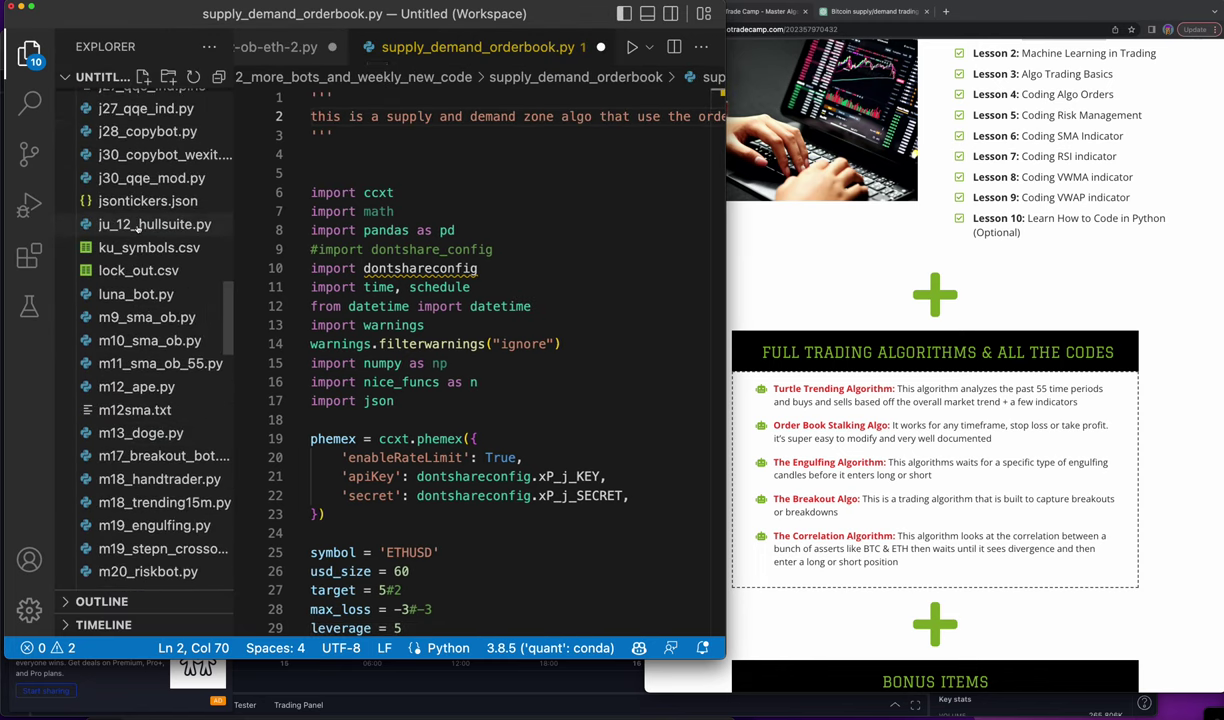
pyautogui.scroll(10, 138, 228)
pyautogui.scroll(5, 145, 231)
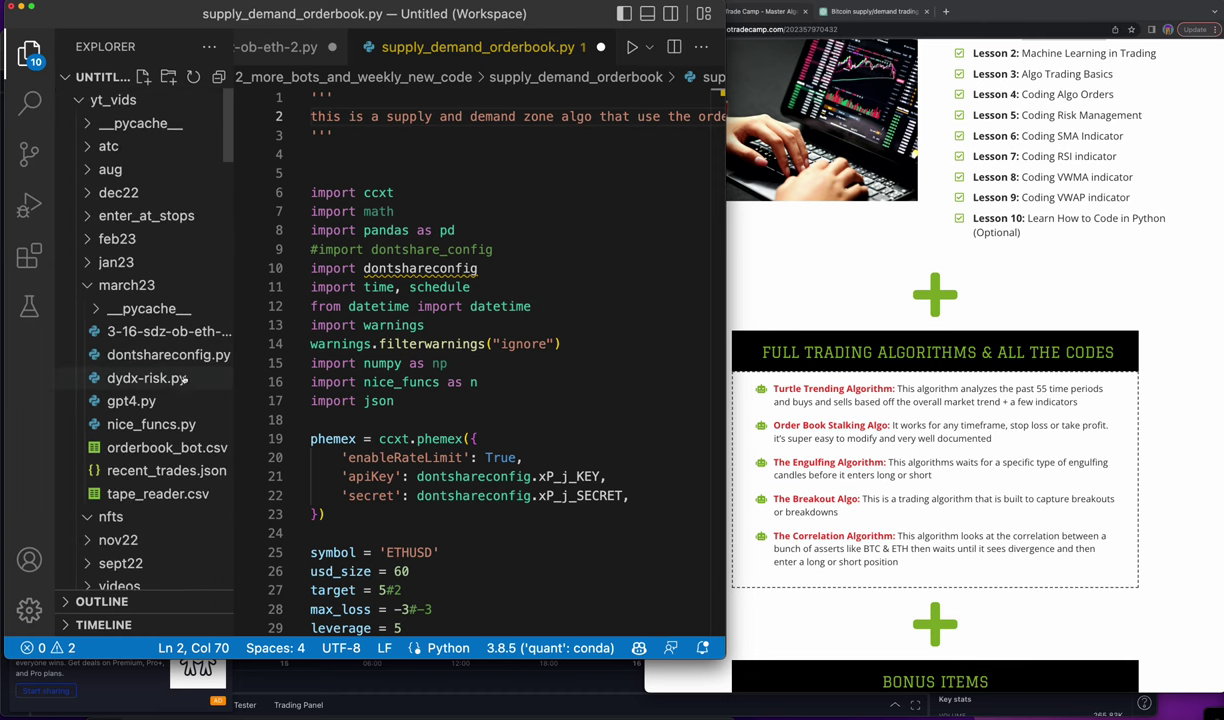
pyautogui.click(148, 452)
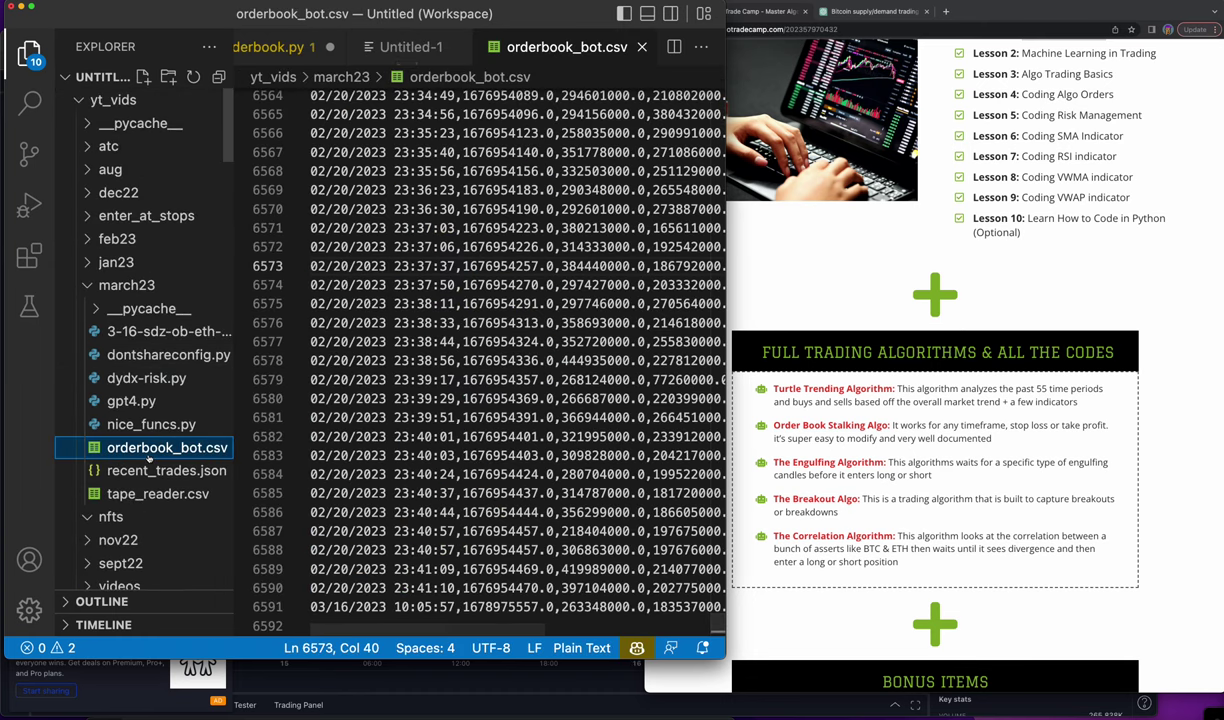
pyautogui.keyDown('shift'); pyautogui.click(165, 484); pyautogui.keyUp('shift')
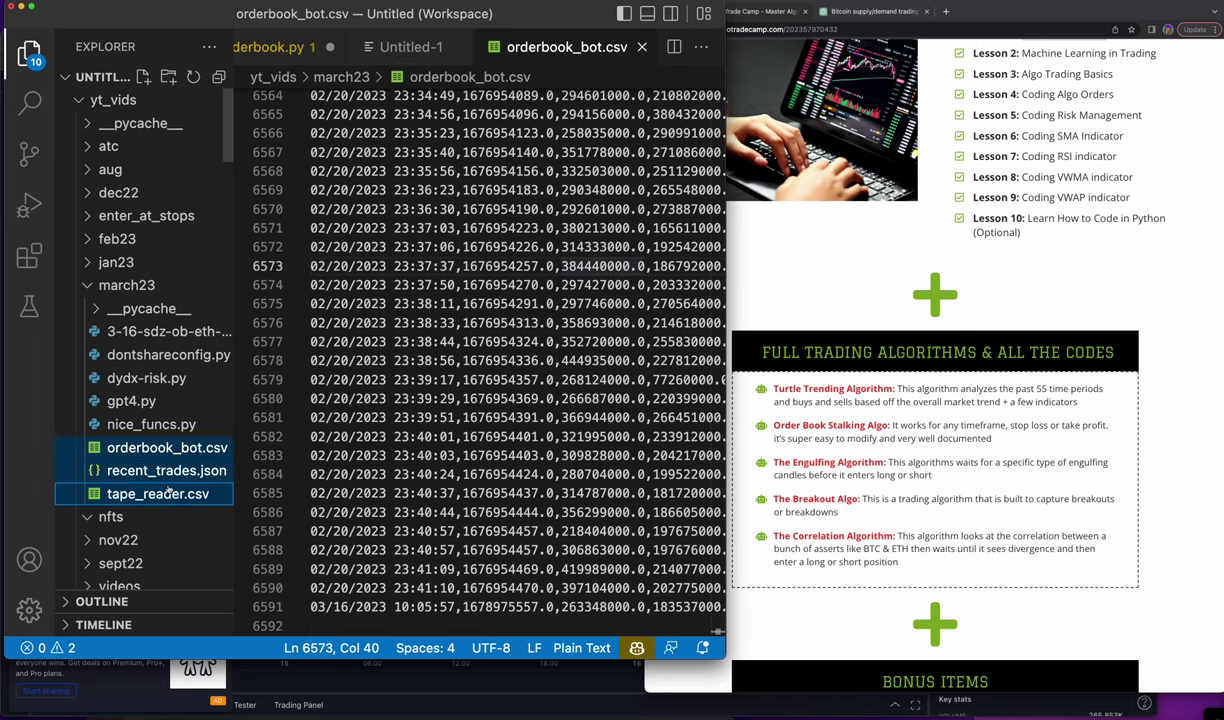
pyautogui.scroll(-15, 175, 474)
pyautogui.scroll(3, 180, 348)
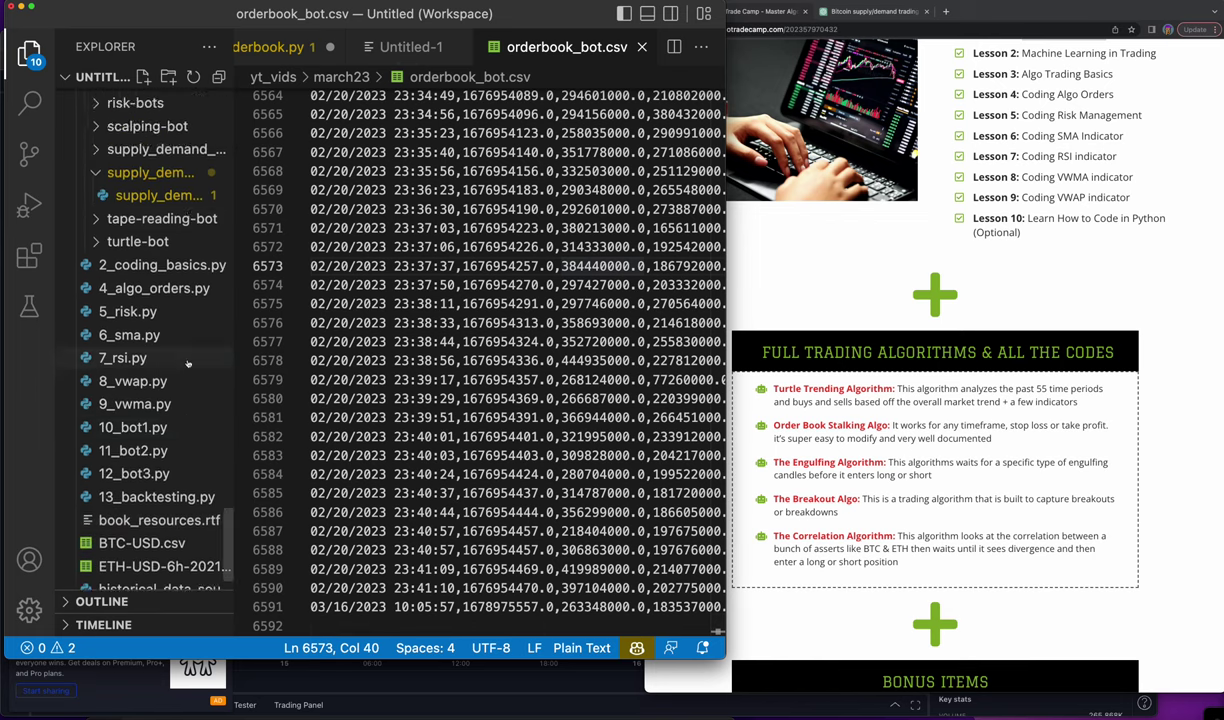
pyautogui.scroll(7, 180, 348)
pyautogui.scroll(1, 178, 360)
pyautogui.click(165, 404)
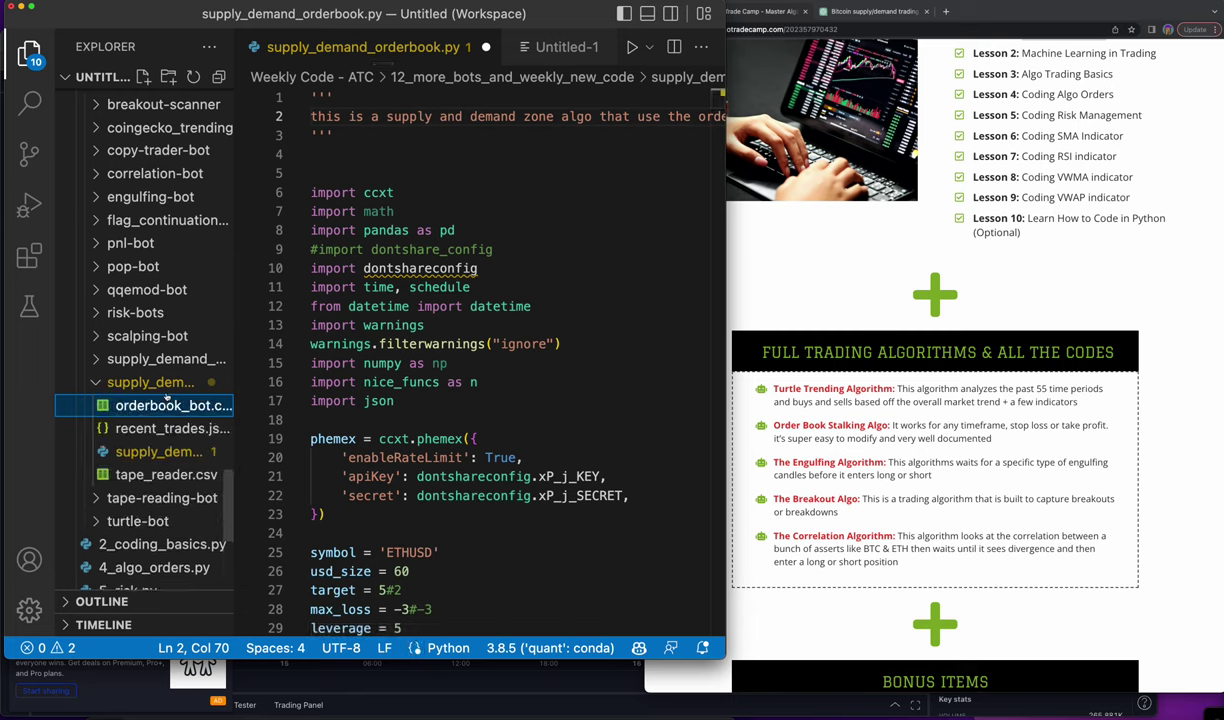
# - Open march23's nice_funcs.py and select all of its code for copying
pyautogui.scroll(-10, 167, 397)
pyautogui.scroll(10, 171, 433)
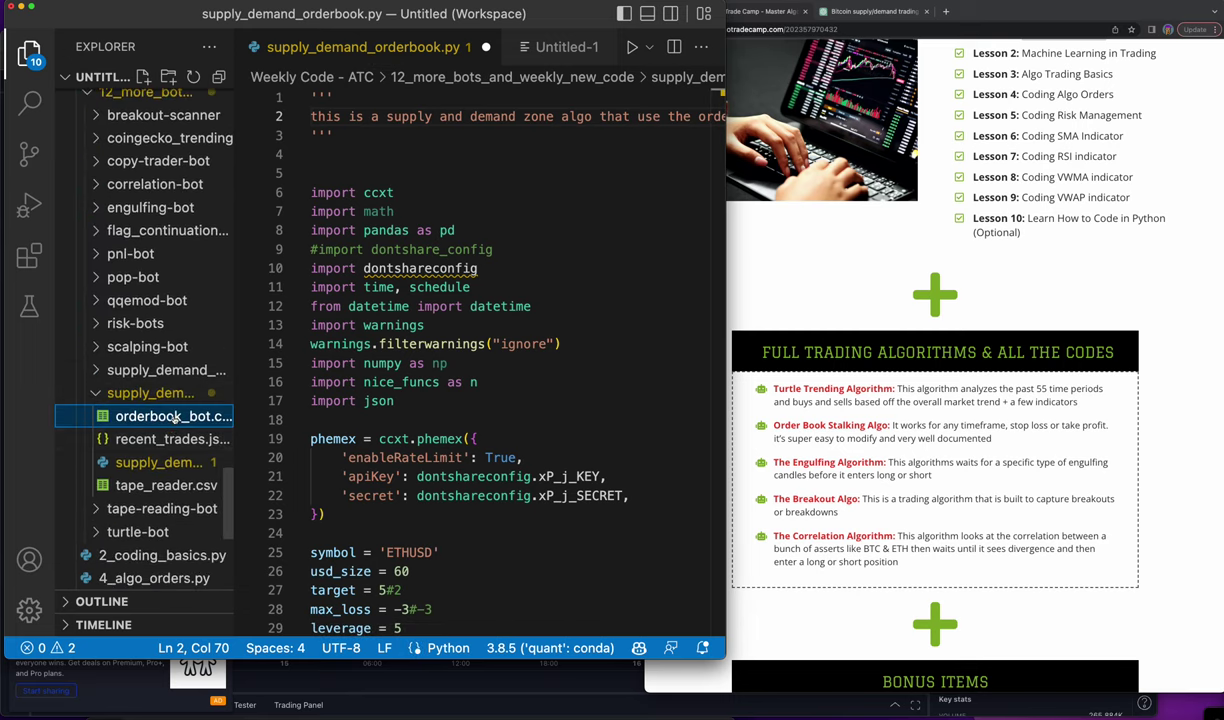
pyautogui.scroll(10, 177, 418)
pyautogui.scroll(10, 180, 413)
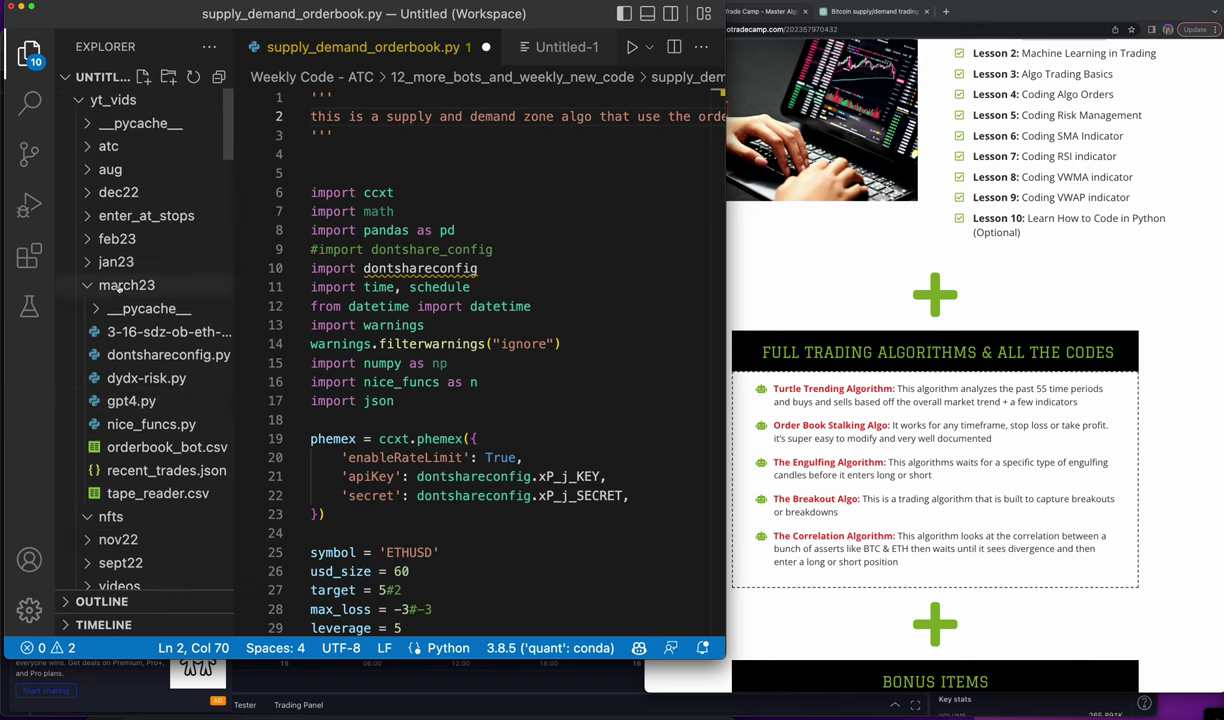
pyautogui.click(144, 427)
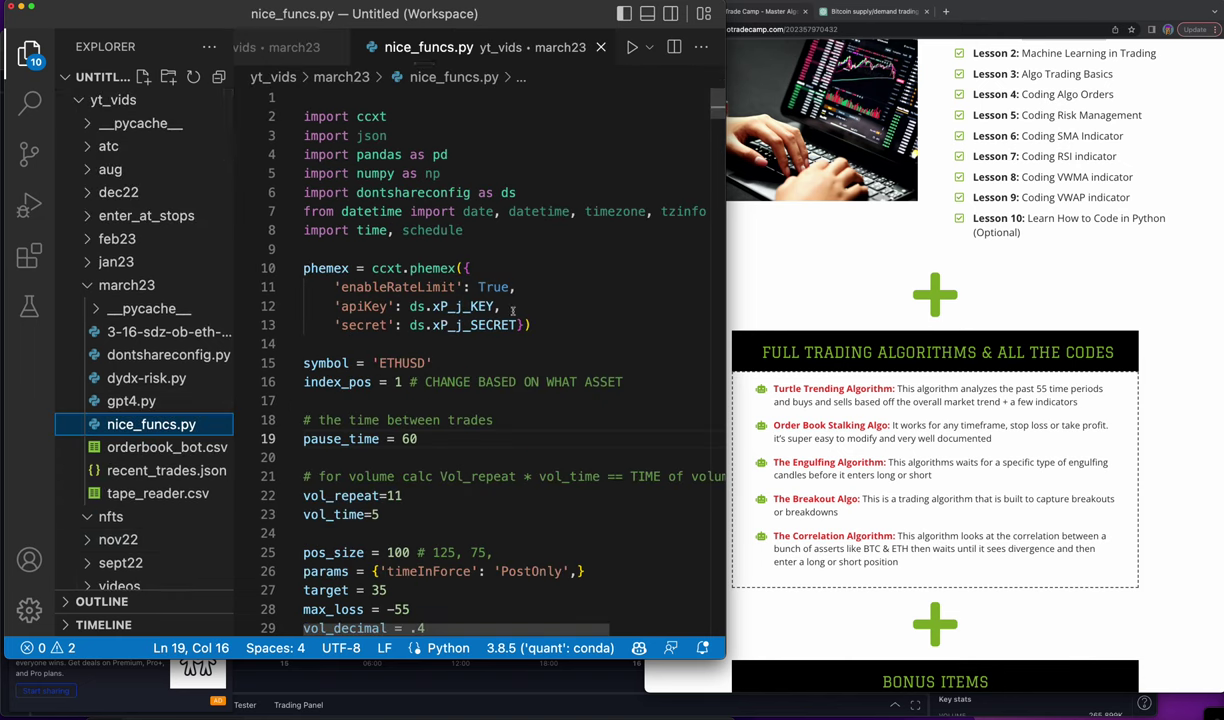
pyautogui.press('super+a')
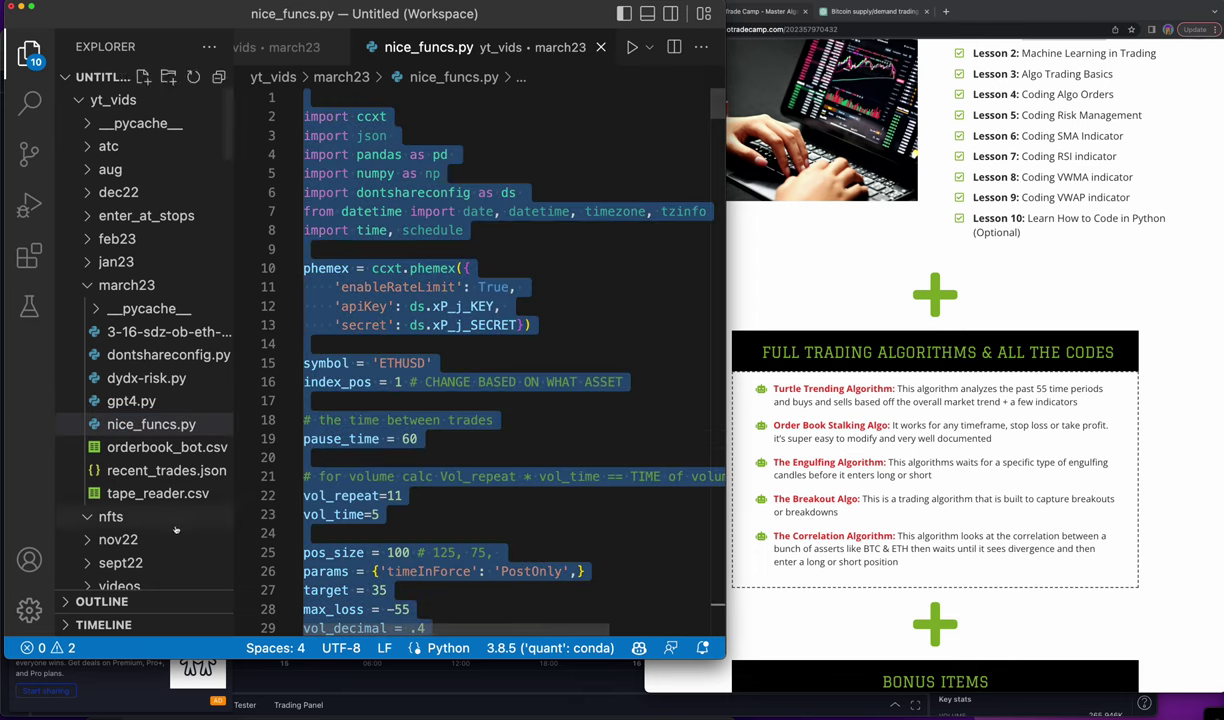
# - Check tape_reader.csv in the new folder and start a new nice_funcs file there
pyautogui.scroll(-10, 170, 500)
pyautogui.scroll(-10, 170, 502)
pyautogui.scroll(-10, 170, 505)
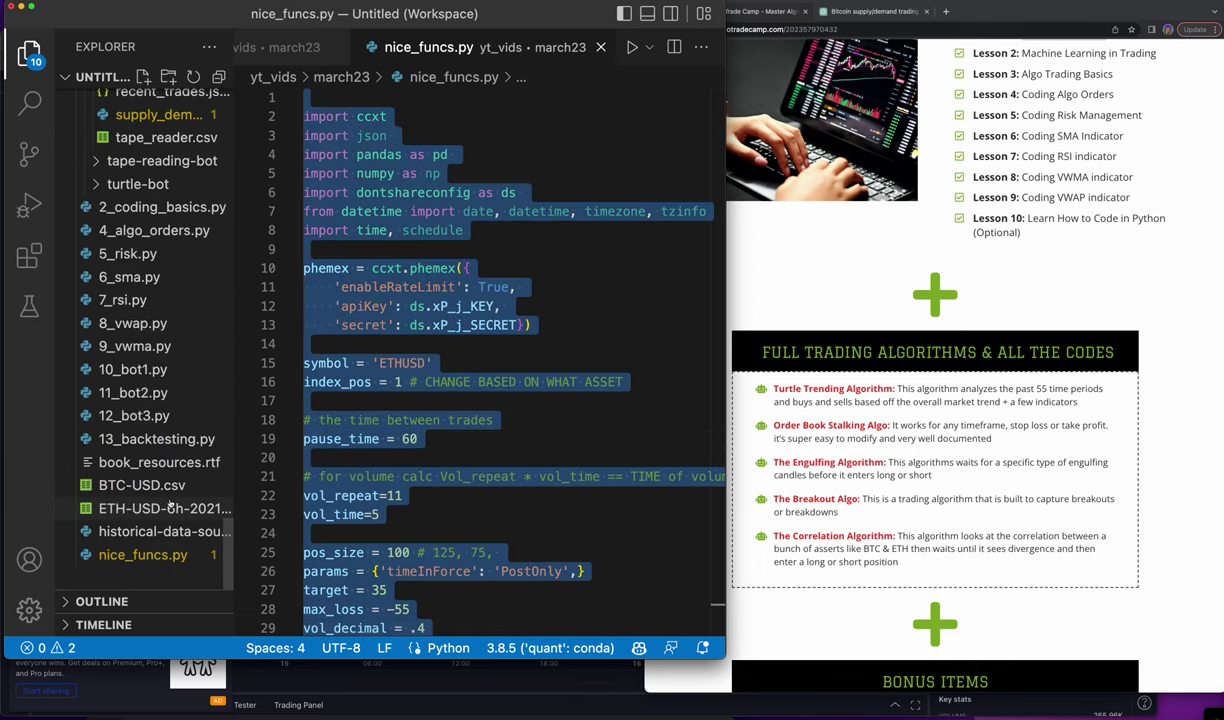
pyautogui.scroll(10, 166, 446)
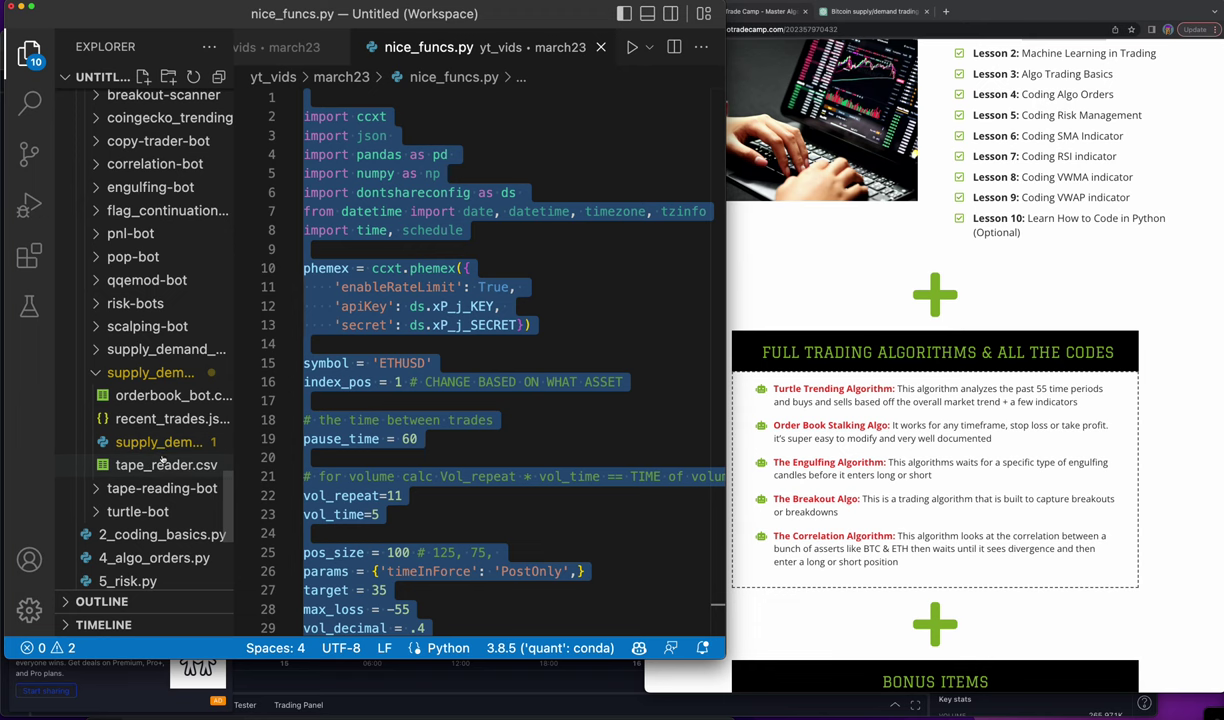
pyautogui.click(163, 458)
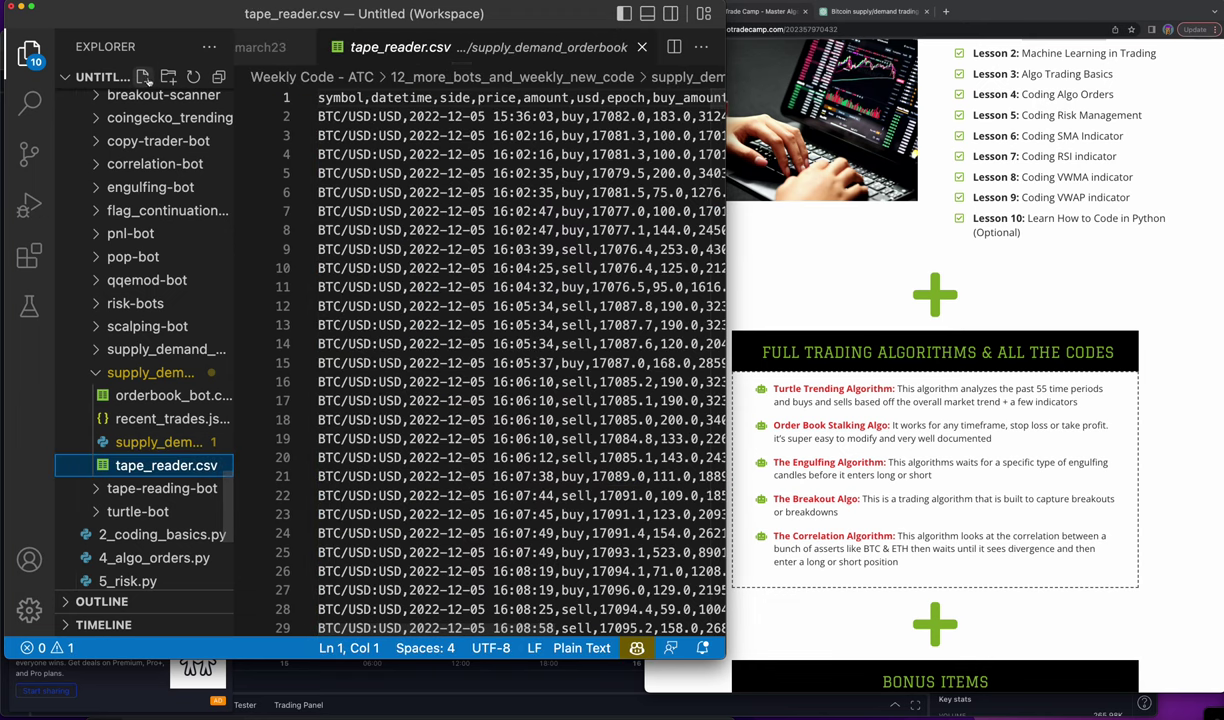
pyautogui.click(143, 77)
pyautogui.write('nice_funcs.')
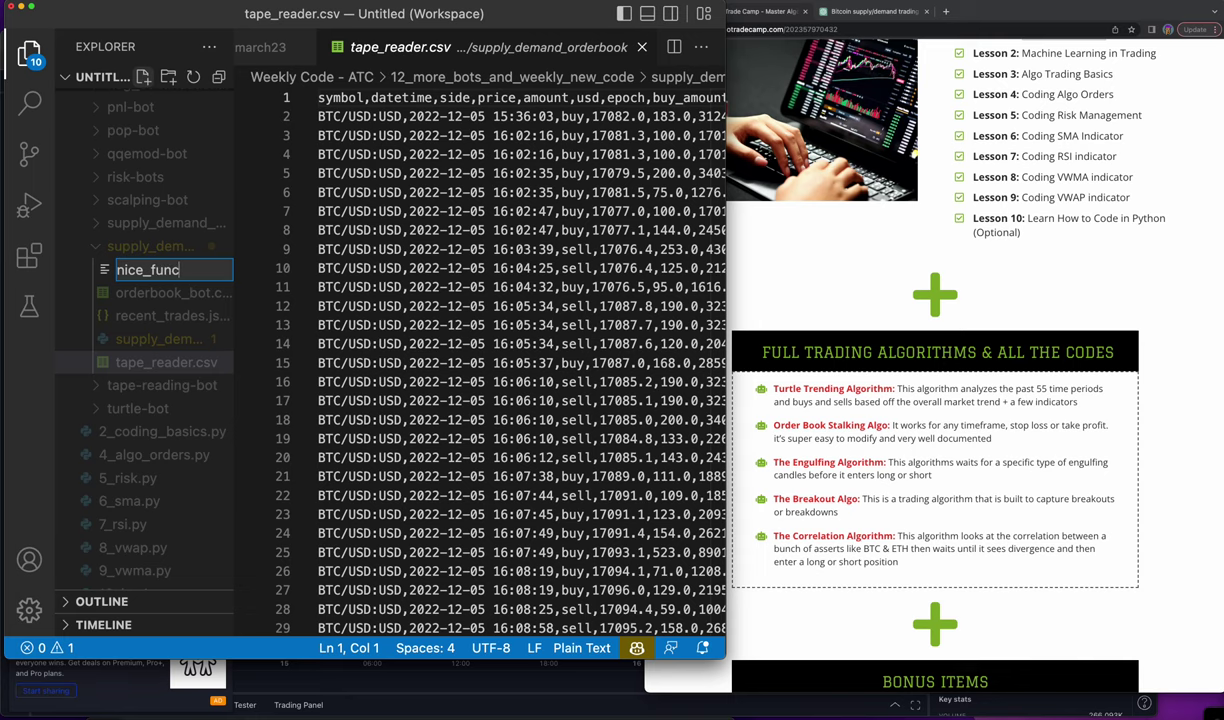
# - Create nice_funcs.py in the orderbook folder and paste the helper functions code into it
pyautogui.write('py')
pyautogui.press('Return')
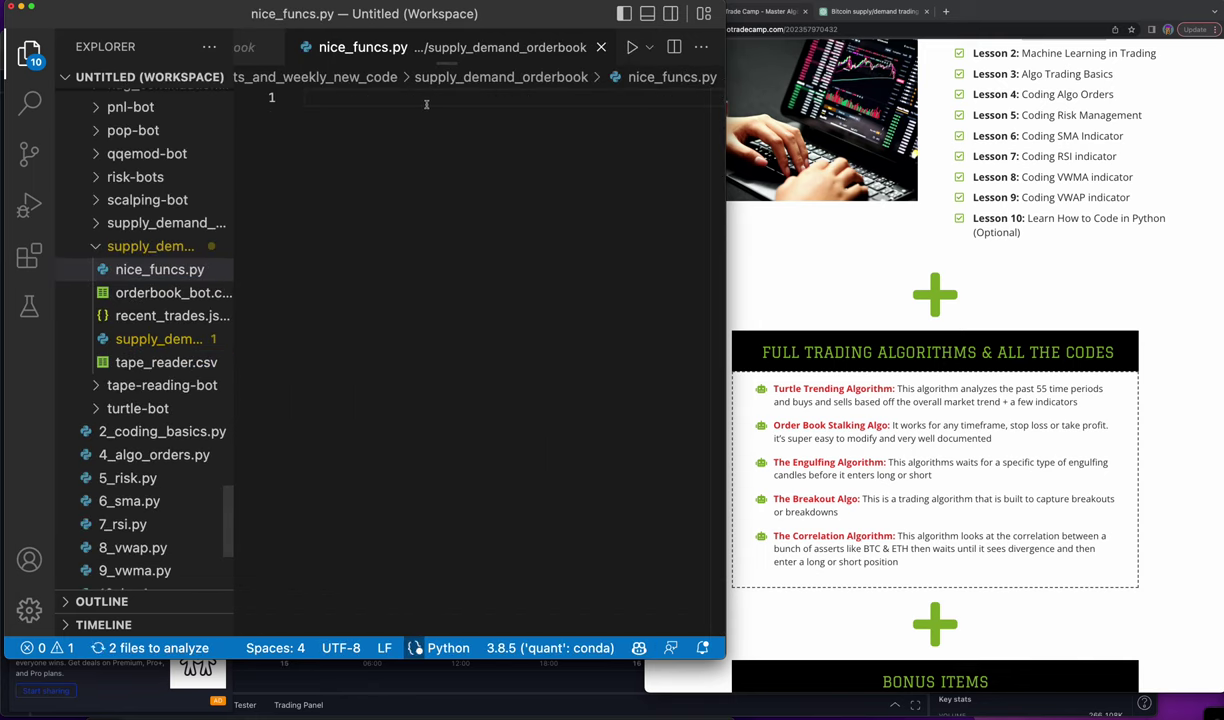
pyautogui.press('super+b')
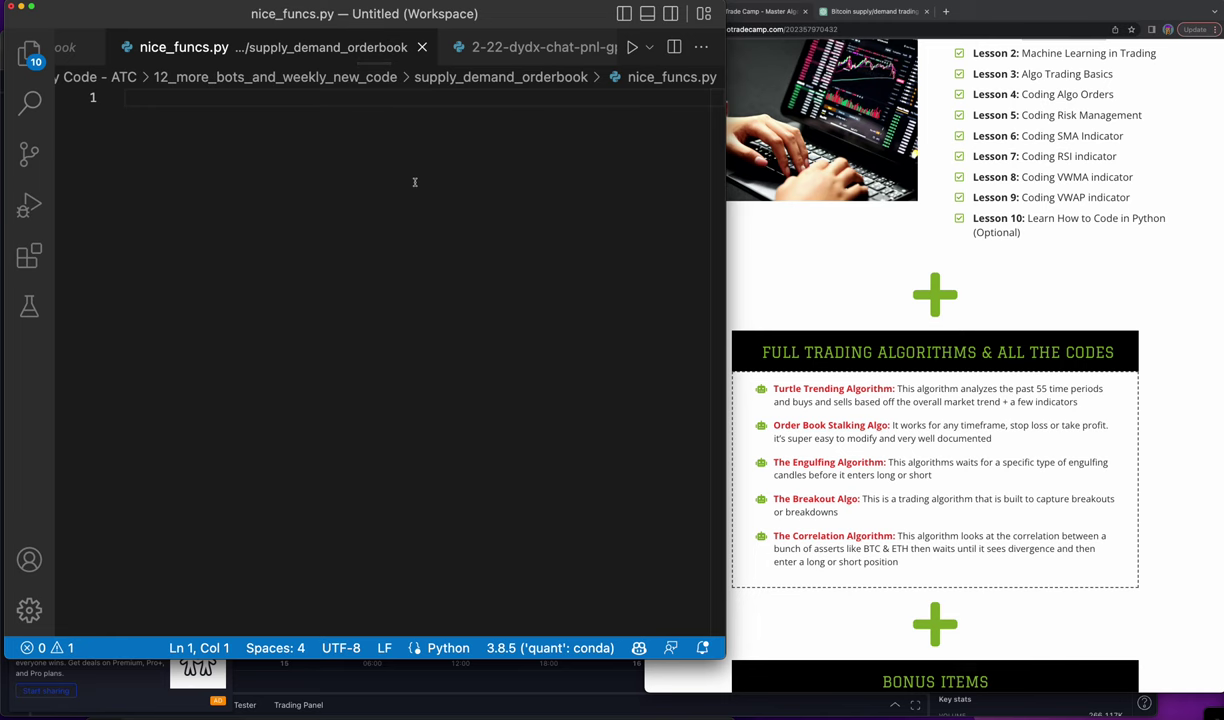
pyautogui.press('super+v')
pyautogui.press('super+Up')
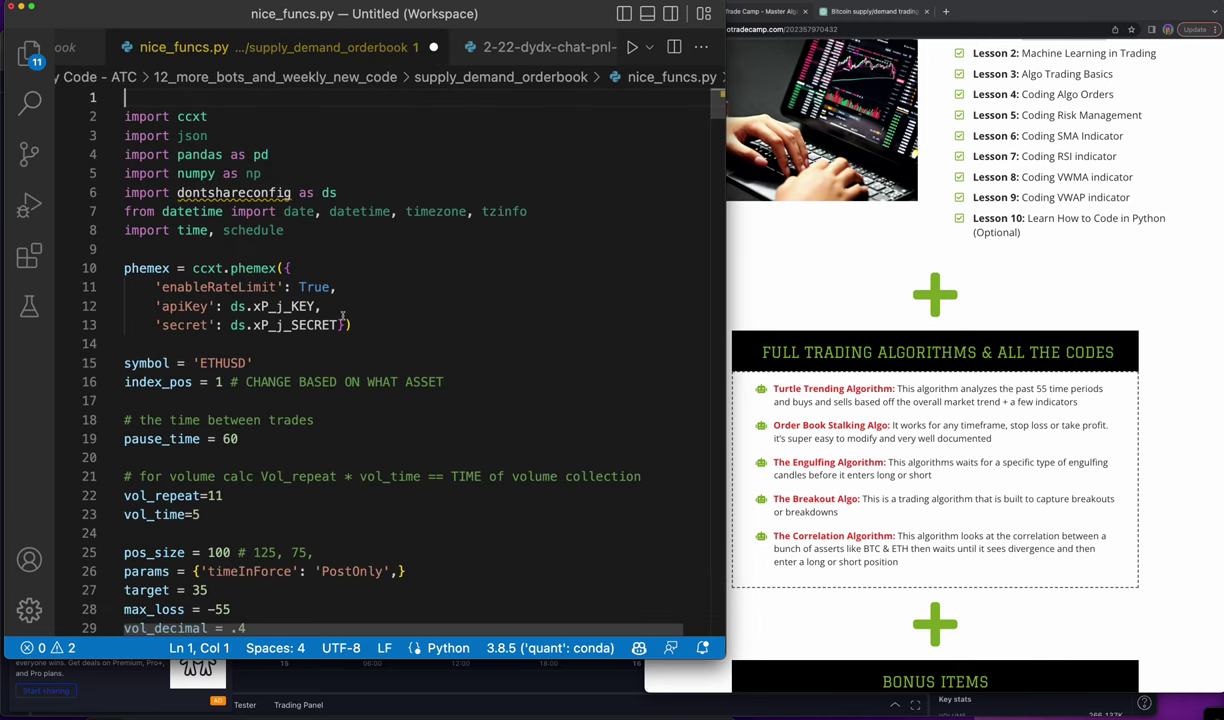
# - Replace the API key and secret references on lines 12–13 with empty strings
pyautogui.moveTo(314, 306); pyautogui.dragTo(230, 306)
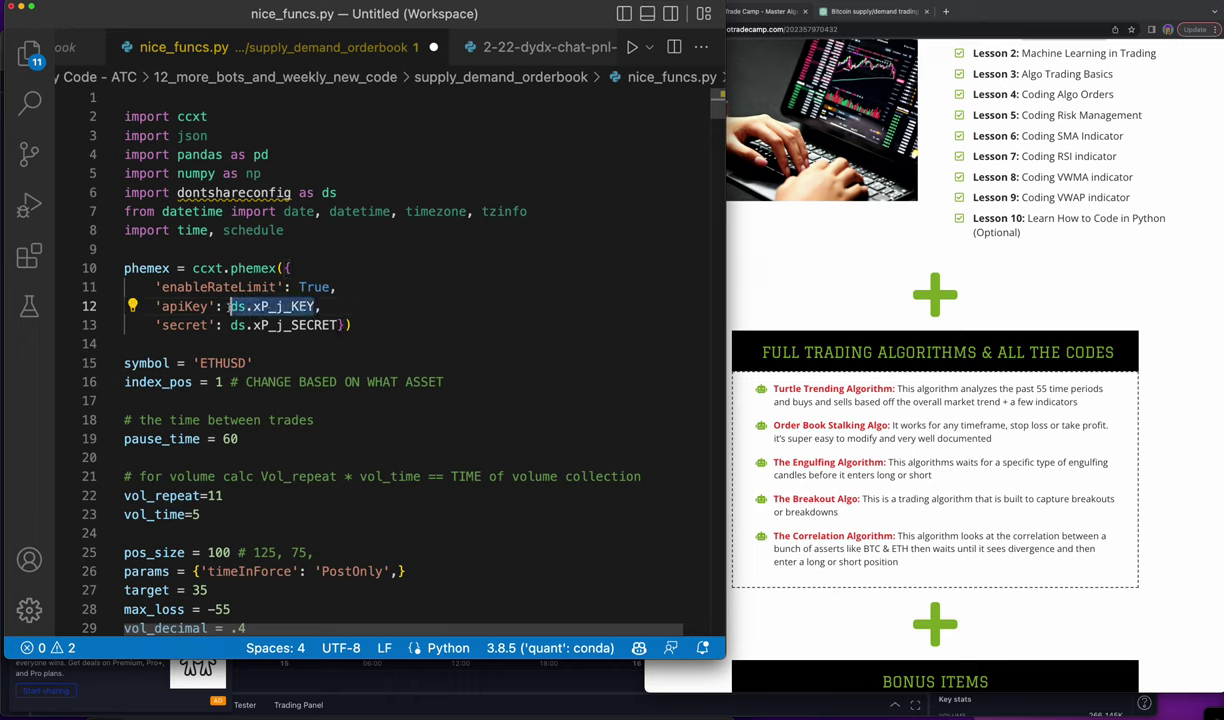
pyautogui.write("'")
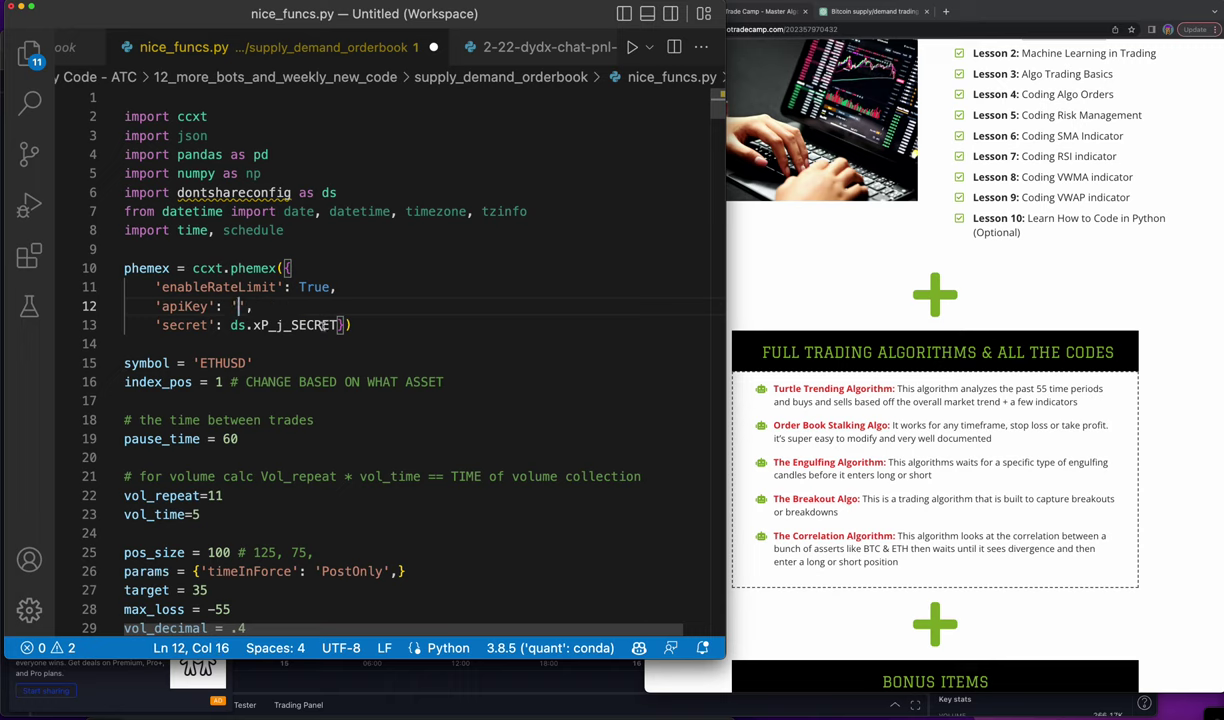
pyautogui.moveTo(337, 325); pyautogui.dragTo(231, 325)
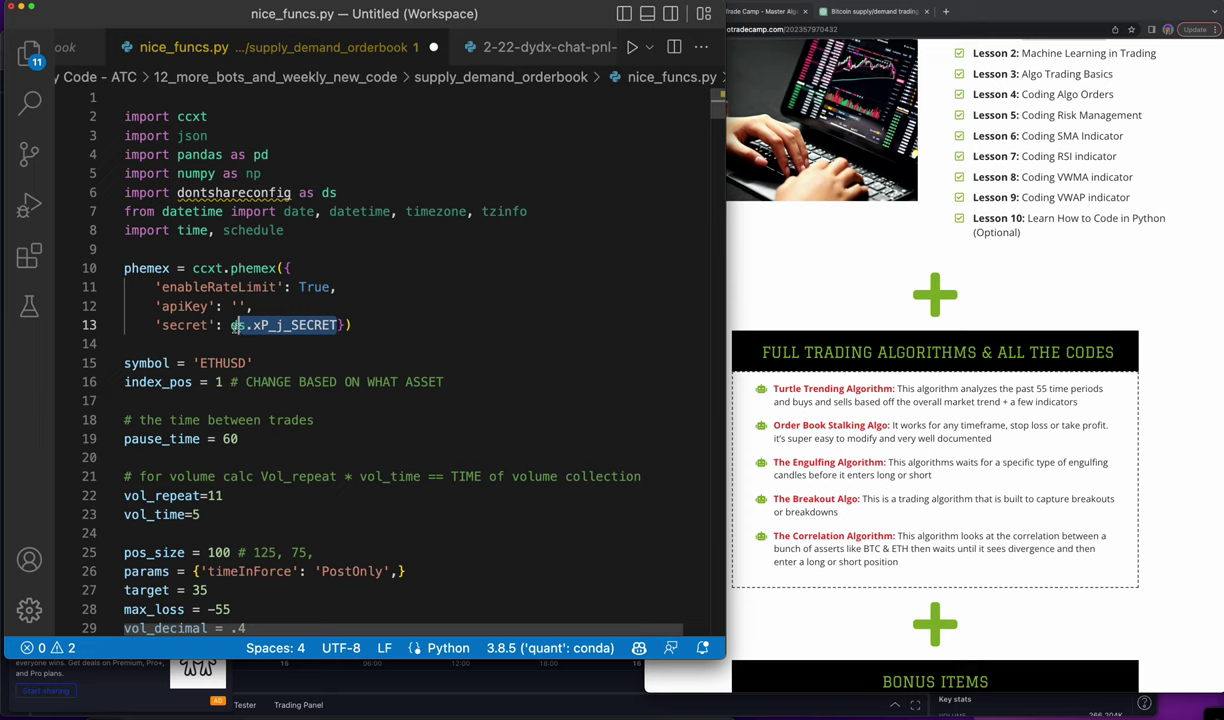
pyautogui.write("'secret': '','")
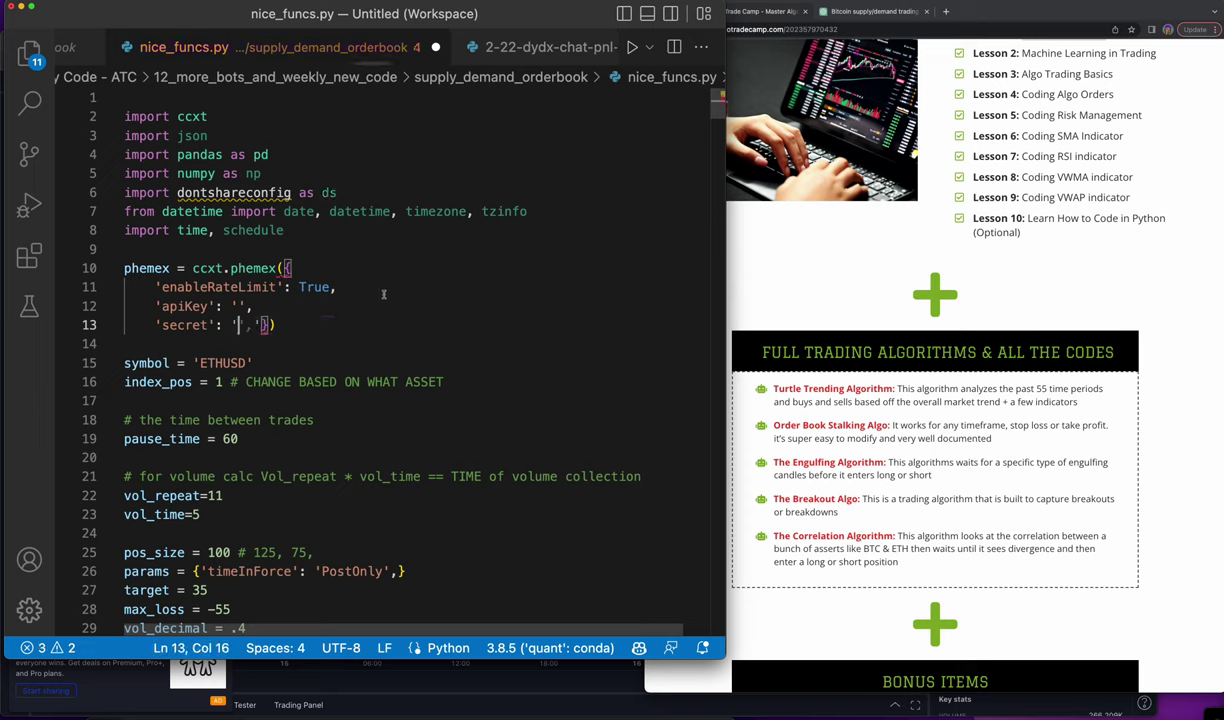
pyautogui.click(459, 342)
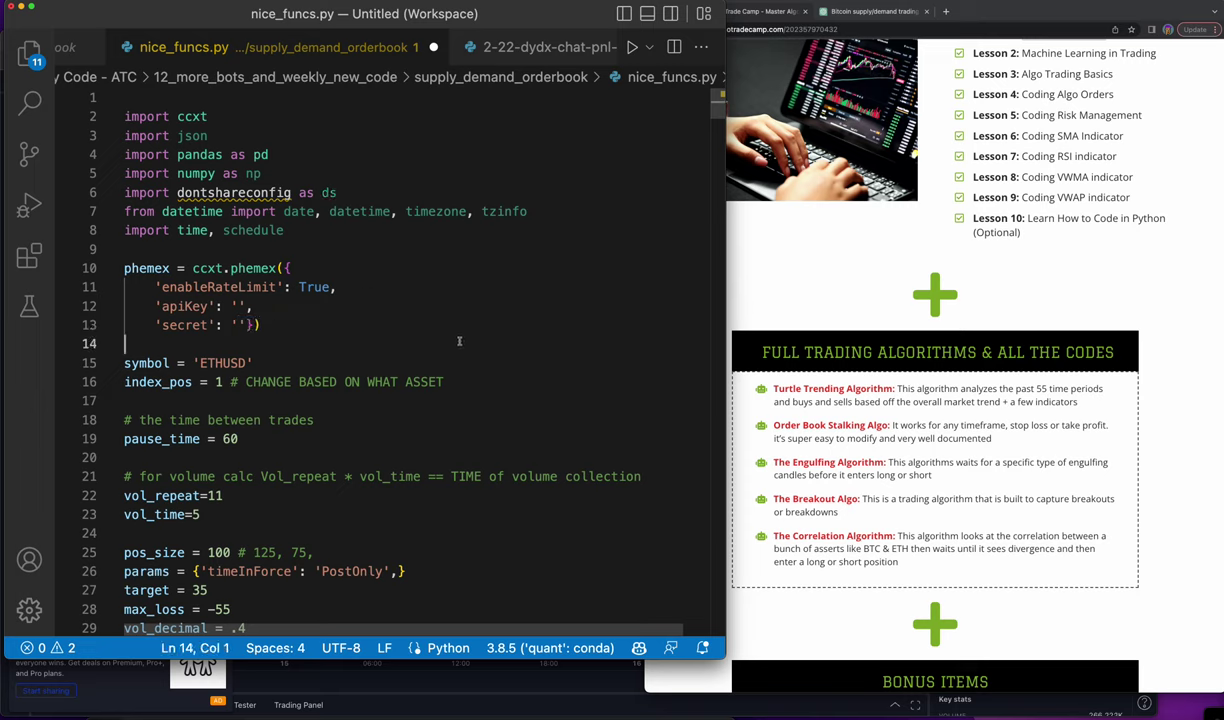
# - Add the comment '# this is the nice functions file for sdz orderbook bot' on line 1 and save
pyautogui.click(171, 98)
pyautogui.write('# this ')
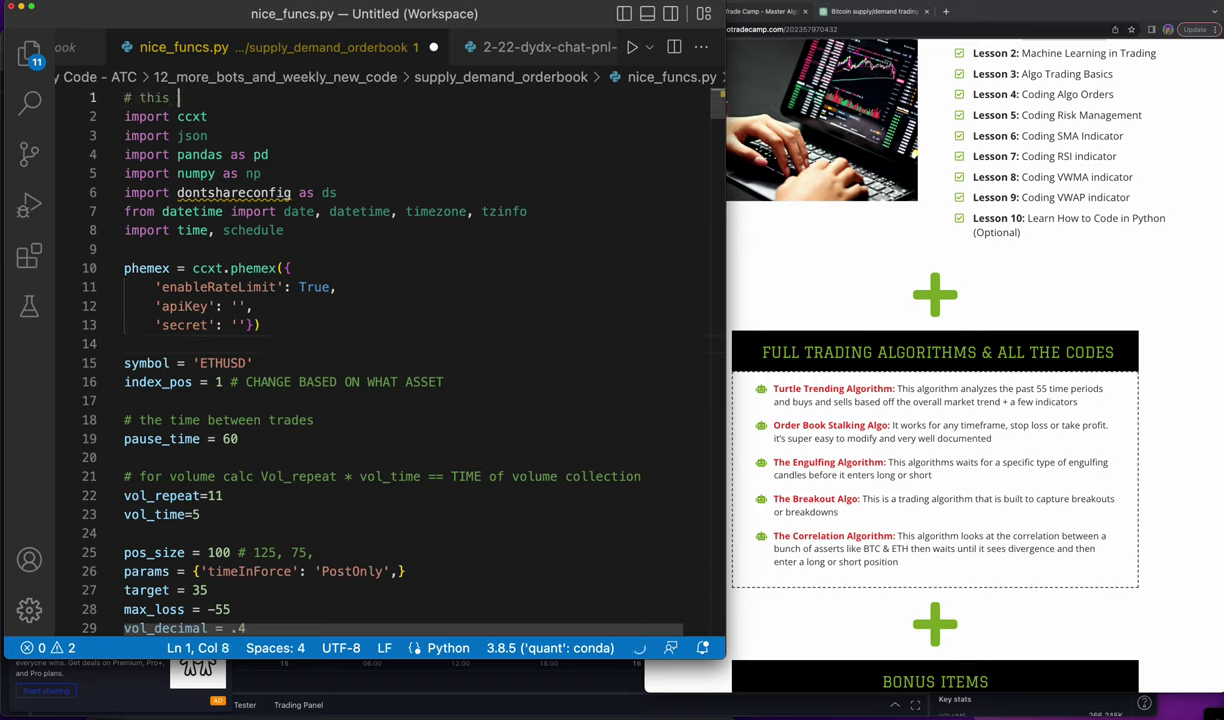
pyautogui.write('is the nice func')
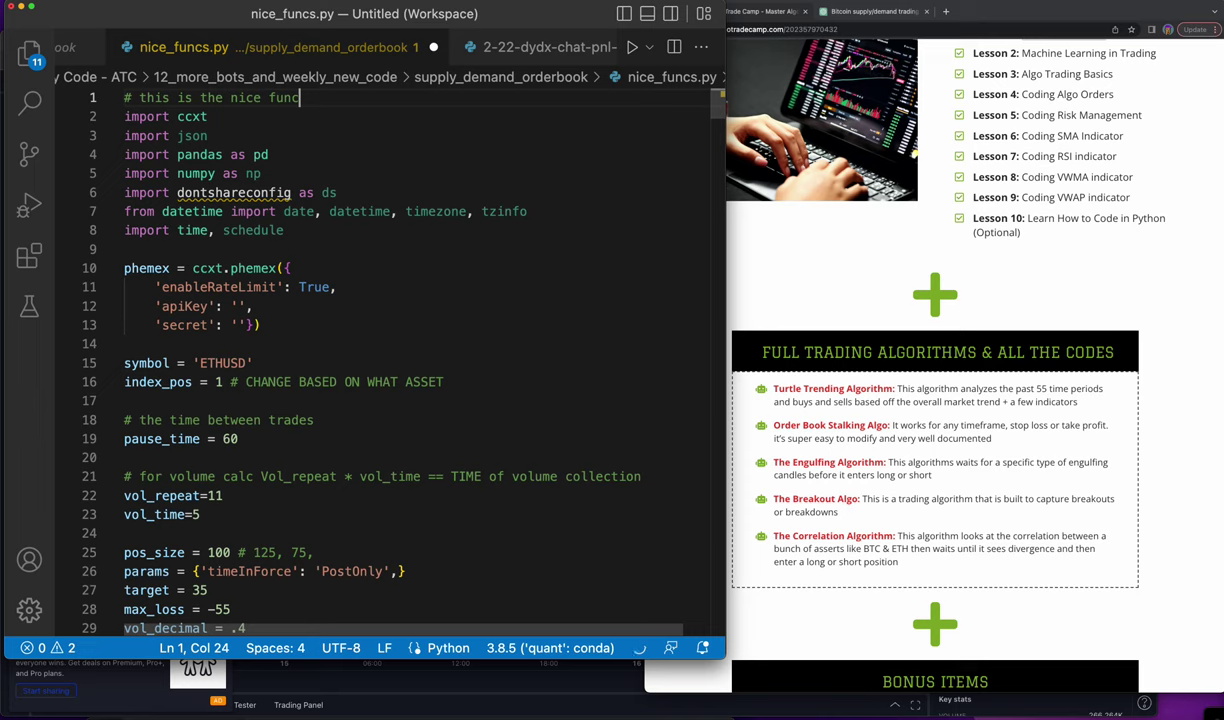
pyautogui.write('tions file for')
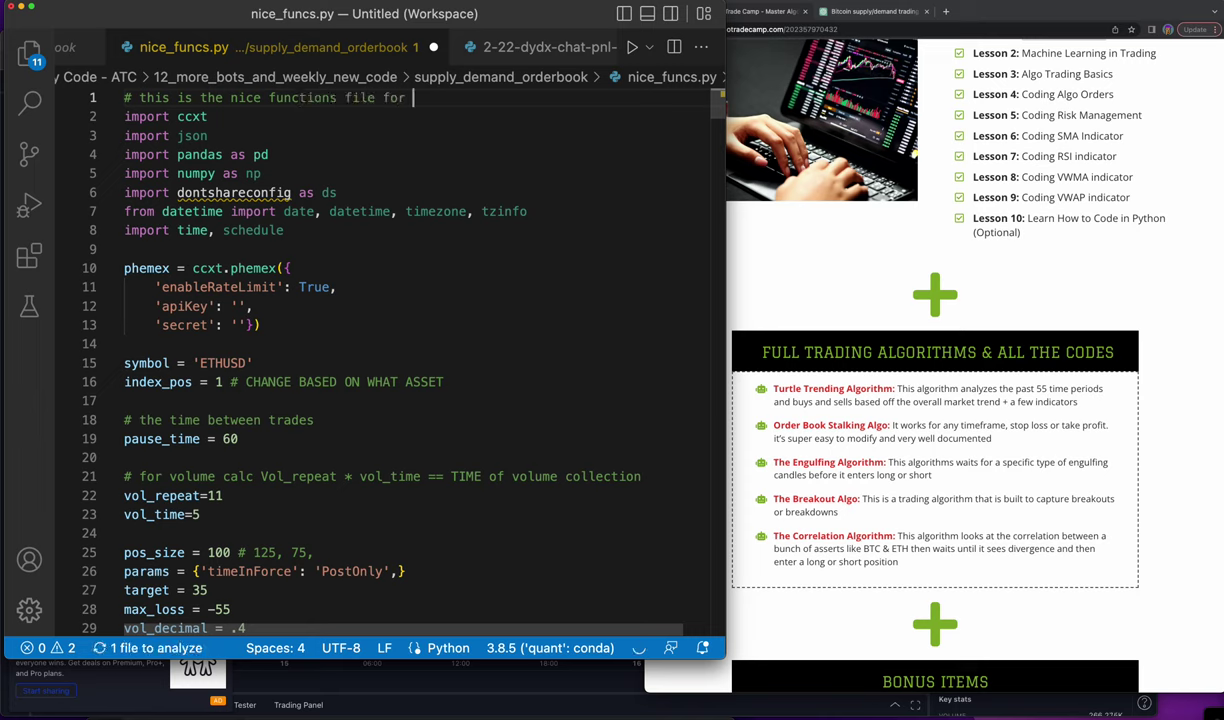
pyautogui.write(' sdz or')
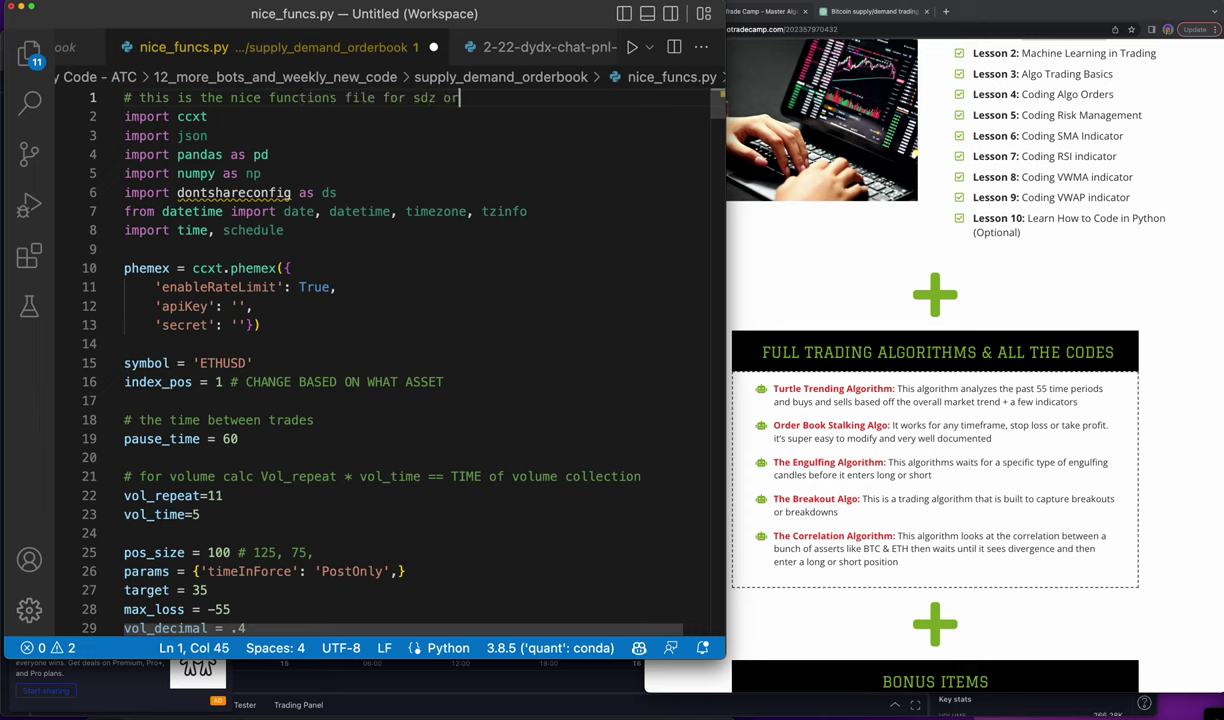
pyautogui.write('derbook b')
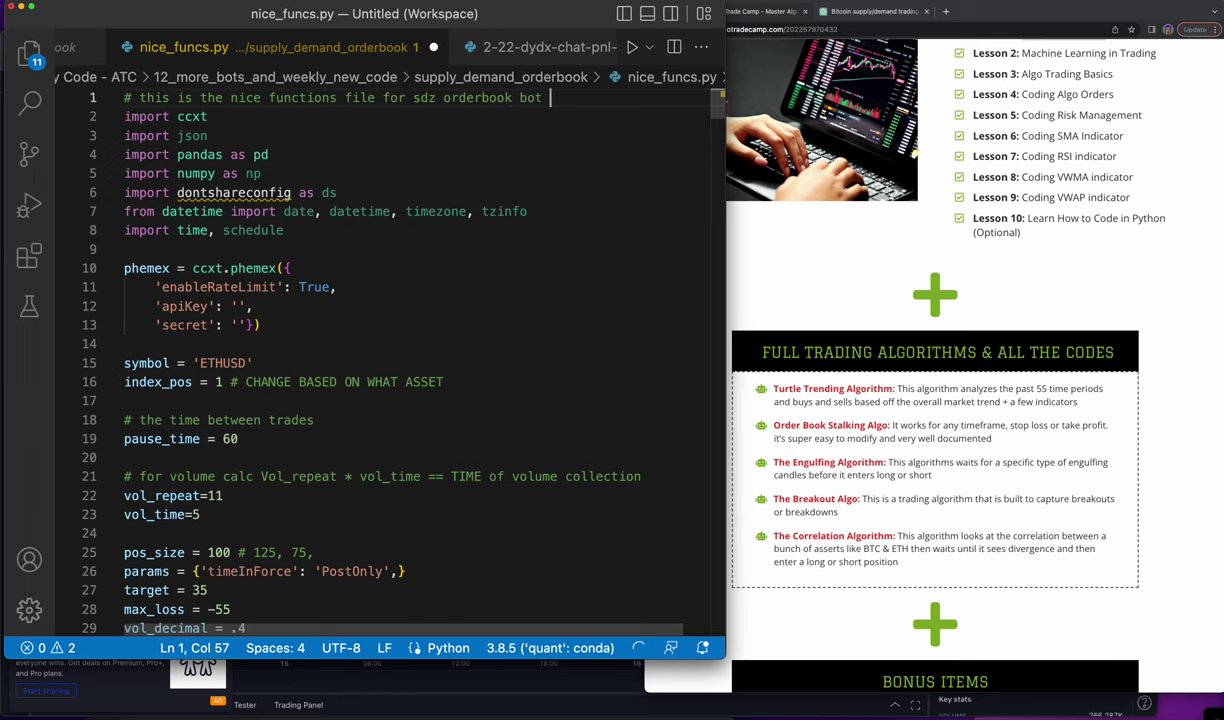
pyautogui.write('ot')
pyautogui.hotkey('ctrl', 's')
pyautogui.hotkey('ctrl', 'b')
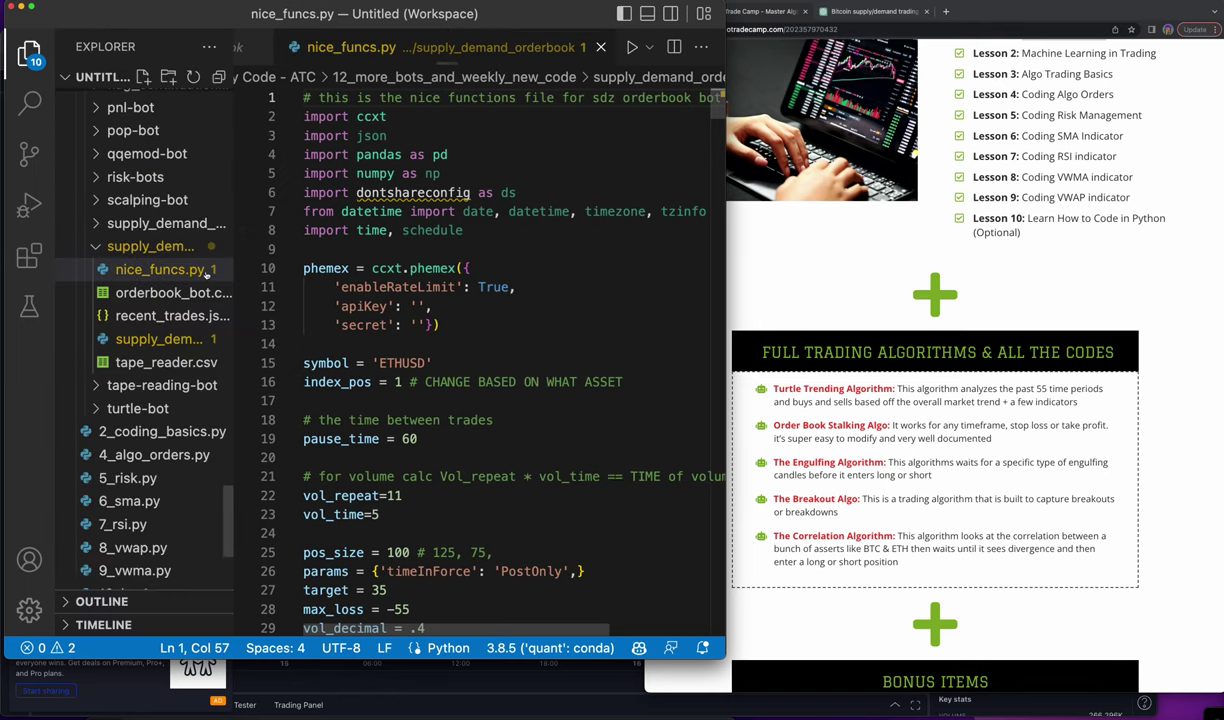
# - Blank out the apiKey and secret on lines 21–22 of supply_demand_orderbook.py and save
pyautogui.click(150, 339)
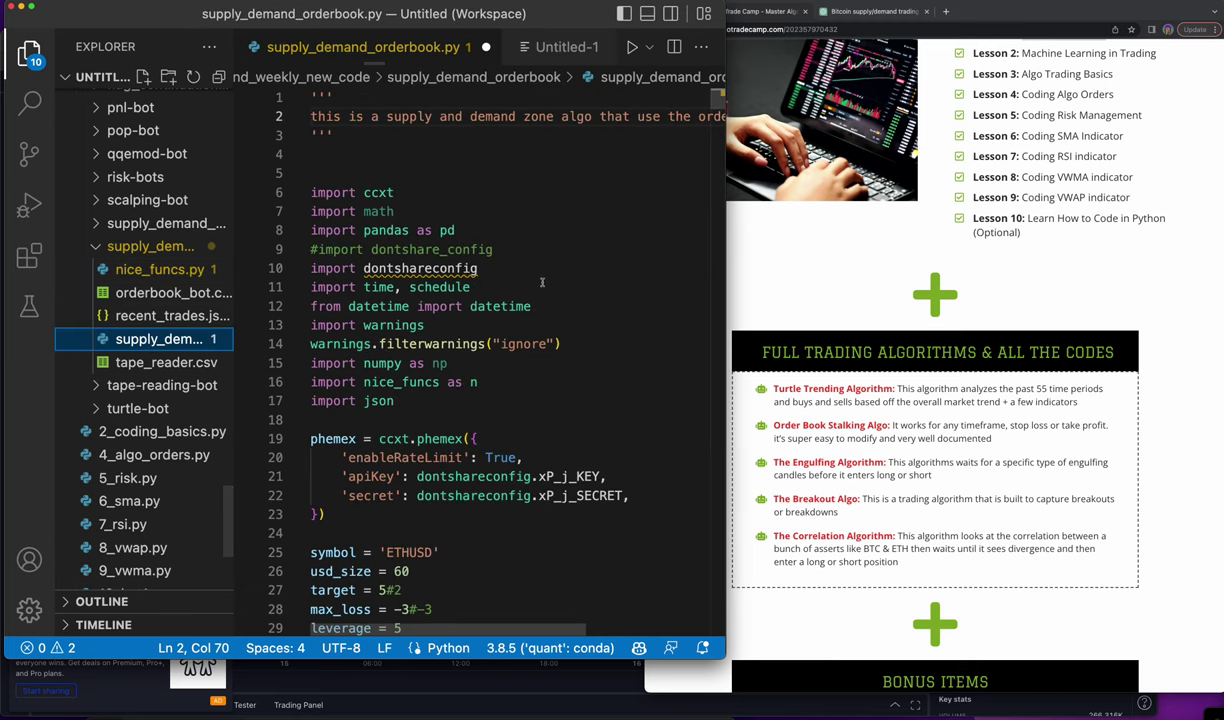
pyautogui.moveTo(600, 476); pyautogui.dragTo(420, 476)
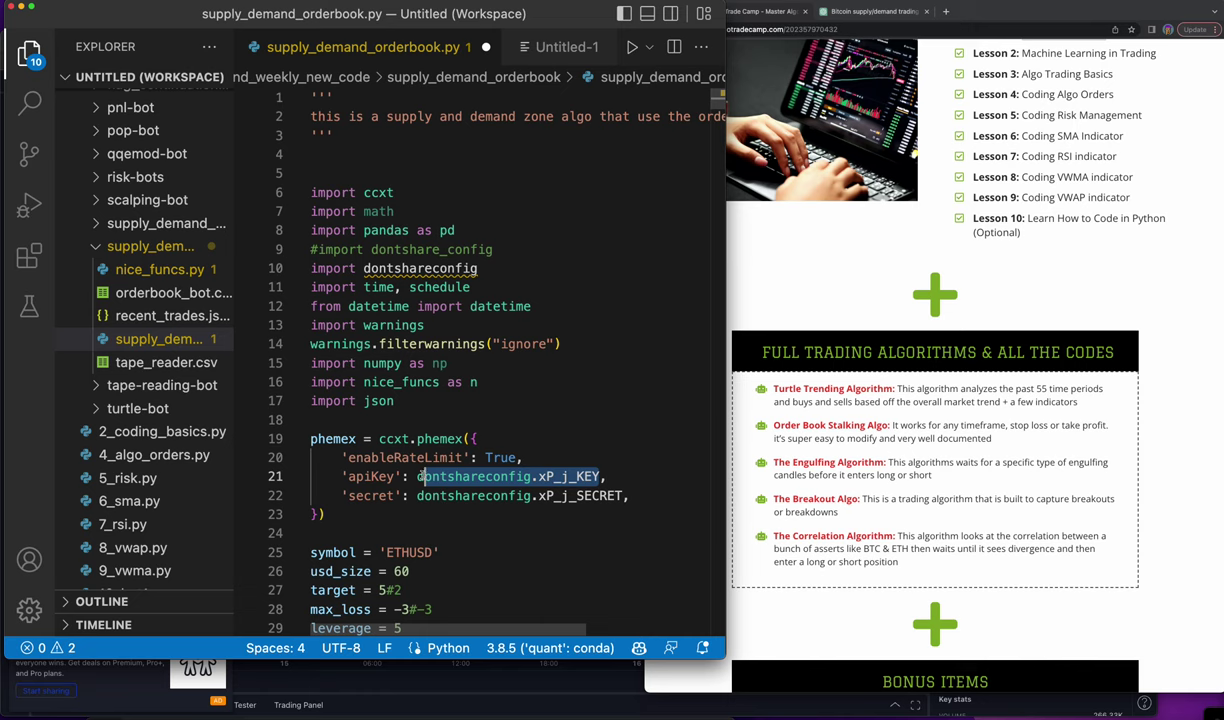
pyautogui.press('BackSpace')
pyautogui.write("'apiKey': '',")
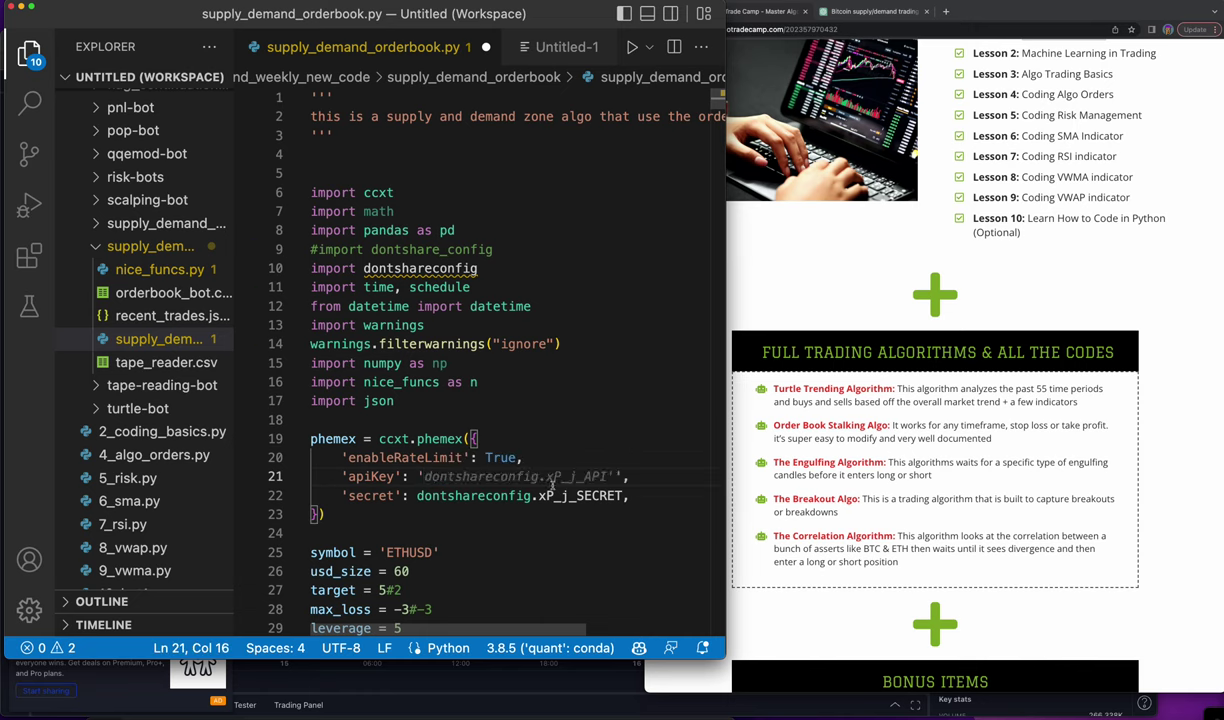
pyautogui.moveTo(627, 496); pyautogui.dragTo(414, 497)
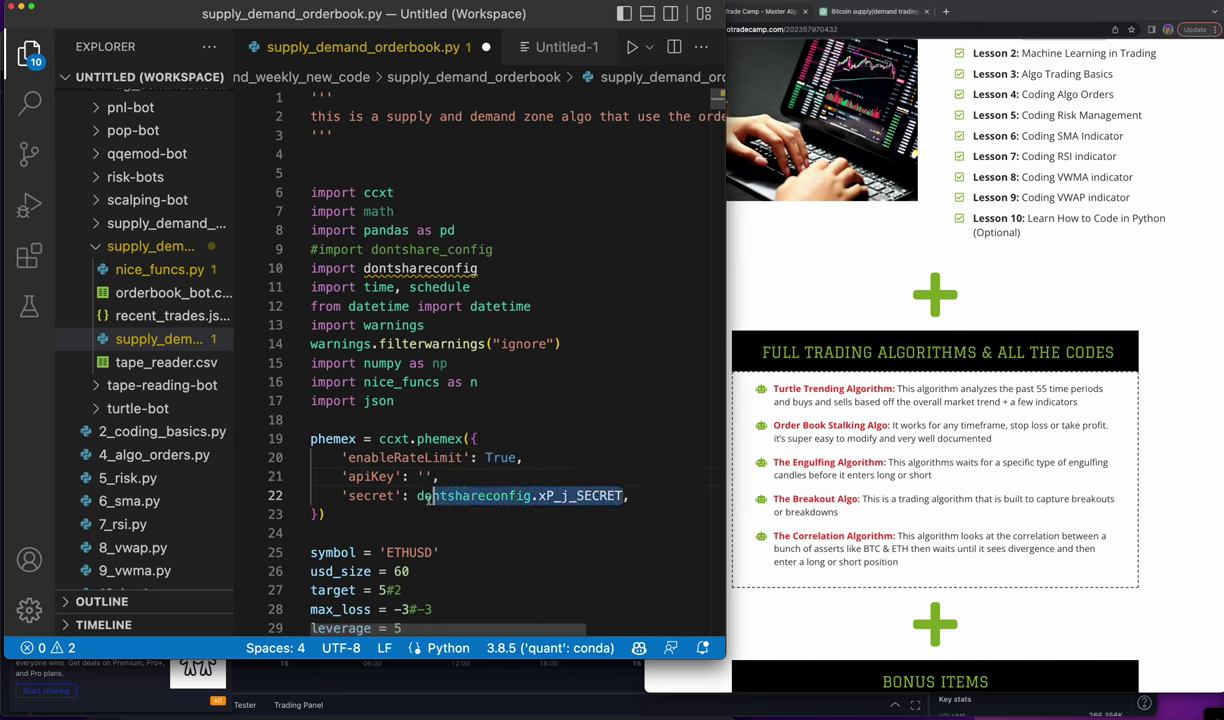
pyautogui.press('BackSpace')
pyautogui.write("'secret': '',")
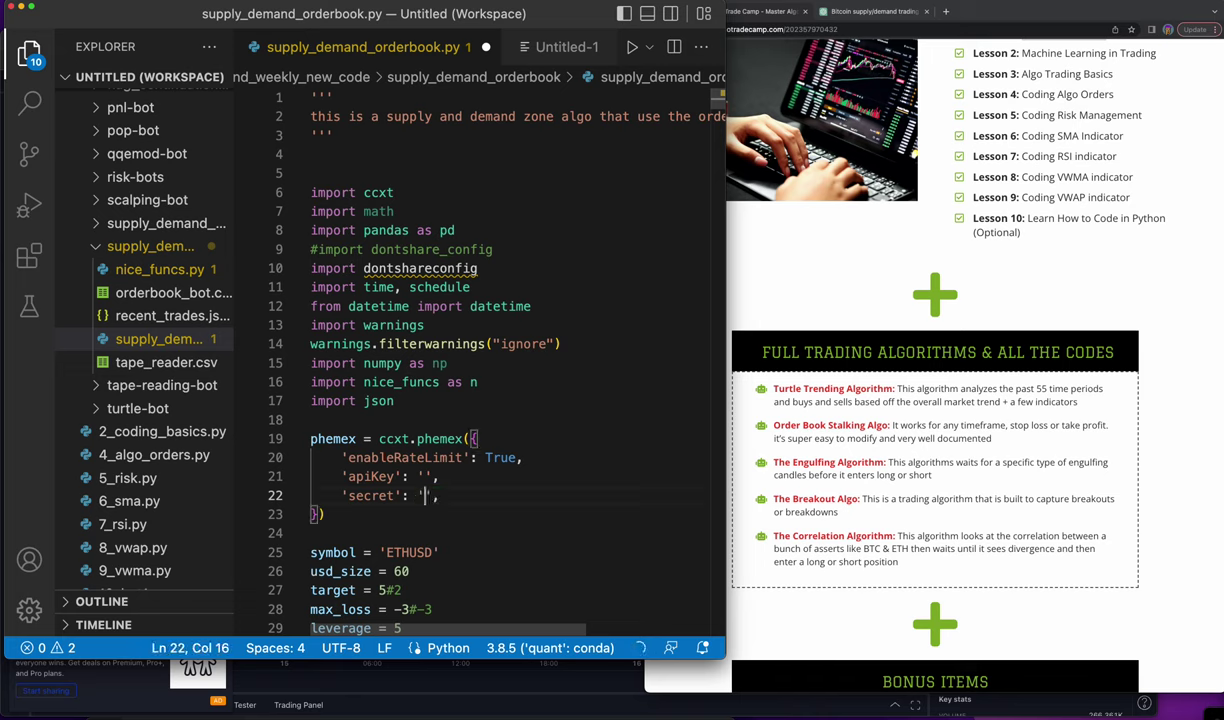
pyautogui.hotkey('ctrl', 's')
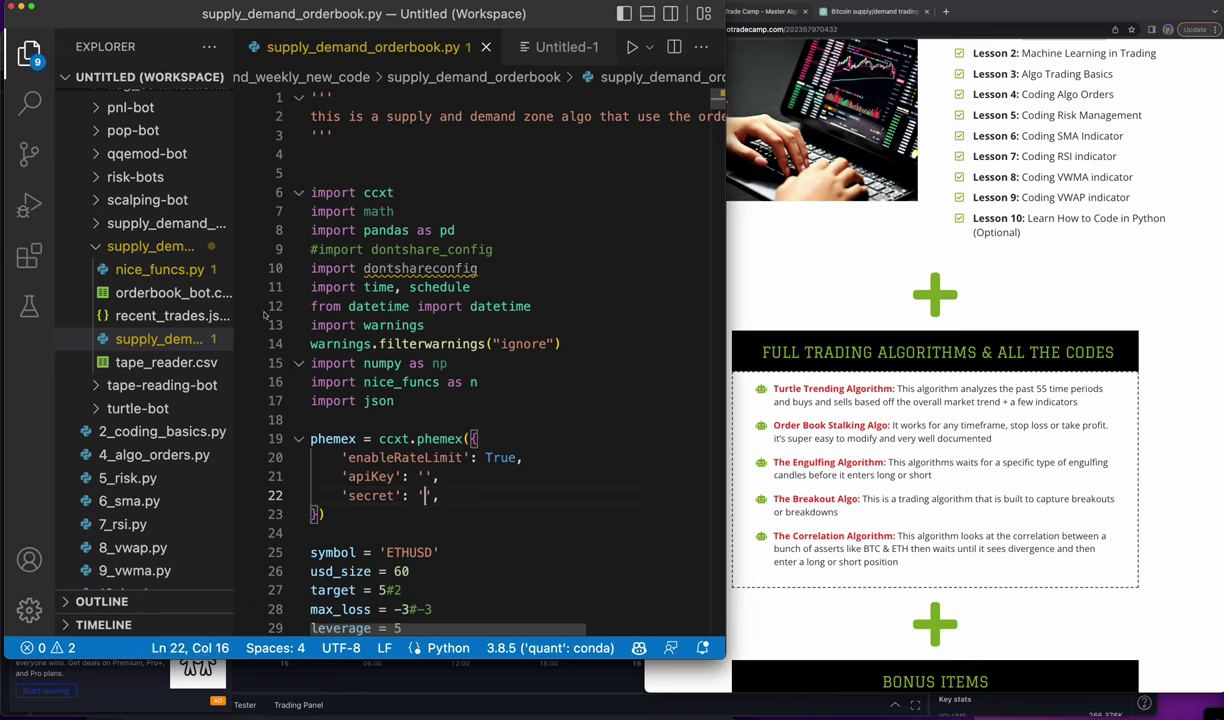
# - Copy the WARNING line from j26_tape_sma.py and make room for it in the orderbook docstring
pyautogui.click(171, 386)
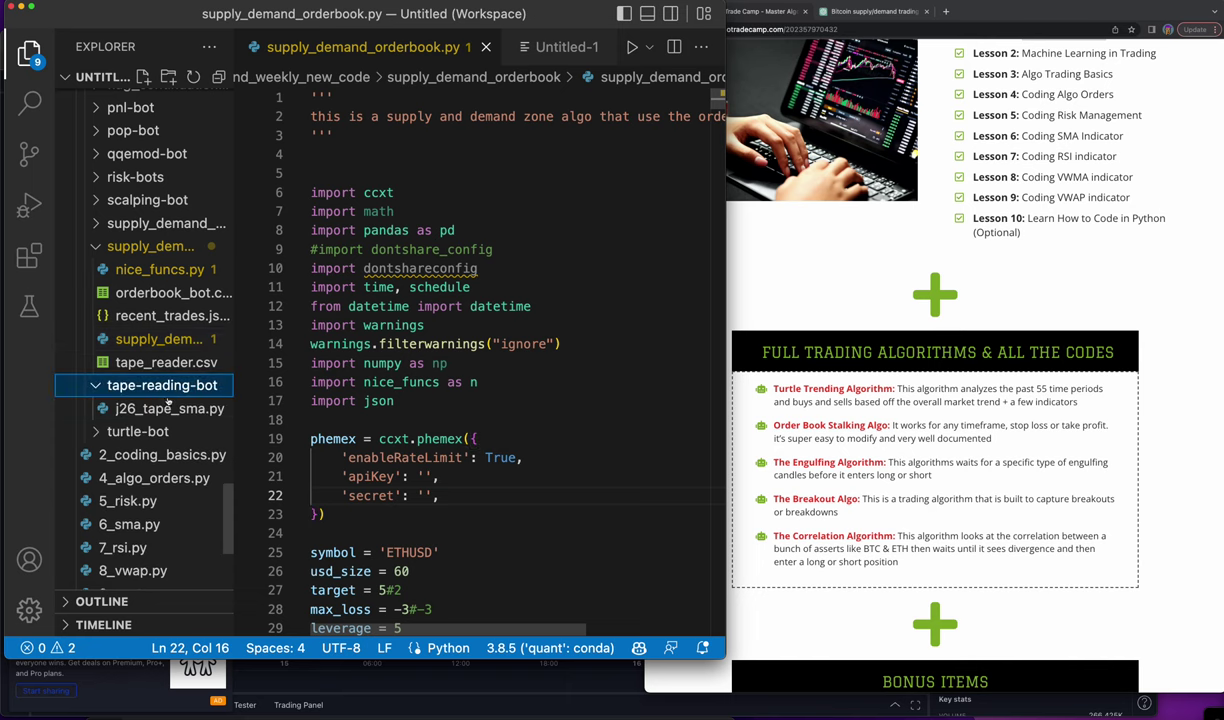
pyautogui.click(170, 409)
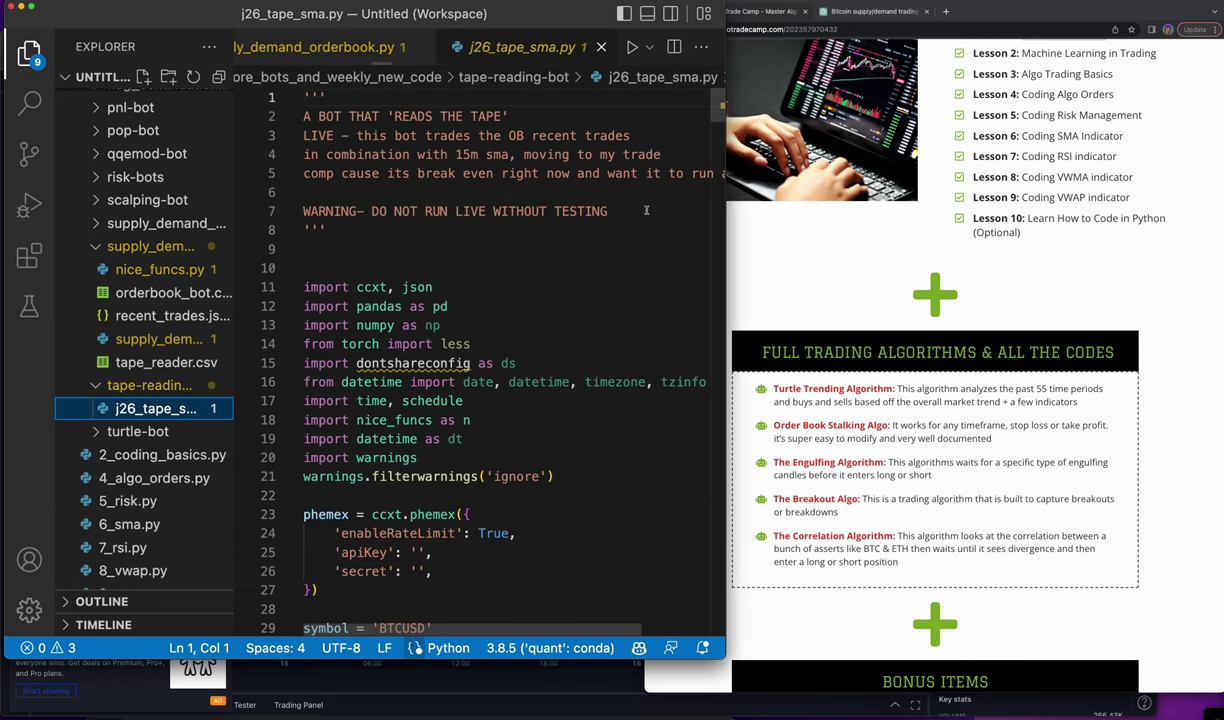
pyautogui.moveTo(608, 211); pyautogui.dragTo(301, 218)
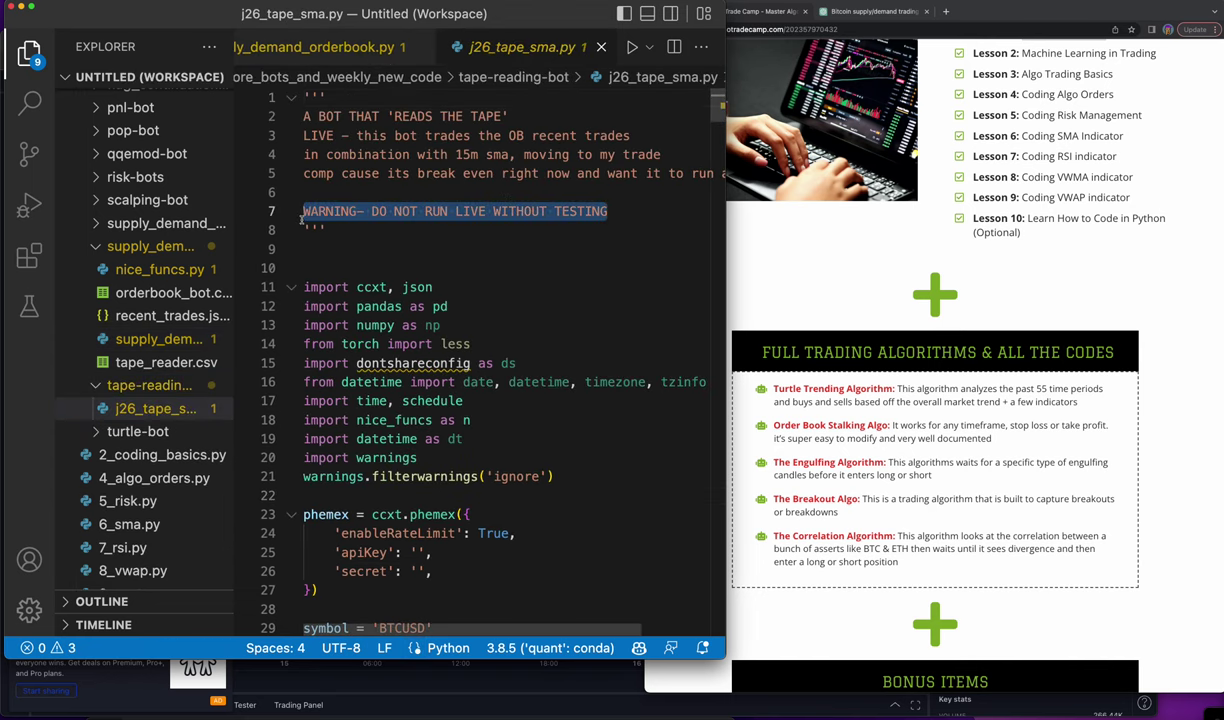
pyautogui.moveTo(155, 316)
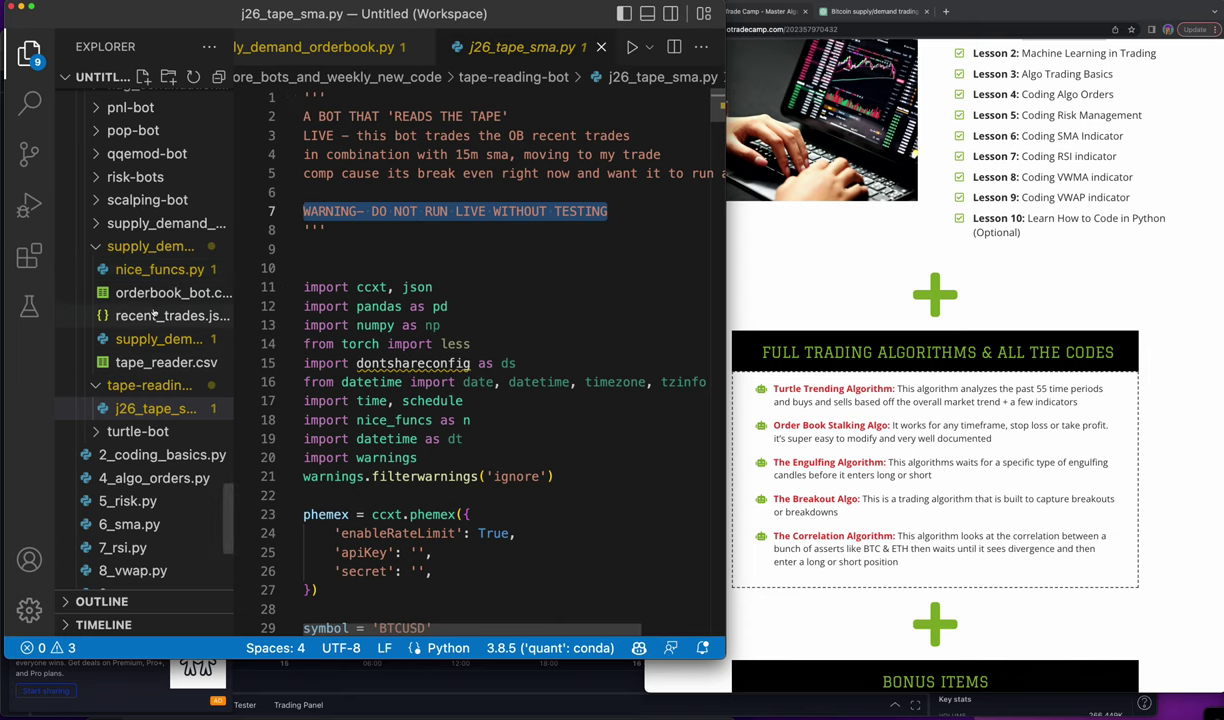
pyautogui.click(157, 340)
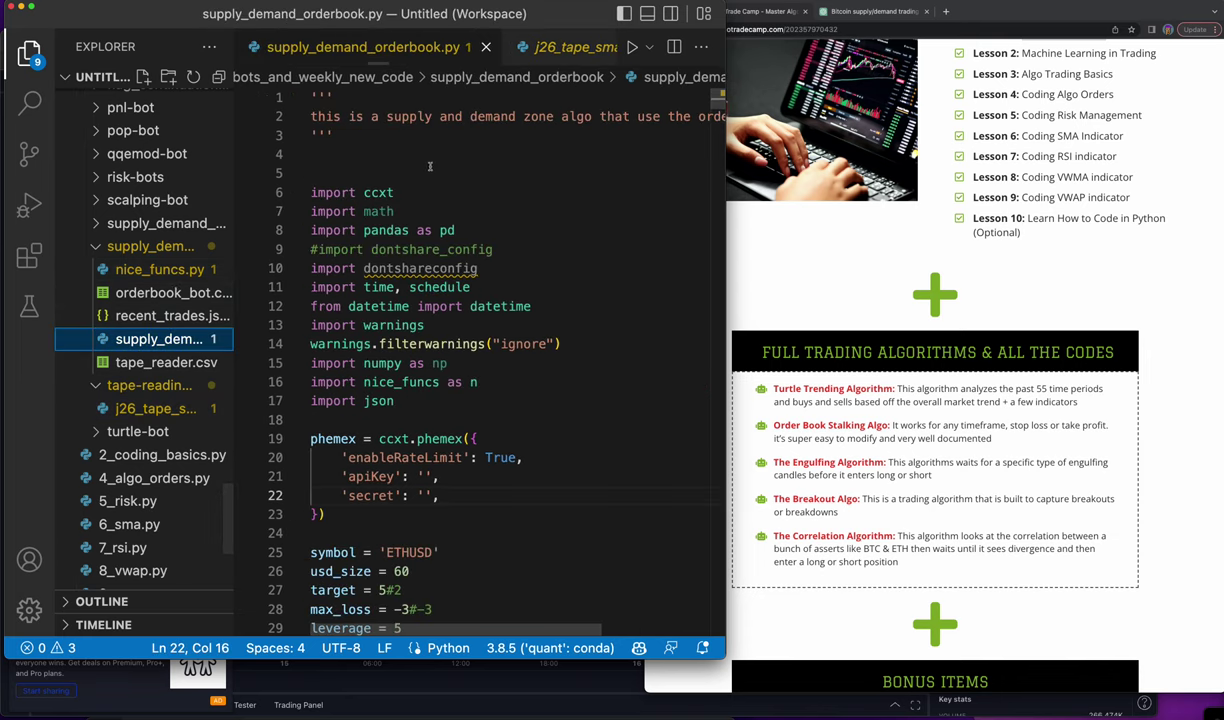
pyautogui.click(313, 135)
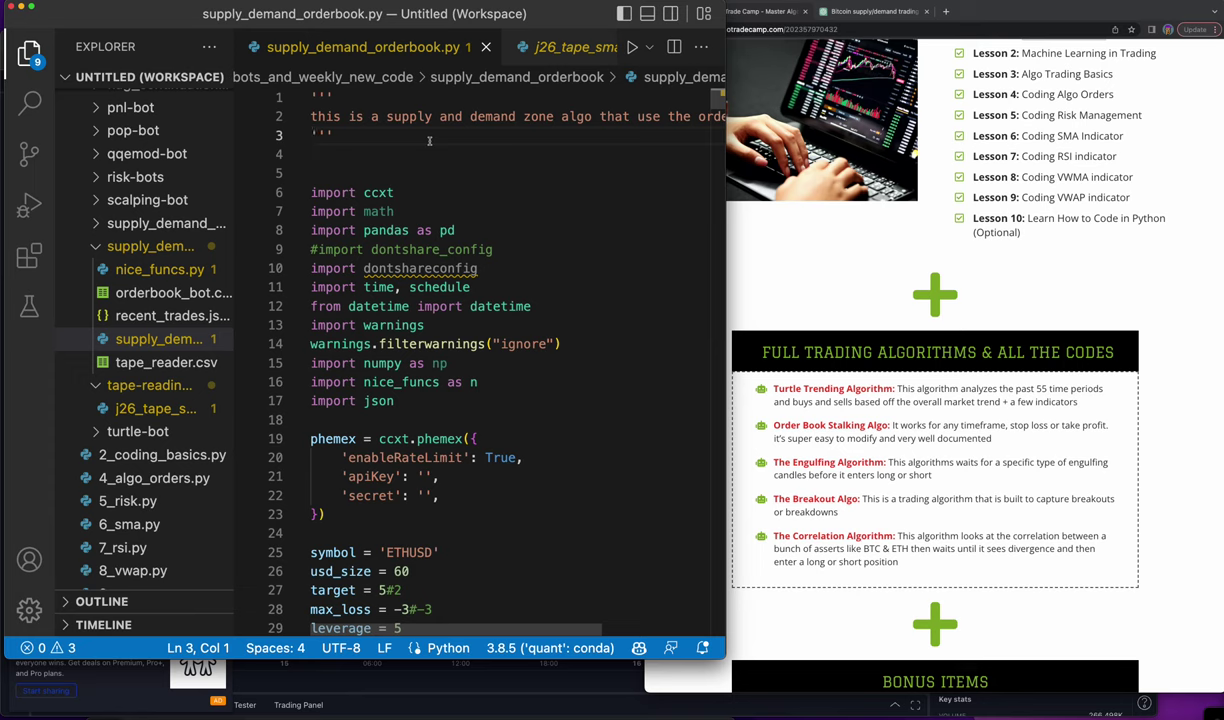
pyautogui.press('Return')
pyautogui.press('Return')
pyautogui.press('Up')
pyautogui.press('Up')
pyautogui.press('Down')
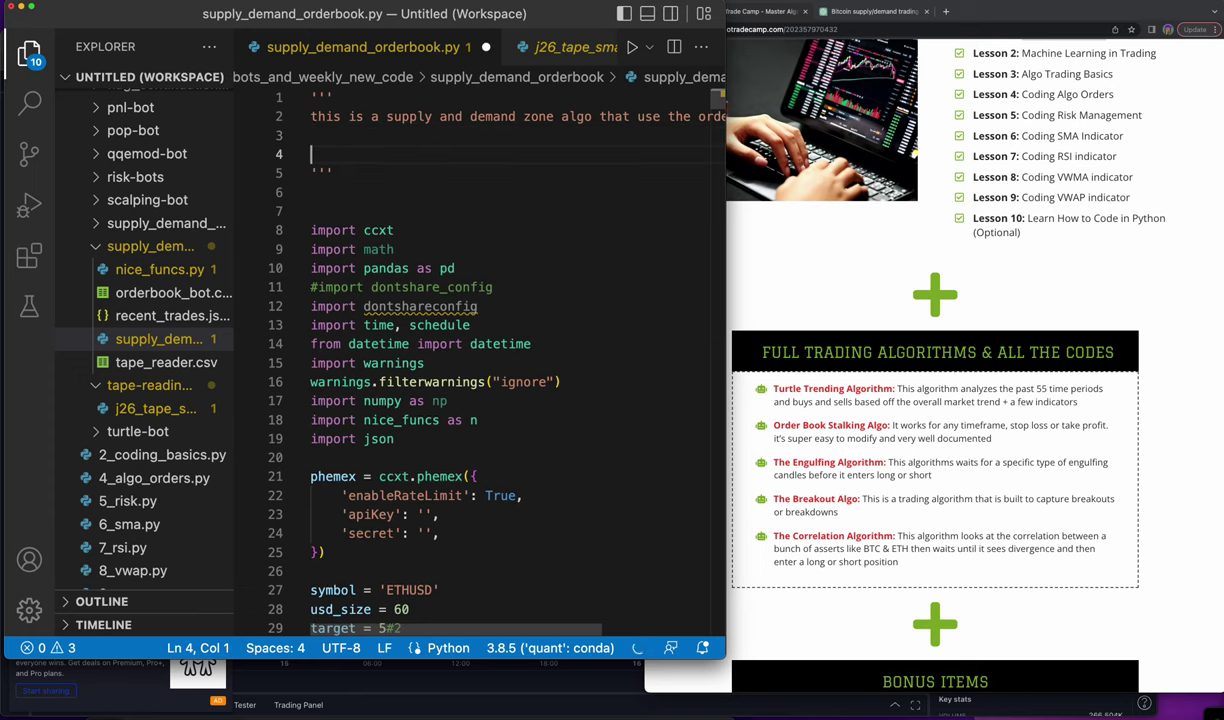
# - Add the 'WARNING- DO NOT RUN LIVE WITHOUT TESTING' line, then rename the folder to orderbook_supply_demandzone_algo
pyautogui.write('WARNING- DO NOT RUN LIVE WITHOUT TESTING')
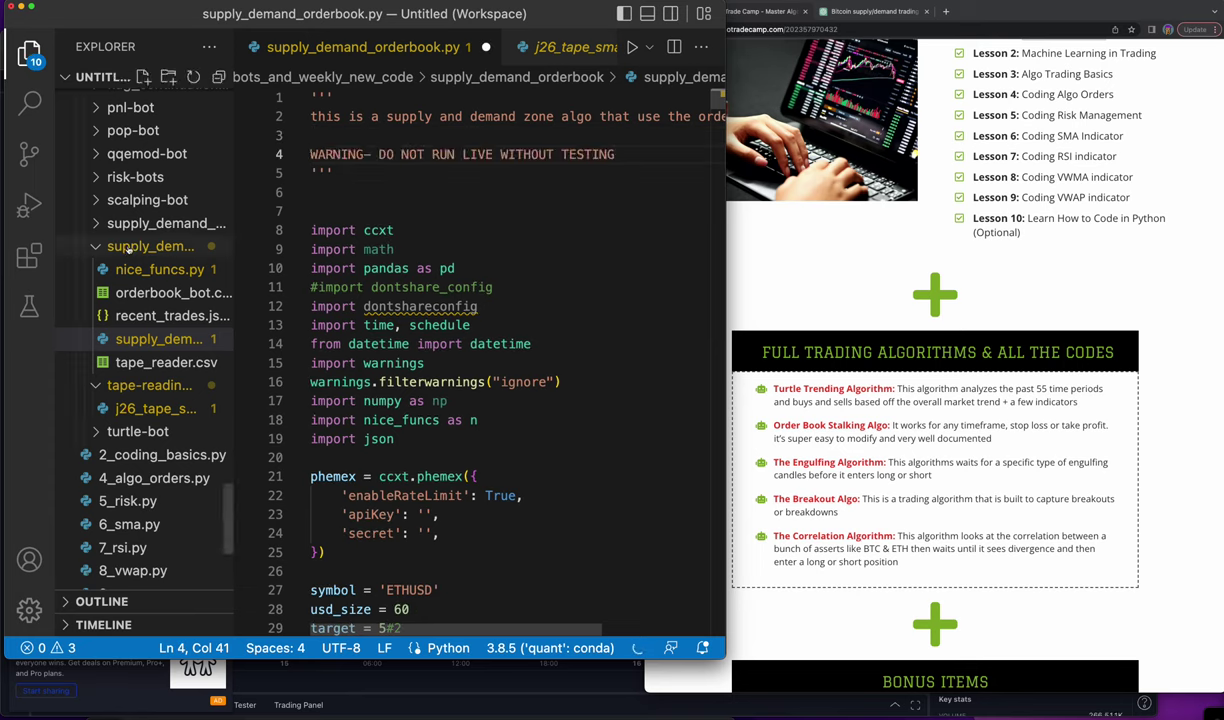
pyautogui.rightClick(128, 248)
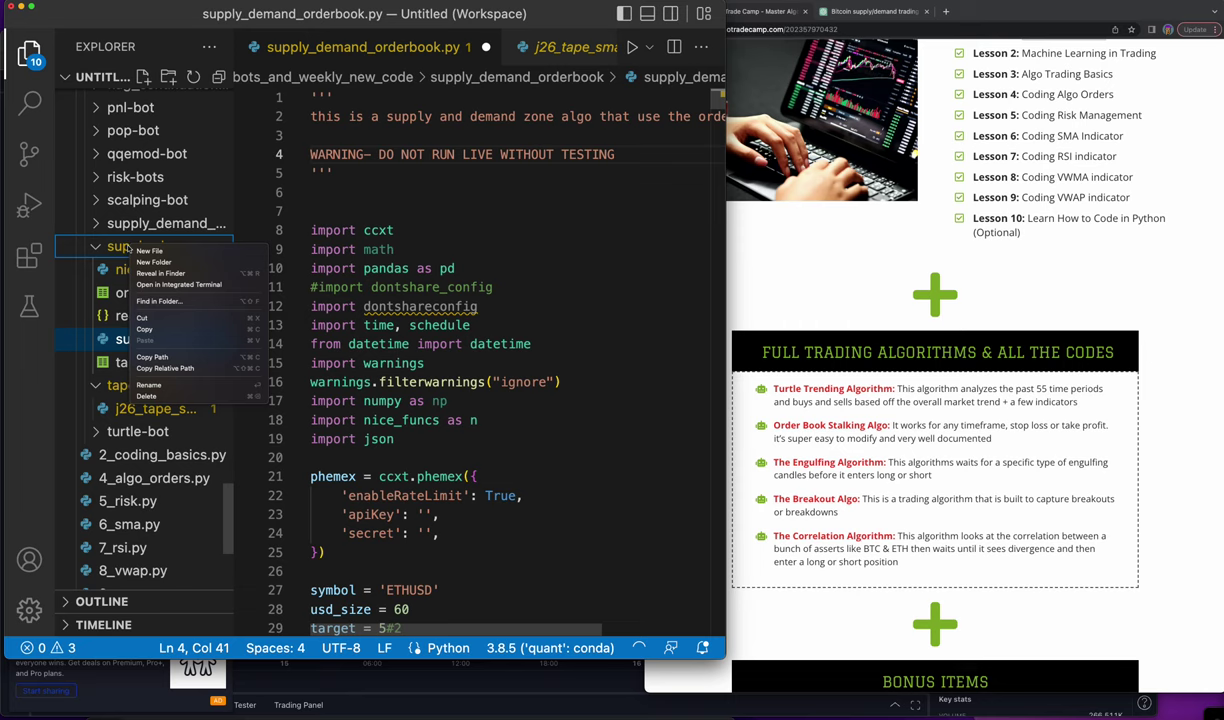
pyautogui.click(150, 385)
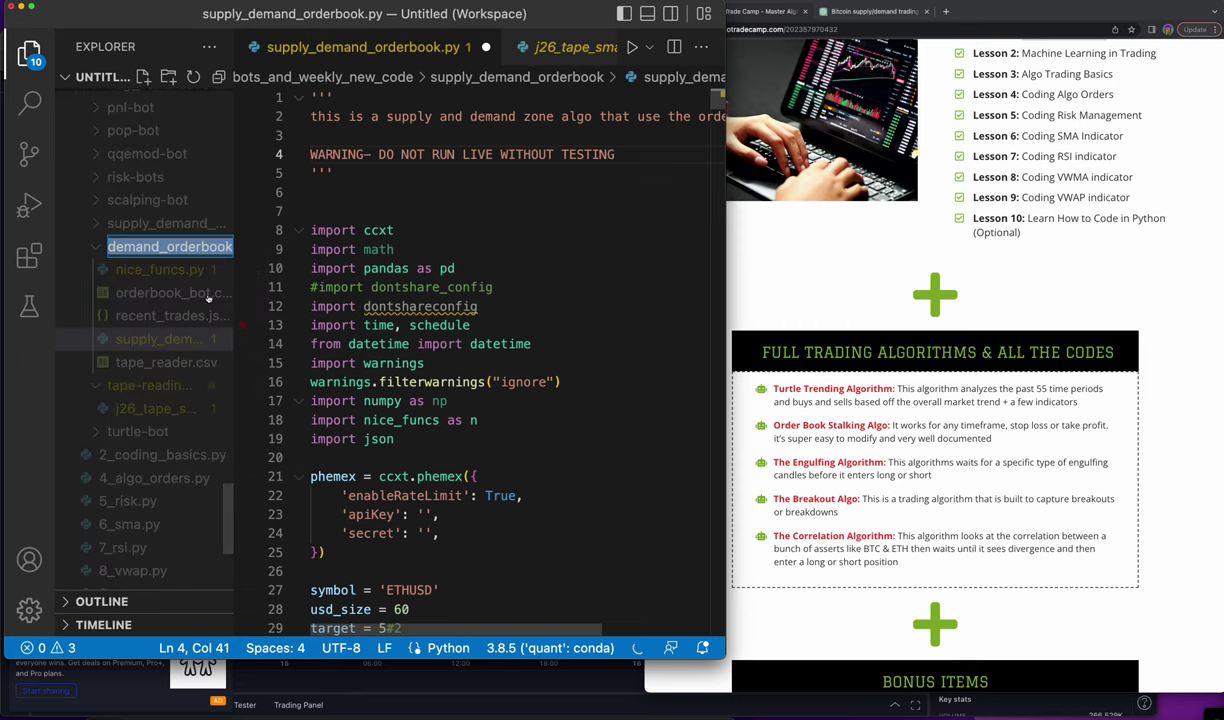
pyautogui.write('orderb')
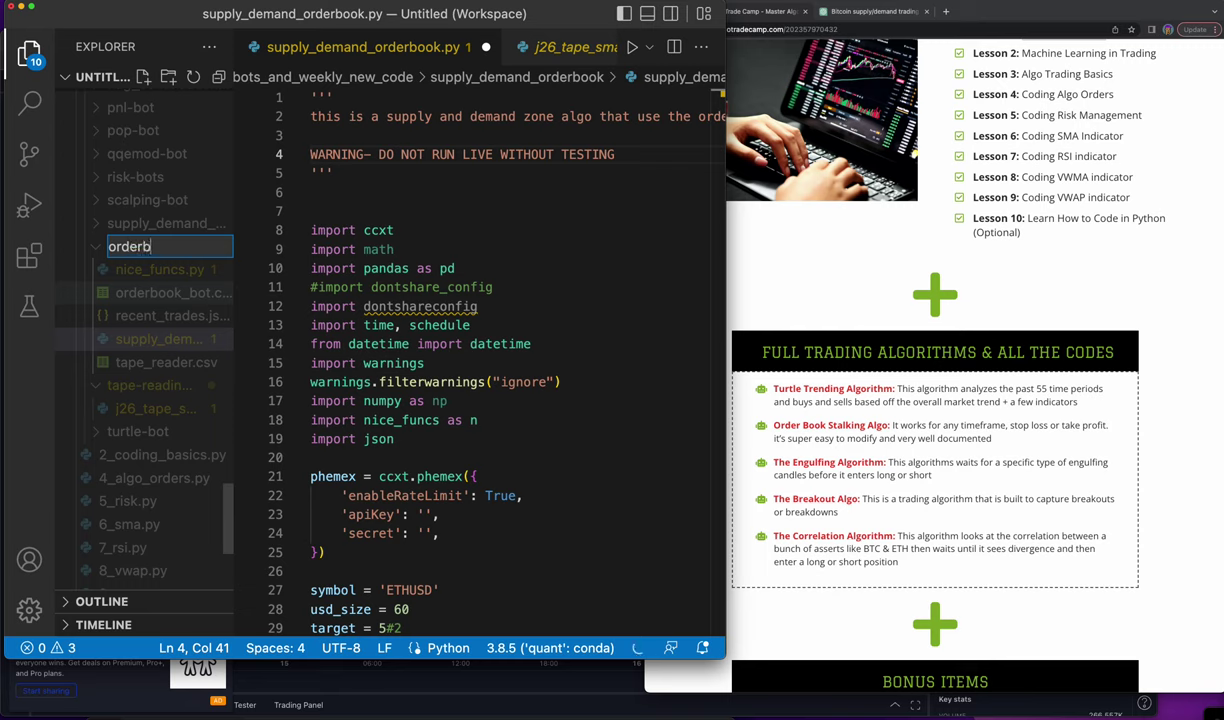
pyautogui.write('supply_')
pyautogui.write('demand')
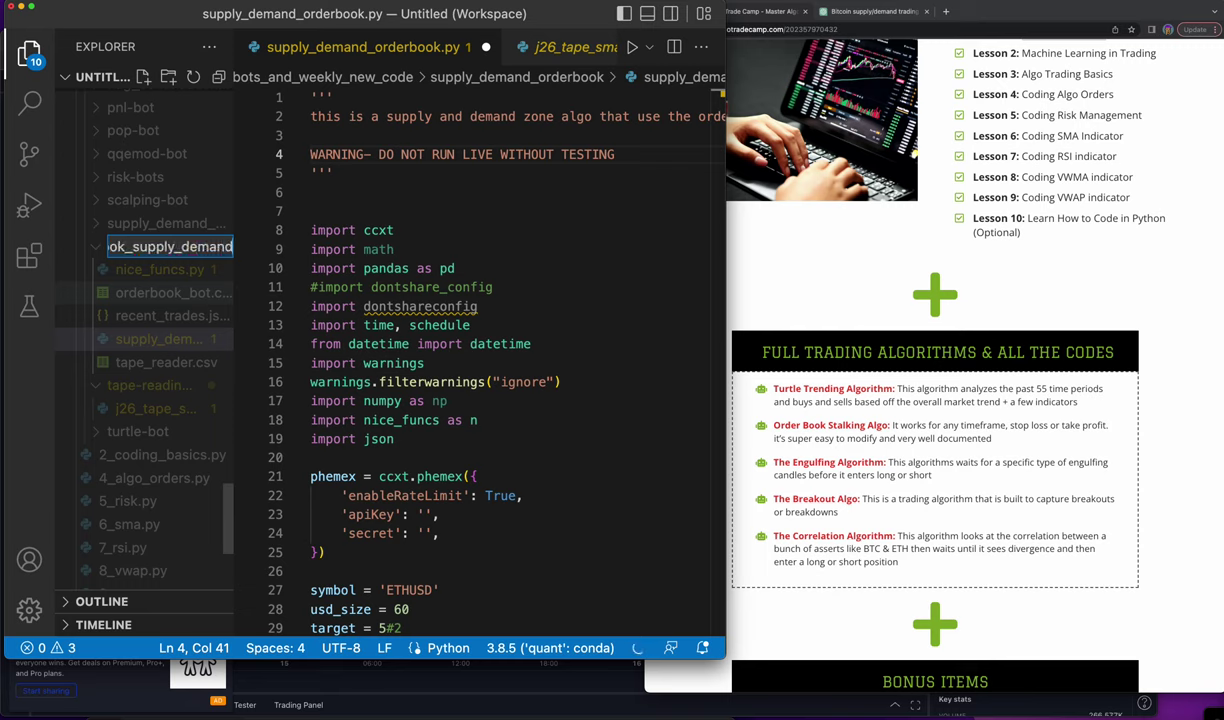
pyautogui.write('zone_algo')
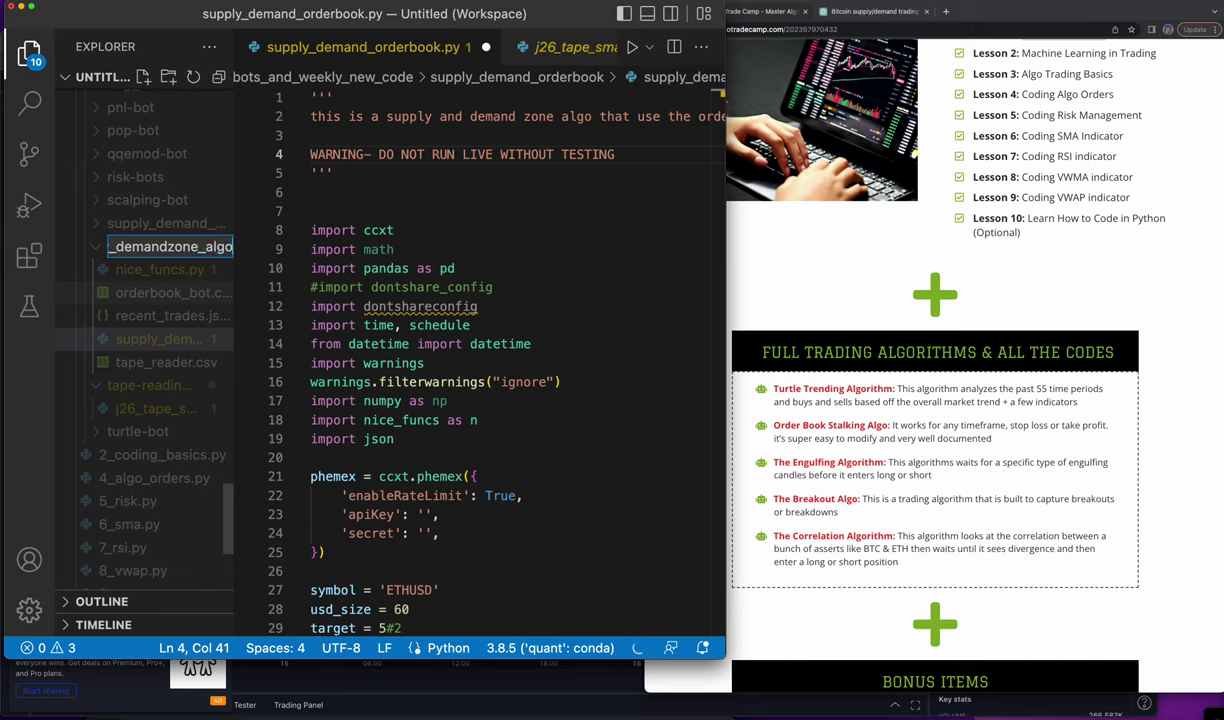
pyautogui.press('Return')
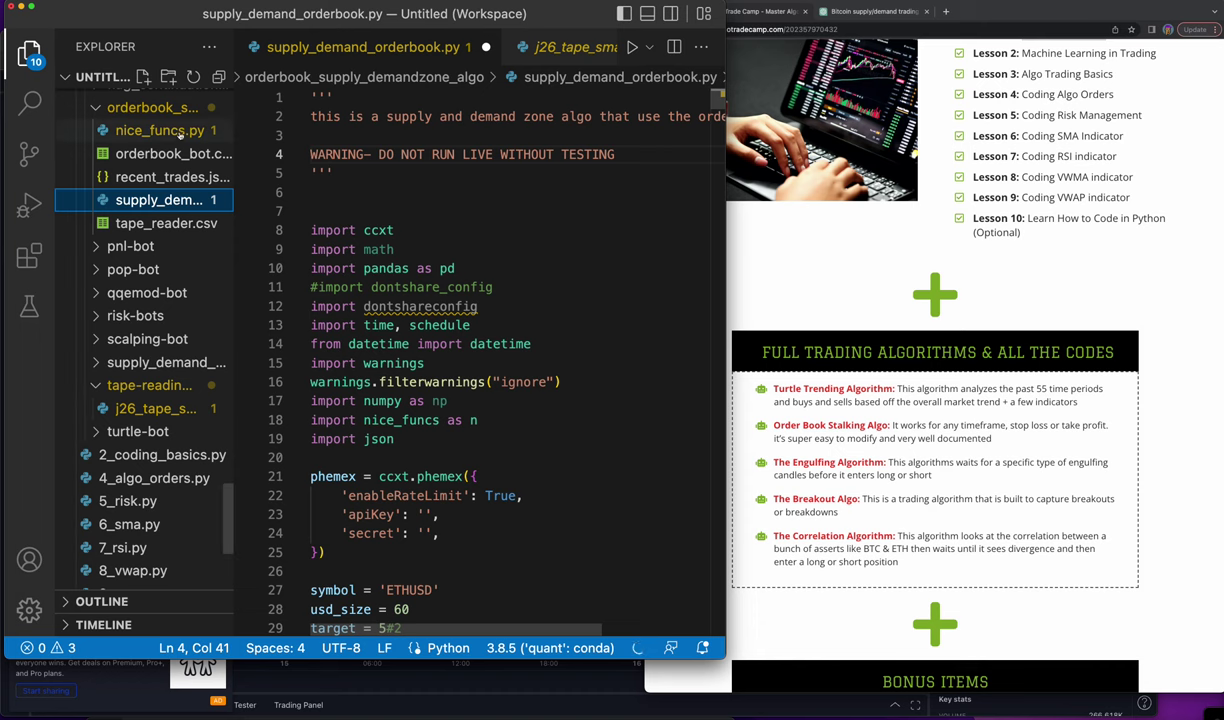
# - Open nice_funcs.py, orderbook_bot.csv, recent_trades.json and tape_reader.csv from the renamed folder
pyautogui.doubleClick(172, 133)
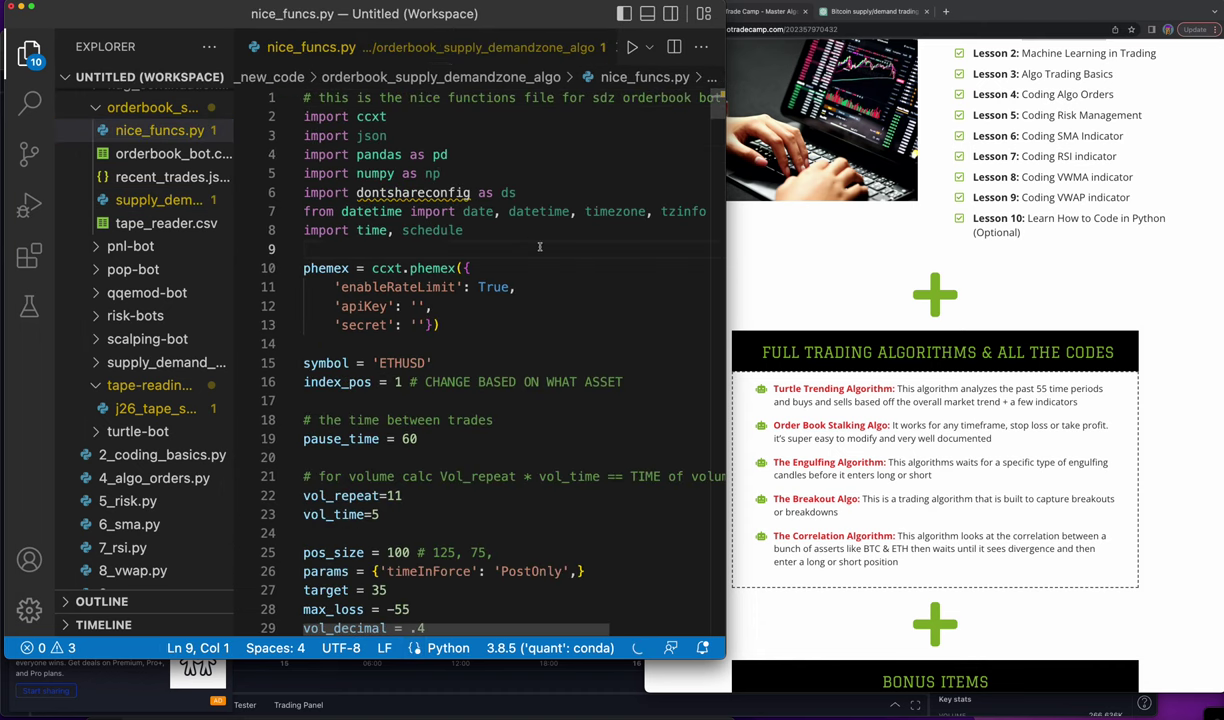
pyautogui.click(172, 153)
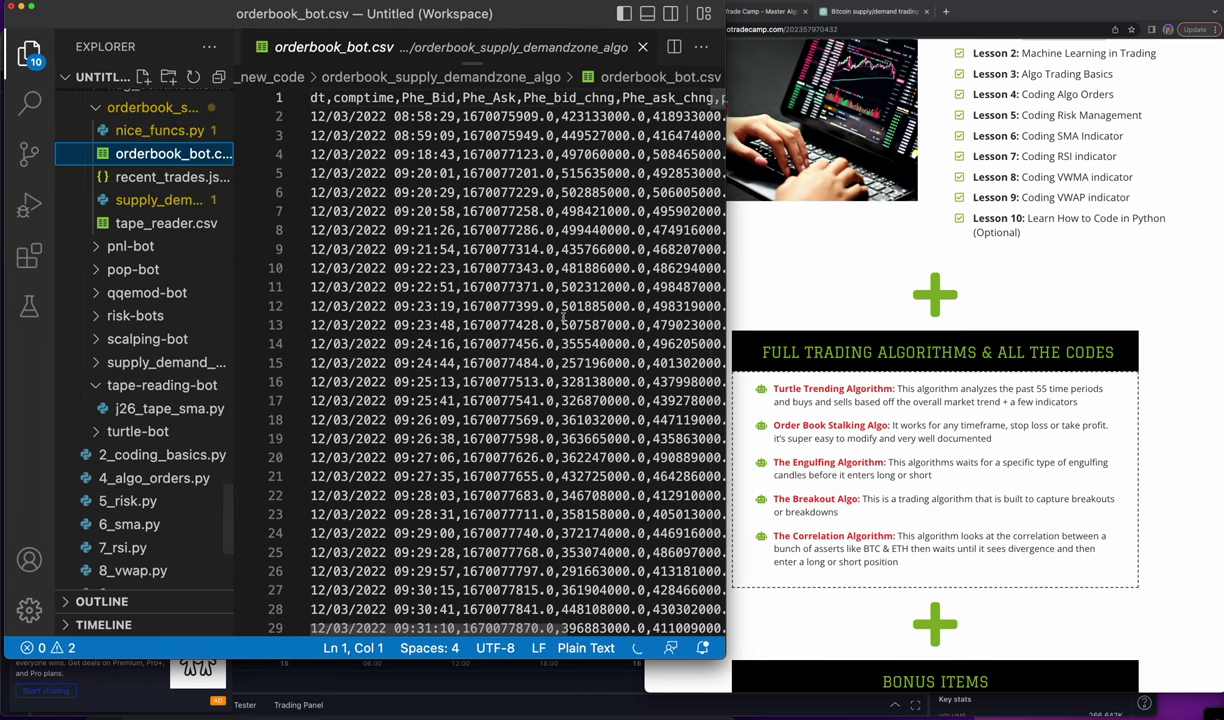
pyautogui.doubleClick(172, 177)
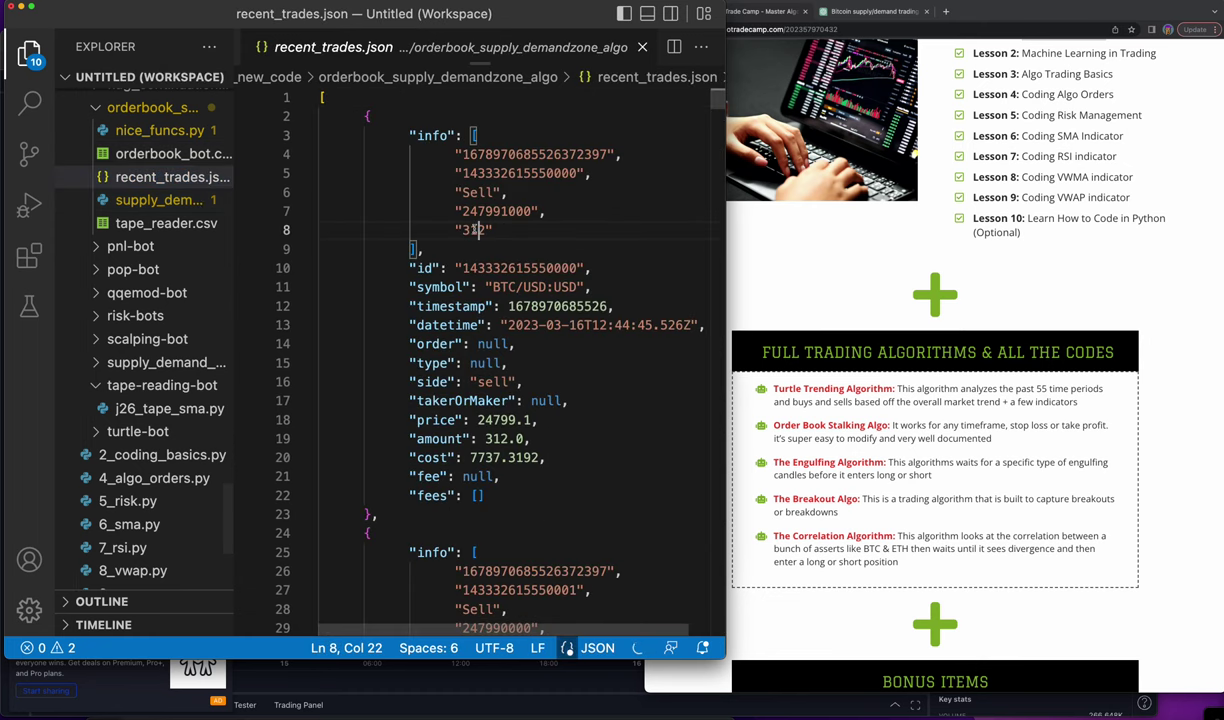
pyautogui.doubleClick(190, 200)
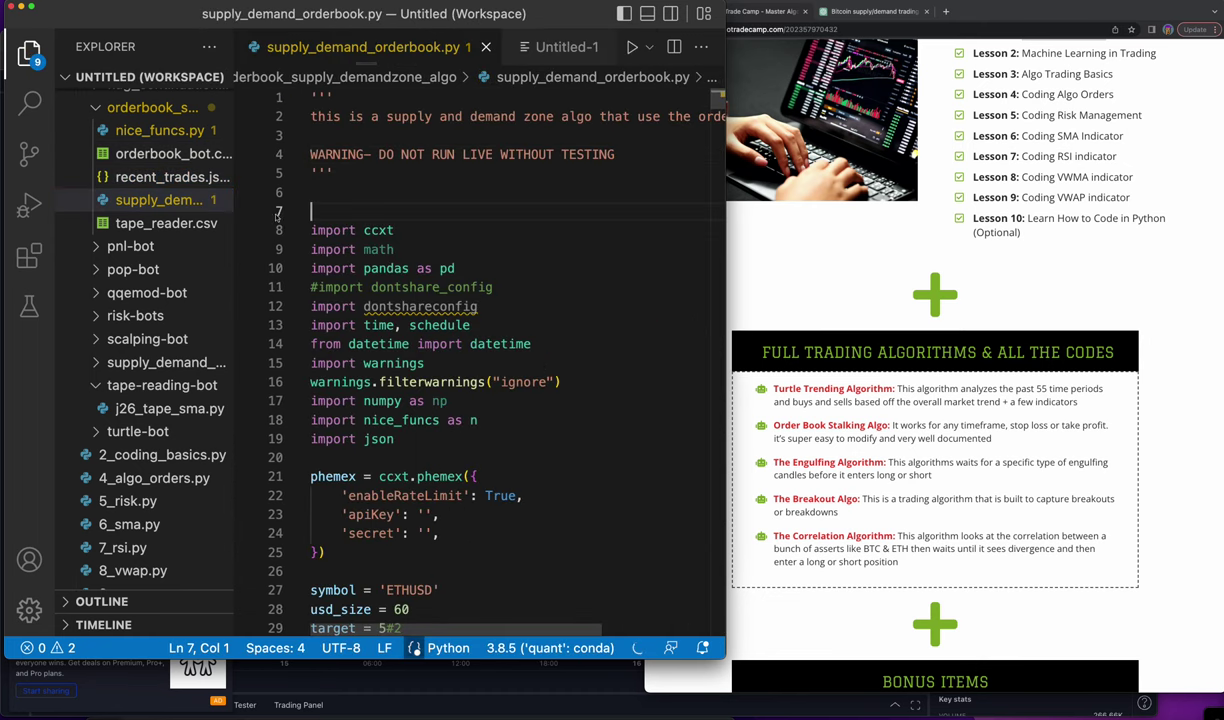
pyautogui.doubleClick(167, 223)
pyautogui.click(593, 230)
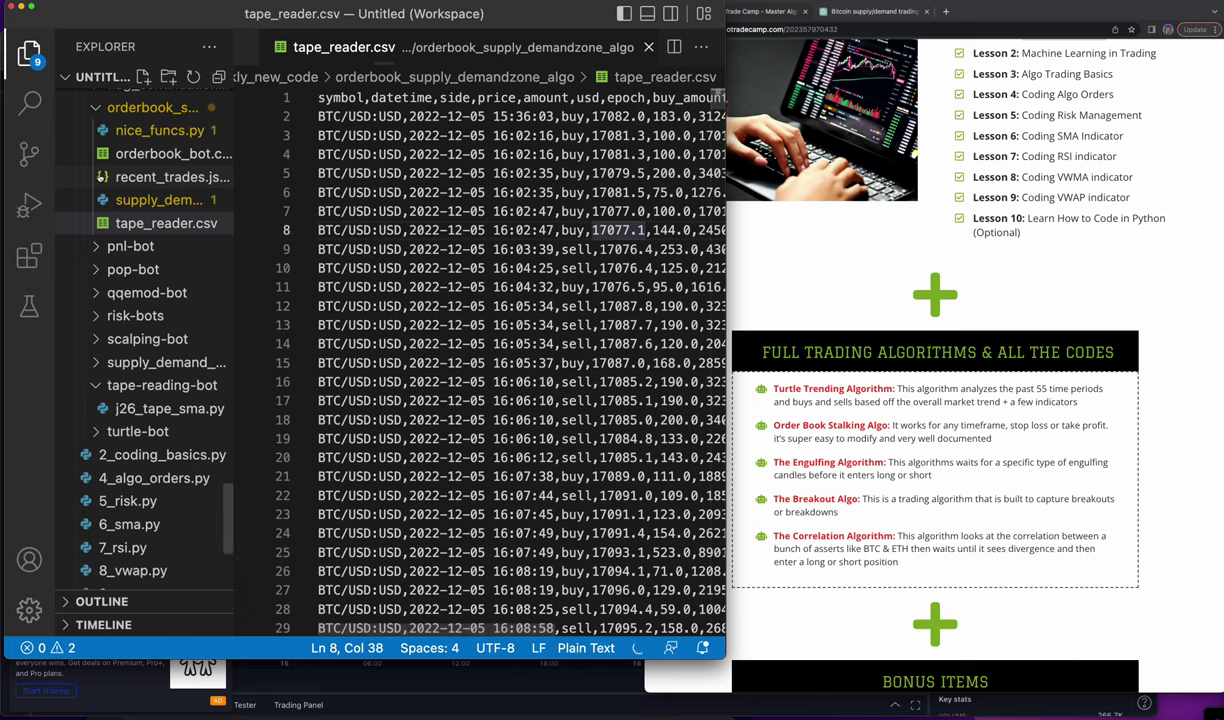
# - Reopen supply_demand_orderbook.py at its supply_demand_zones function, showing sd_limit 96, with the sidebar hidden
pyautogui.doubleClick(143, 203)
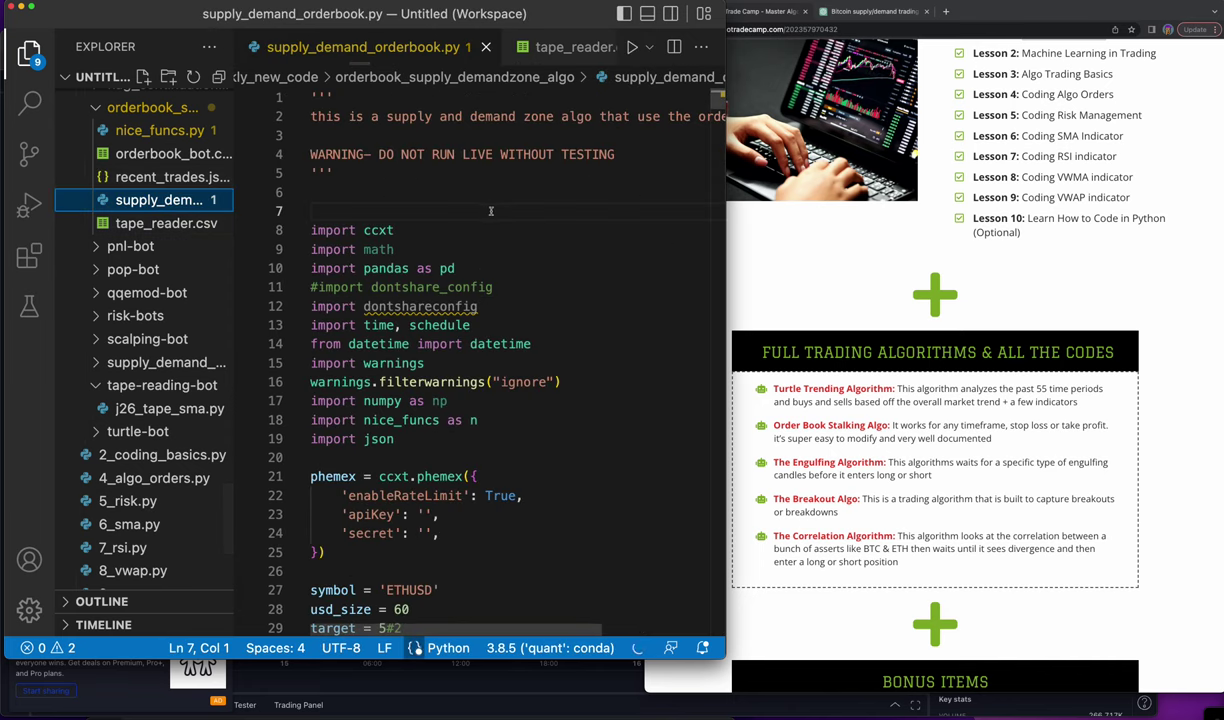
pyautogui.scroll(-6, 498, 280)
pyautogui.scroll(-2, 498, 280)
pyautogui.scroll(-13, 498, 280)
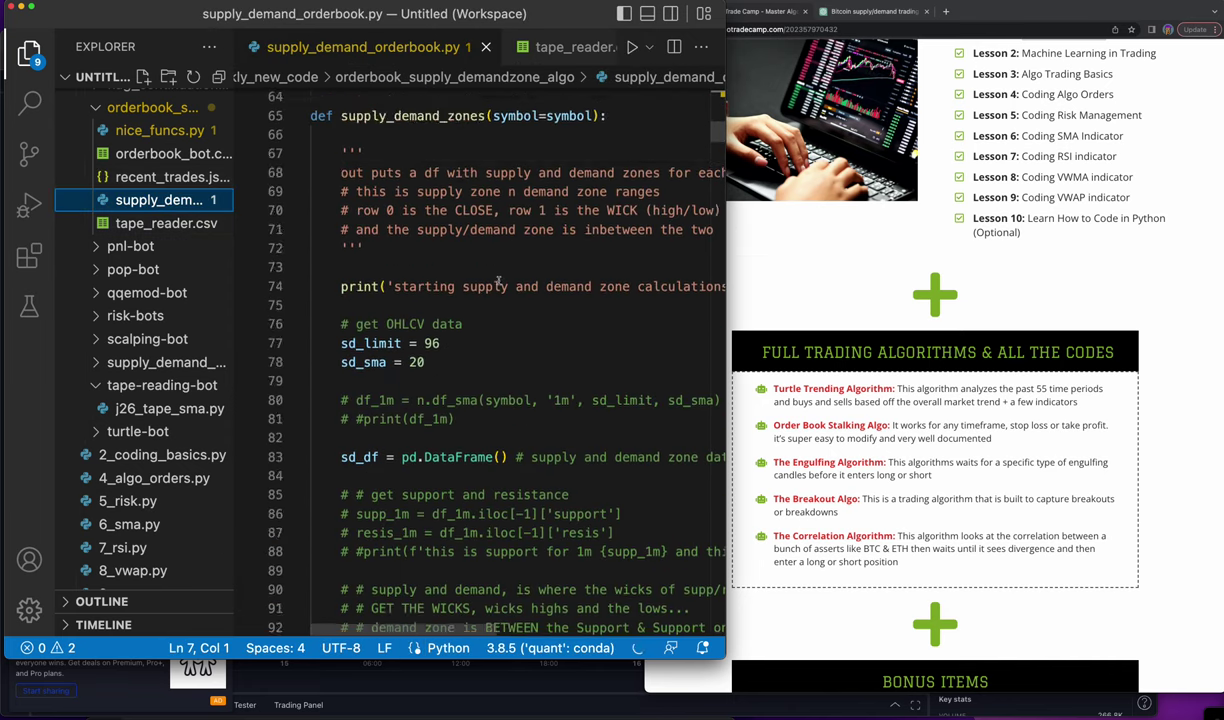
pyautogui.scroll(-1, 498, 281)
pyautogui.press('super+b')
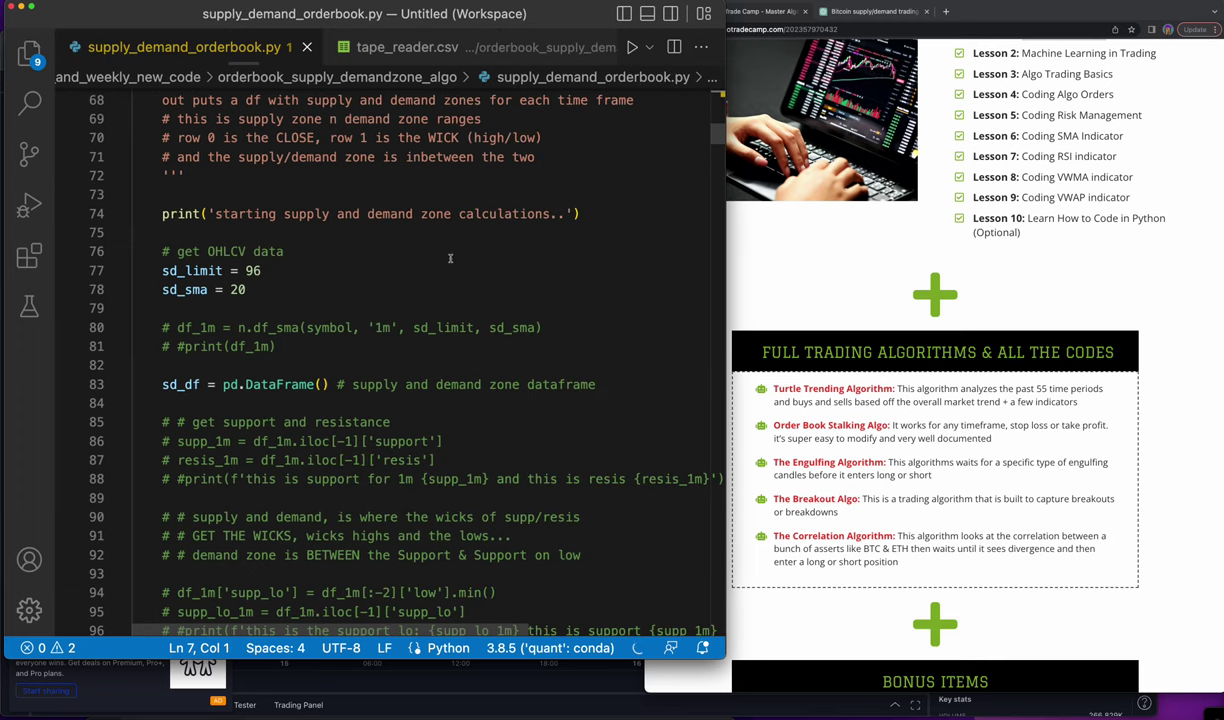
pyautogui.click(781, 276)
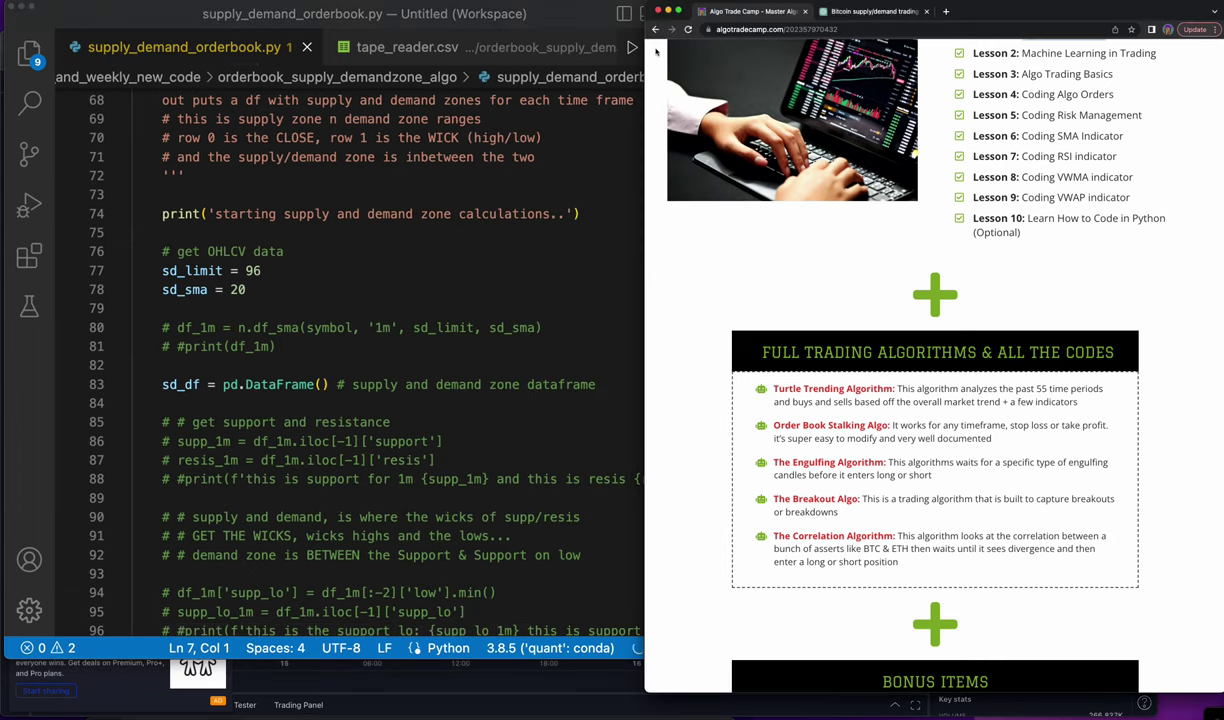
pyautogui.scroll(-5, 966, 130)
pyautogui.scroll(-10, 966, 130)
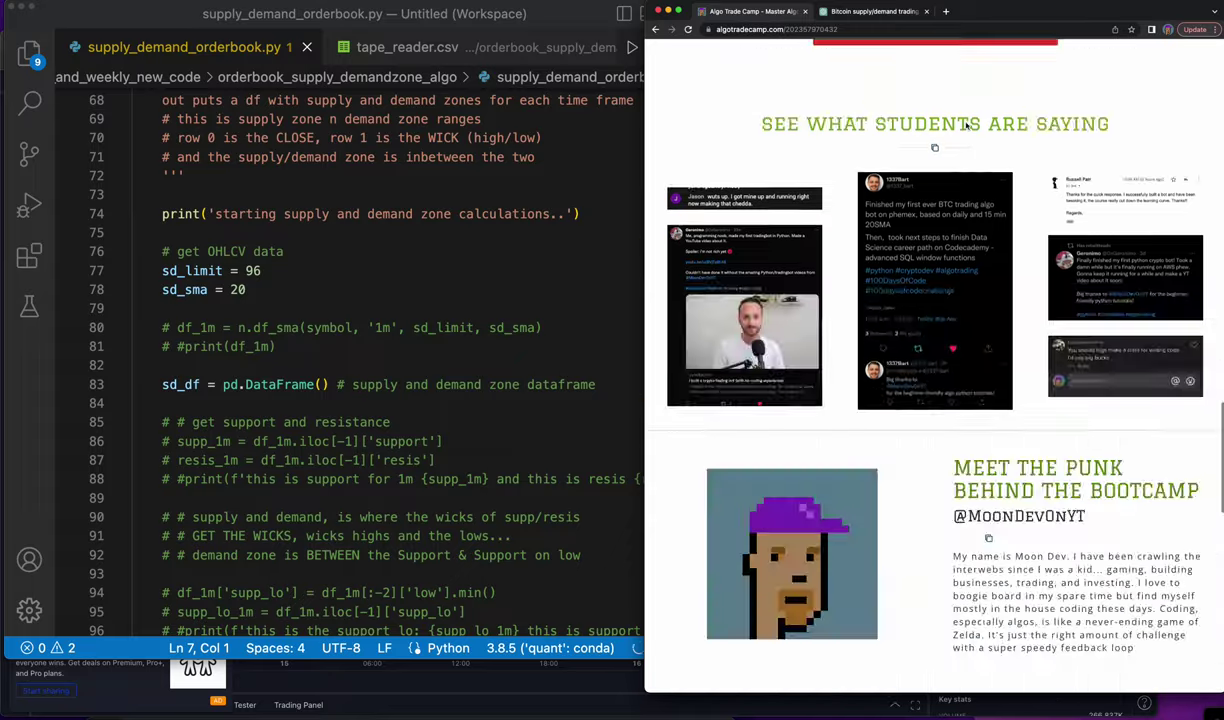
pyautogui.scroll(-10, 968, 125)
pyautogui.scroll(5, 973, 120)
pyautogui.scroll(3, 975, 121)
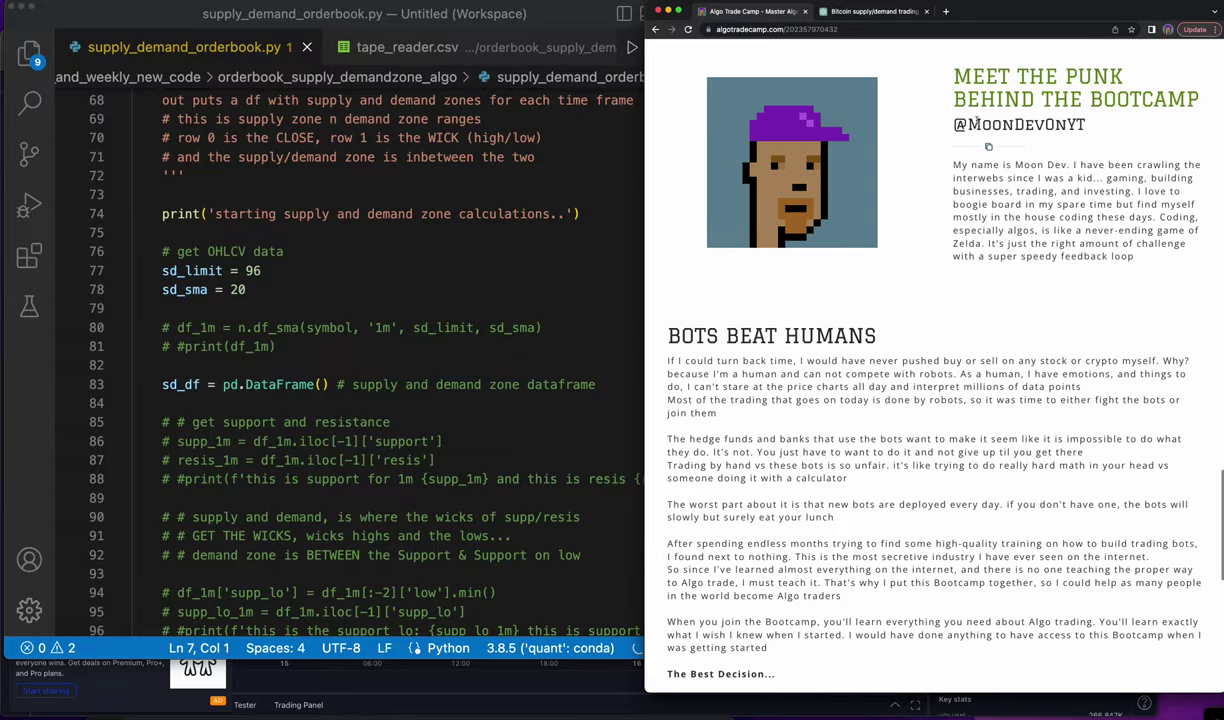
pyautogui.scroll(1, 977, 122)
pyautogui.scroll(4, 981, 125)
pyautogui.scroll(3, 981, 125)
pyautogui.scroll(5, 981, 125)
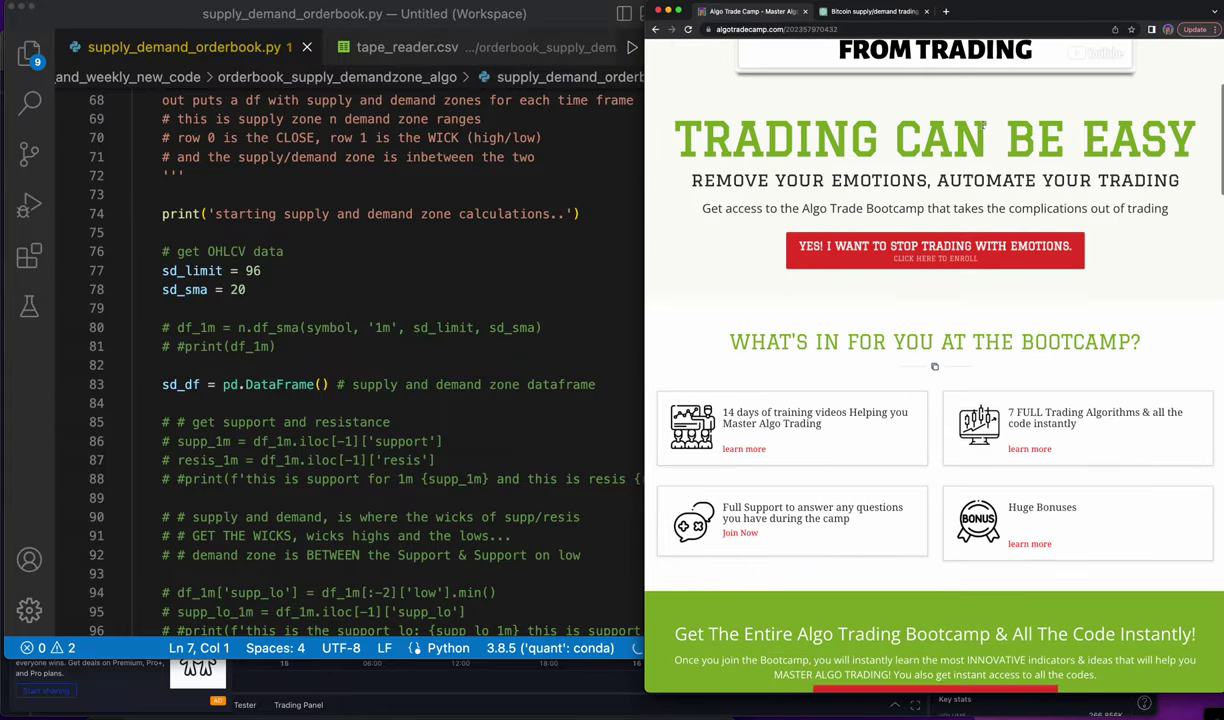
pyautogui.scroll(3, 981, 125)
pyautogui.click(546, 328)
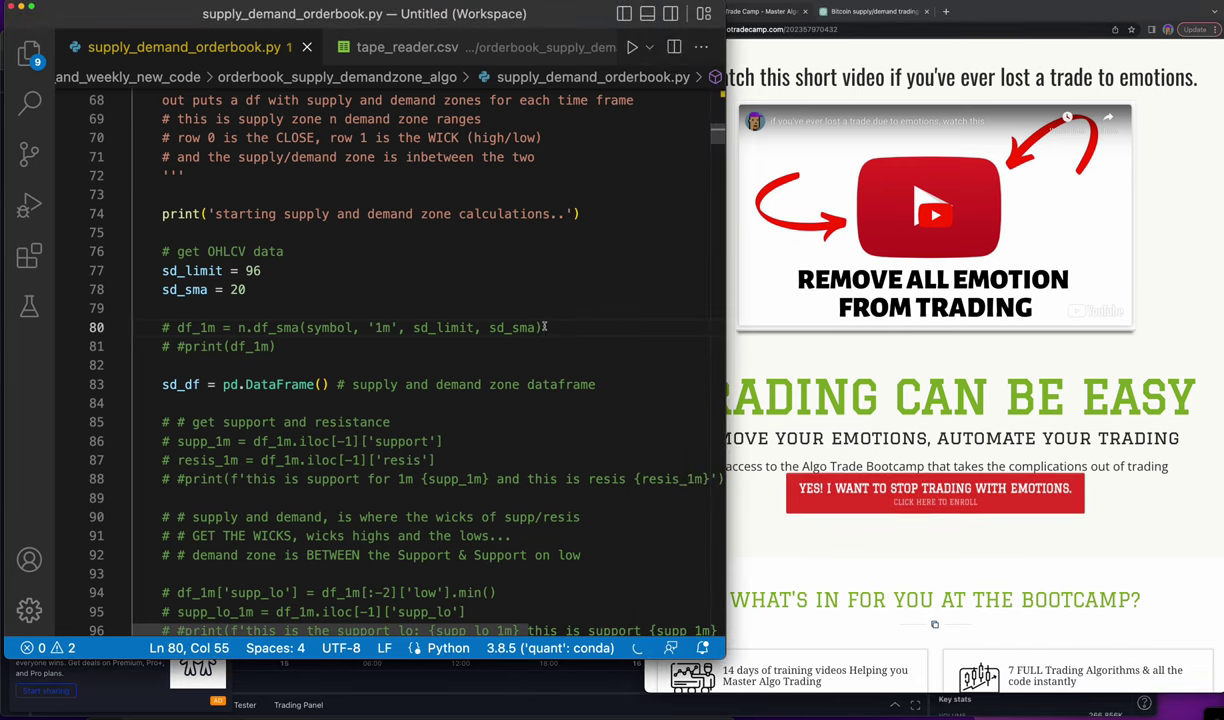
# - Open the original march23 3-16-sdz-ob-eth-2.py in a widened editor
pyautogui.press('super+shift+e')
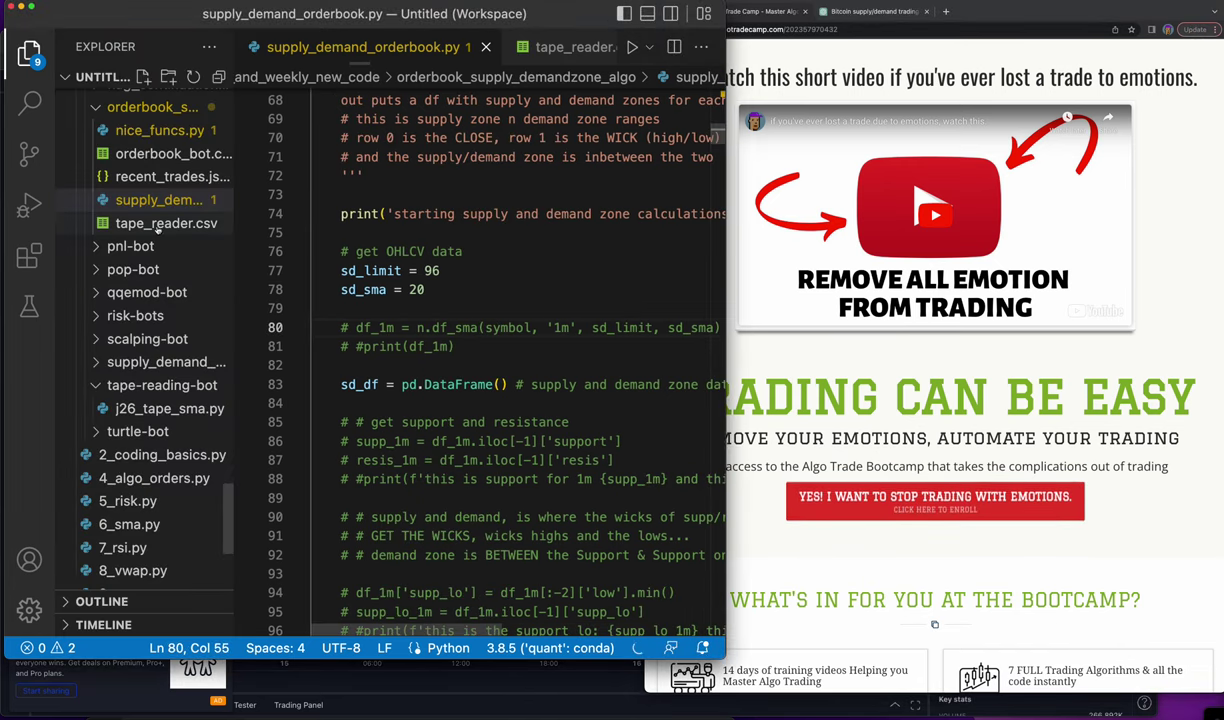
pyautogui.scroll(5, 152, 220)
pyautogui.scroll(5, 165, 225)
pyautogui.scroll(5, 165, 225)
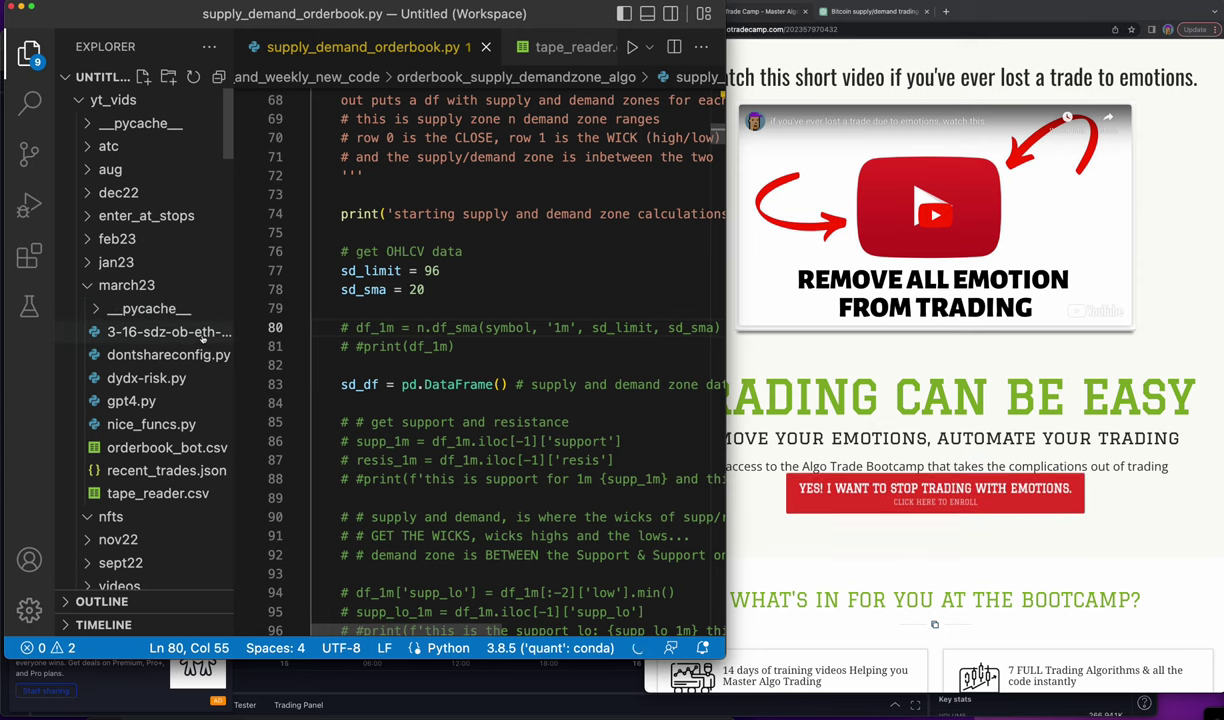
pyautogui.click(203, 338)
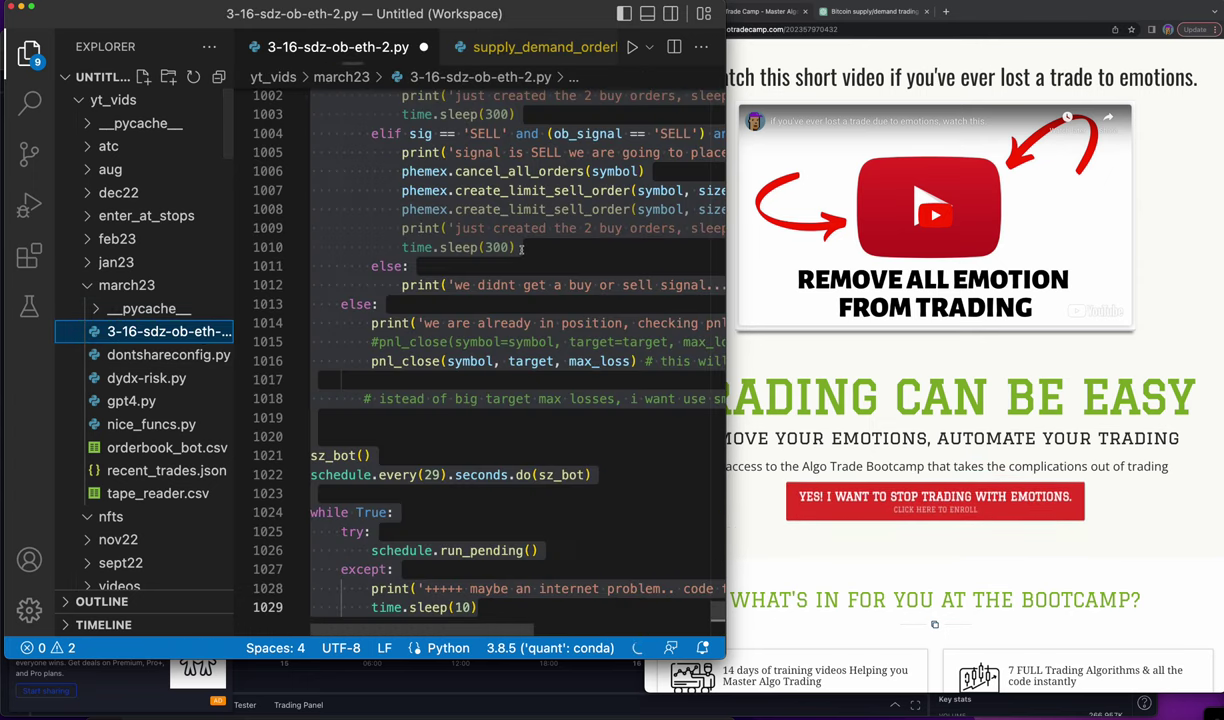
pyautogui.press('super+b')
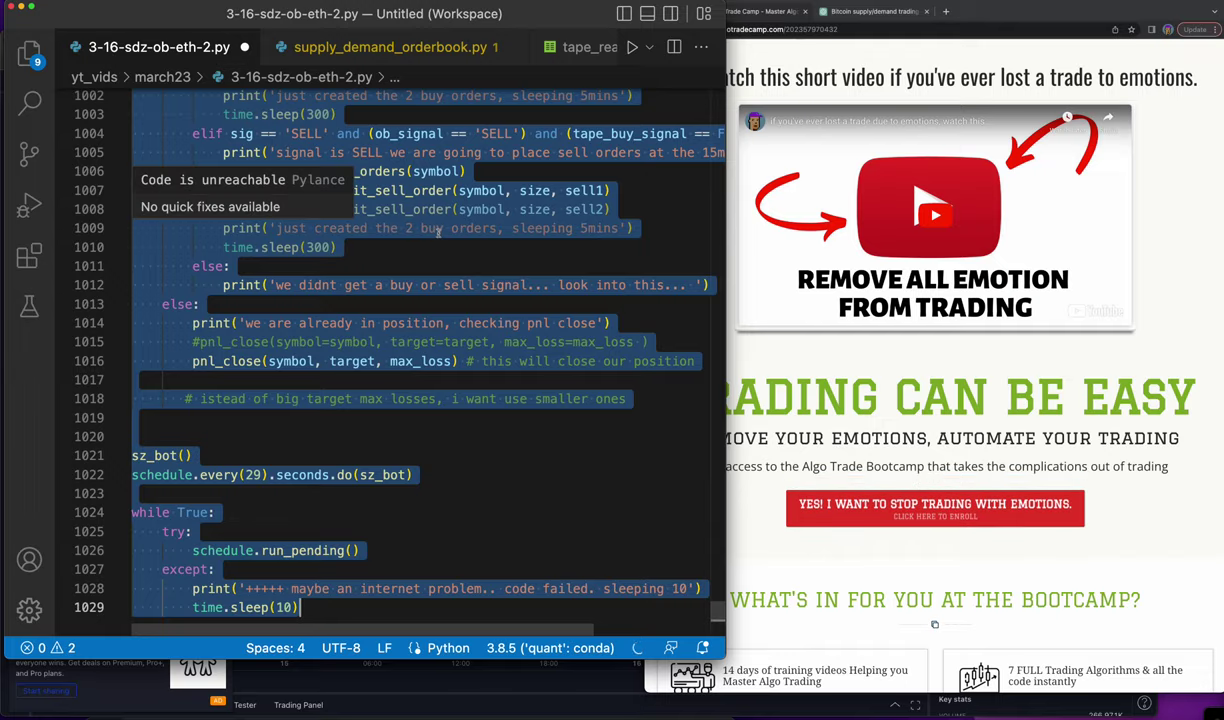
# - Clear the selection and scroll up to the imports, Phemex setup and ETHUSD settings
pyautogui.scroll(20, 480, 245)
pyautogui.click(528, 260)
pyautogui.scroll(20, 528, 257)
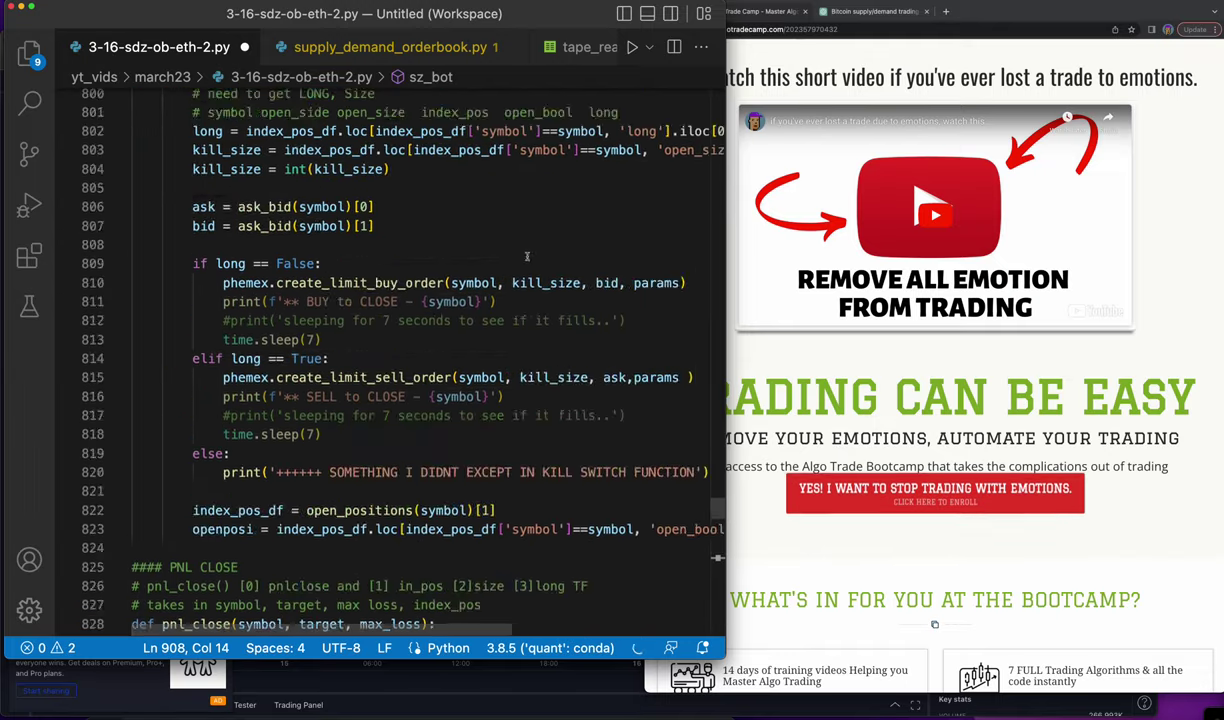
pyautogui.scroll(20, 528, 257)
pyautogui.scroll(20, 528, 257)
pyautogui.scroll(20, 528, 257)
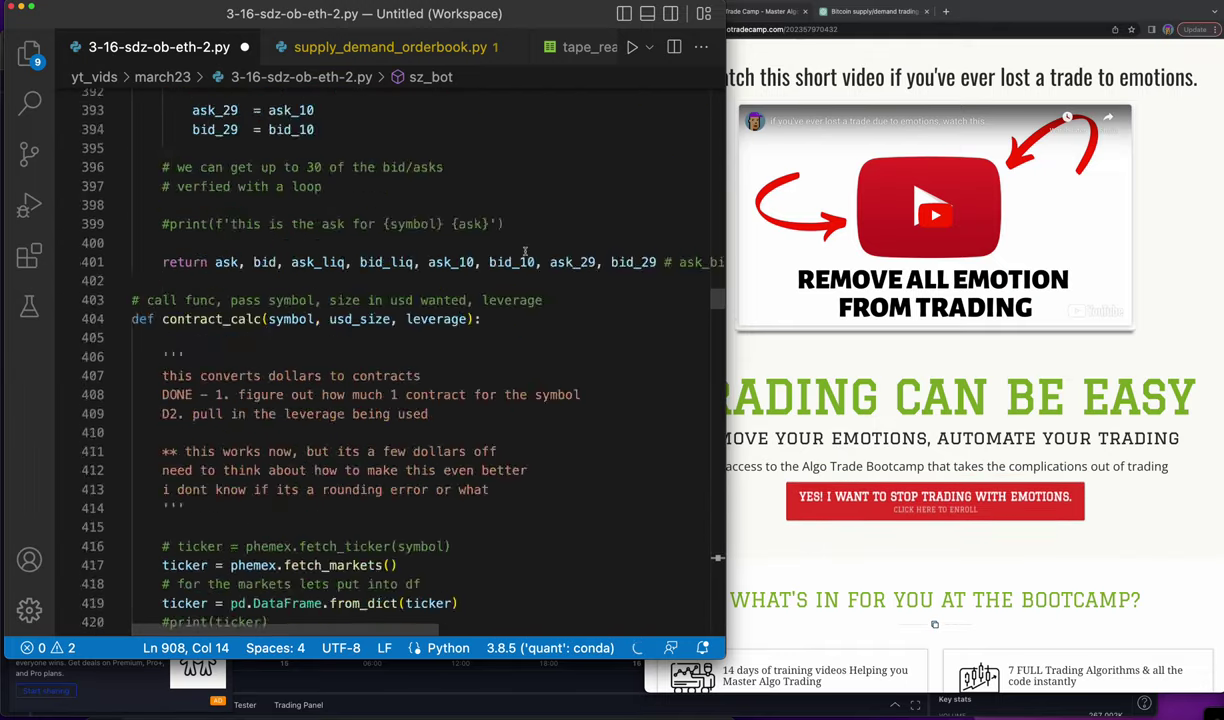
pyautogui.scroll(20, 528, 257)
pyautogui.scroll(1, 530, 257)
# - Review ChatGPT's earlier answer on the tape_reader.csv ParserError suggesting error_bad_lines=False
pyautogui.scroll(-2, 531, 257)
pyautogui.scroll(20, 531, 257)
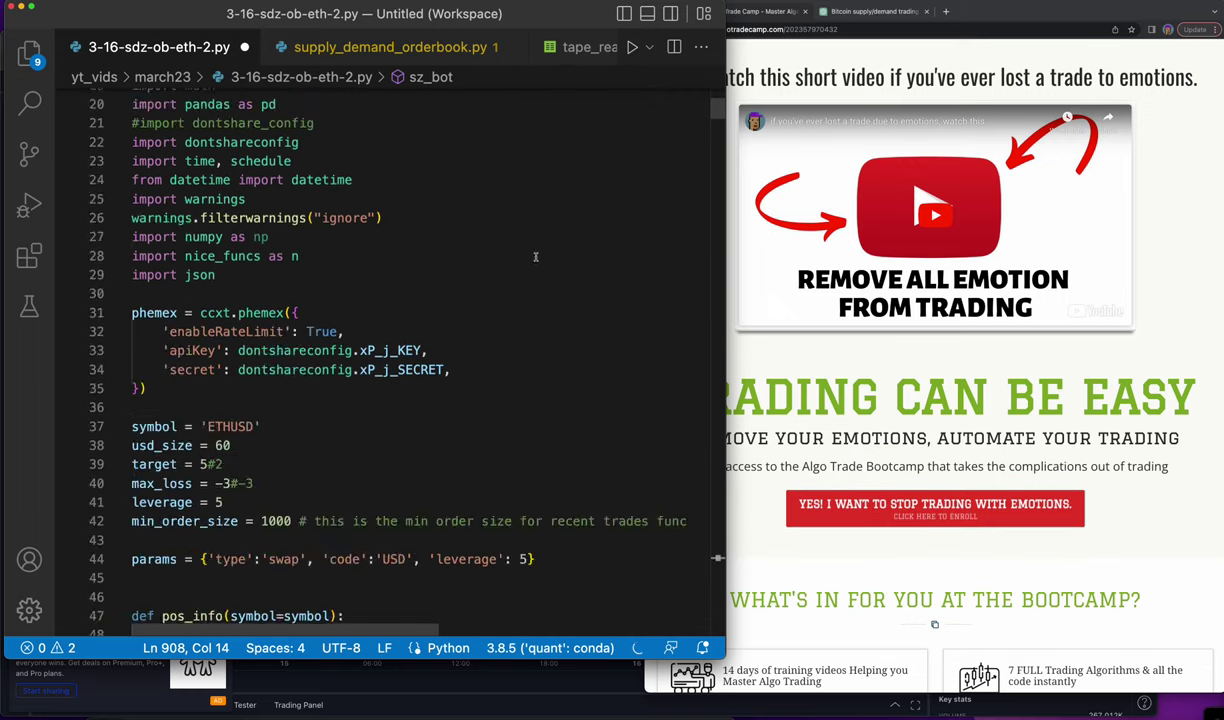
pyautogui.scroll(5, 531, 257)
pyautogui.click(864, 14)
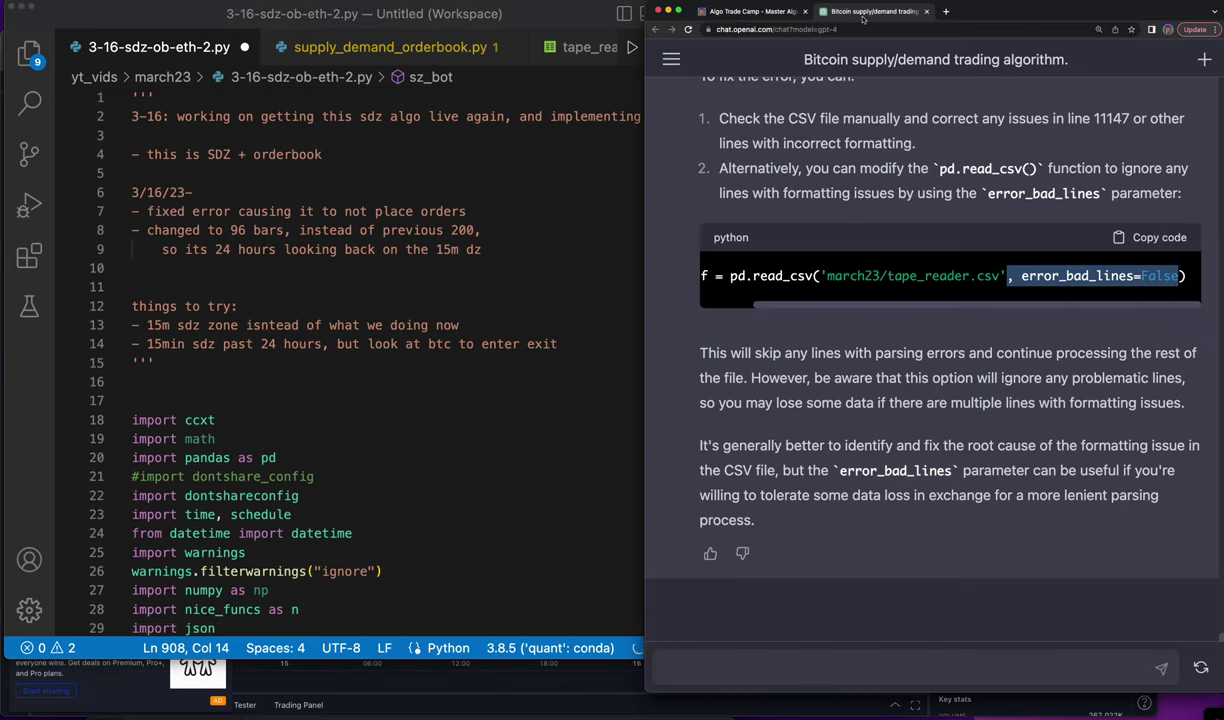
pyautogui.scroll(5, 813, 287)
pyautogui.scroll(5, 815, 270)
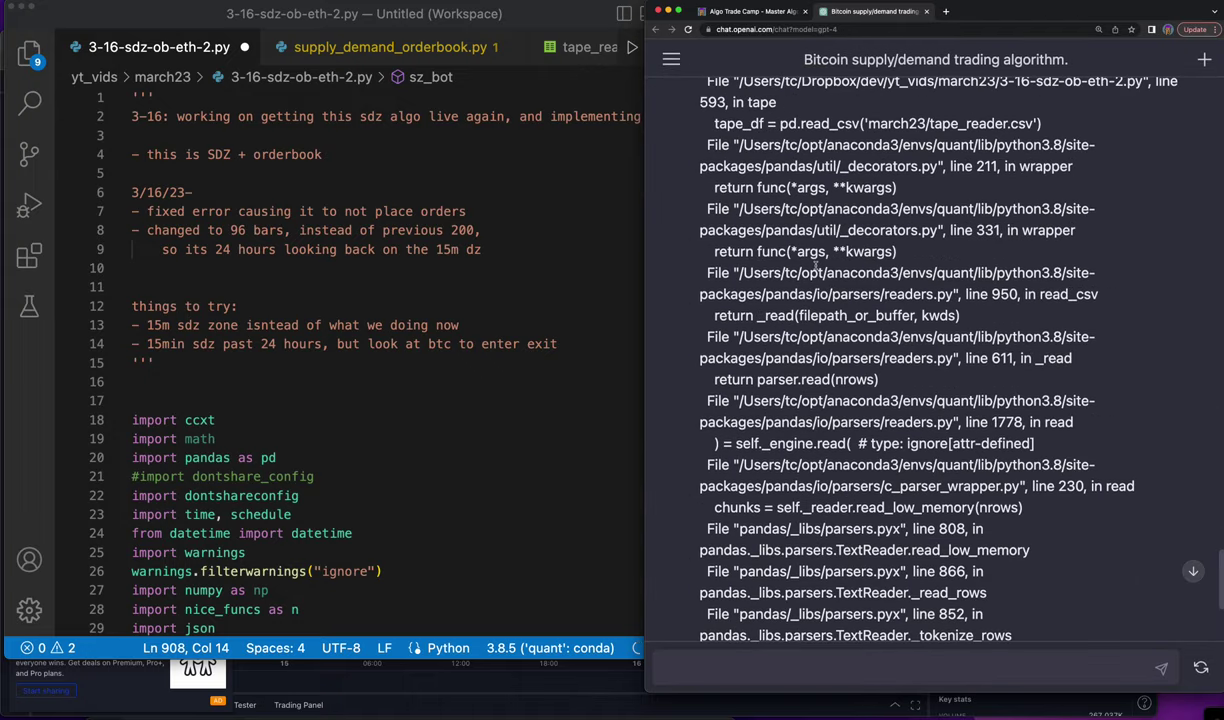
pyautogui.scroll(3, 815, 266)
pyautogui.scroll(1, 815, 266)
pyautogui.scroll(-2, 840, 272)
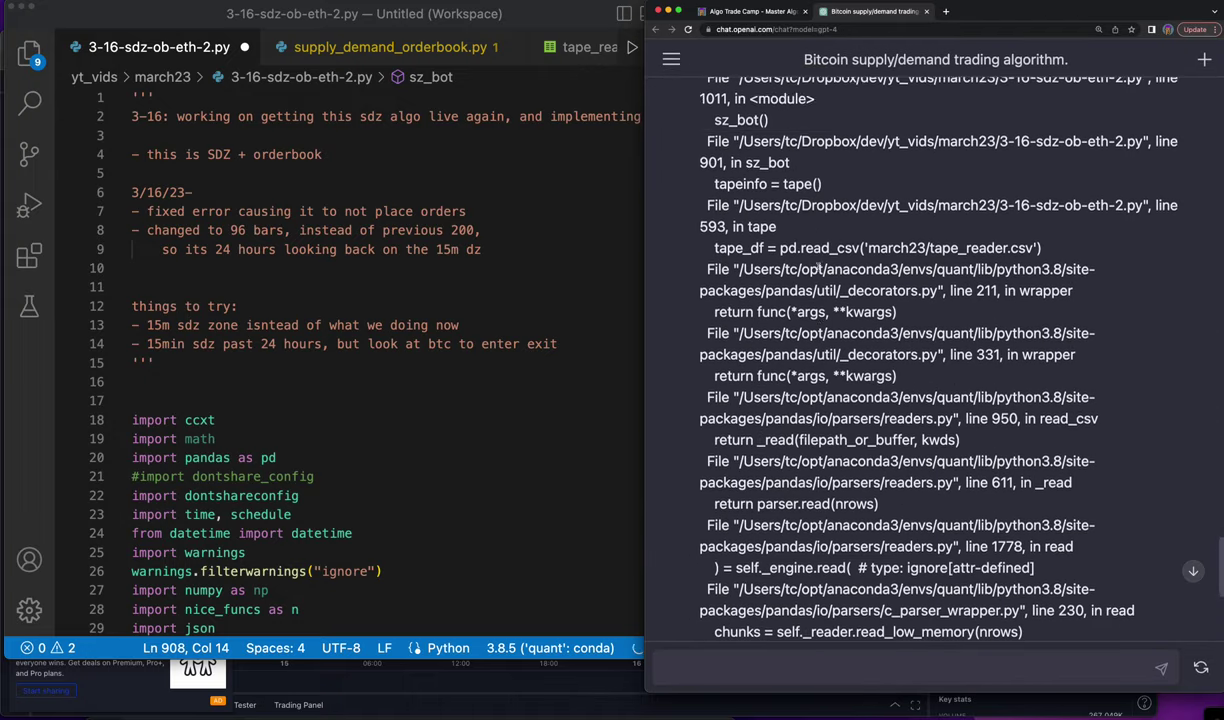
pyautogui.scroll(-1, 860, 280)
pyautogui.scroll(-5, 840, 282)
pyautogui.scroll(-5, 800, 290)
pyautogui.scroll(-1, 763, 297)
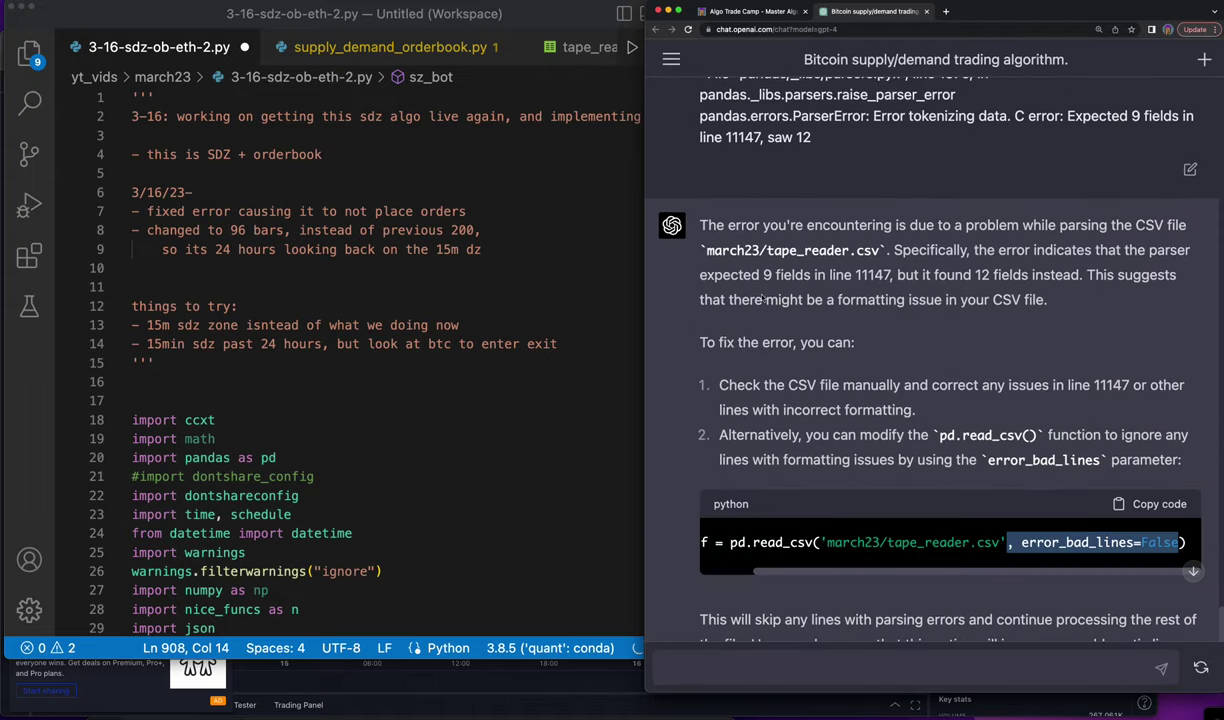
pyautogui.scroll(-1, 813, 318)
pyautogui.scroll(-2, 800, 320)
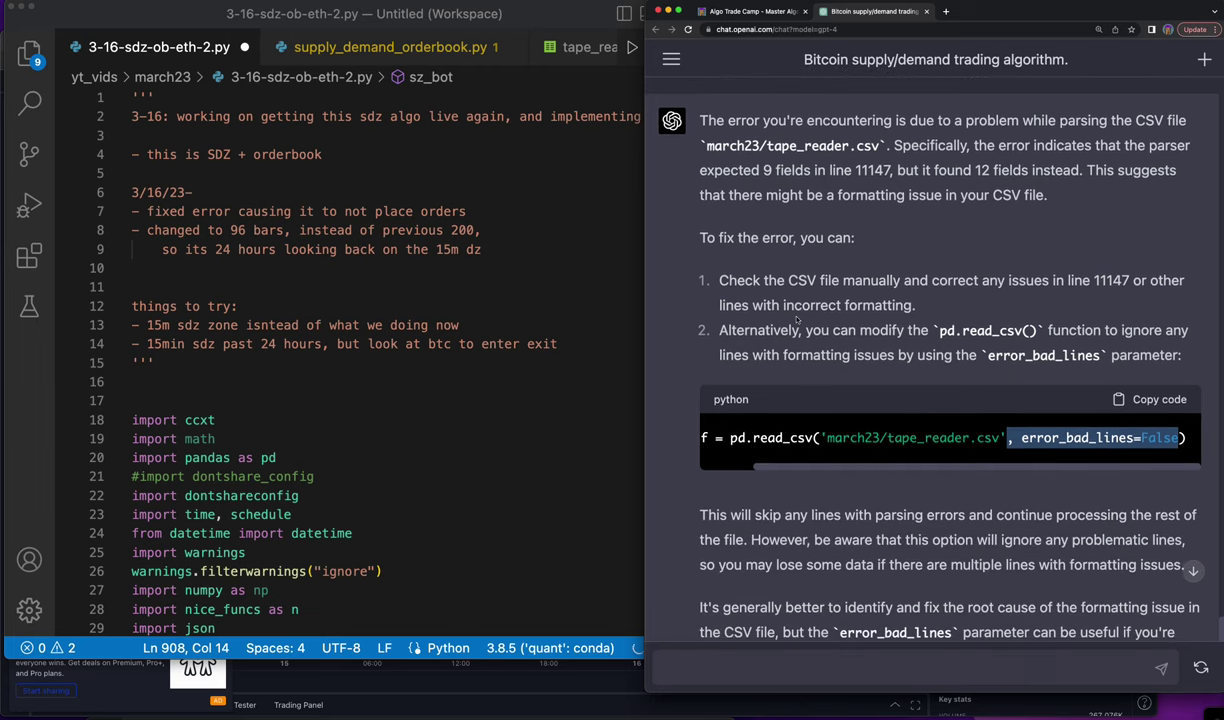
pyautogui.click(480, 314)
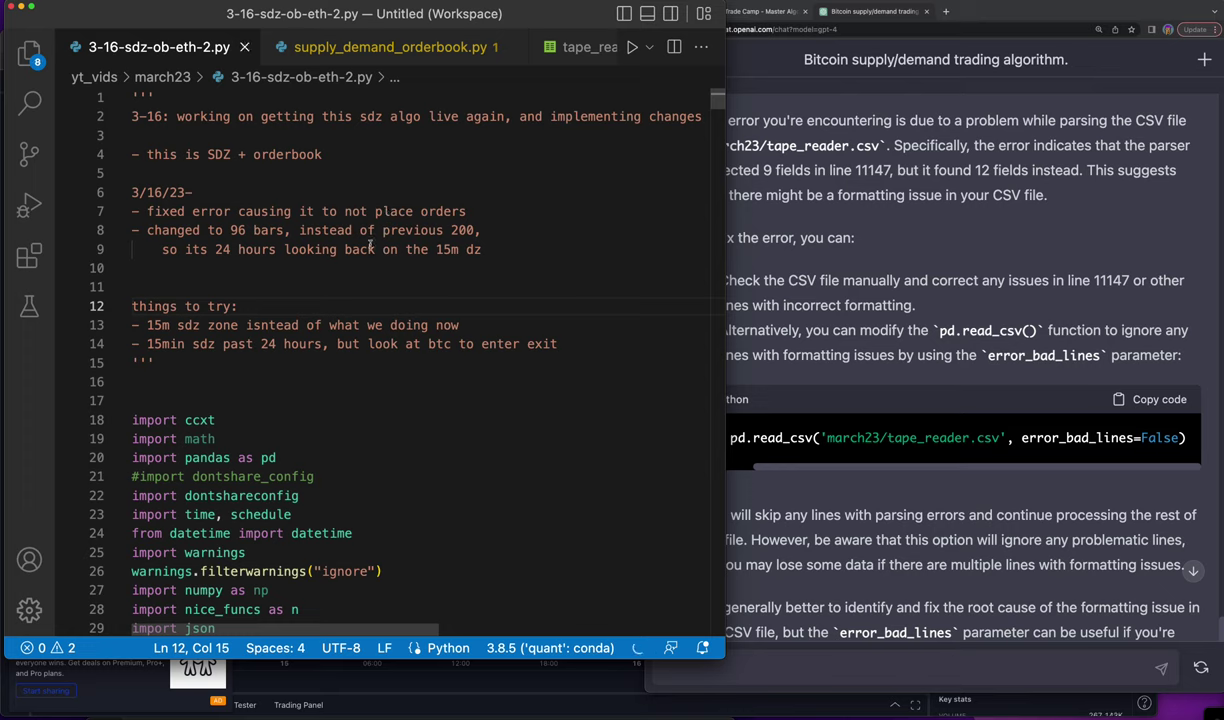
# - Add a 'next steps =' heading with the bullet '- get this live on trading comp'
pyautogui.click(570, 343)
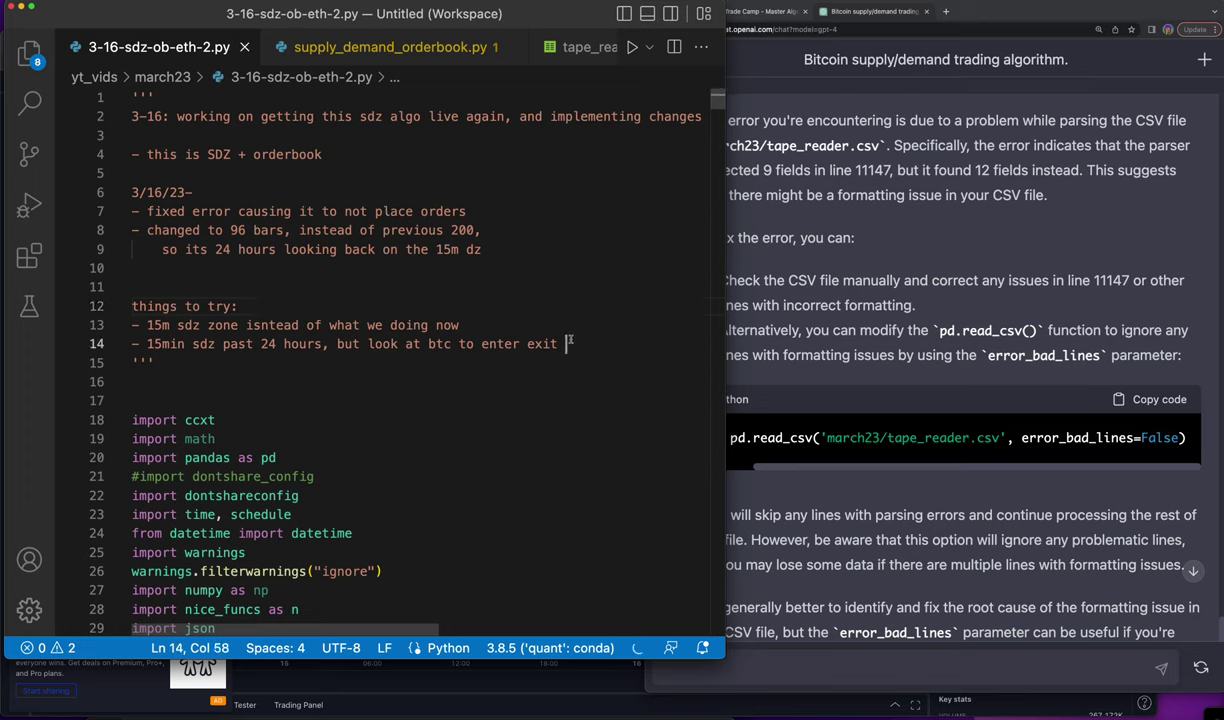
pyautogui.press('Return')
pyautogui.press('Return')
pyautogui.write('next ste')
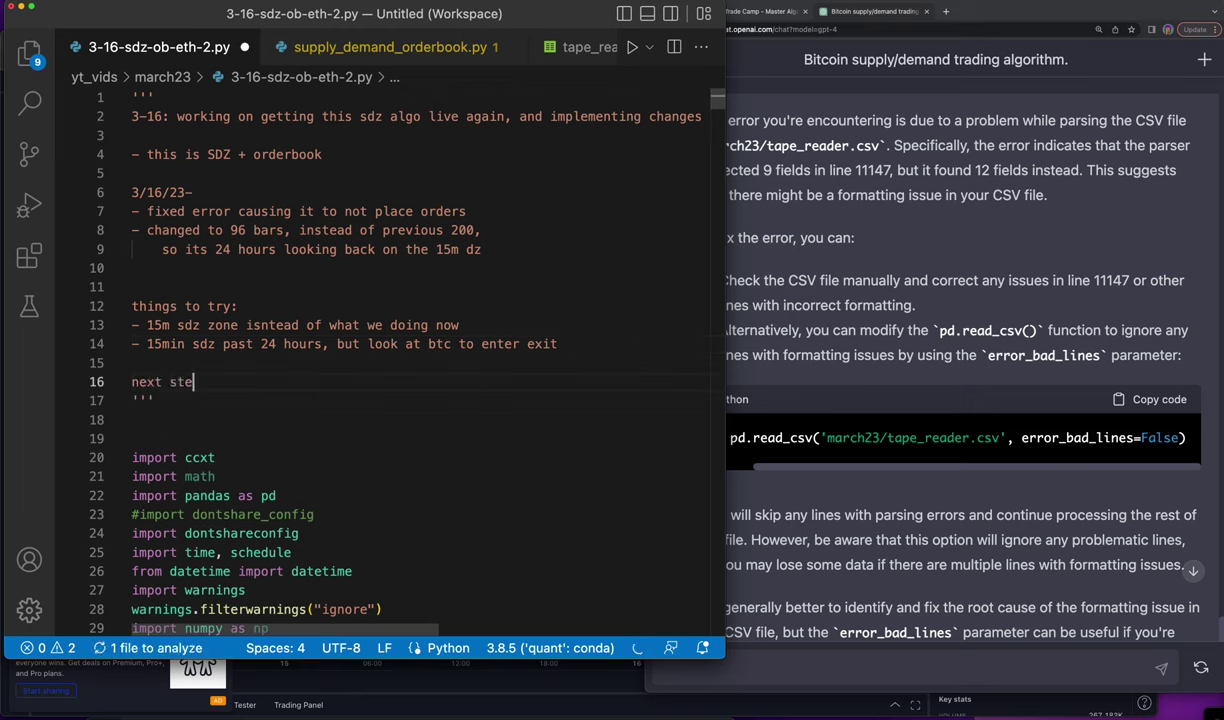
pyautogui.write('ps =')
pyautogui.press('Return')
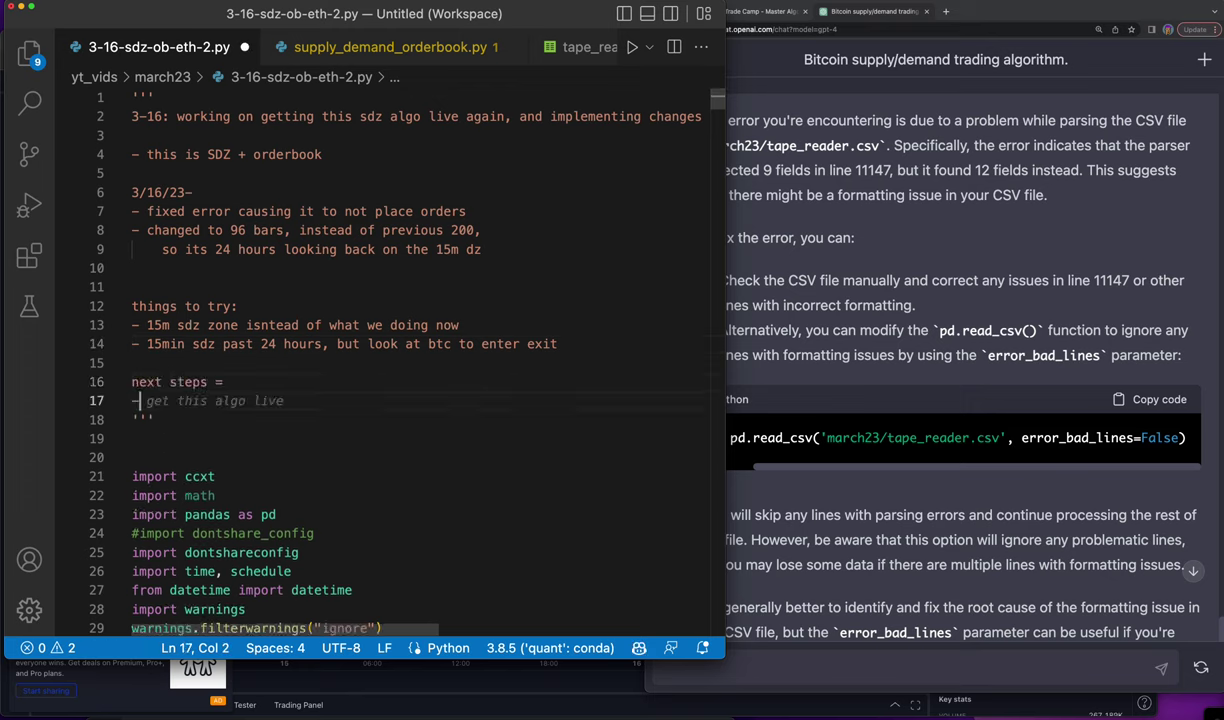
pyautogui.write('- get this')
pyautogui.write(' live on ')
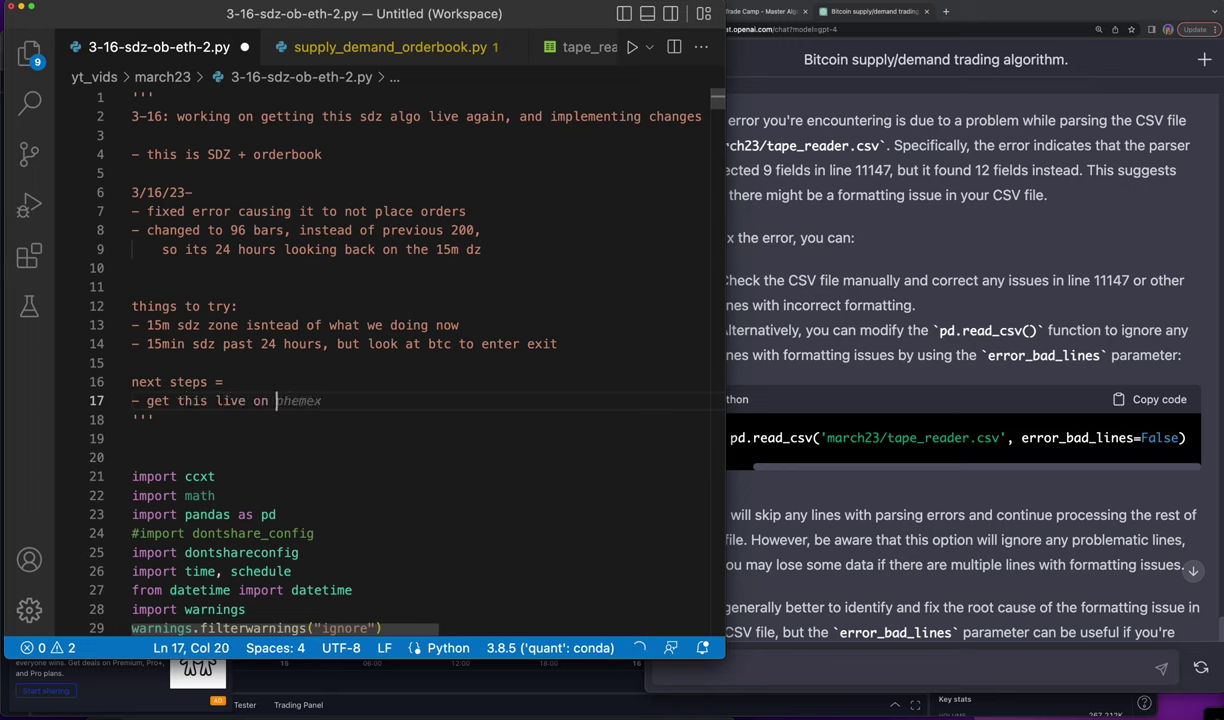
pyautogui.write('tr')
pyautogui.write('ading comp')
# - Add a bullet to fix the other algo and run it on 5m, 144 periods
pyautogui.press('Return')
pyautogui.write('- ')
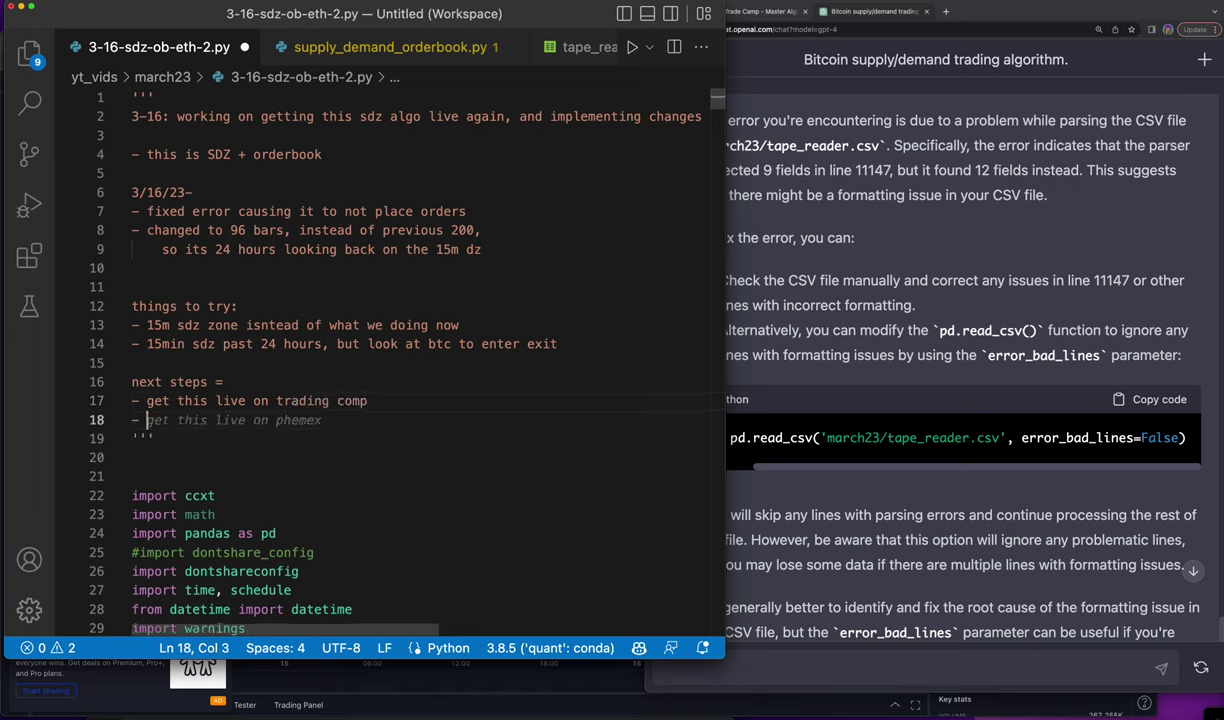
pyautogui.write('fix t')
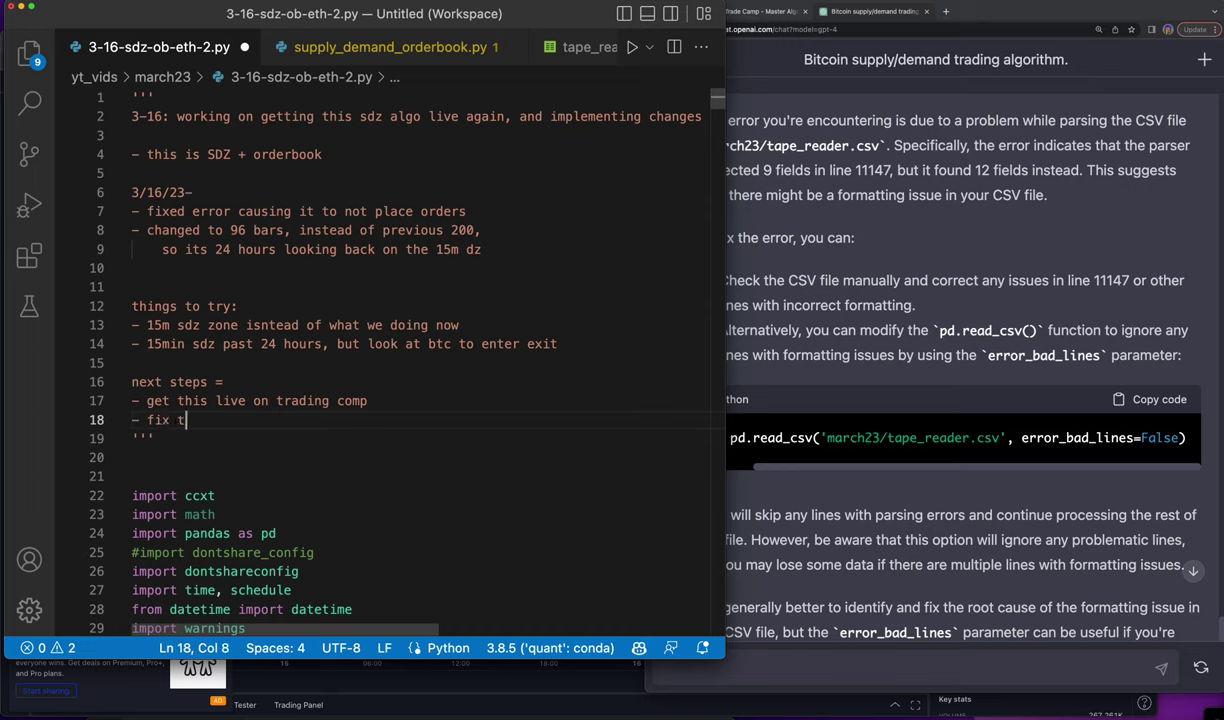
pyautogui.write('he othere')
pyautogui.press('BackSpace')
pyautogui.press('BackSpace')
pyautogui.press('BackSpace')
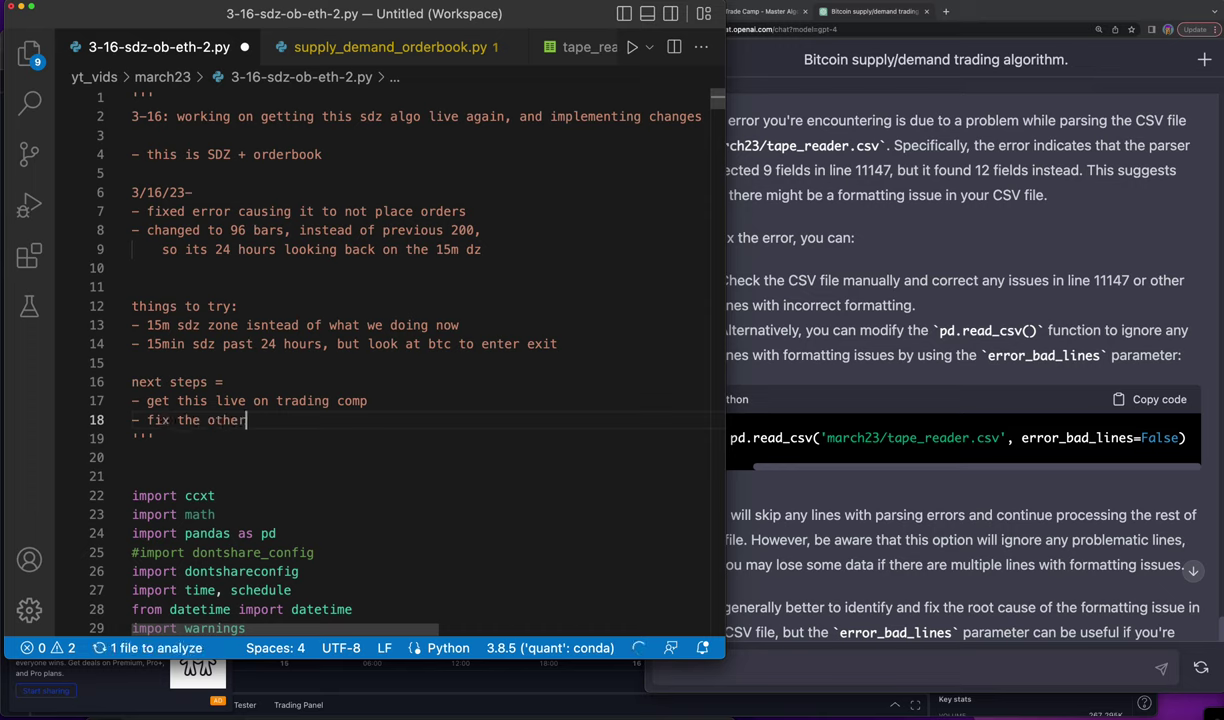
pyautogui.write('algo a')
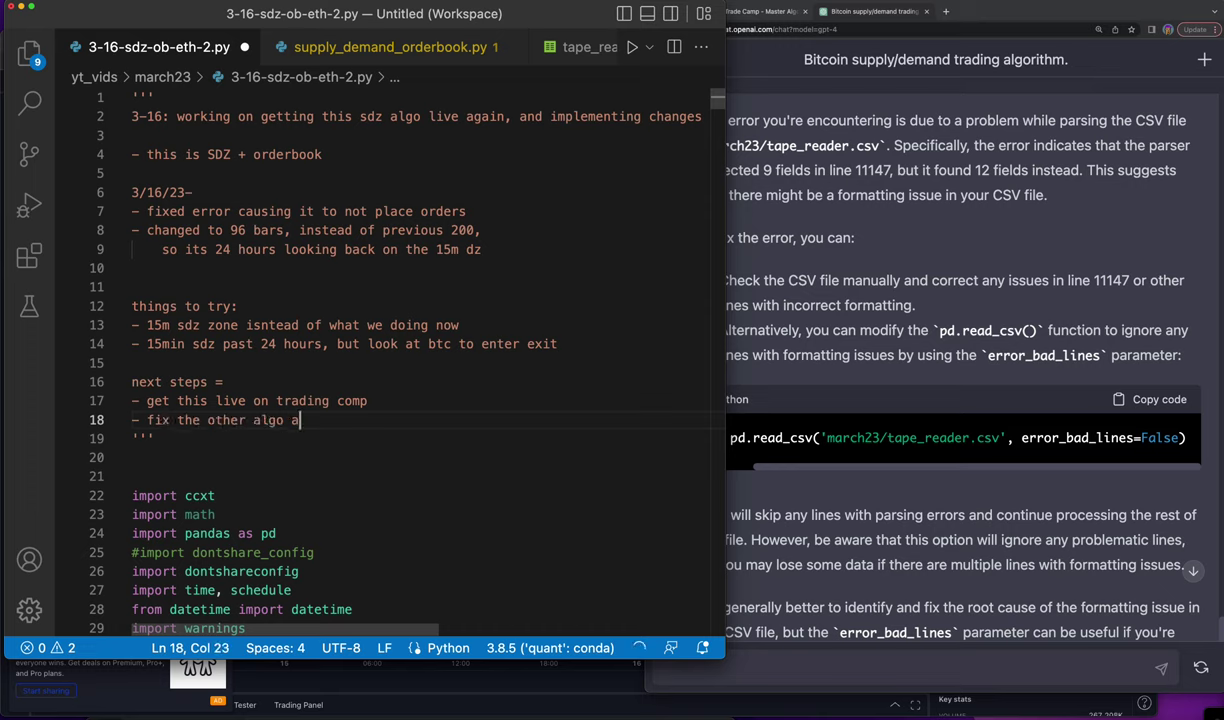
pyautogui.write('nd make it ')
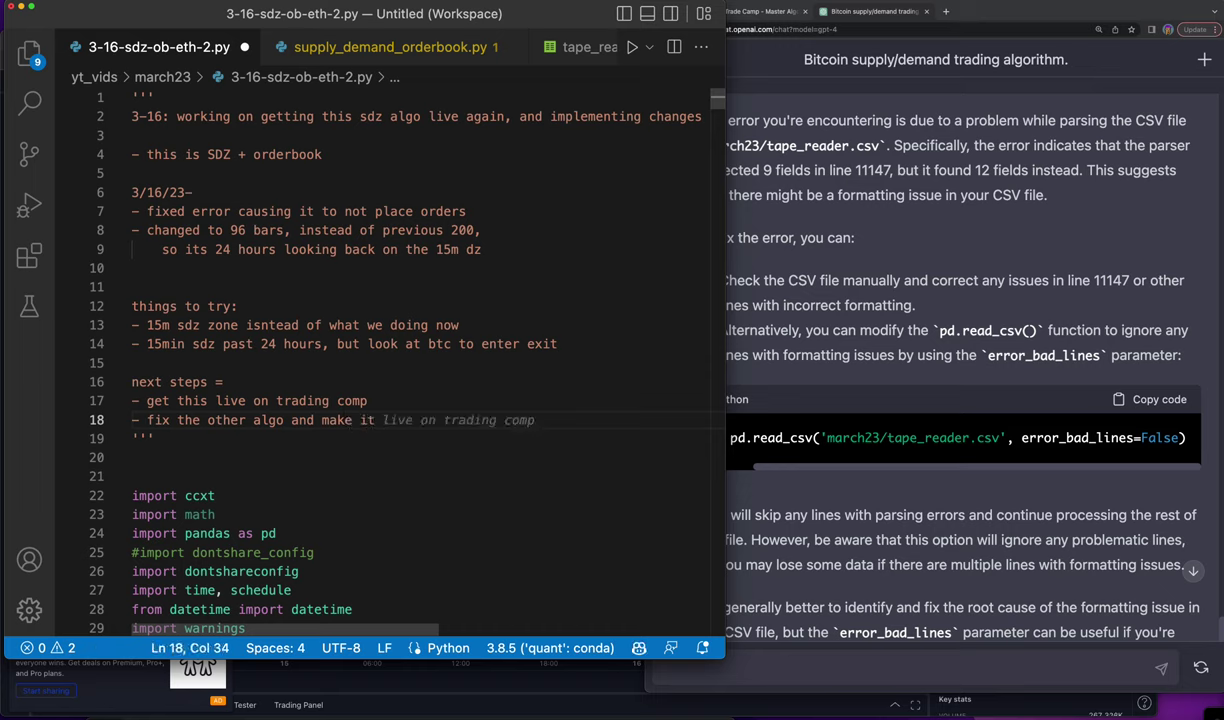
pyautogui.write('on 1')
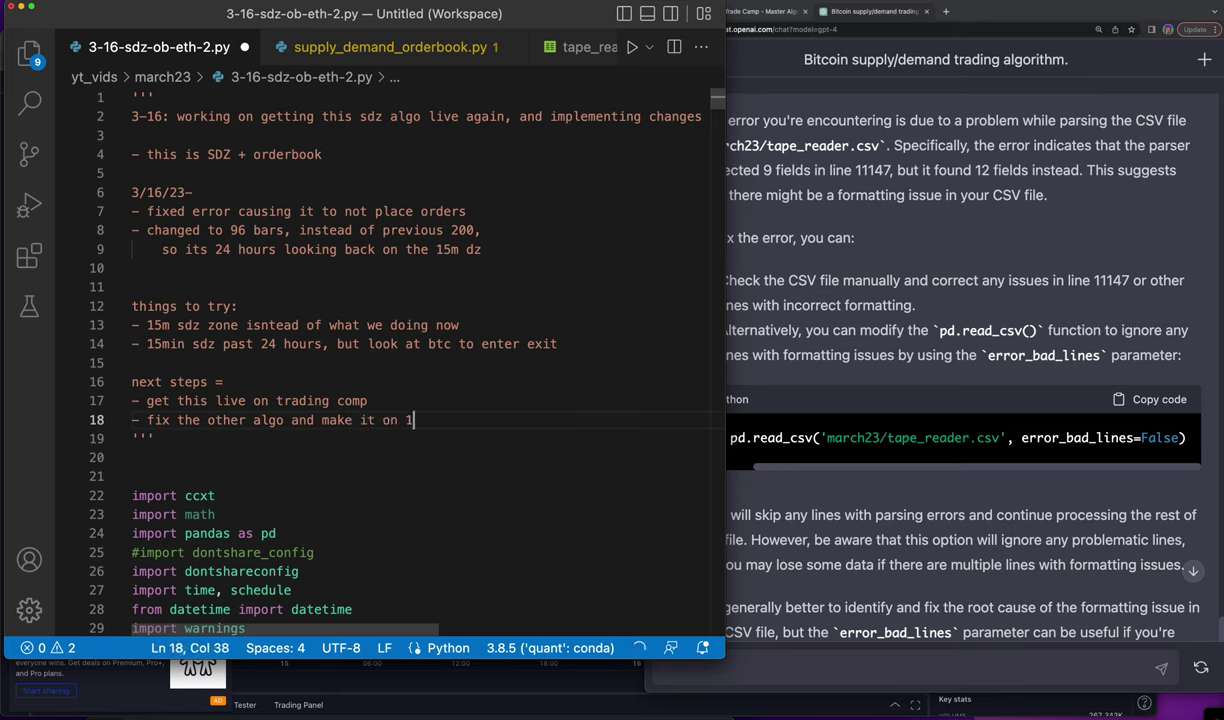
pyautogui.write('5m ')
pyautogui.write('a')
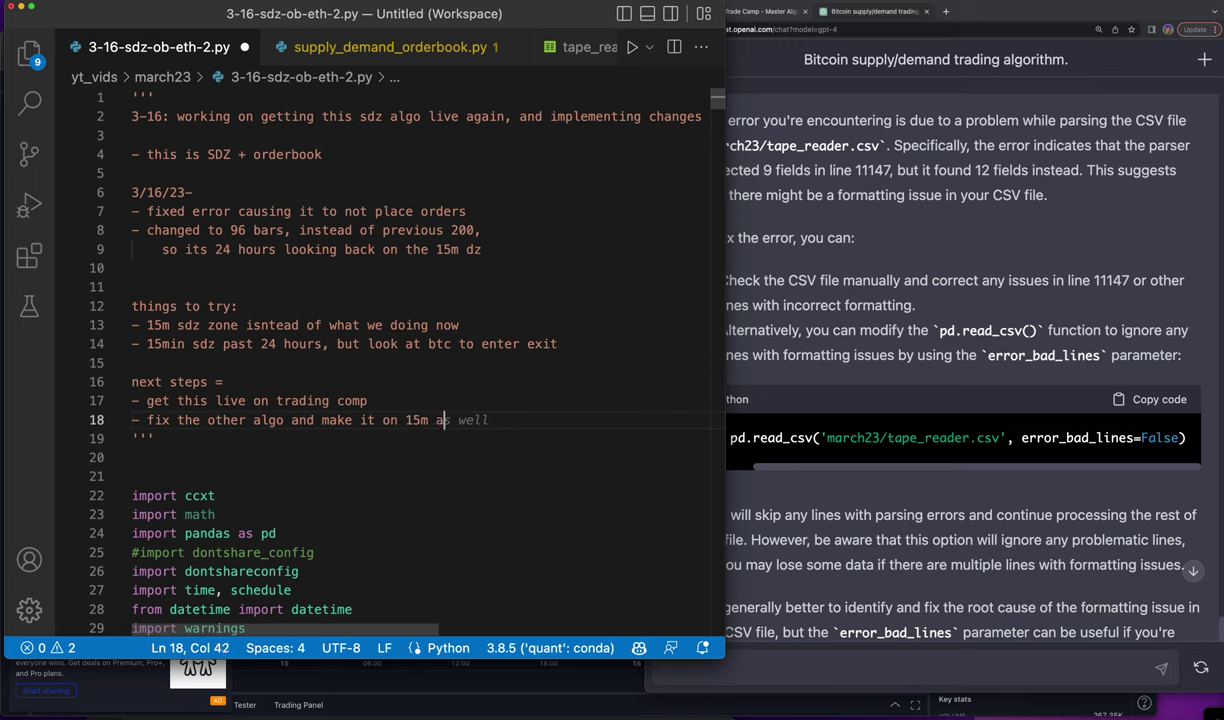
pyautogui.write('s well but')
pyautogui.press('BackSpace')
pyautogui.press('BackSpace')
pyautogui.press('BackSpace')
pyautogui.press('BackSpace')
pyautogui.press('BackSpace')
pyautogui.press('BackSpace')
pyautogui.press('BackSpace')
pyautogui.press('BackSpace')
pyautogui.press('BackSpace')
pyautogui.press('BackSpace')
pyautogui.press('BackSpace')
pyautogui.write('5m')
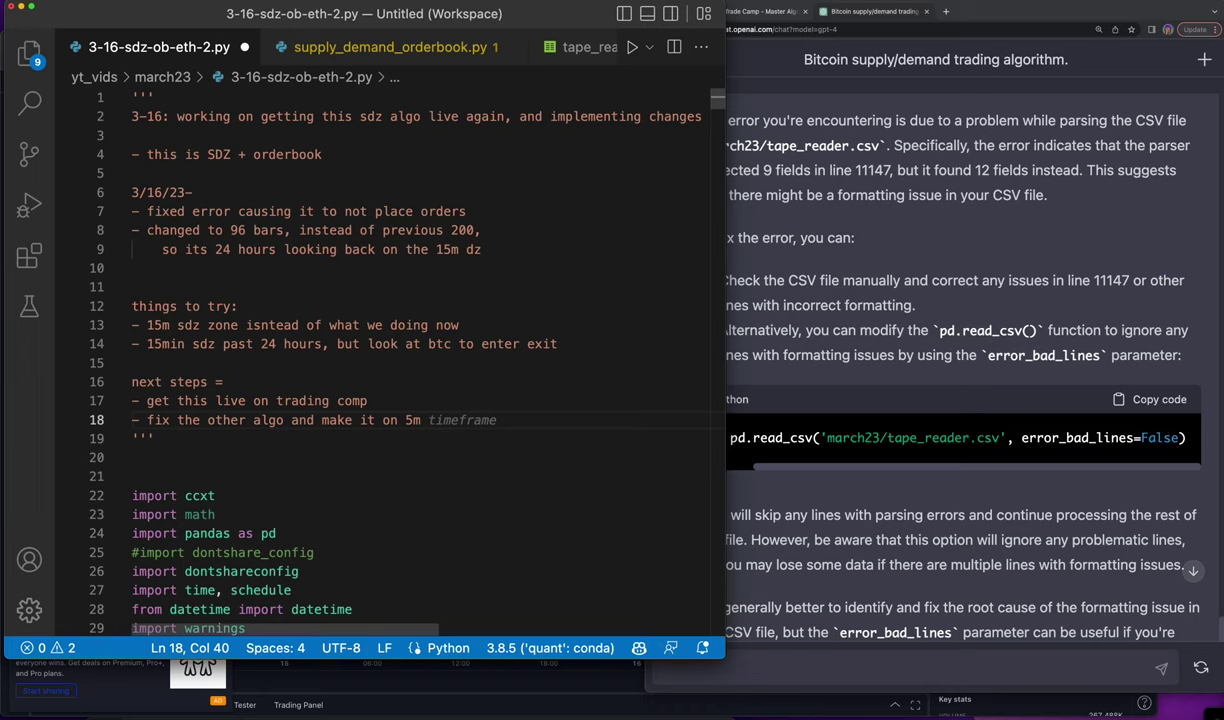
pyautogui.write('144 per')
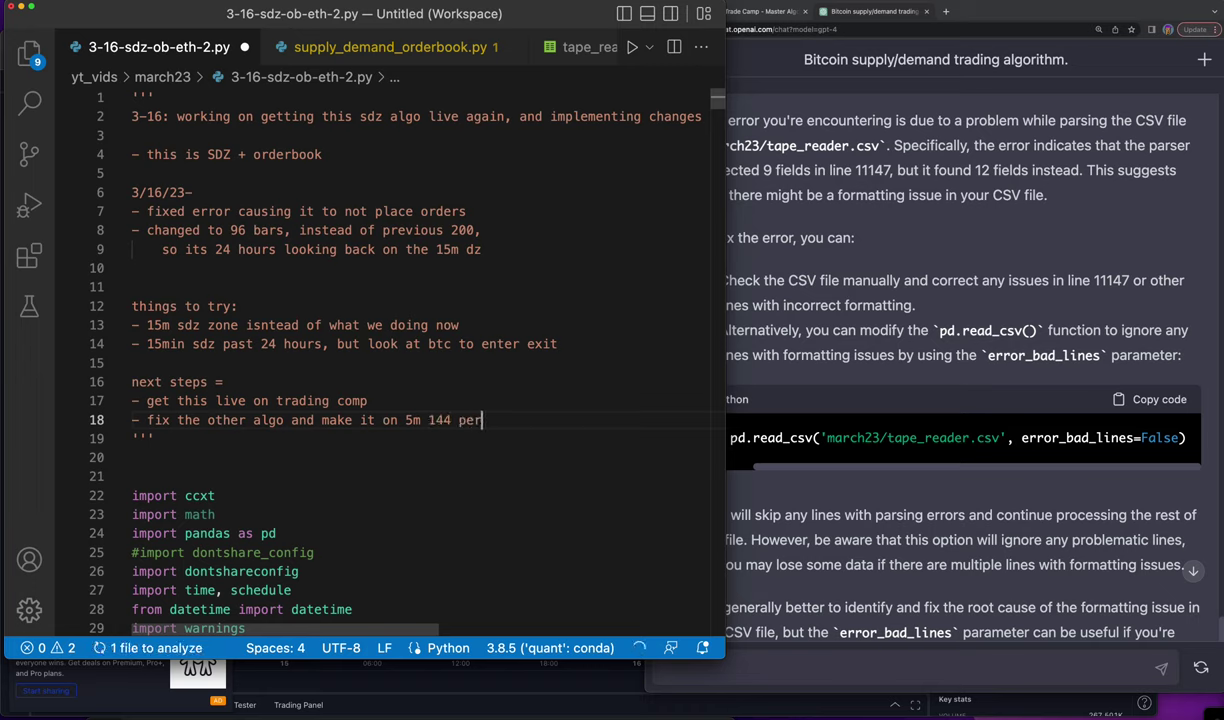
pyautogui.write('iosd')
pyautogui.press('BackSpace')
pyautogui.press('BackSpace')
pyautogui.write('ds')
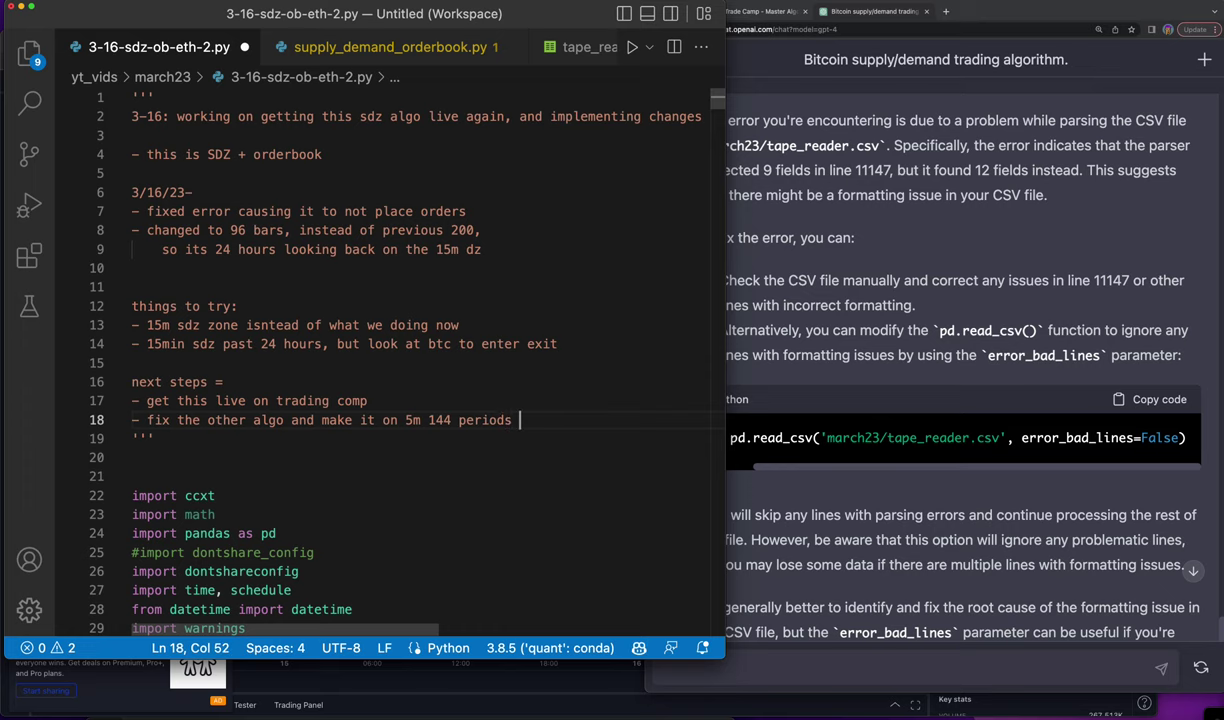
pyautogui.write(' ==')
# - Finish the note with '== 12 hours' and look over ChatGPT's error_bad_lines fix
pyautogui.write('2 hour')
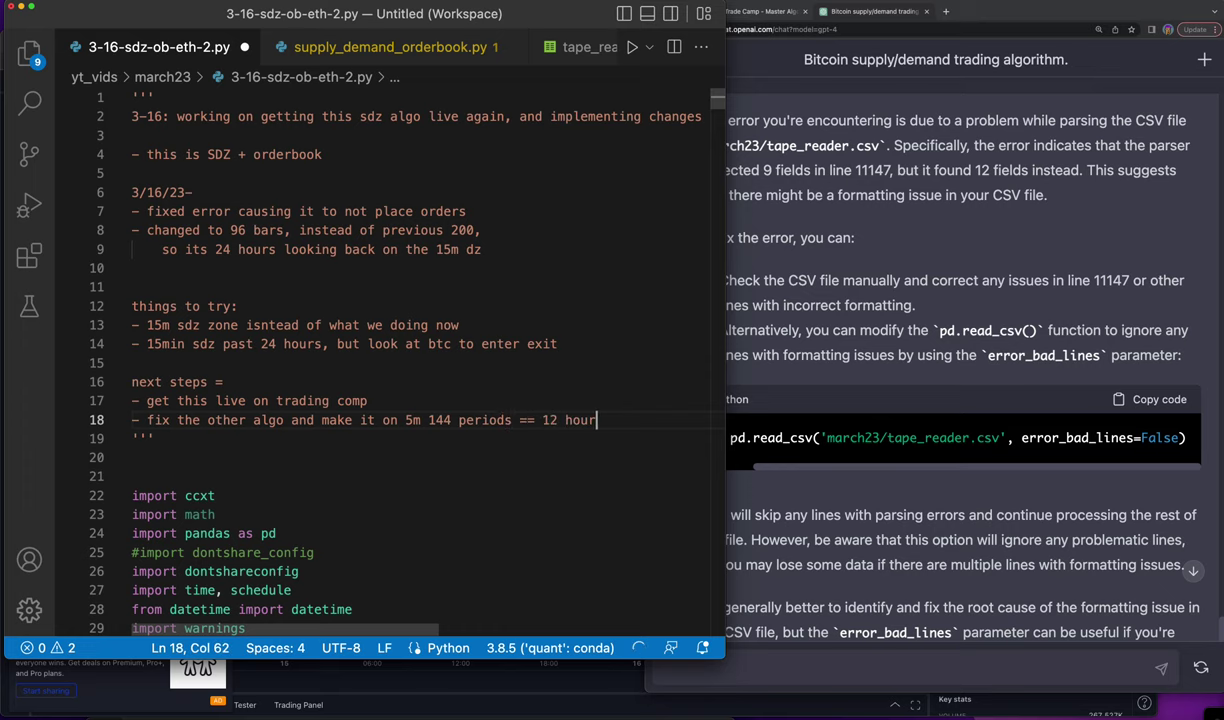
pyautogui.write('s')
pyautogui.click(1013, 317)
pyautogui.scroll(-3, 900, 299)
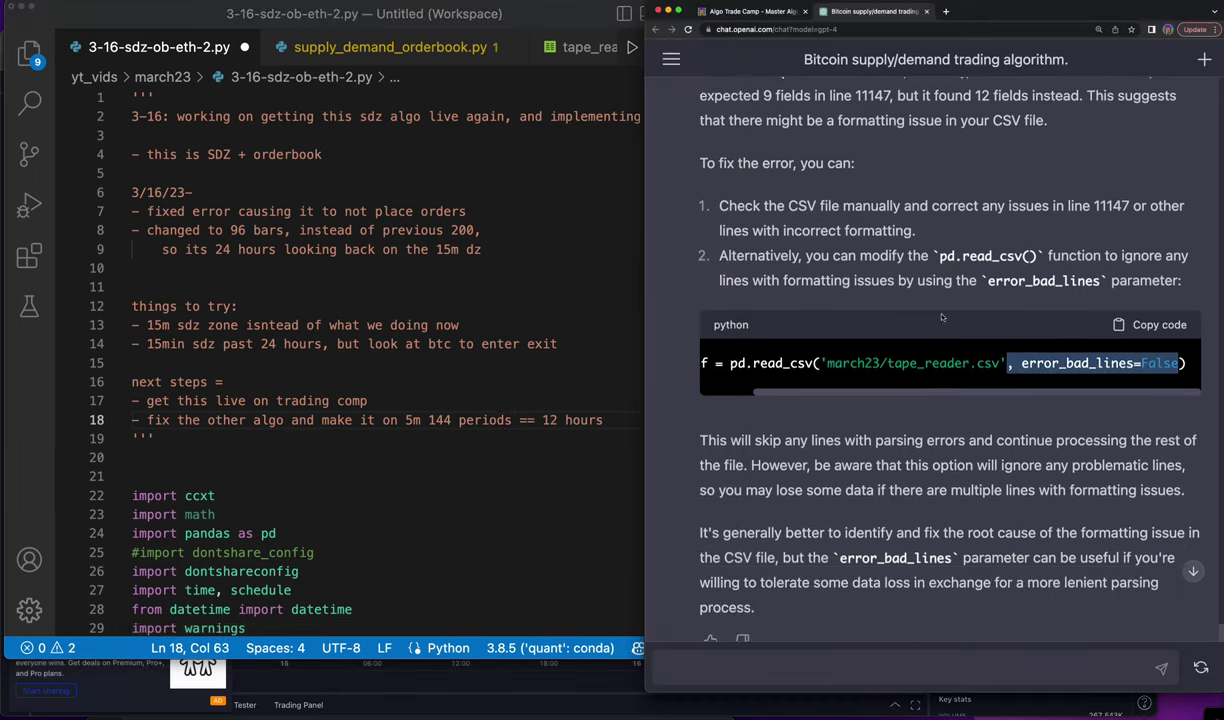
pyautogui.scroll(-2, 900, 299)
pyautogui.scroll(5, 907, 258)
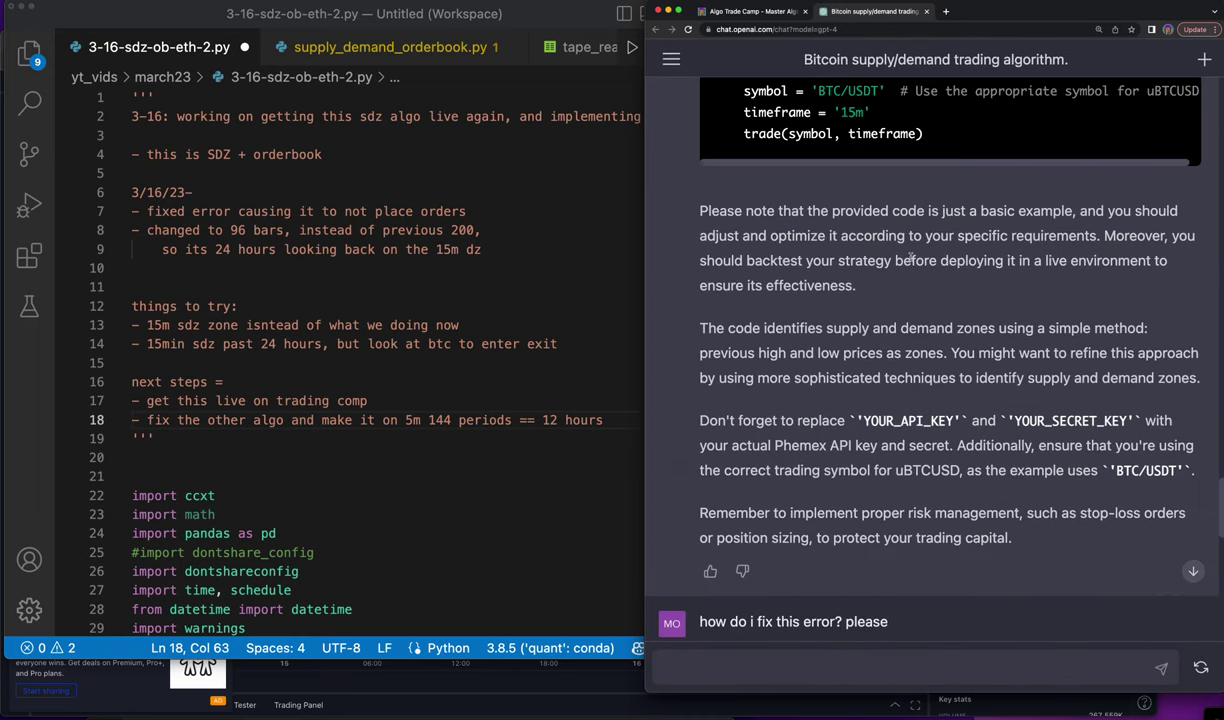
pyautogui.scroll(-5, 482, 410)
pyautogui.scroll(-5, 482, 410)
pyautogui.scroll(-6, 482, 410)
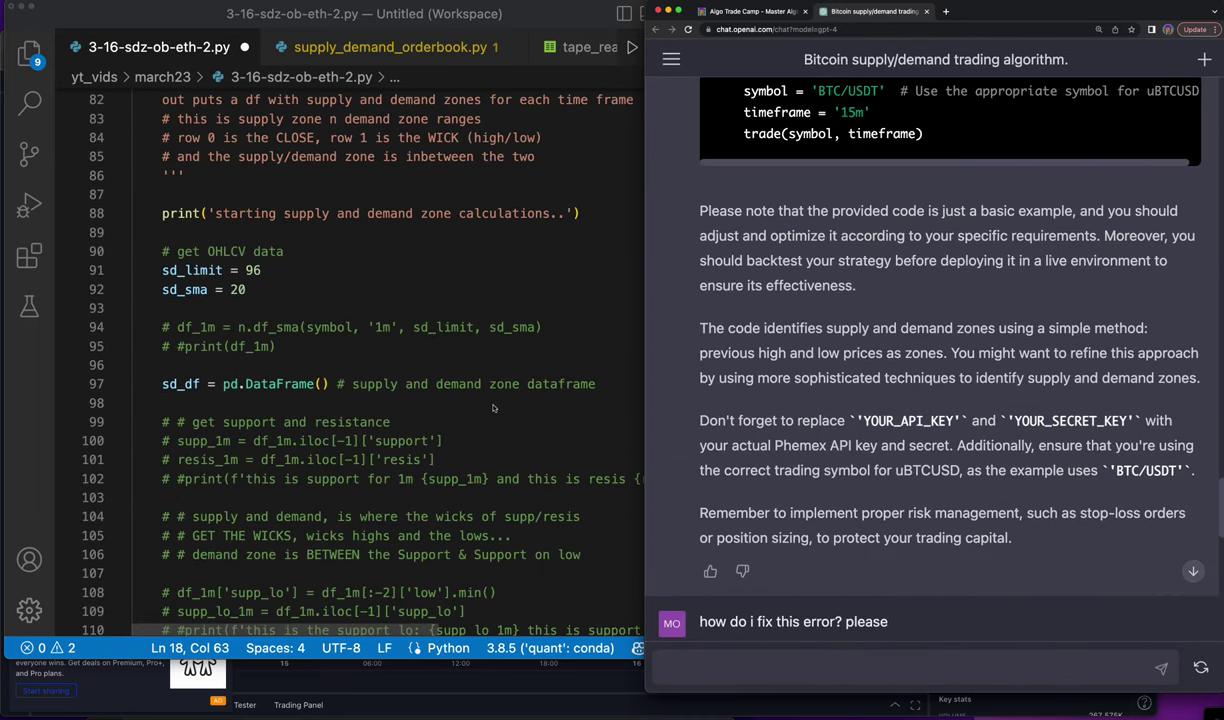
pyautogui.scroll(-6, 470, 392)
pyautogui.scroll(2, 836, 373)
pyautogui.scroll(3, 836, 373)
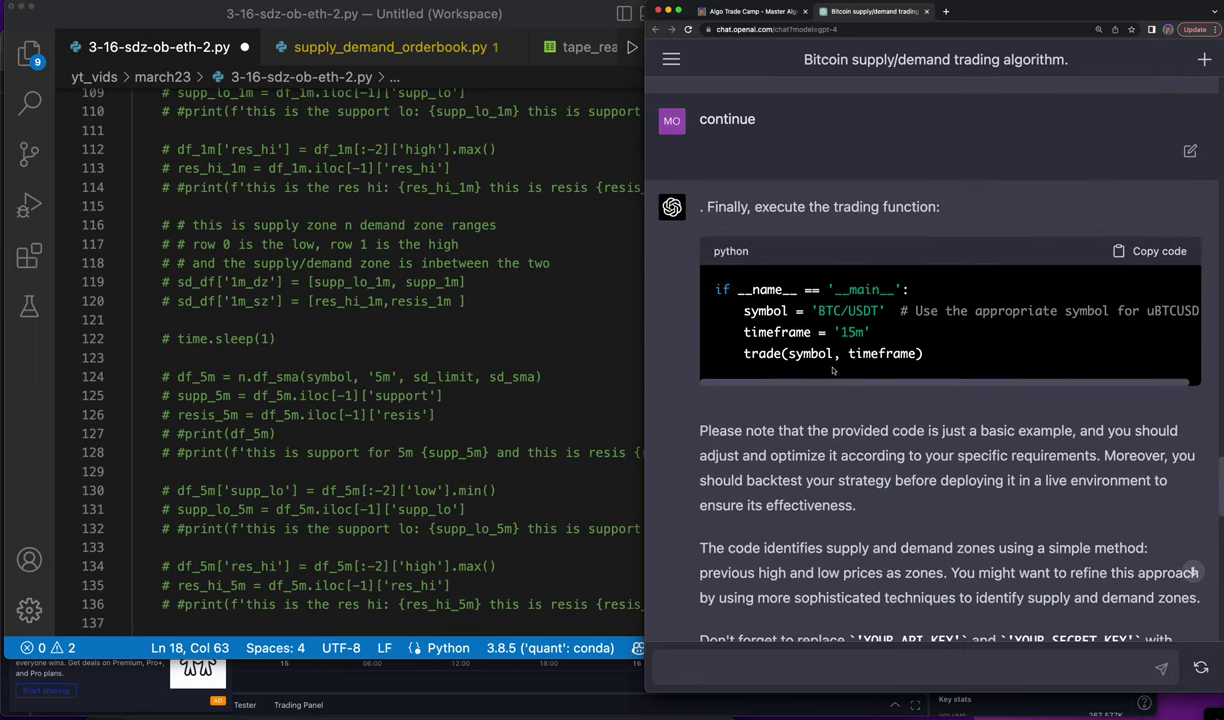
pyautogui.scroll(-5, 830, 378)
pyautogui.scroll(-4, 826, 378)
pyautogui.scroll(-6, 826, 378)
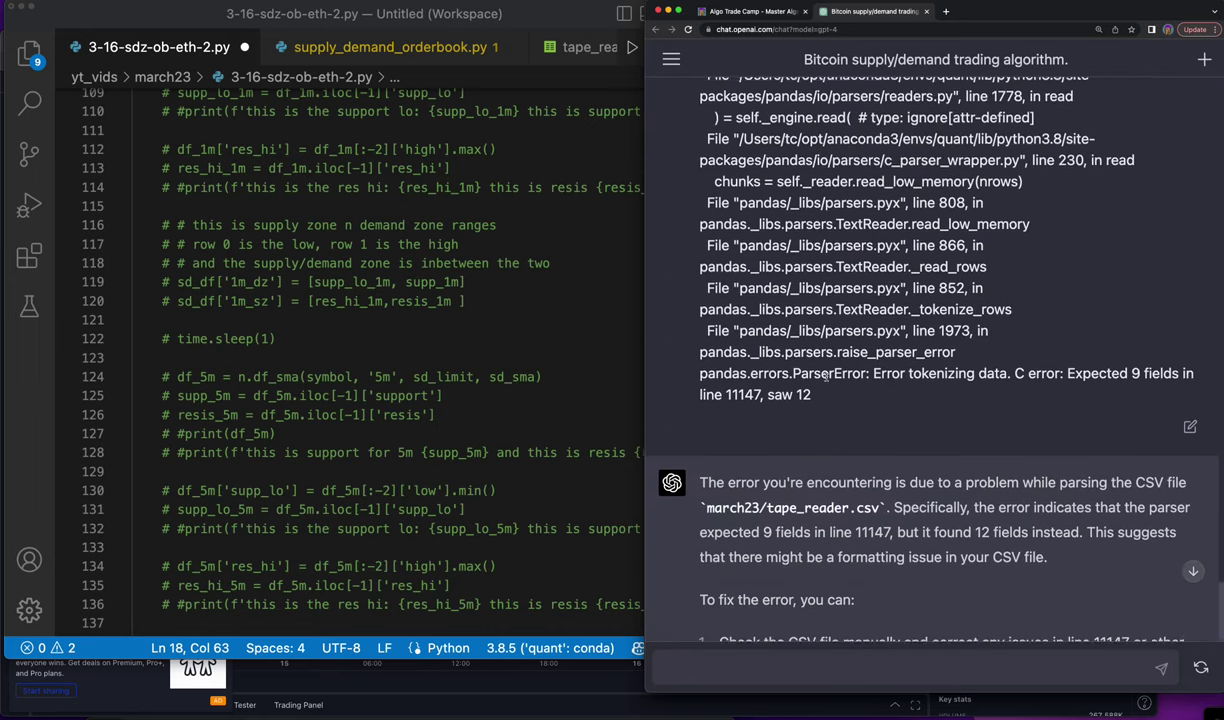
pyautogui.scroll(-4, 826, 378)
pyautogui.scroll(-8, 820, 378)
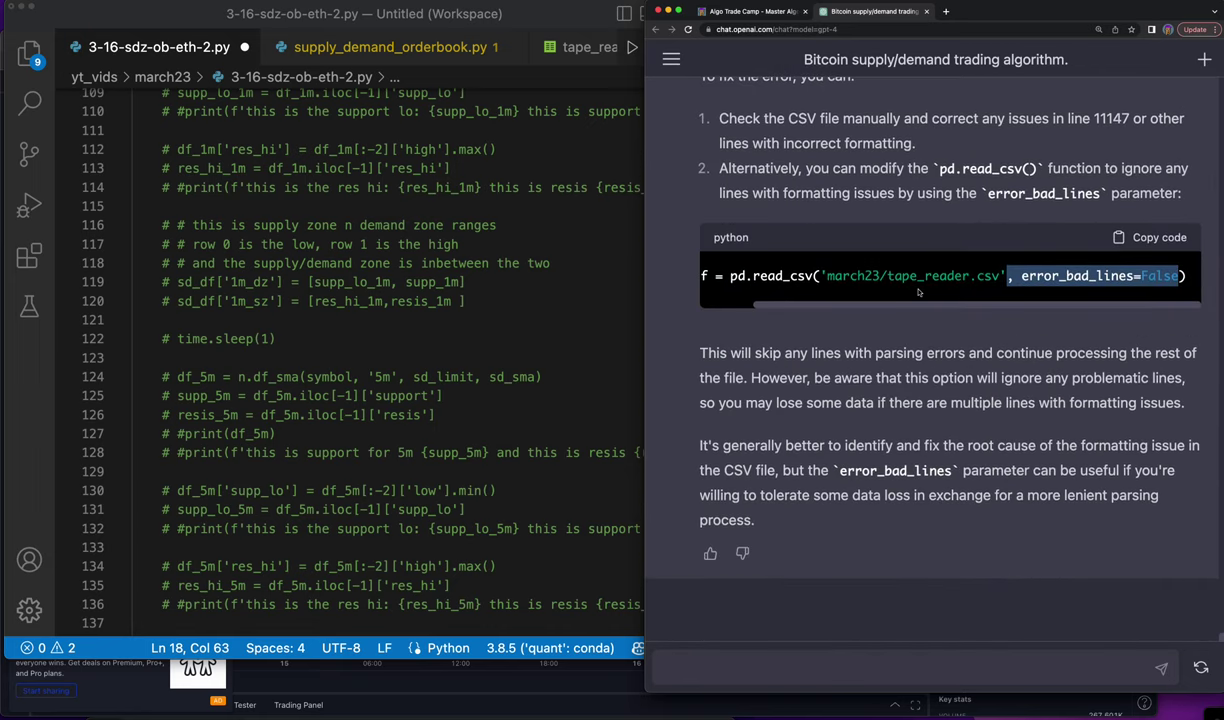
pyautogui.scroll(10, 799, 212)
# - Return to the sdz script header notes and save the file
pyautogui.click(506, 338)
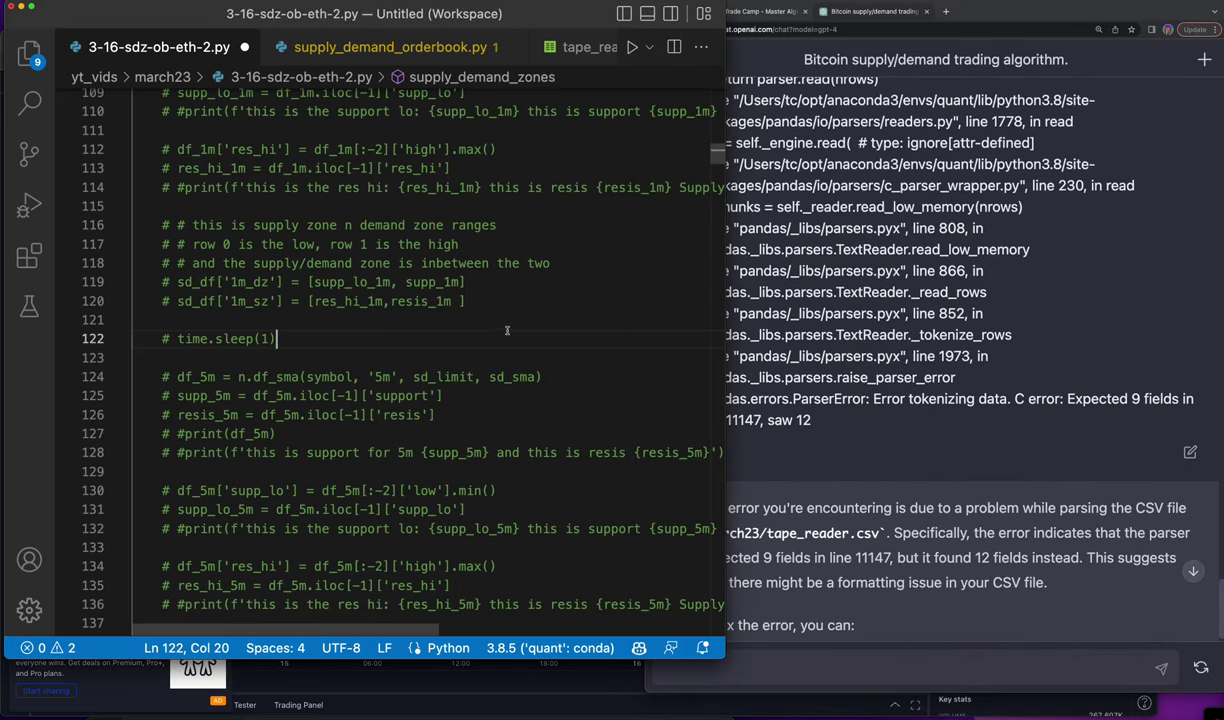
pyautogui.scroll(-3, 962, 318)
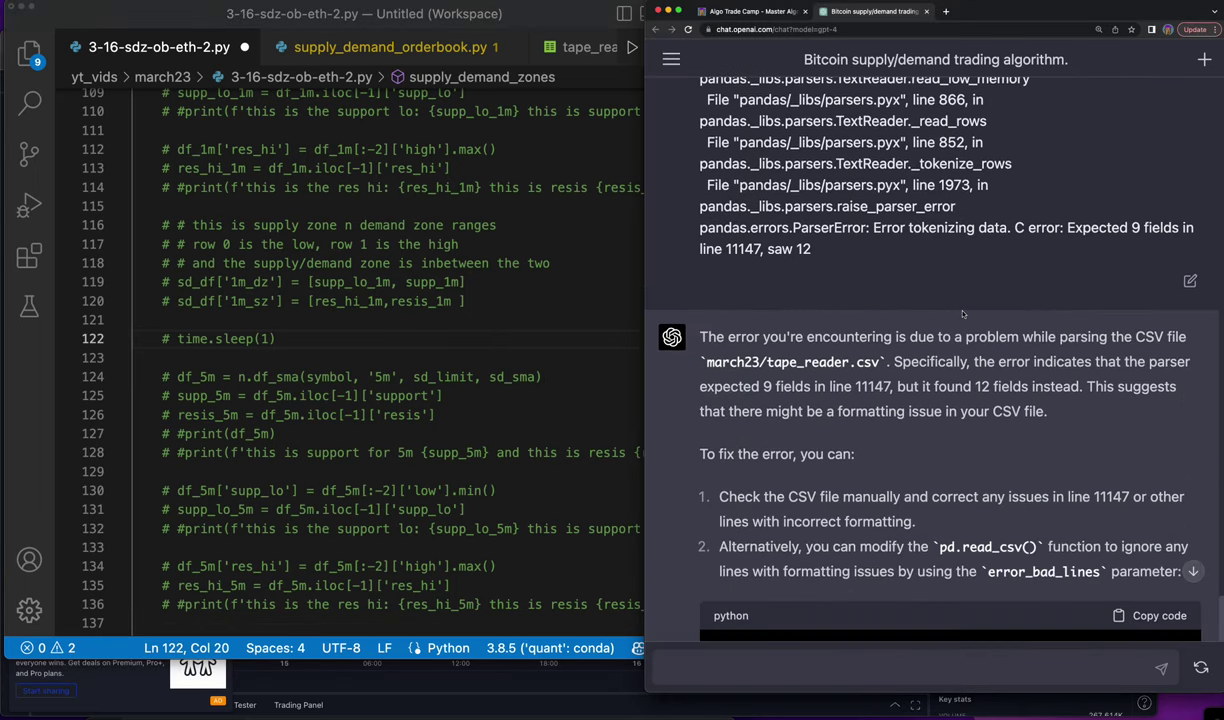
pyautogui.scroll(10, 962, 318)
pyautogui.scroll(2, 962, 316)
pyautogui.click(480, 318)
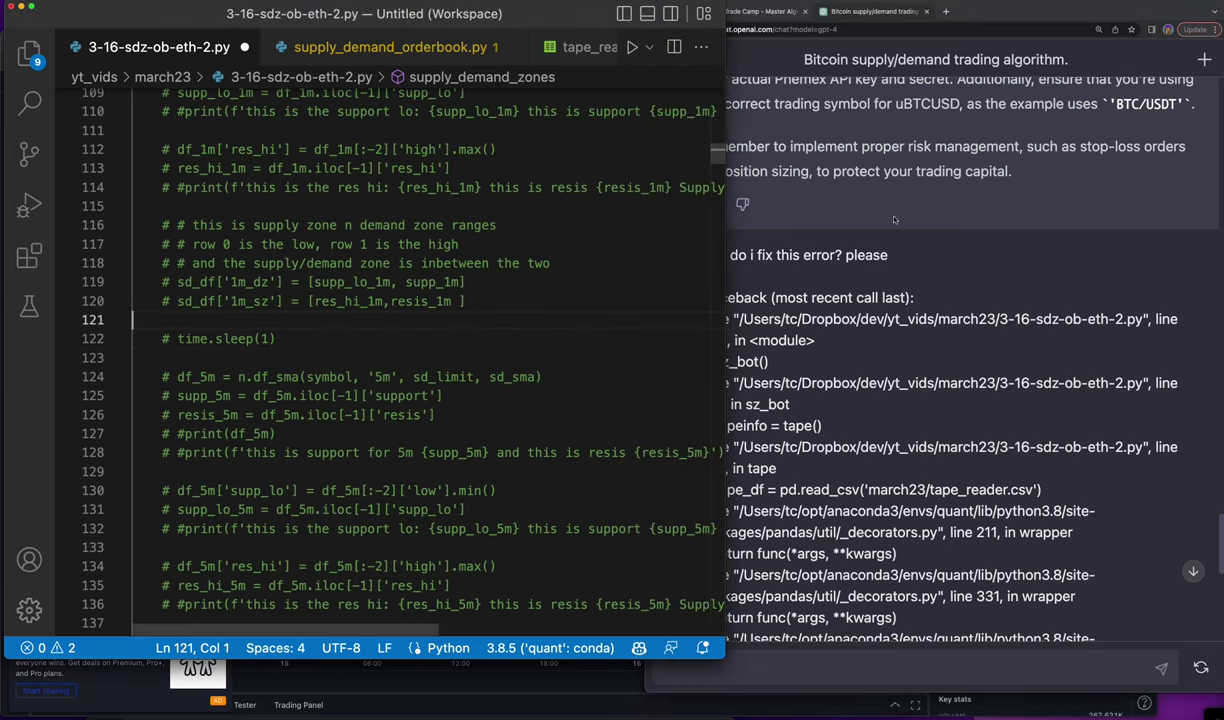
pyautogui.click(612, 263)
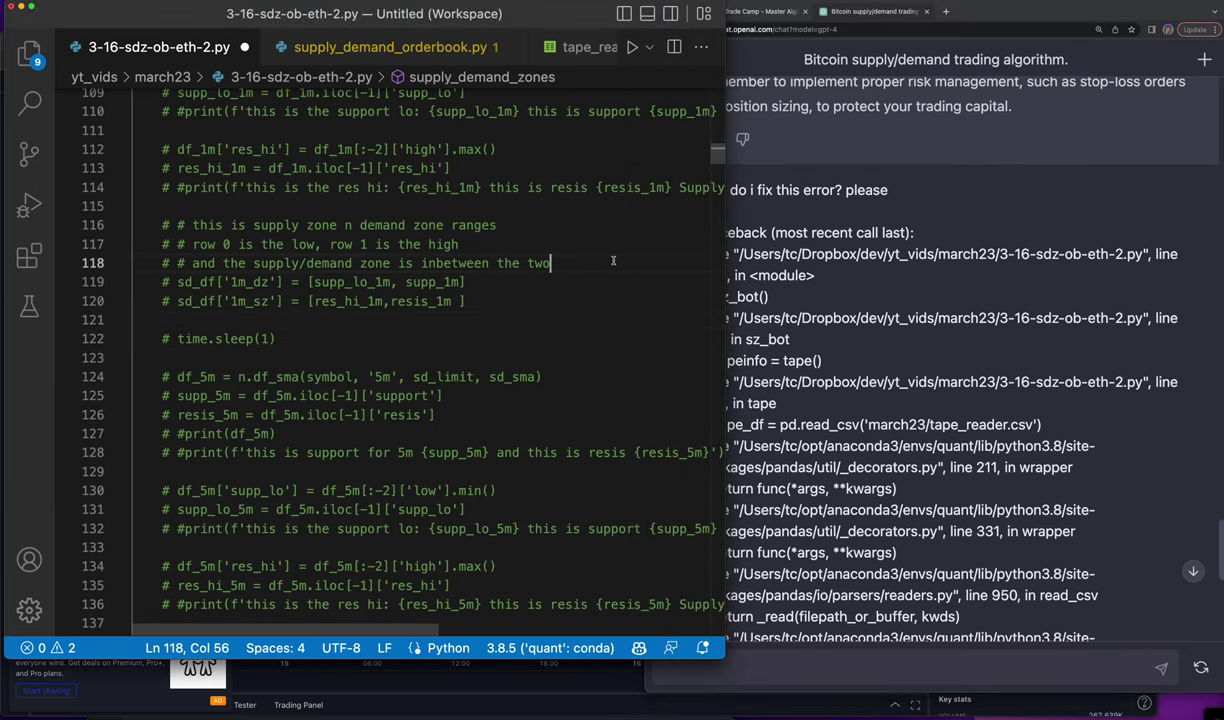
pyautogui.press('cmd+s')
pyautogui.scroll(8, 618, 248)
pyautogui.scroll(20, 622, 236)
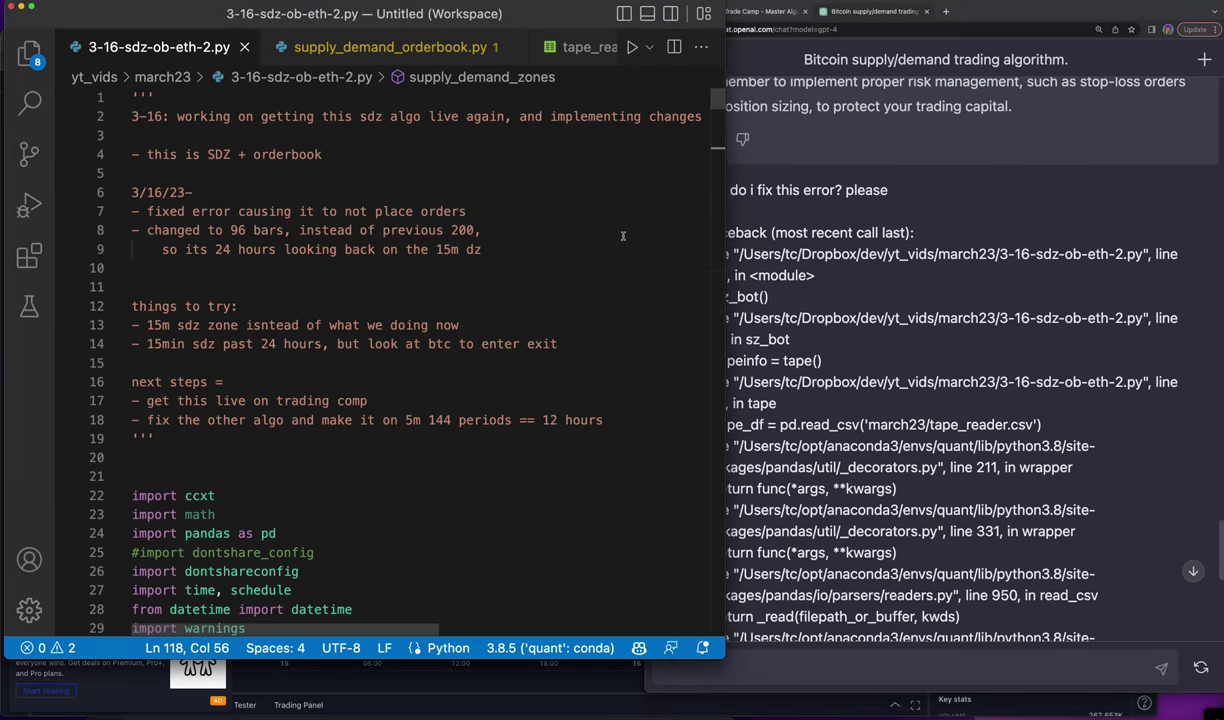
# - Scroll through ChatGPT's pasted tape_reader.csv parser error traceback
pyautogui.click(922, 193)
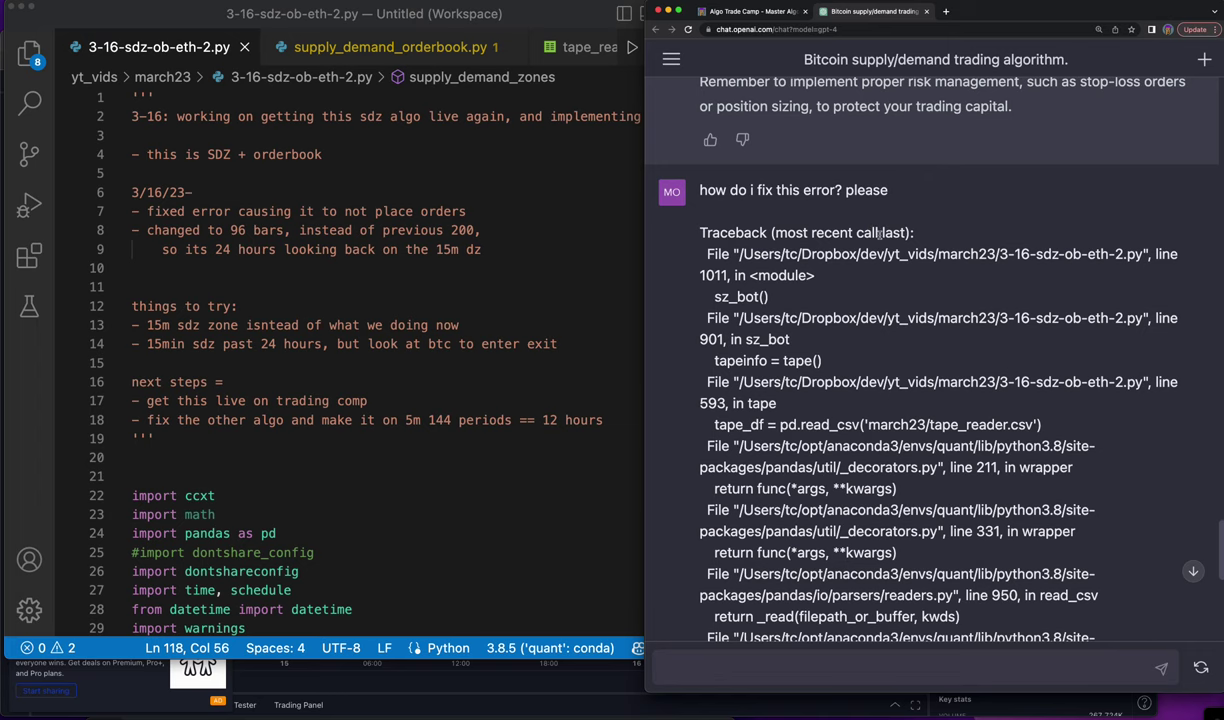
pyautogui.scroll(-3, 871, 227)
pyautogui.scroll(-4, 878, 232)
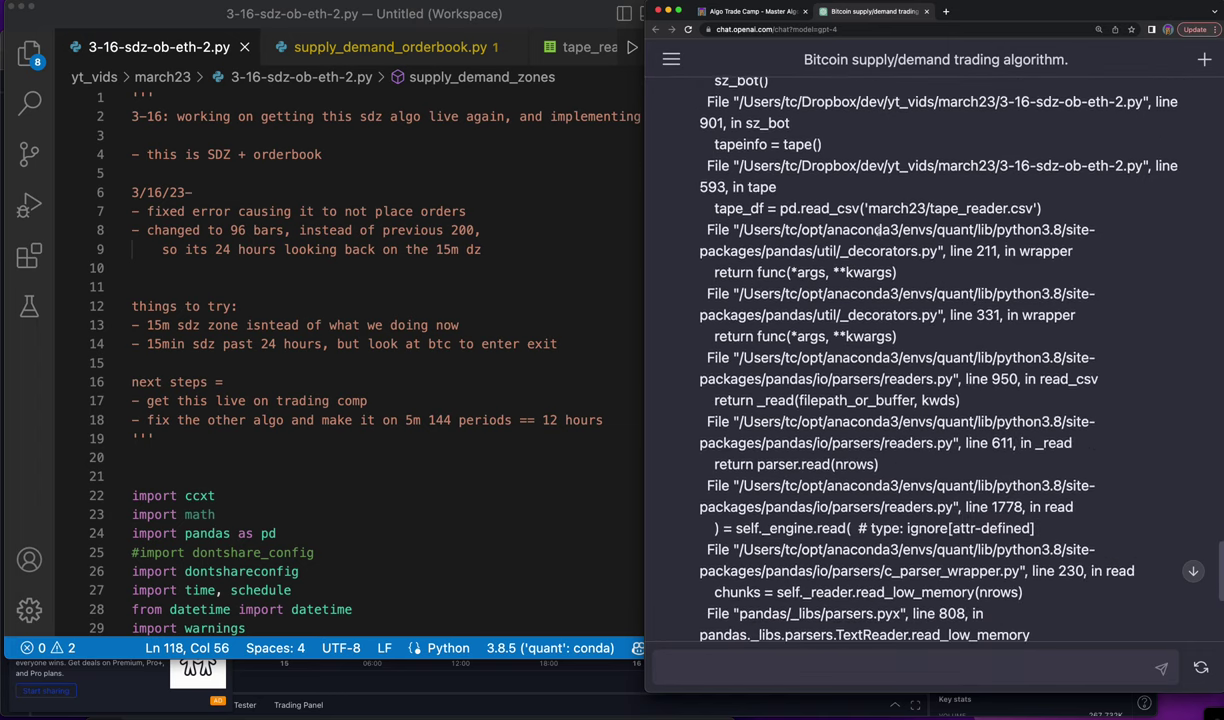
pyautogui.scroll(-4, 881, 229)
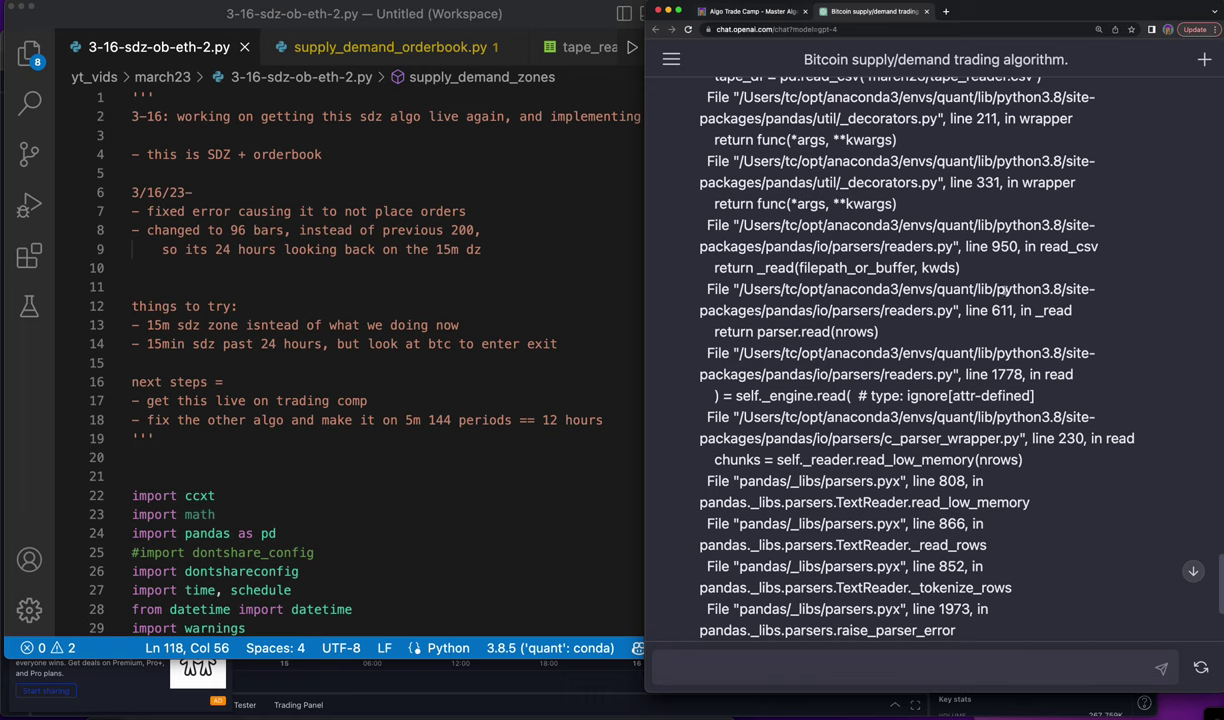
pyautogui.scroll(1, 912, 177)
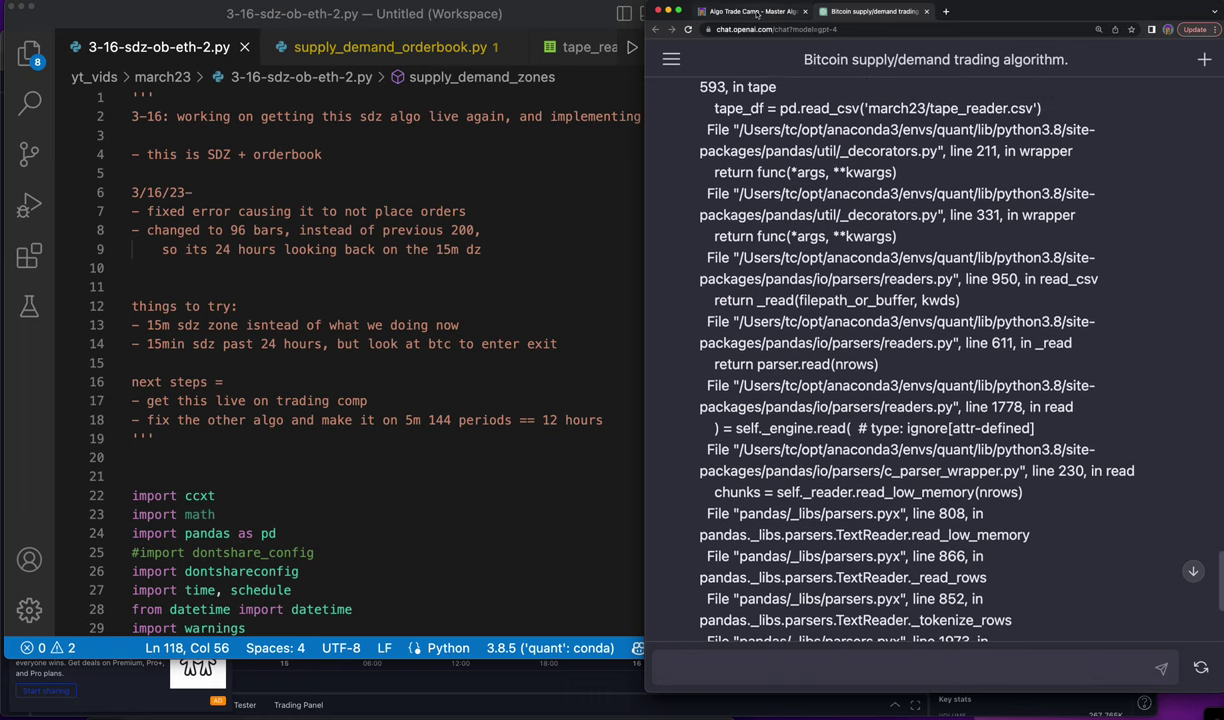
# - Skim the Algo Trade Camp page, then bring the ChatGPT traceback back beside the notes
pyautogui.click(728, 12)
pyautogui.scroll(-4, 996, 407)
pyautogui.scroll(-3, 998, 410)
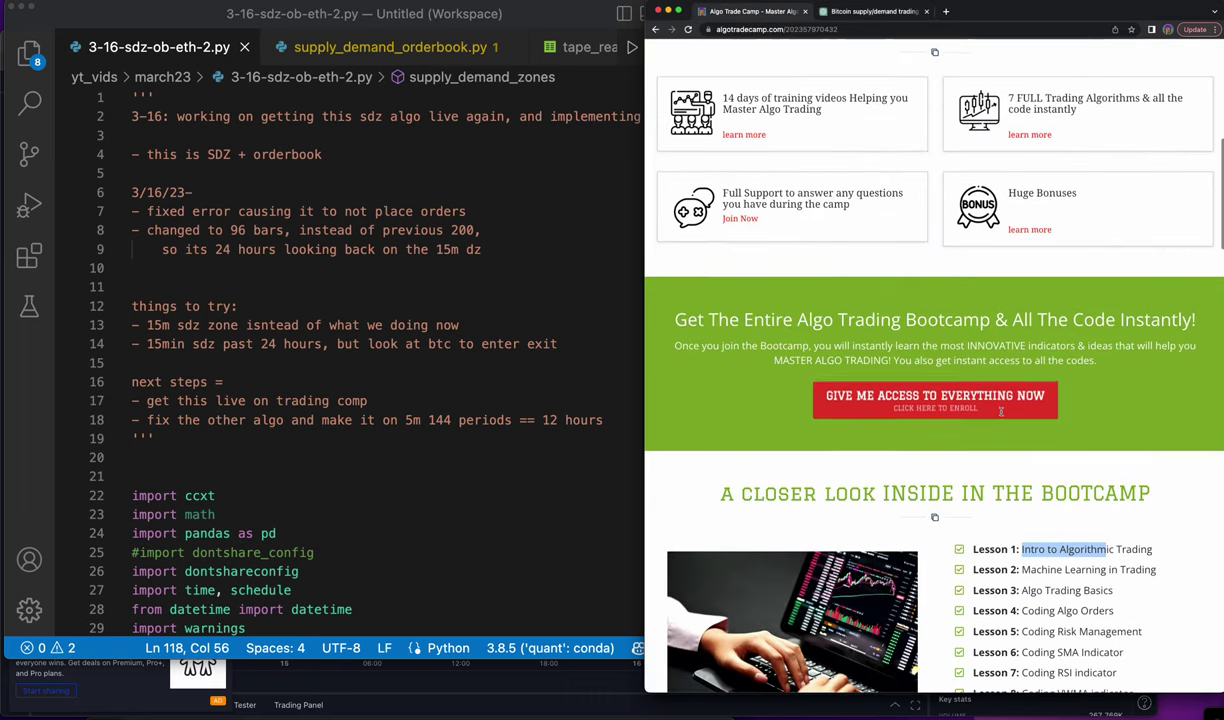
pyautogui.scroll(-3, 1000, 413)
pyautogui.scroll(-5, 1002, 416)
pyautogui.scroll(-1, 1002, 416)
pyautogui.scroll(-6, 1002, 416)
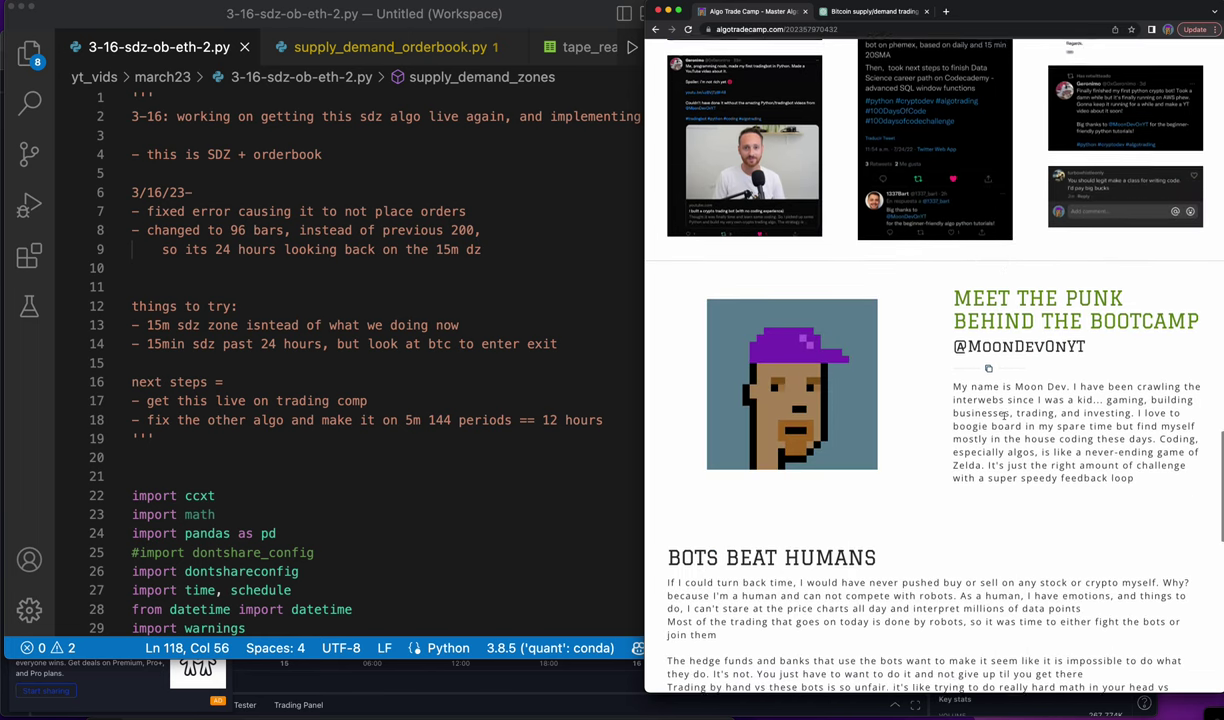
pyautogui.scroll(-1, 1002, 416)
pyautogui.click(886, 12)
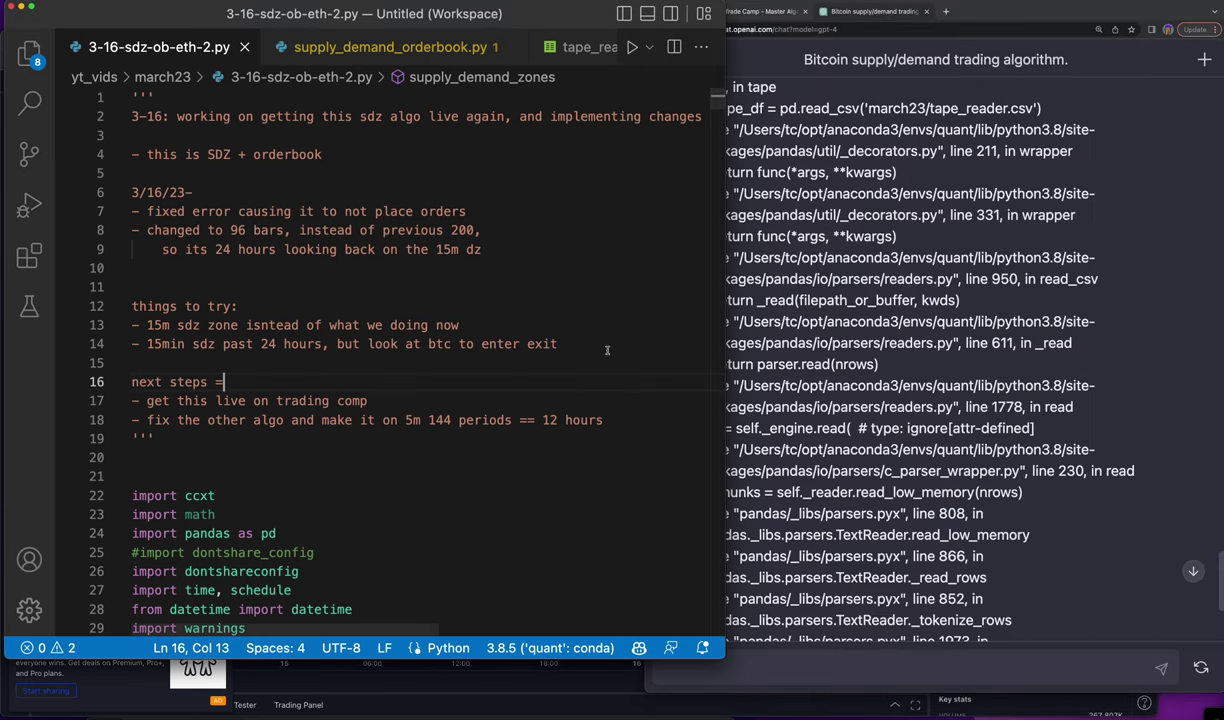
pyautogui.click(400, 382)
pyautogui.click(1097, 268)
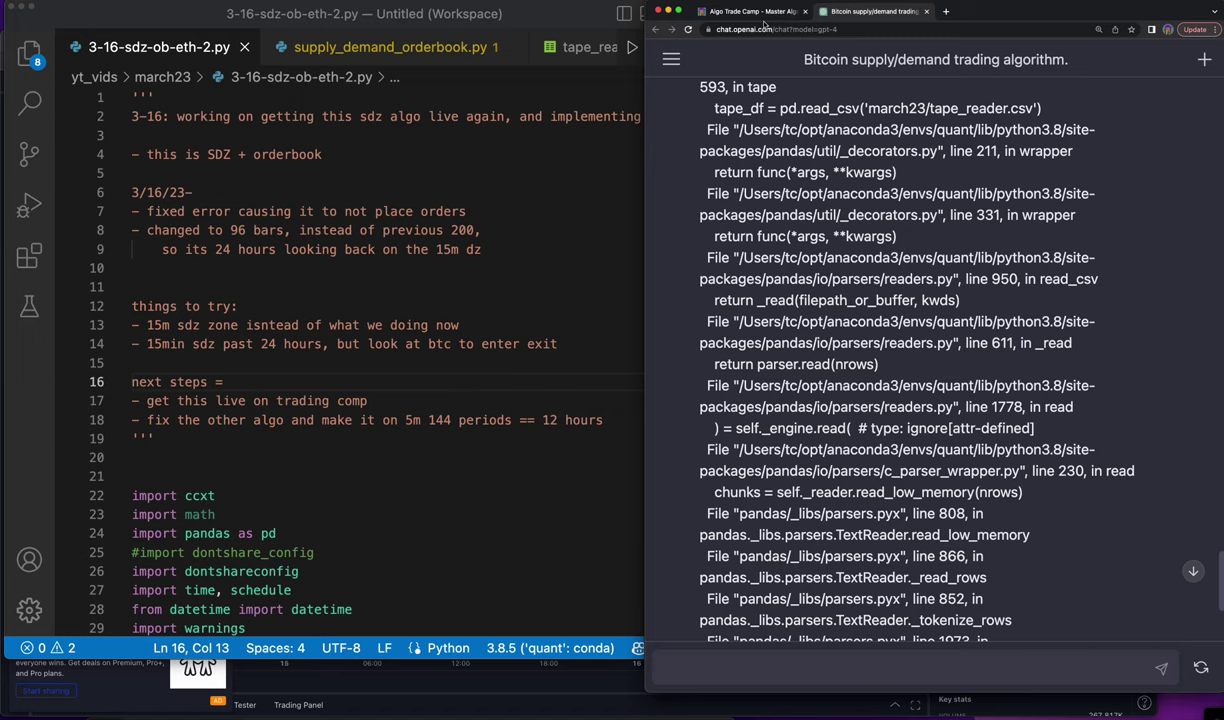